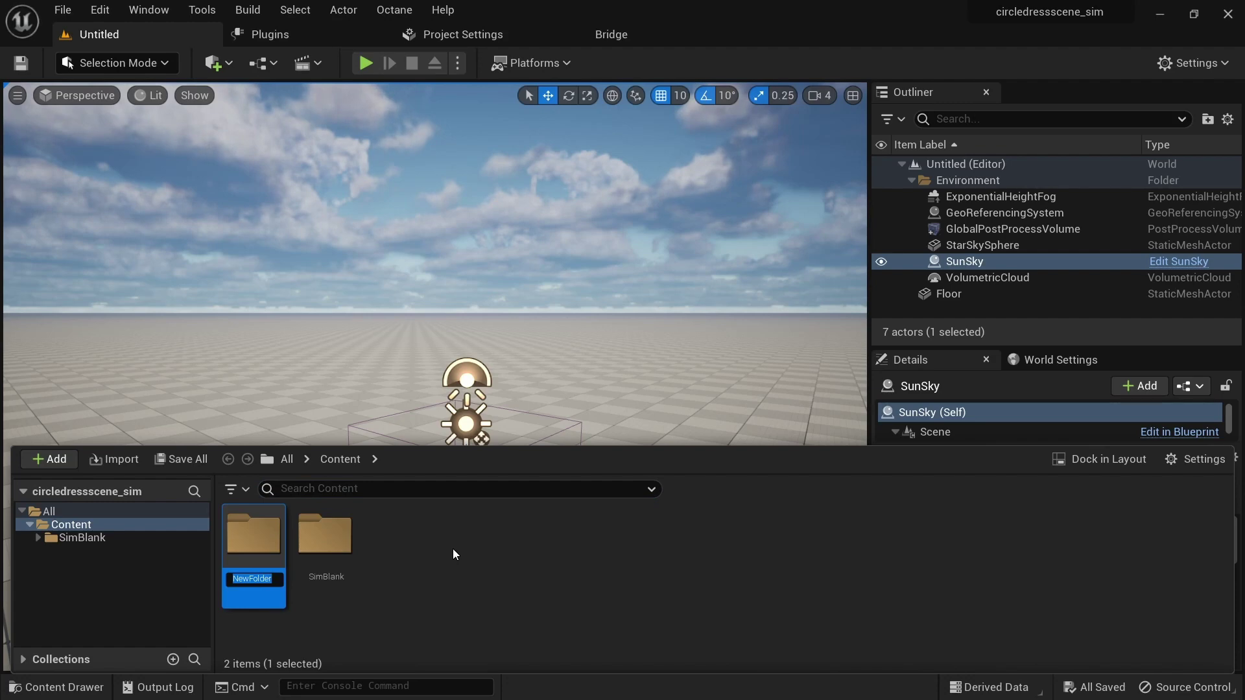
Name the new folder in Content clothes and create a textures subfolder inside it.
type("clothes")
key("Return")
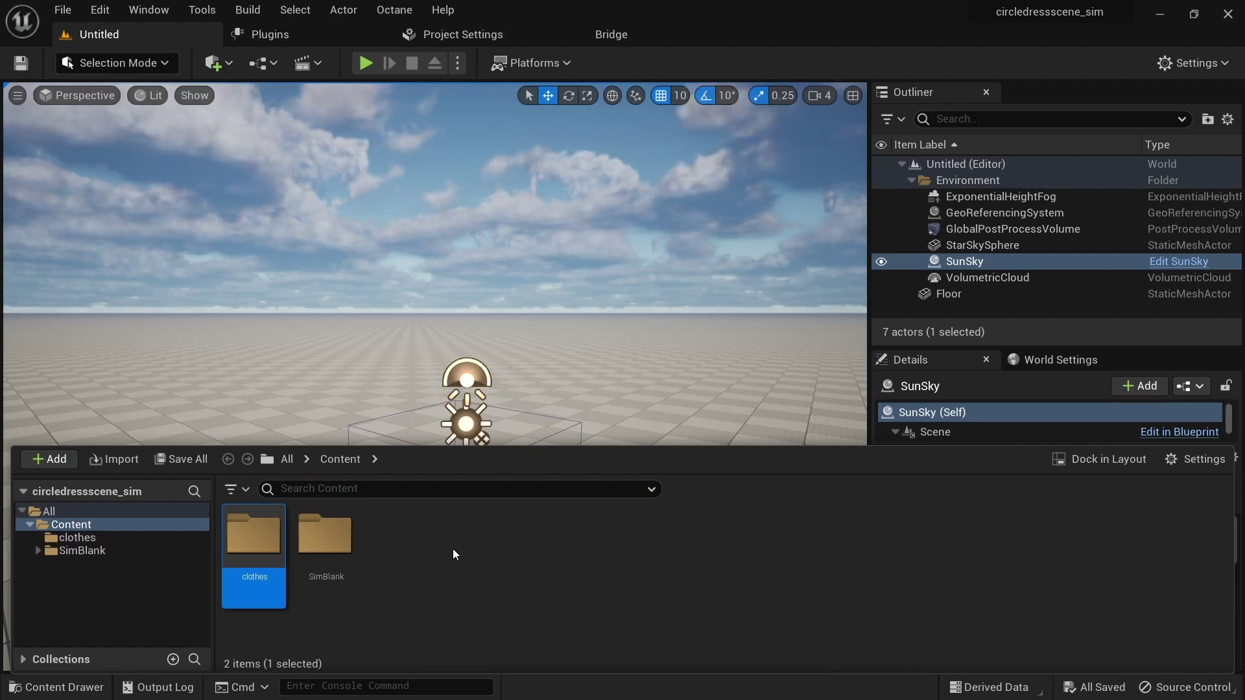
double_click(246, 559)
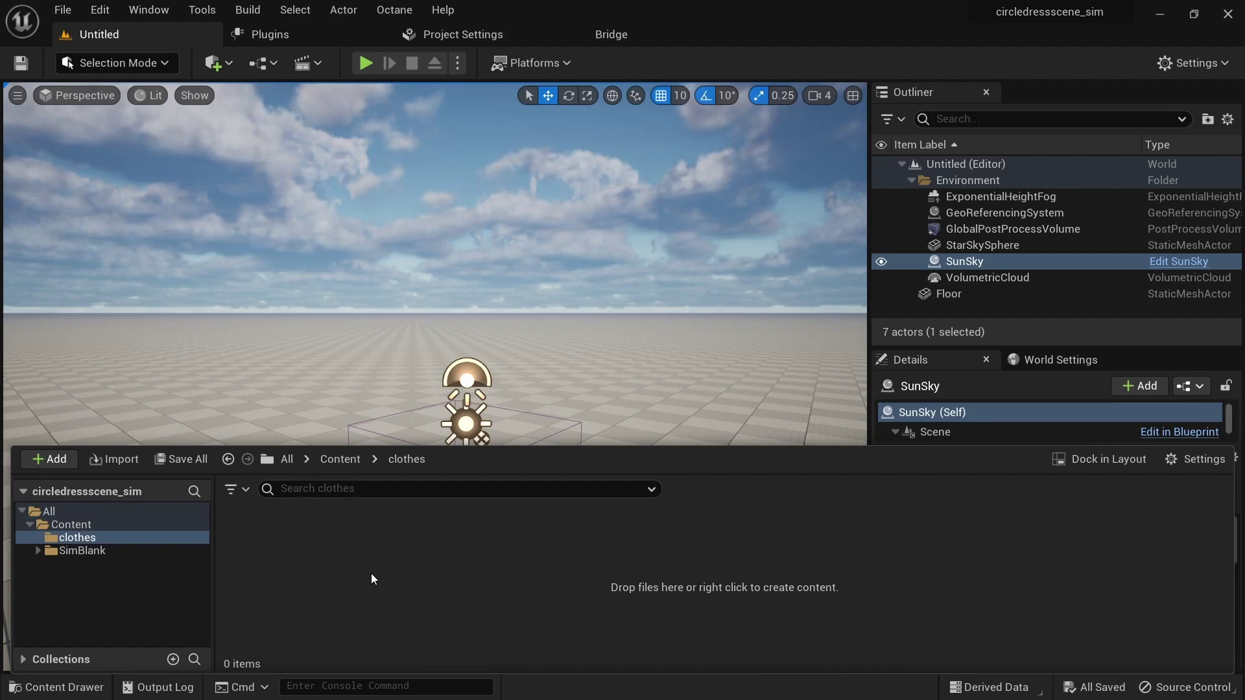
key("ctrl+shift+n")
type("textures")
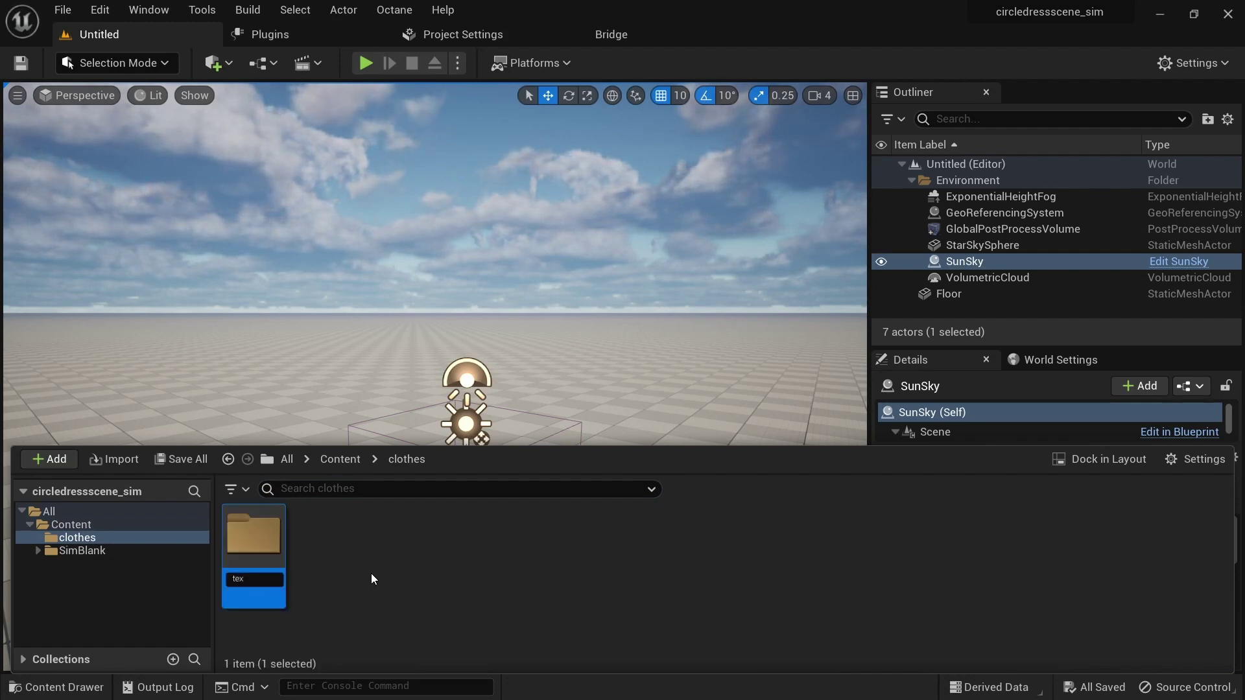
key("Return")
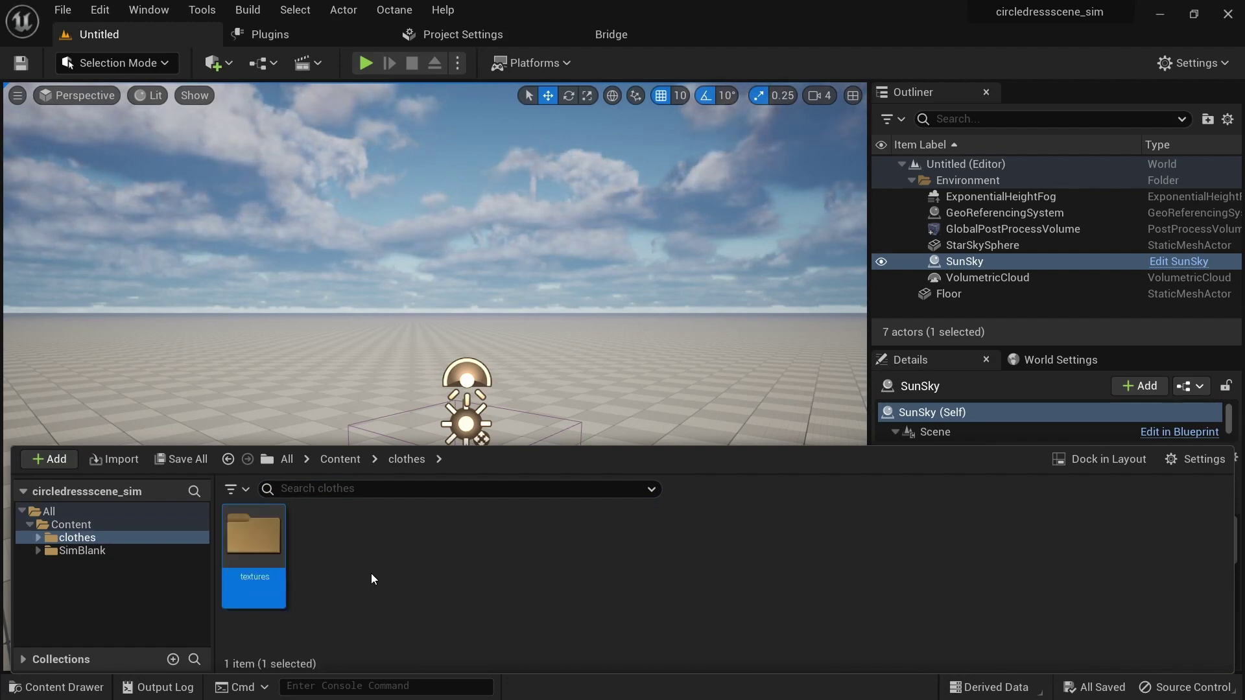
Open the clothes folder for the imported dress assets and accept the import of the Normal texture as a normal map.
left_click(68, 525)
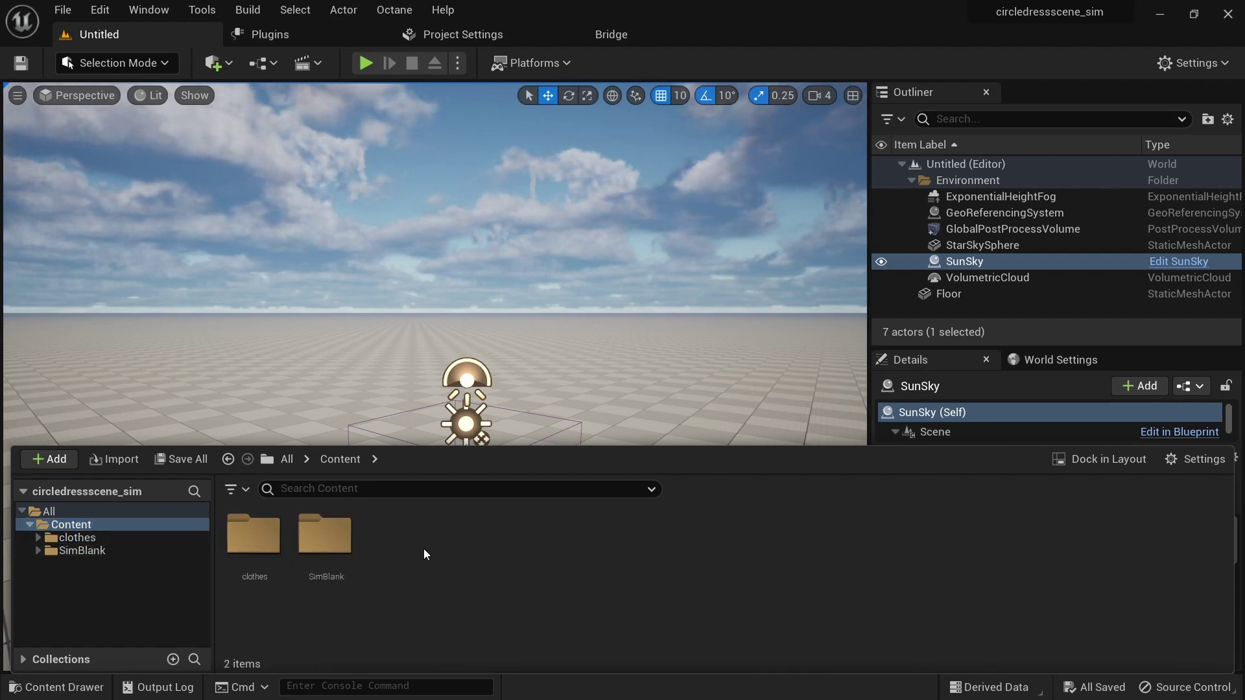
left_click(267, 541)
double_click(267, 542)
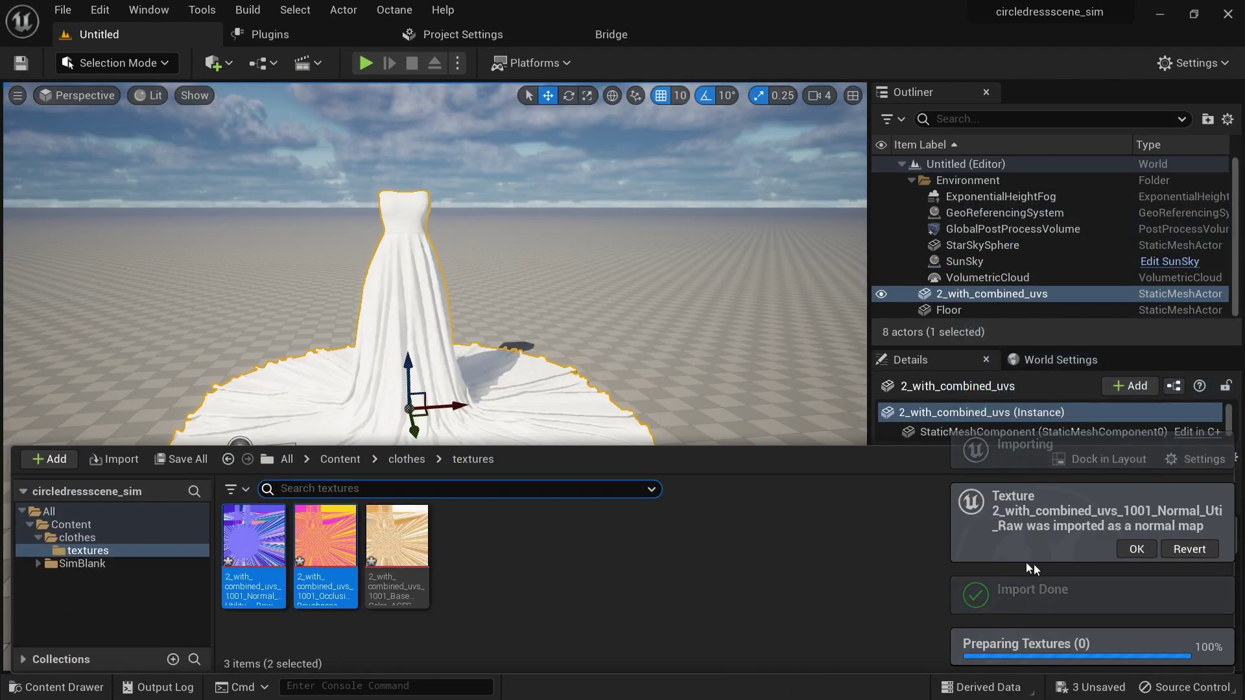
left_click(1137, 601)
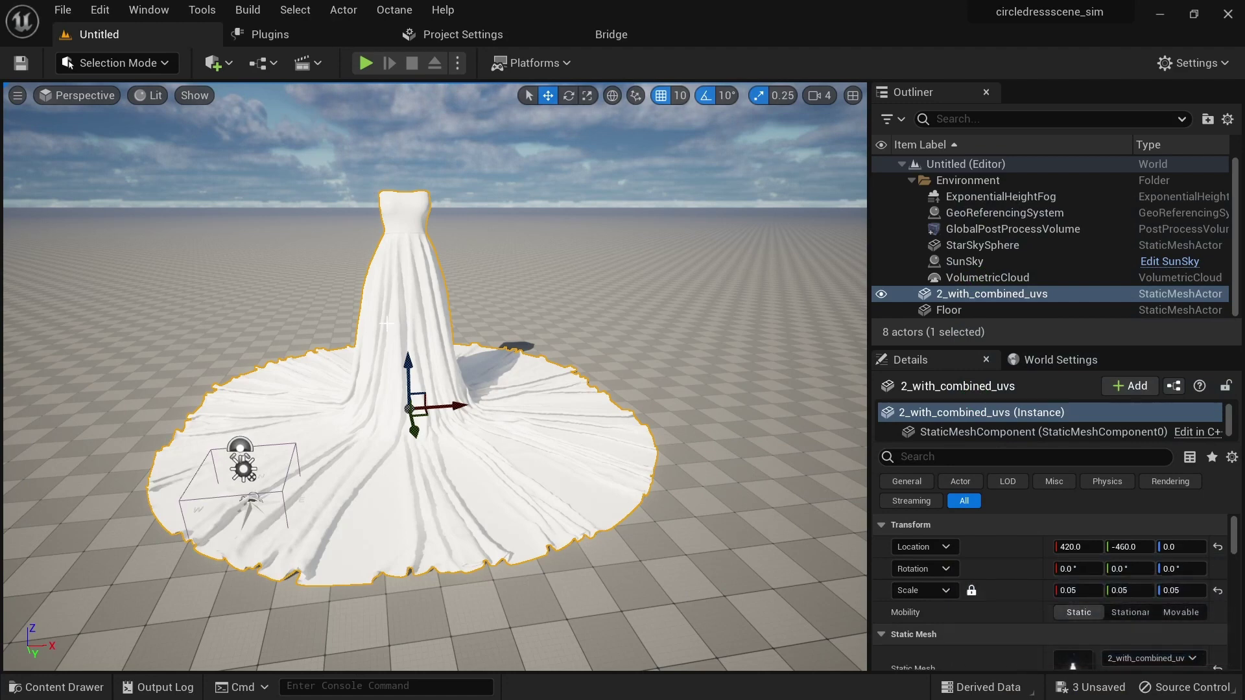
Create a material from the 2_with_combined_uvs_1001_BaseColor_ACES_-_ACEScg texture in the textures folder, keeping the default name.
key("ctrl+space")
left_click(524, 615)
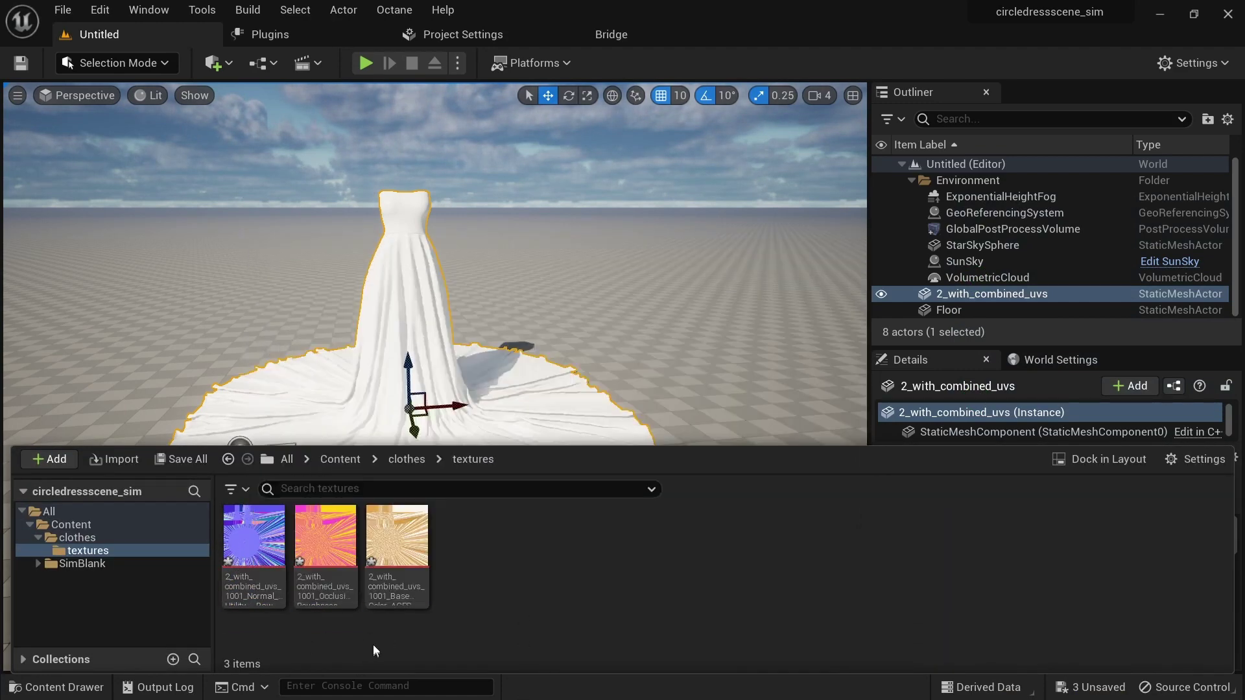
mouse_move(327, 555)
mouse_move(400, 550)
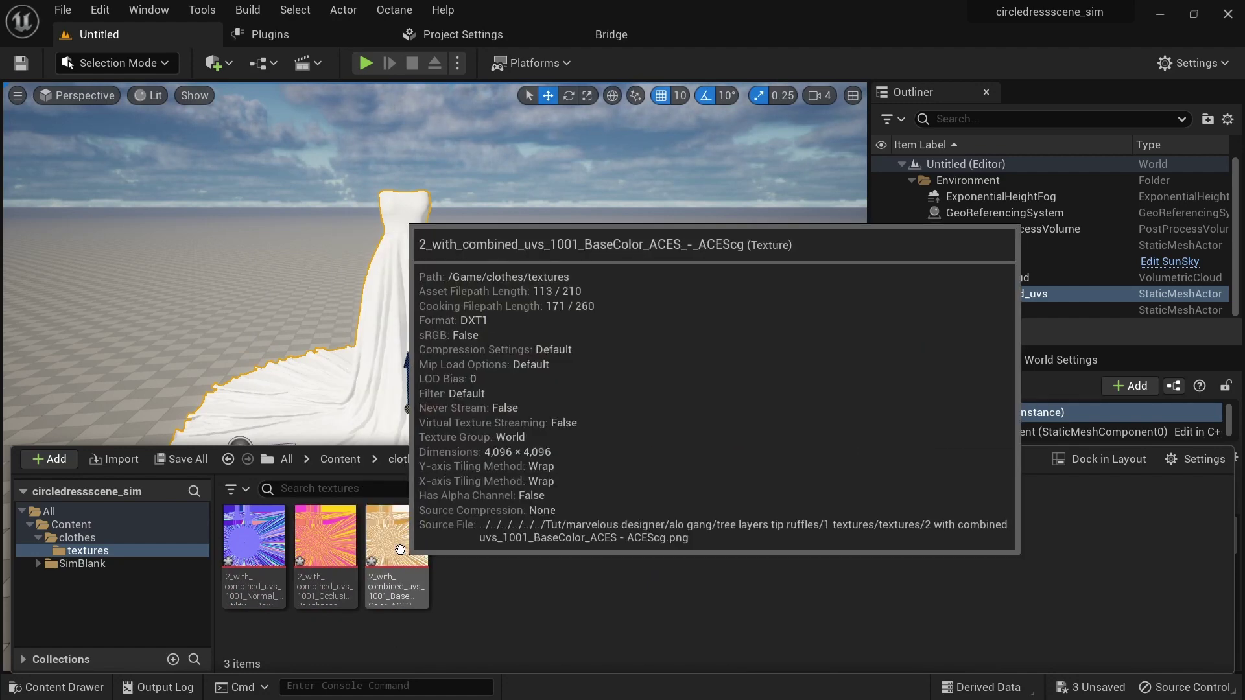
right_click(400, 550)
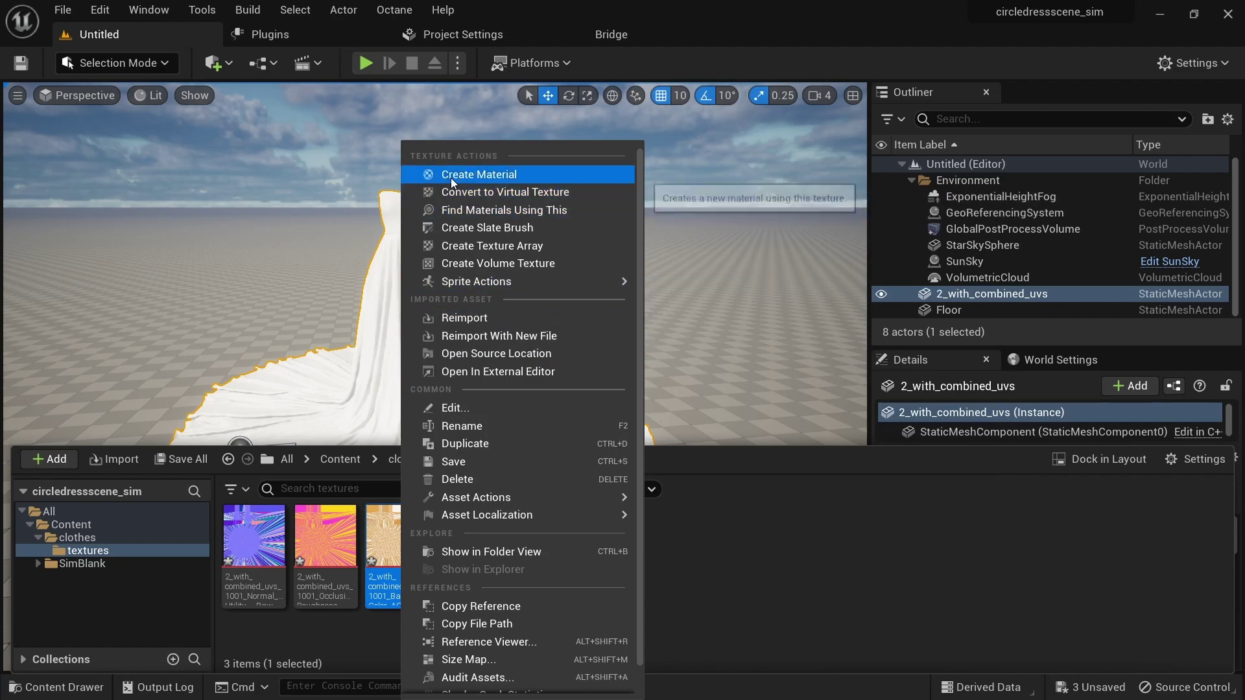
left_click(454, 170)
key("Return")
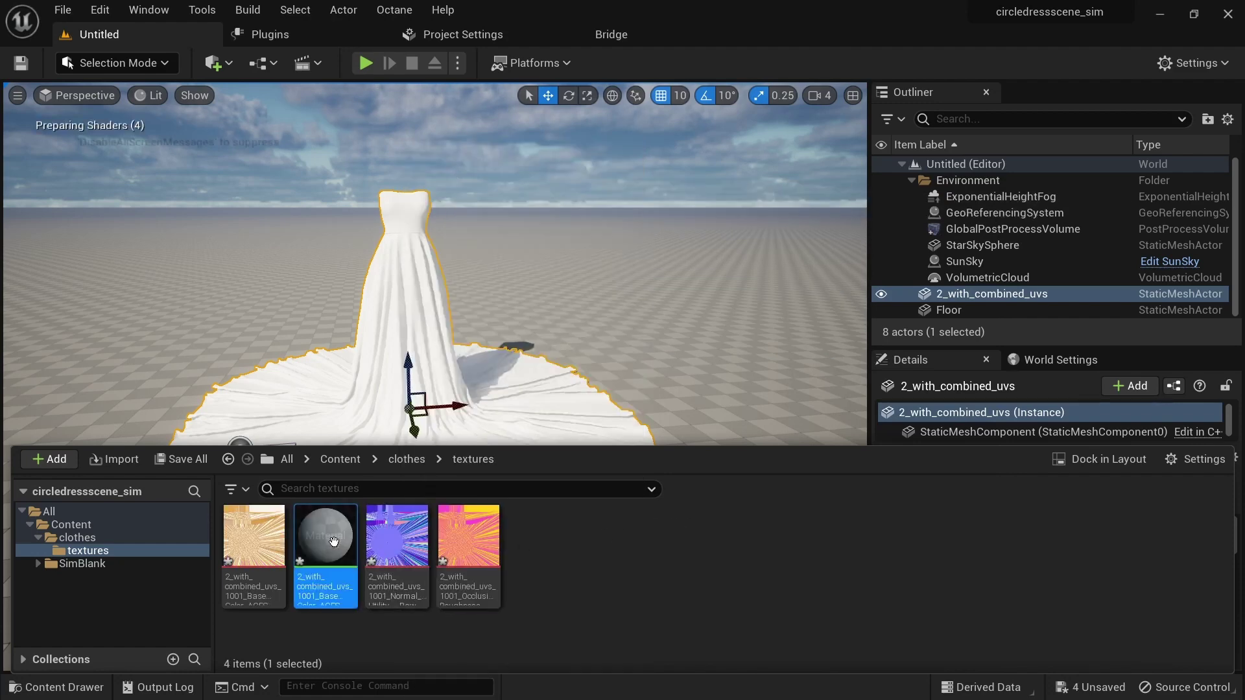
Assign the new base color material to the dress mesh in the level.
mouse_move(334, 535)
left_click_drag(334, 535, 416, 283)
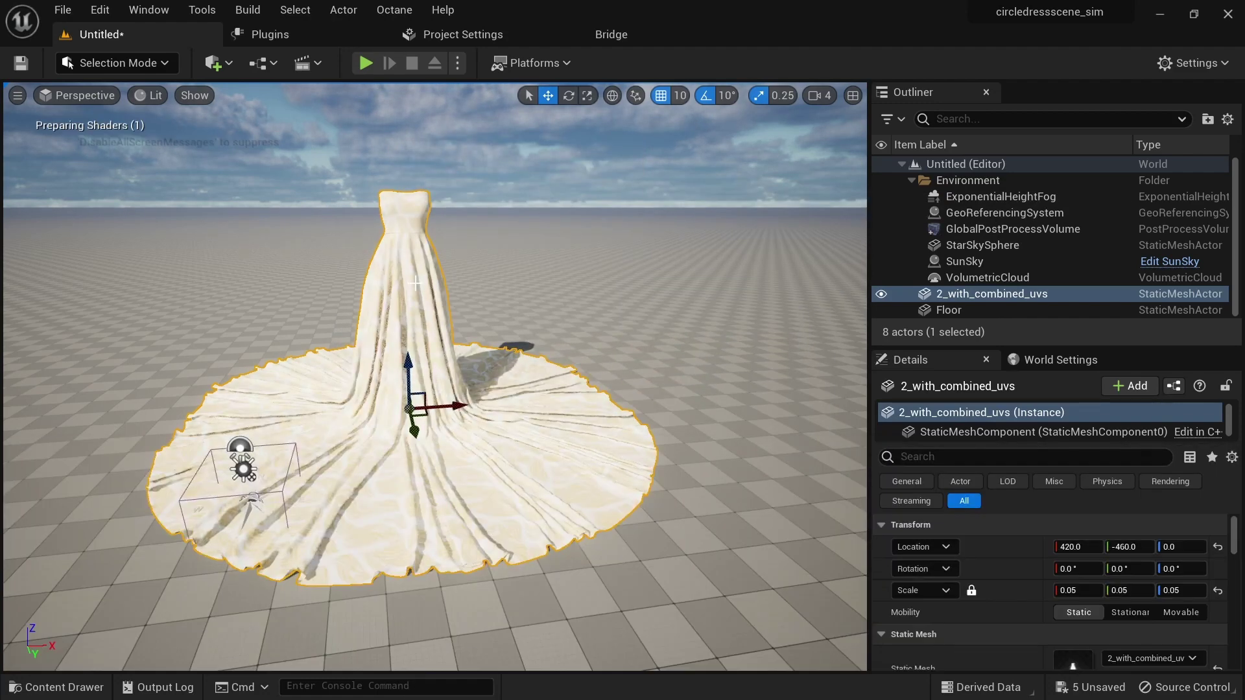
mouse_move(502, 466)
left_mouse_down("alt")
mouse_move(425, 577)
mouse_move(489, 513)
mouse_move(499, 480)
left_mouse_up("alt")
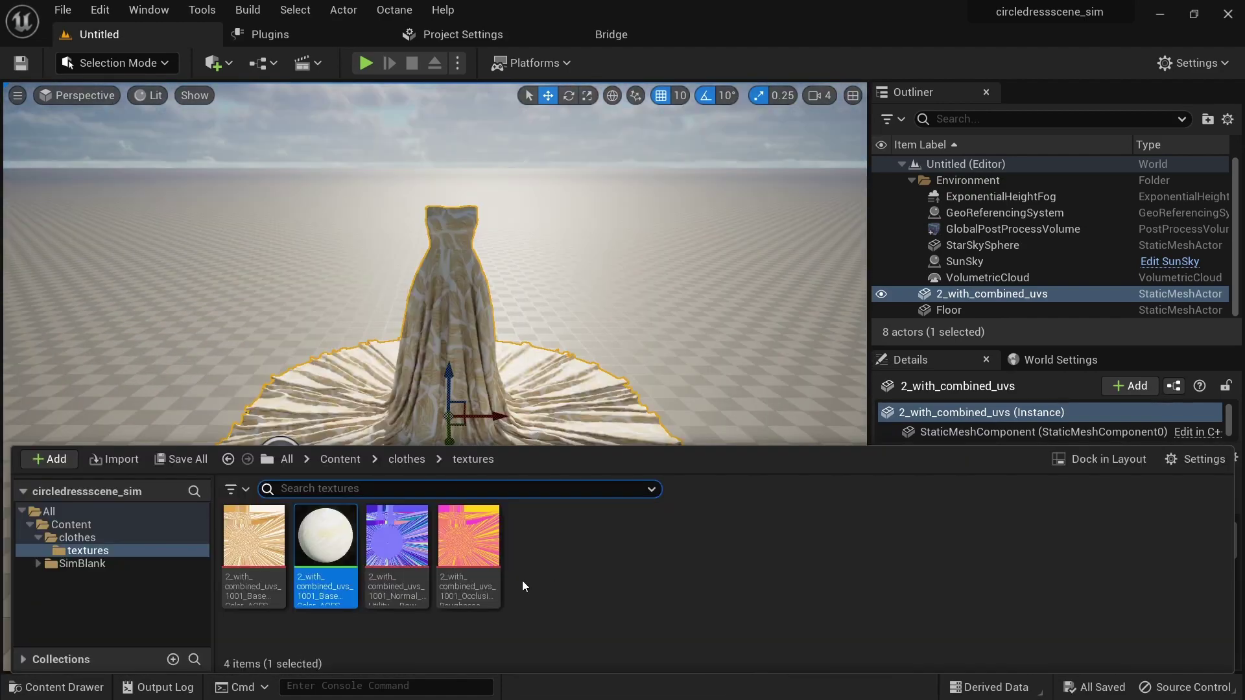
Open the dress material for editing, move its base color Texture Sample away from the result node, and dock the editor in the main window.
double_click(332, 537)
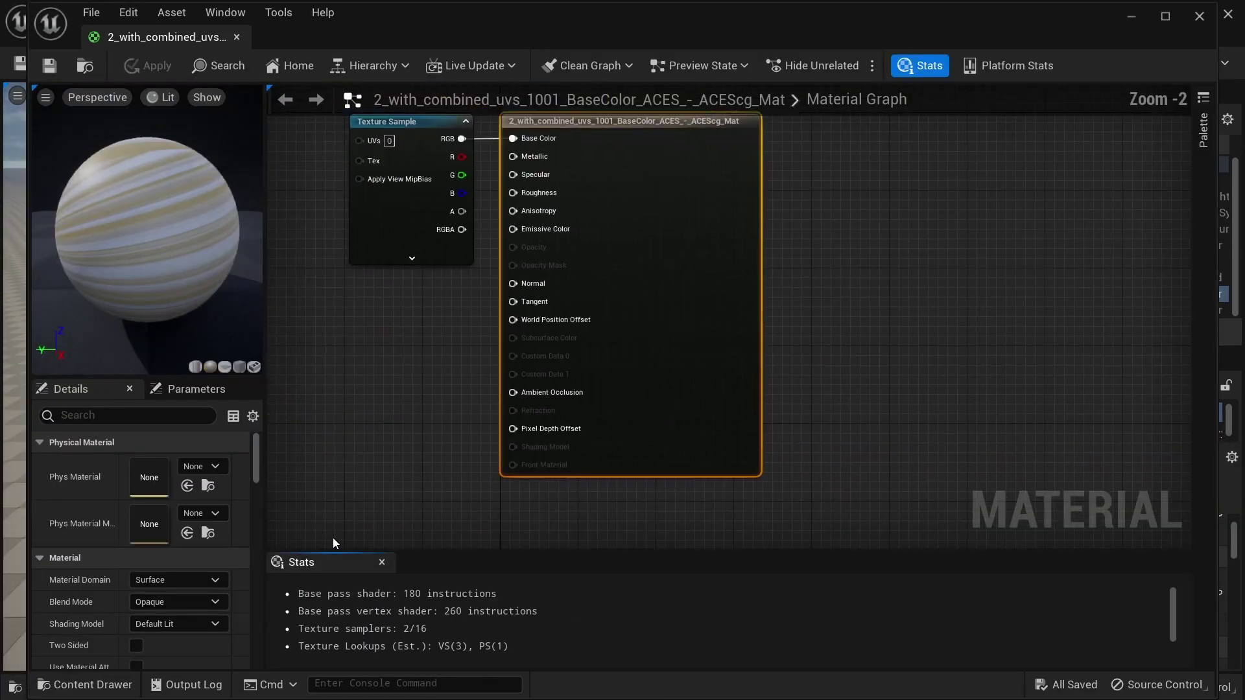
scroll(509, 366, "down", 1)
right_click_drag(452, 396, 656, 465)
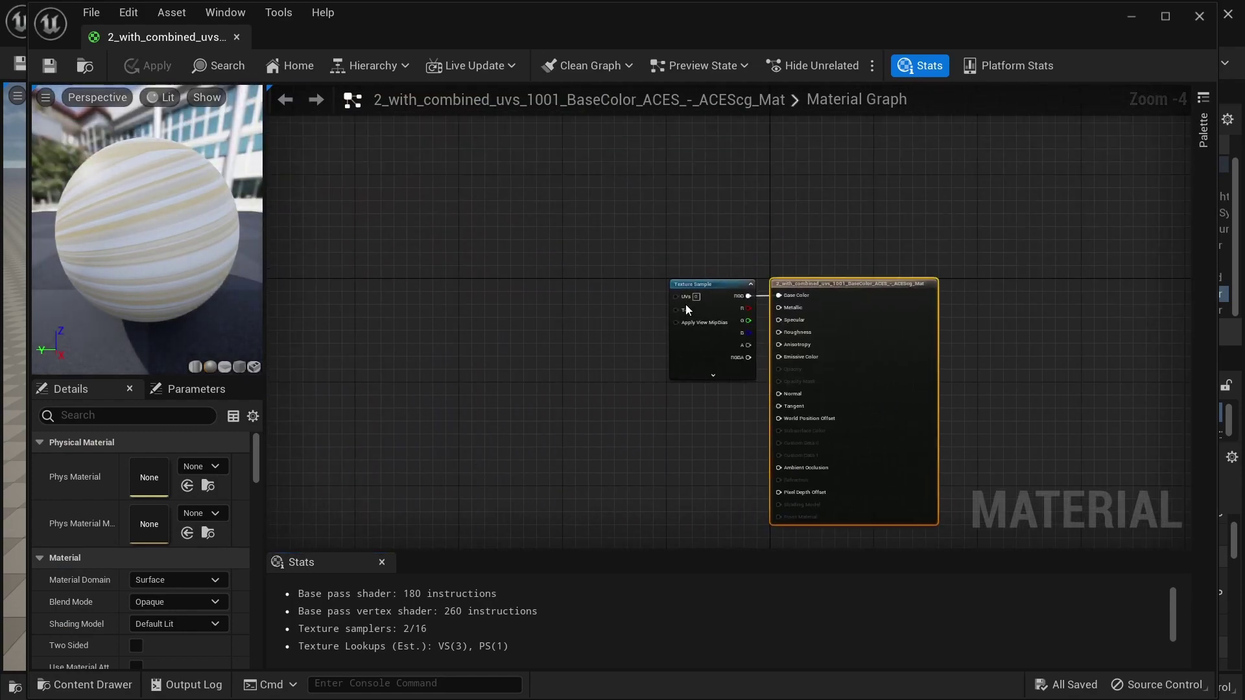
left_click_drag(704, 282, 536, 197)
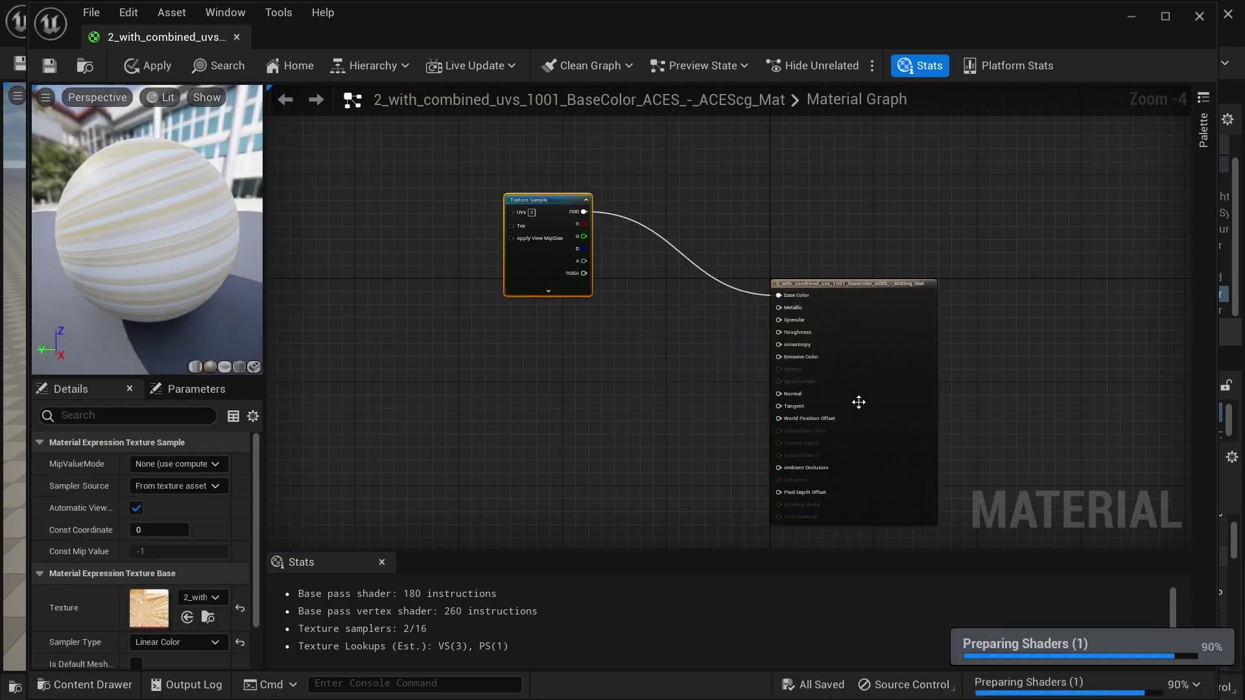
scroll(807, 309, "up", 4)
scroll(807, 309, "down", 6)
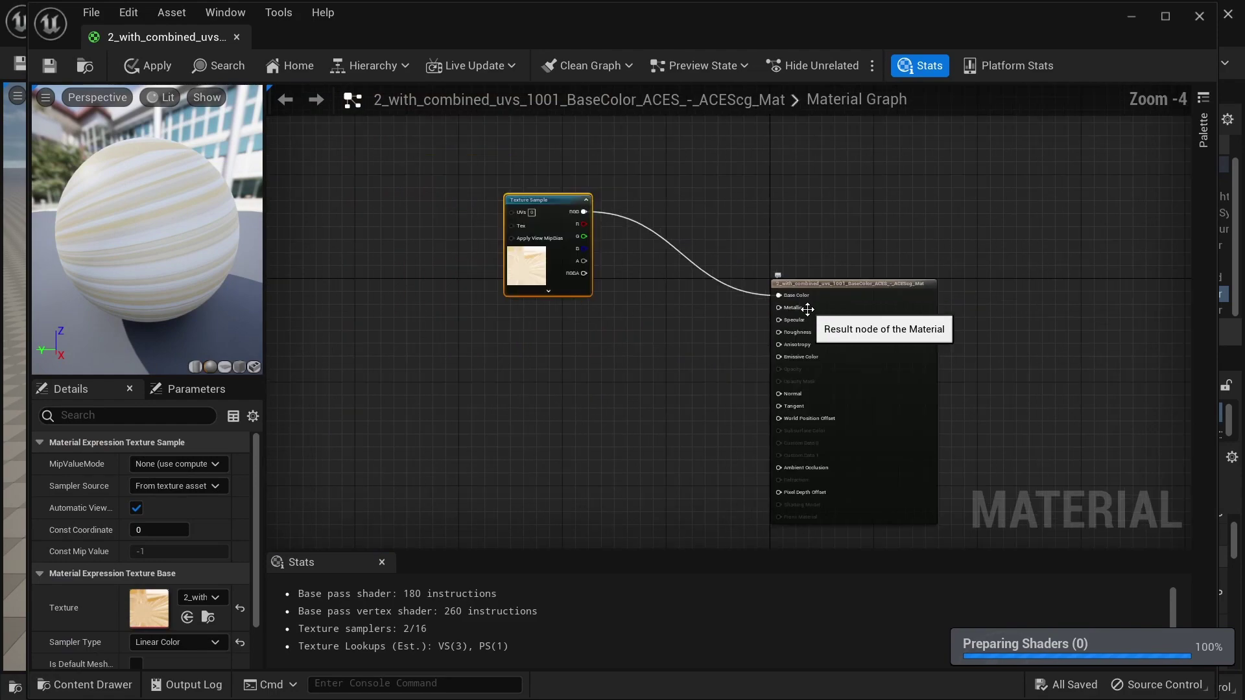
left_click_drag(162, 37, 696, 40)
scroll(571, 324, "up", 3)
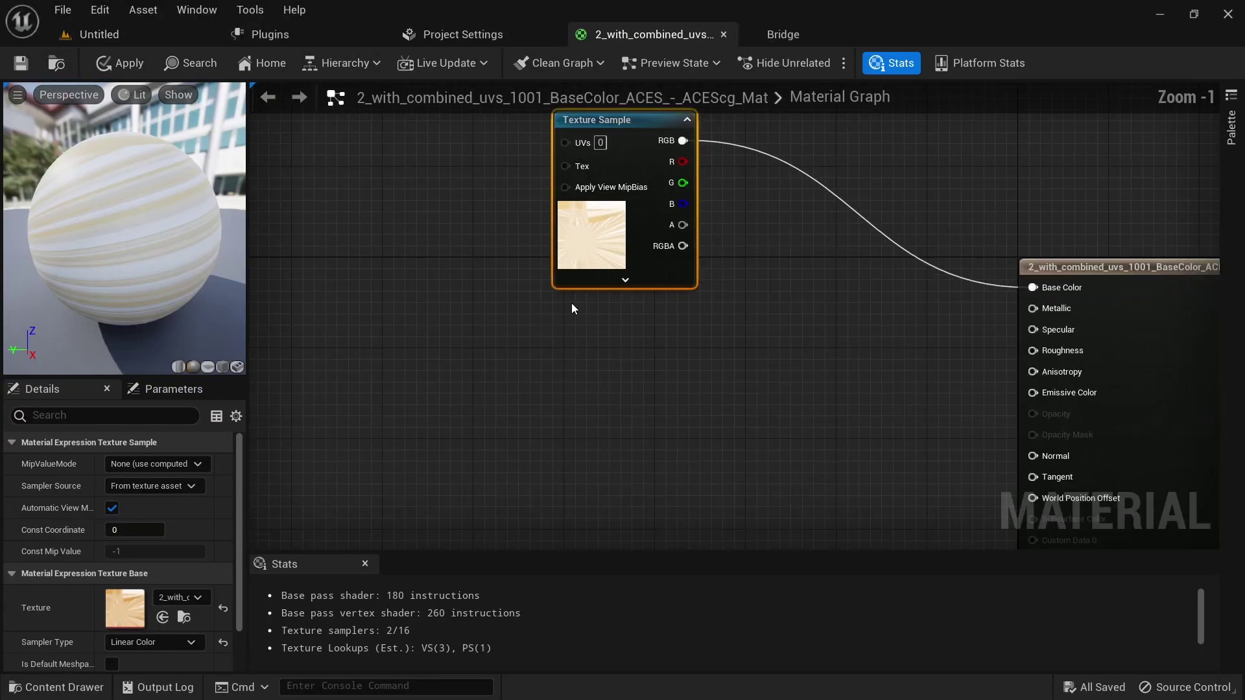
Add the Normal texture to the material graph below the base color sample and connect its RGB output to the Normal input.
key("ctrl+space")
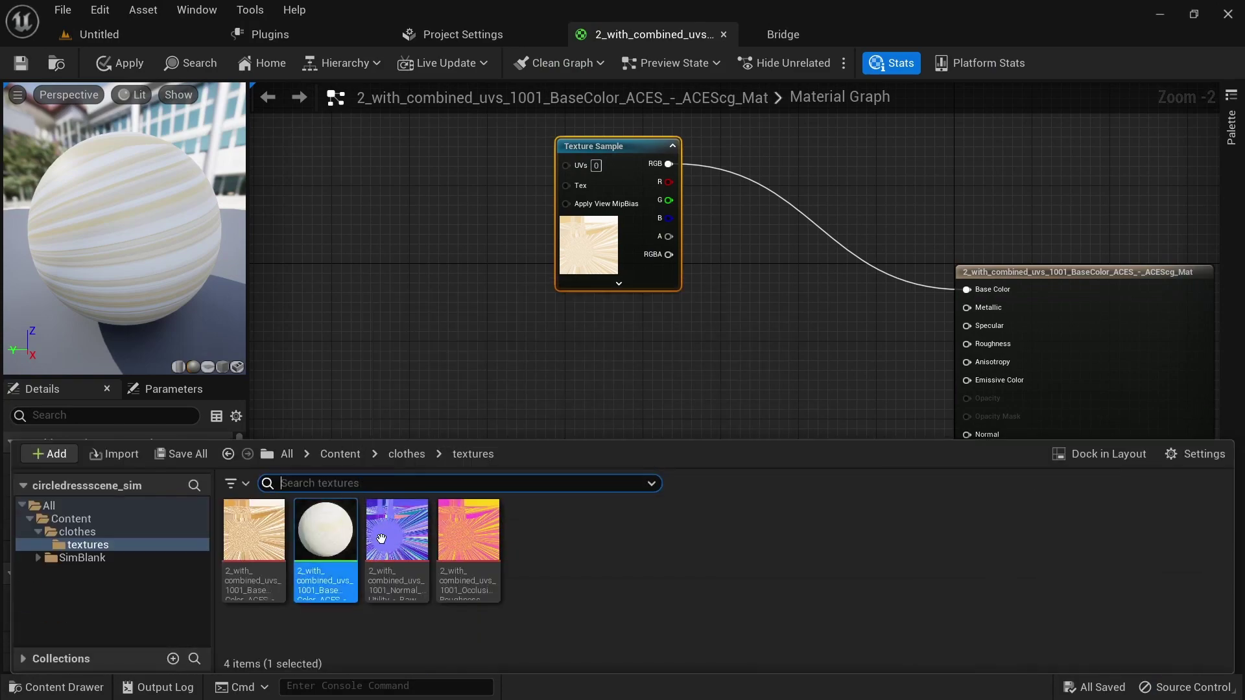
left_click(404, 529)
left_click_drag(404, 529, 577, 358)
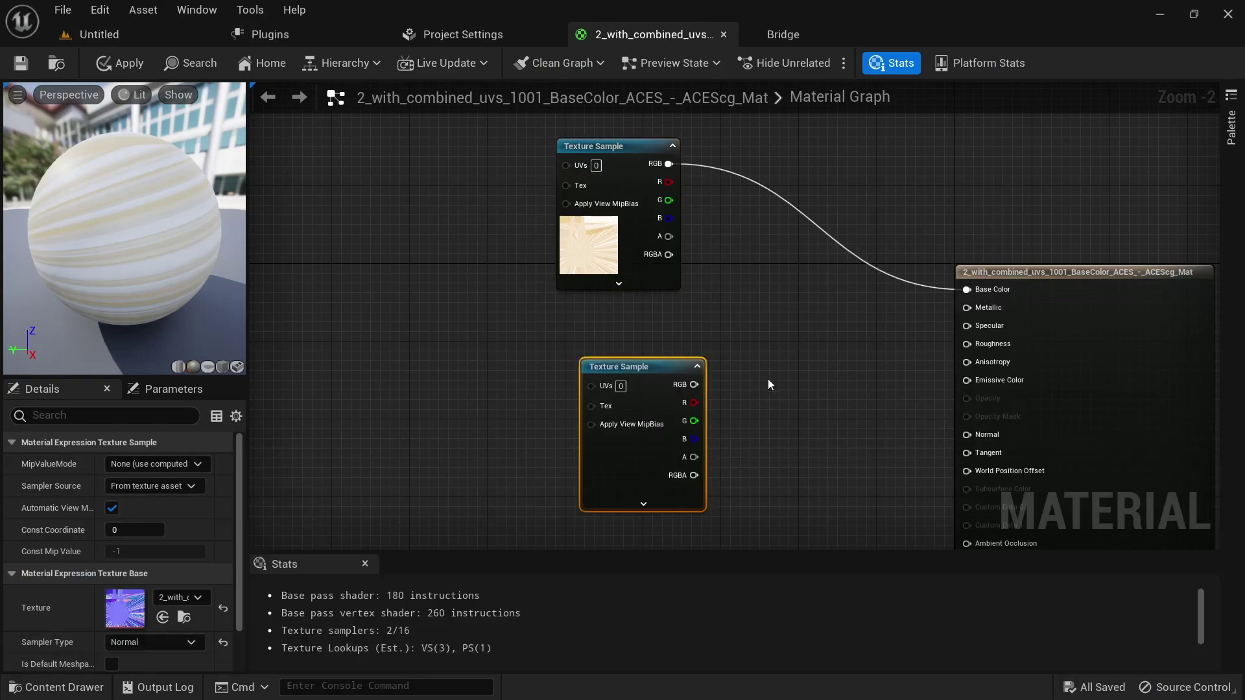
scroll(727, 337, "down", 2)
left_click_drag(675, 376, 666, 479)
scroll(834, 456, "up", 4)
right_click_drag(768, 393, 716, 292)
left_click_drag(489, 410, 921, 287)
scroll(714, 318, "down", 4)
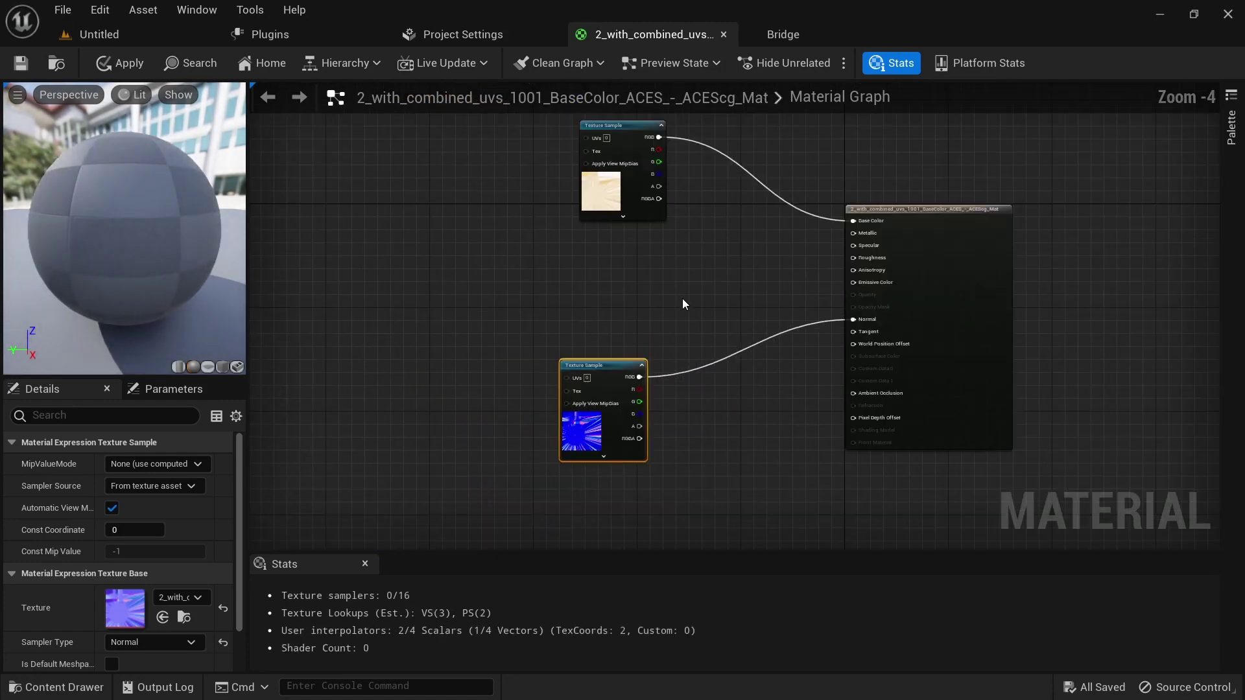
right_click_drag(682, 304, 764, 352)
left_click_drag(685, 411, 614, 432)
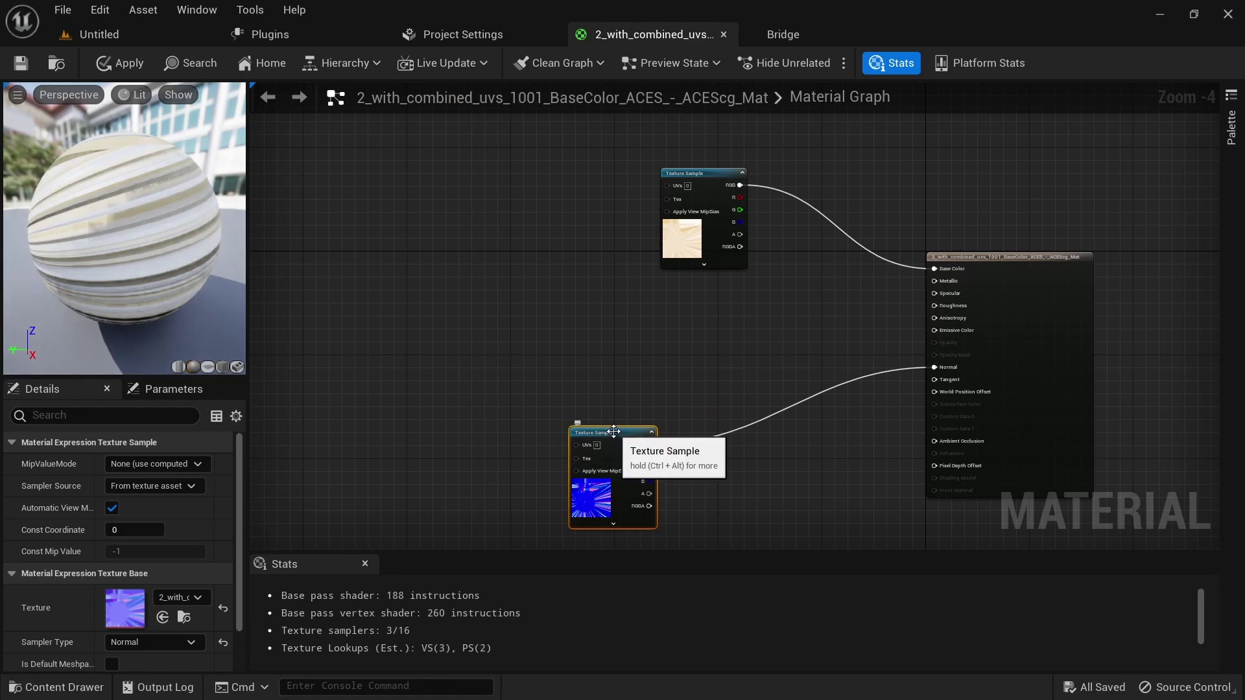
Add the OcclusionRoughnessMetallic texture to the graph and connect R to Ambient Occlusion, G to Roughness and B to Metallic.
key("ctrl+space")
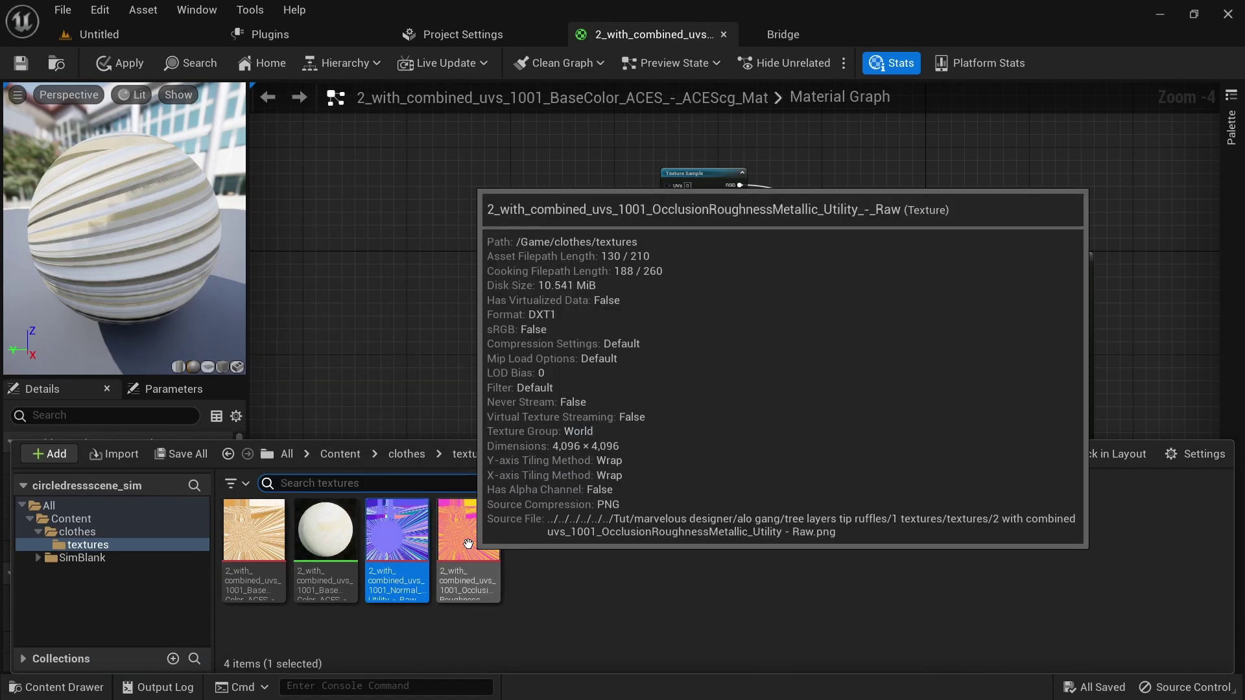
left_click_drag(468, 544, 579, 306)
scroll(652, 349, "up", 2)
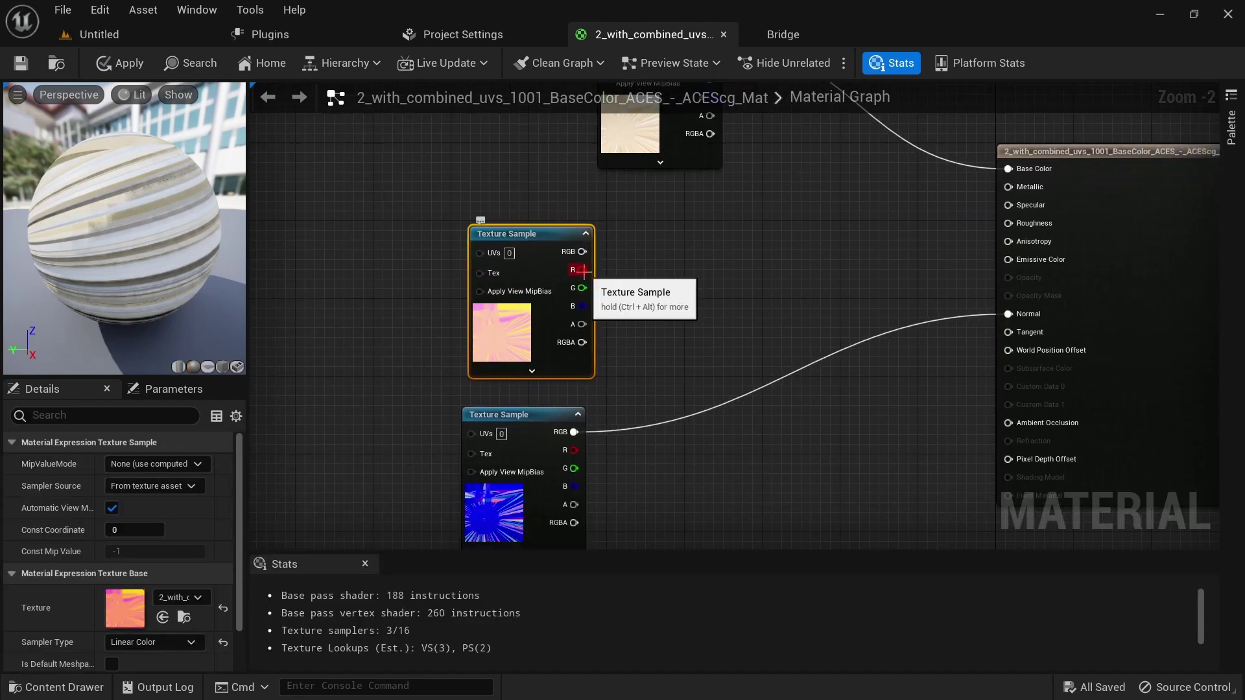
left_click_drag(583, 271, 1008, 423)
left_click_drag(583, 288, 1009, 223)
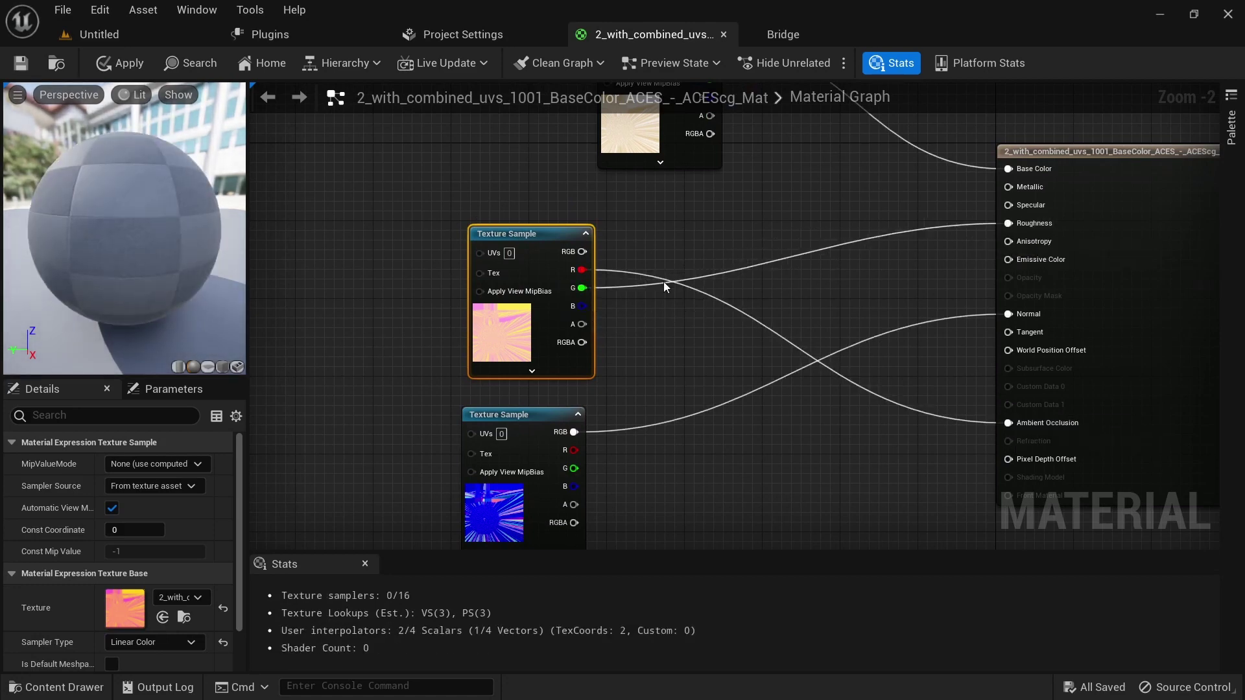
left_click_drag(578, 306, 1009, 187)
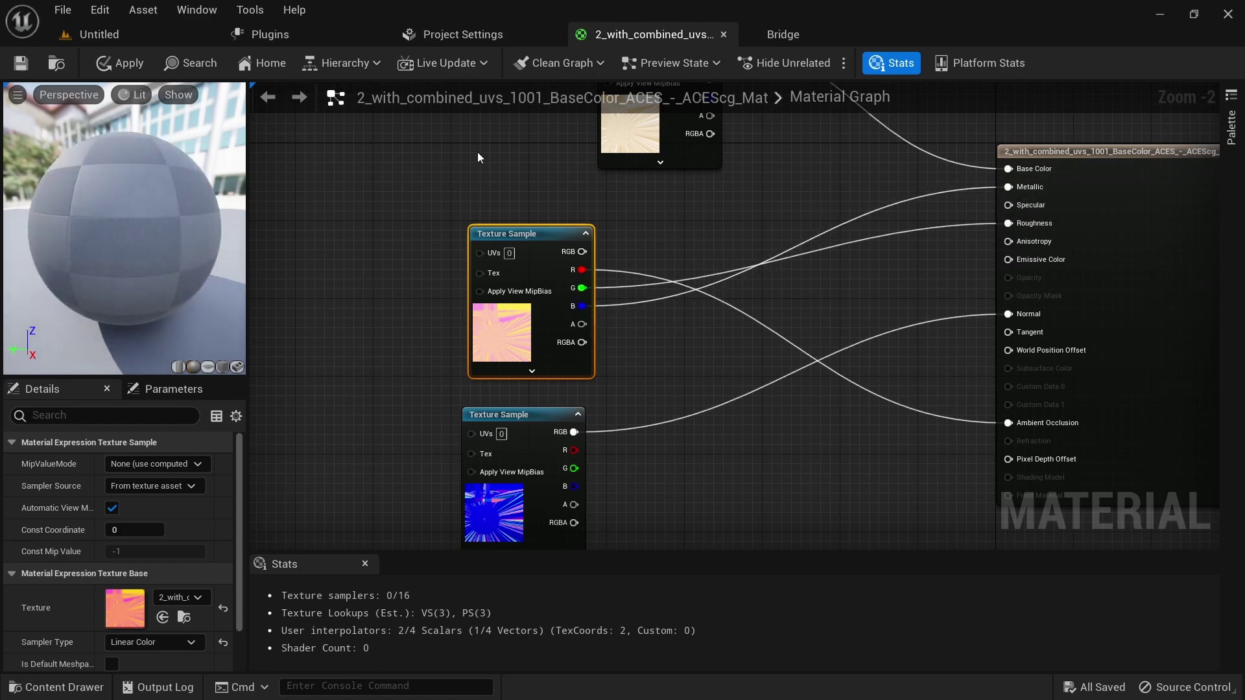
Apply the material changes and return to the level with the dress in focus.
left_click(127, 64)
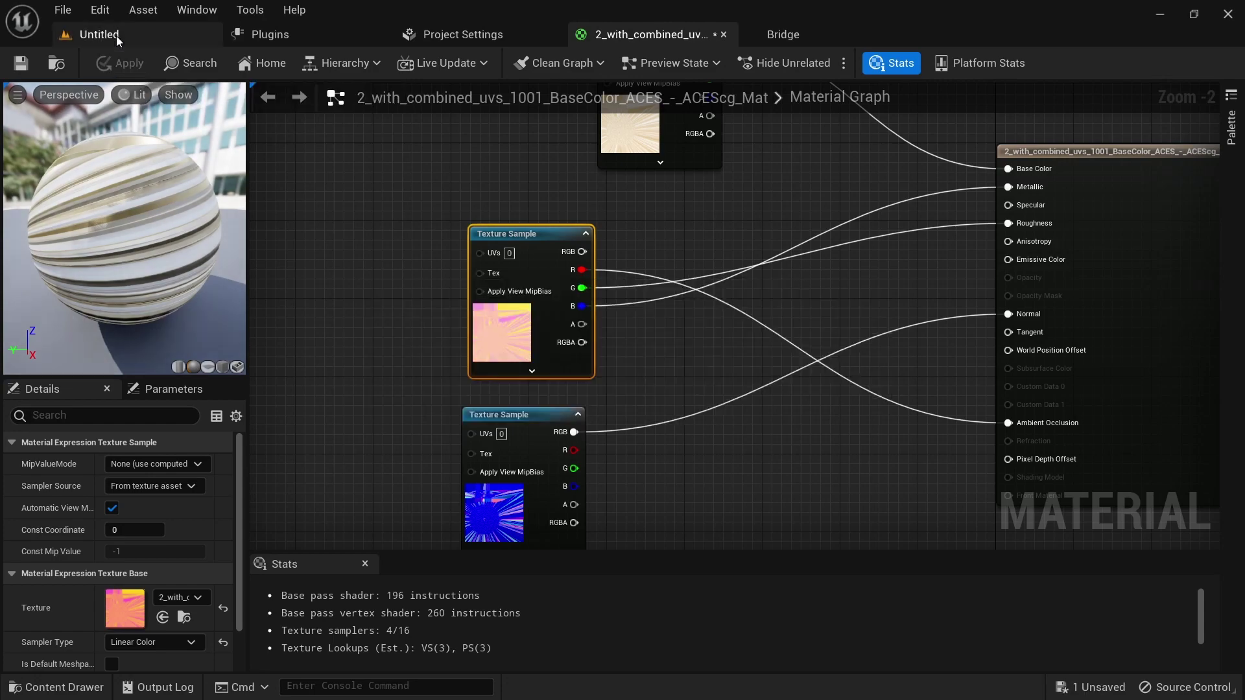
left_click(115, 36)
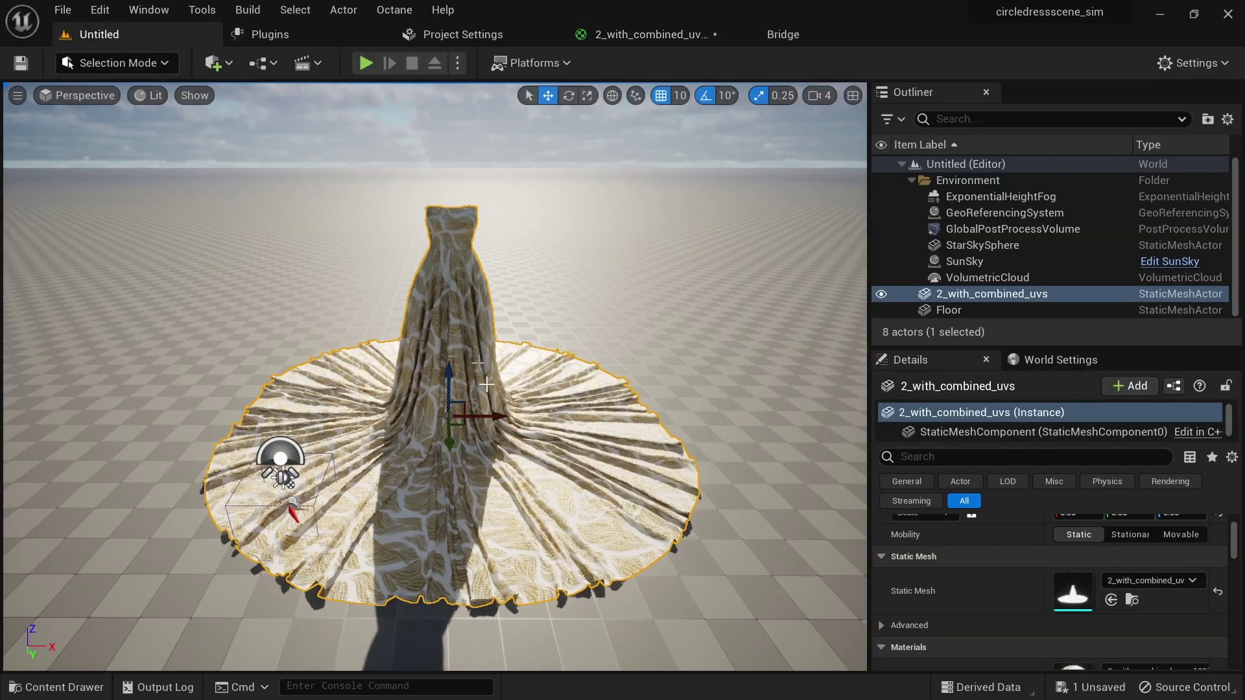
key("f")
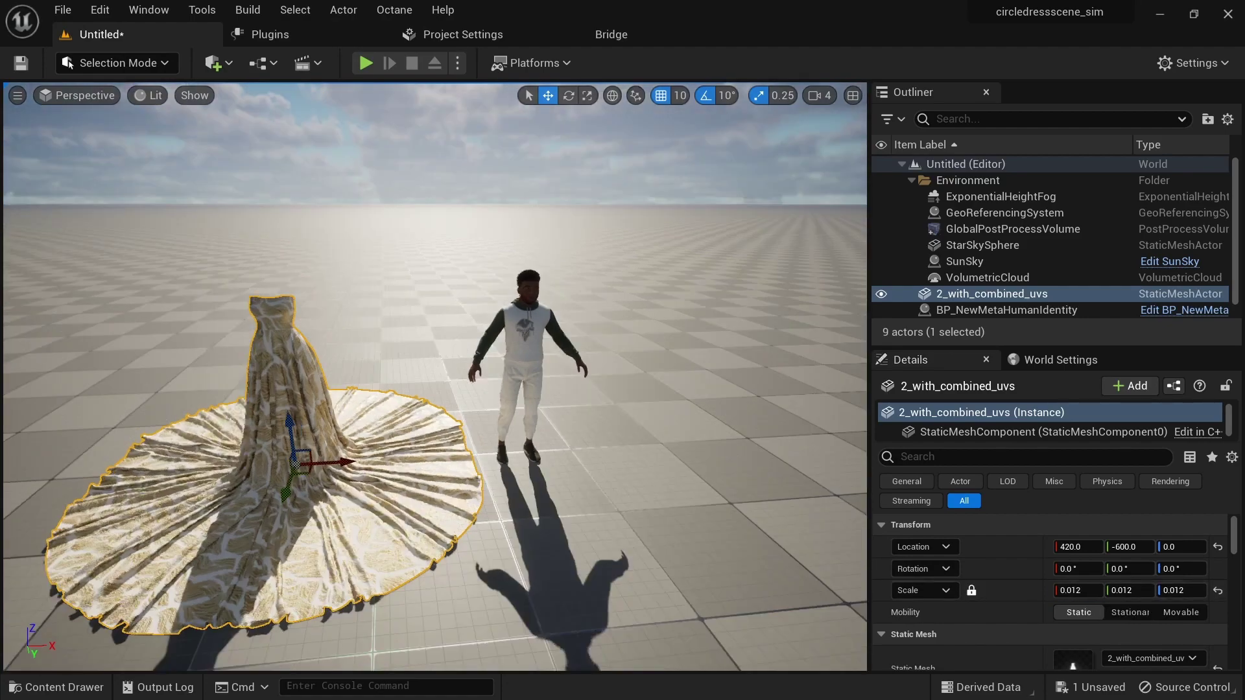
Add a Cube shape to the level near the dress.
left_click_drag(435, 415, 483, 383, "alt")
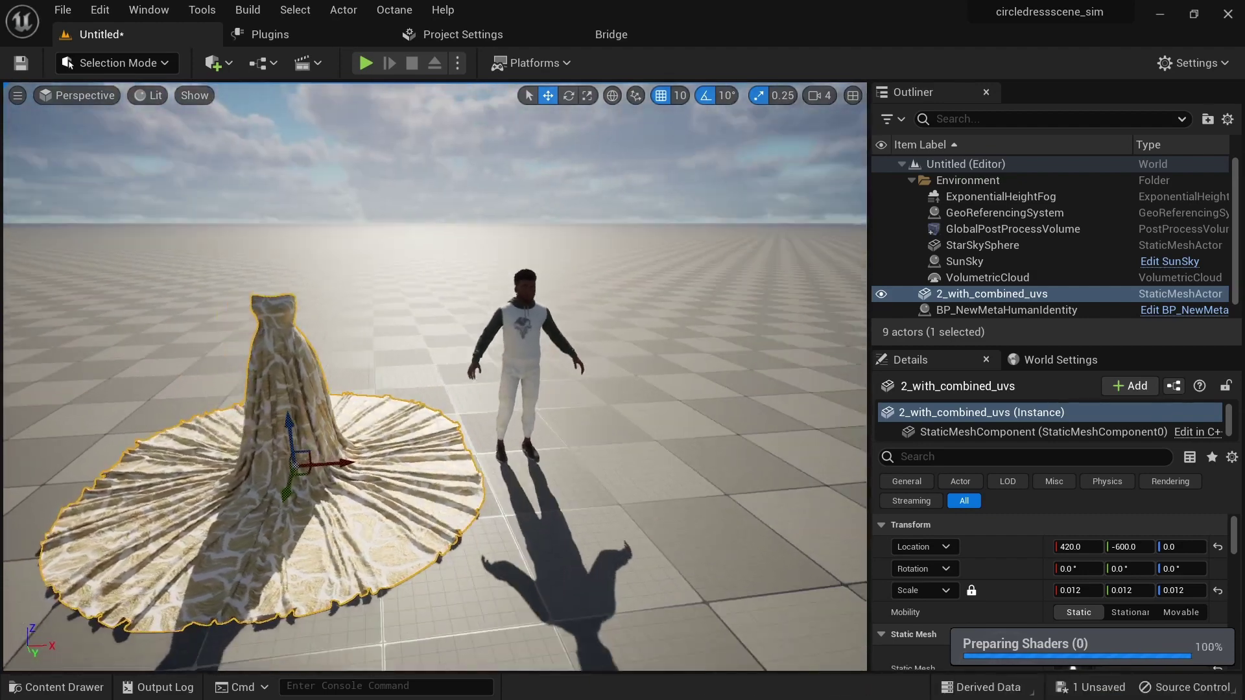
left_click_drag(349, 516, 353, 500, "alt")
scroll(348, 515, "down", 5)
middle_click_drag(349, 515, 278, 511)
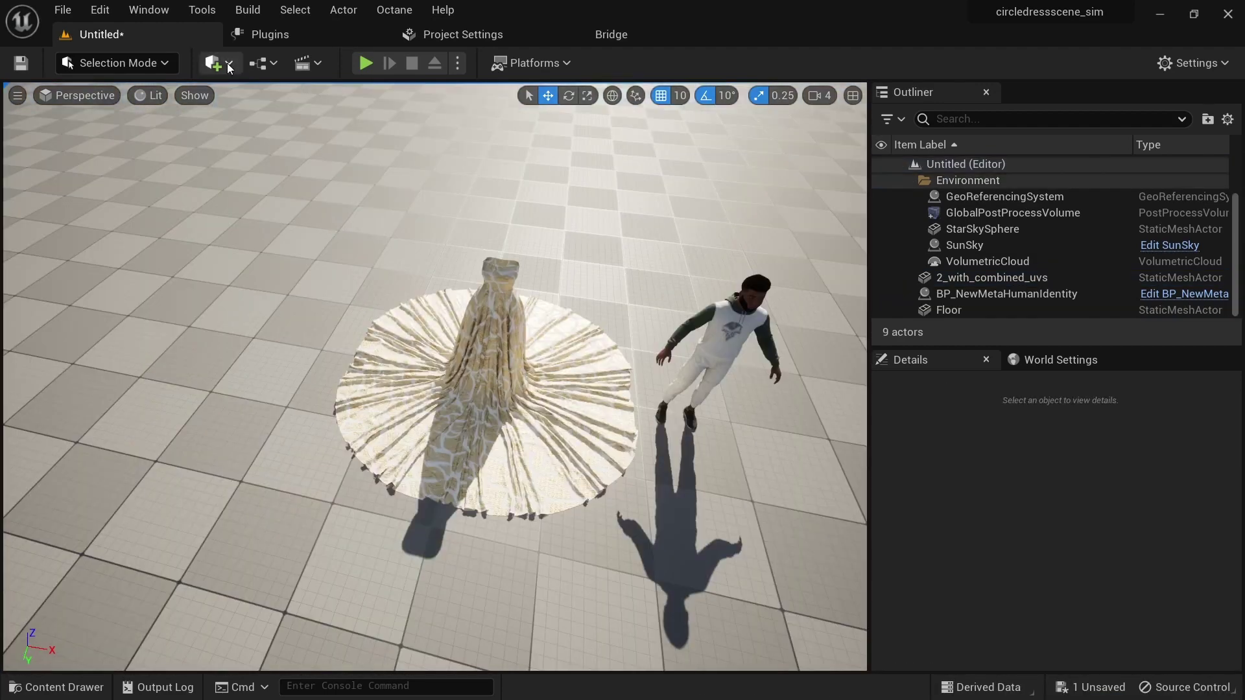
left_click(228, 68)
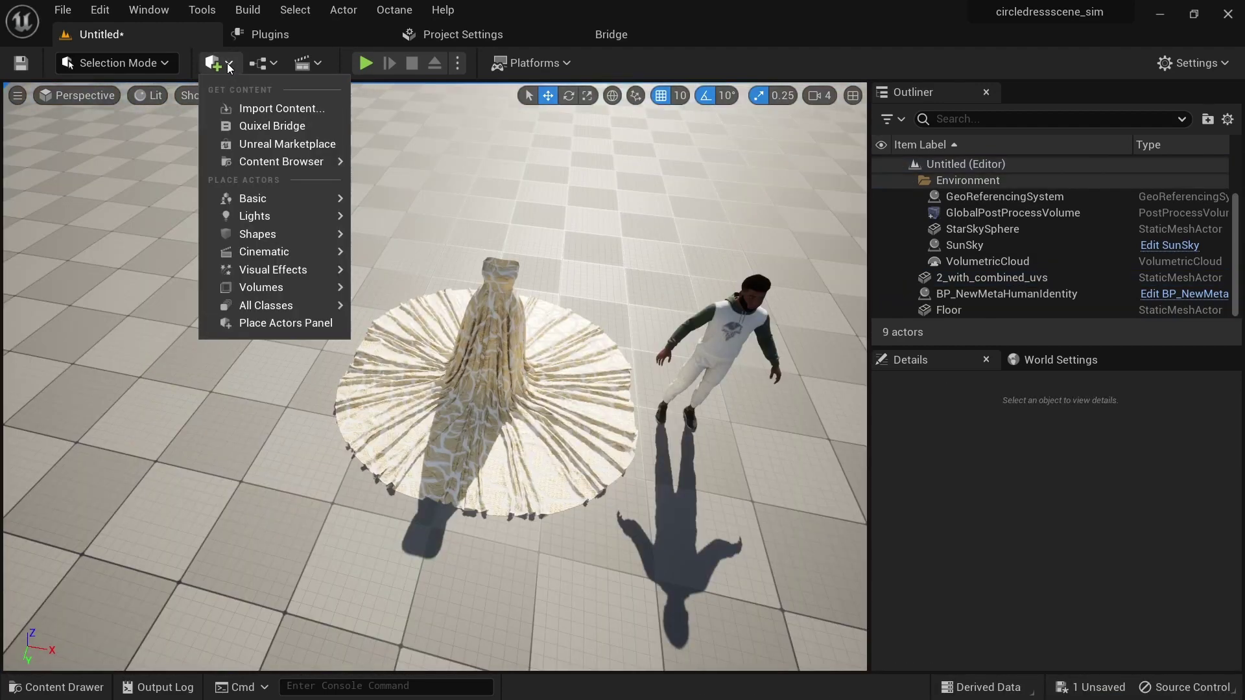
mouse_move(269, 212)
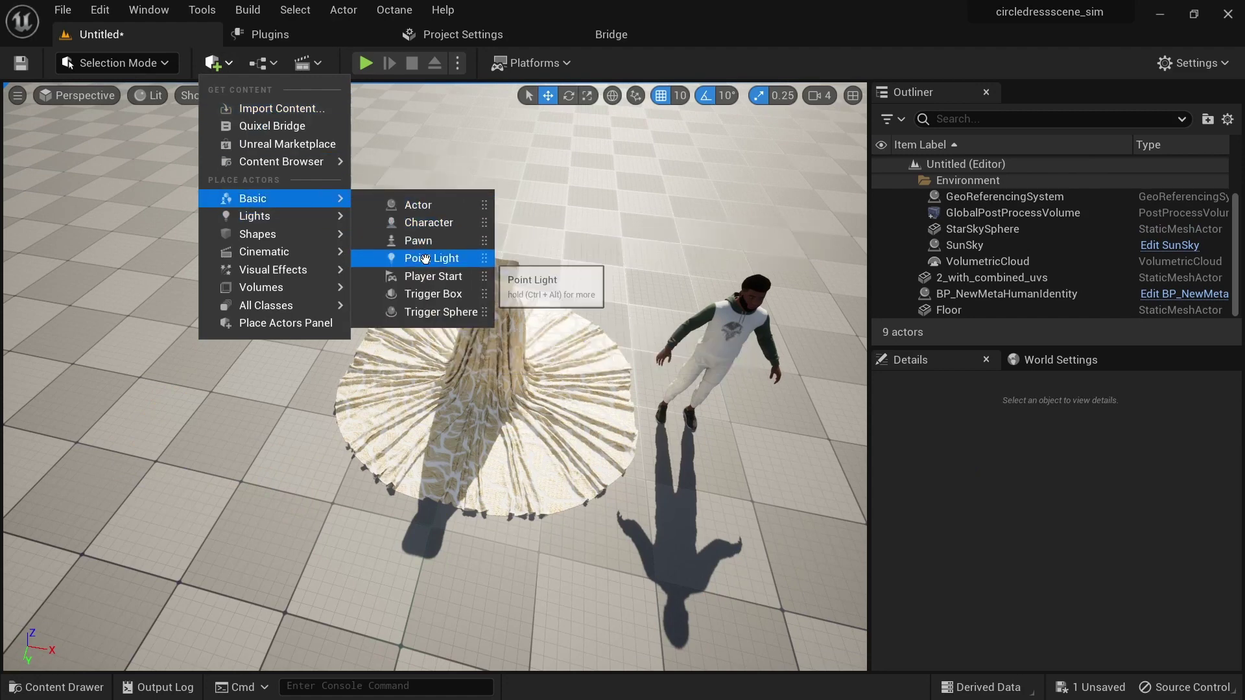
mouse_move(281, 239)
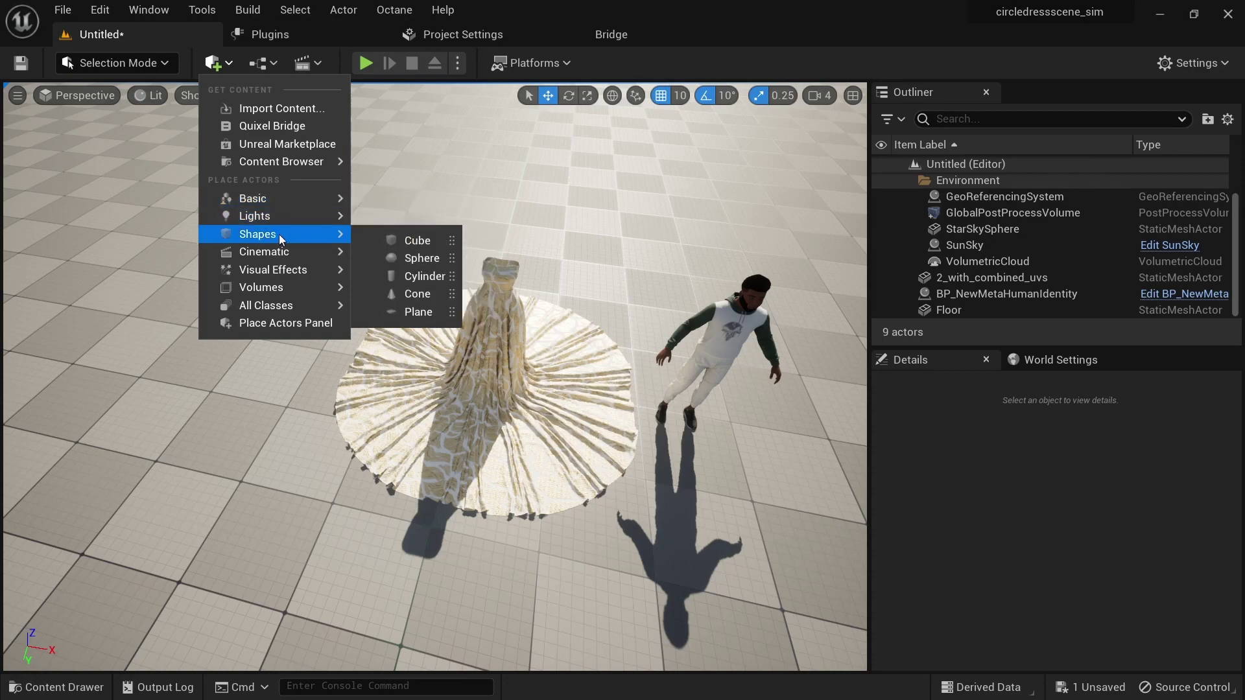
left_click(417, 241)
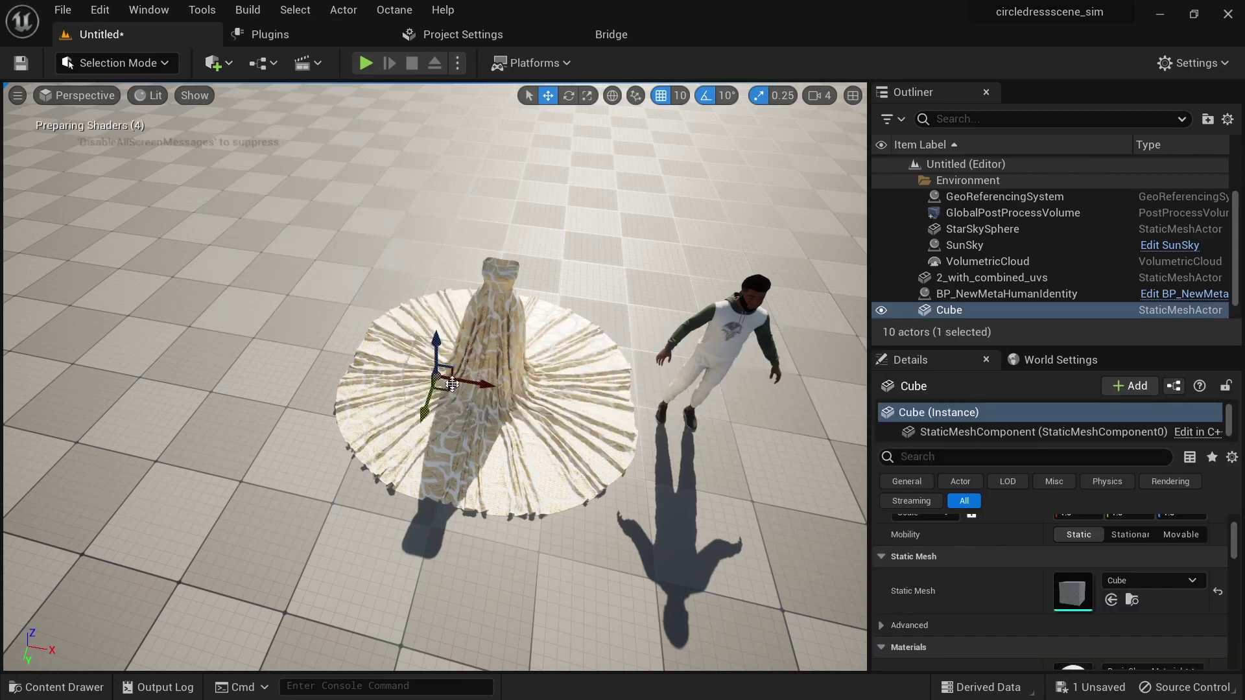
Raise the cube above the ground beside the dress and scale it into a wide, flat slab.
left_click_drag(439, 347, 438, 195)
left_click_drag(377, 303, 357, 267, "alt")
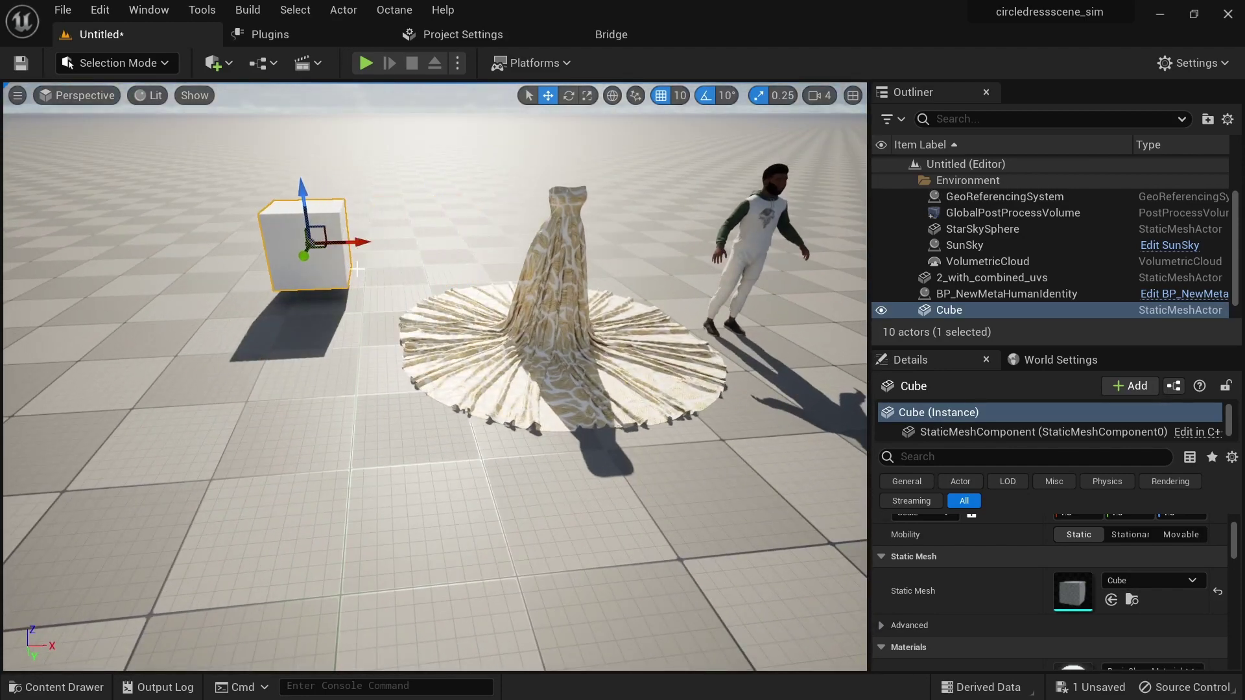
key("e")
key("r")
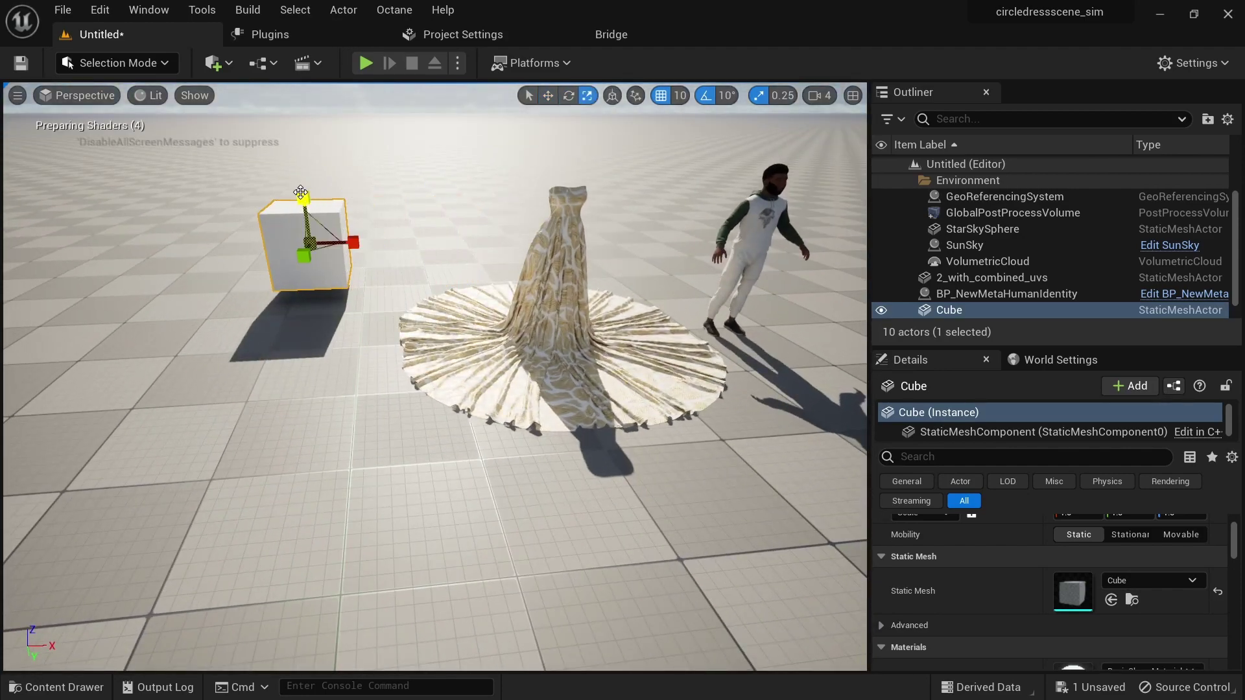
left_click_drag(306, 197, 306, 239)
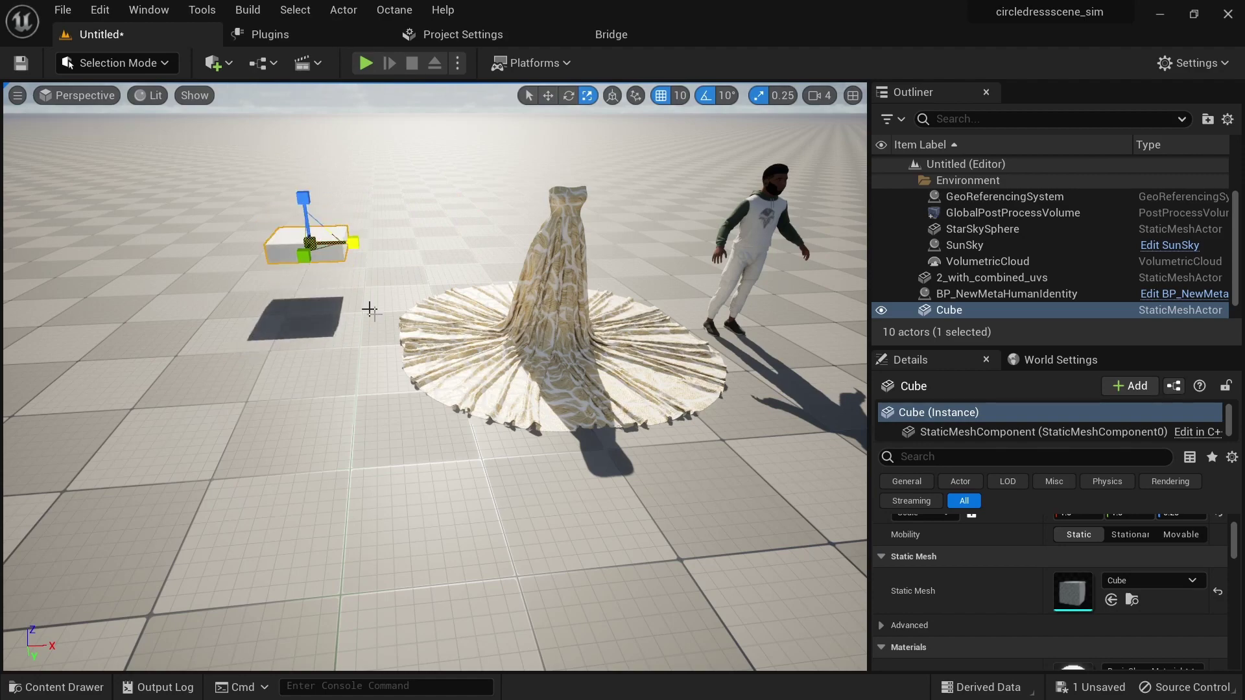
left_click_drag(456, 346, 389, 441, "alt")
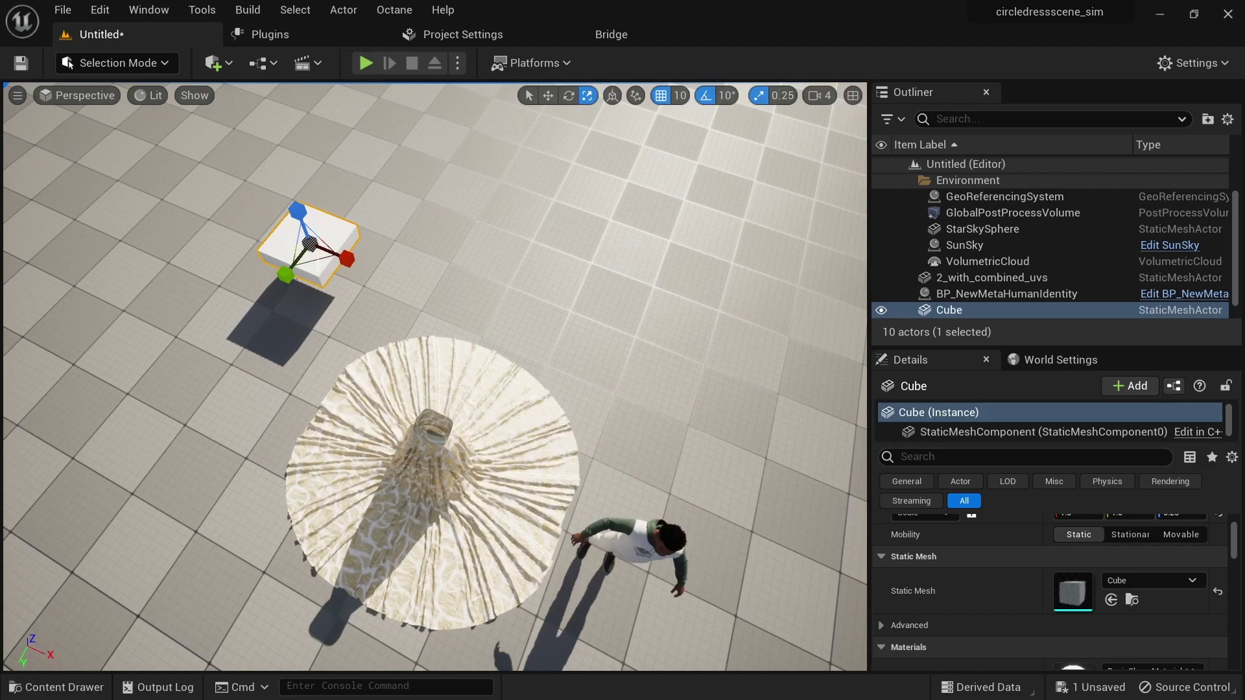
left_click_drag(320, 266, 383, 334)
Apply the Megascans Flagstone Wall material to the flattened cube.
key("ctrl+s")
key("ctrl+space")
left_click_drag(253, 538, 258, 309)
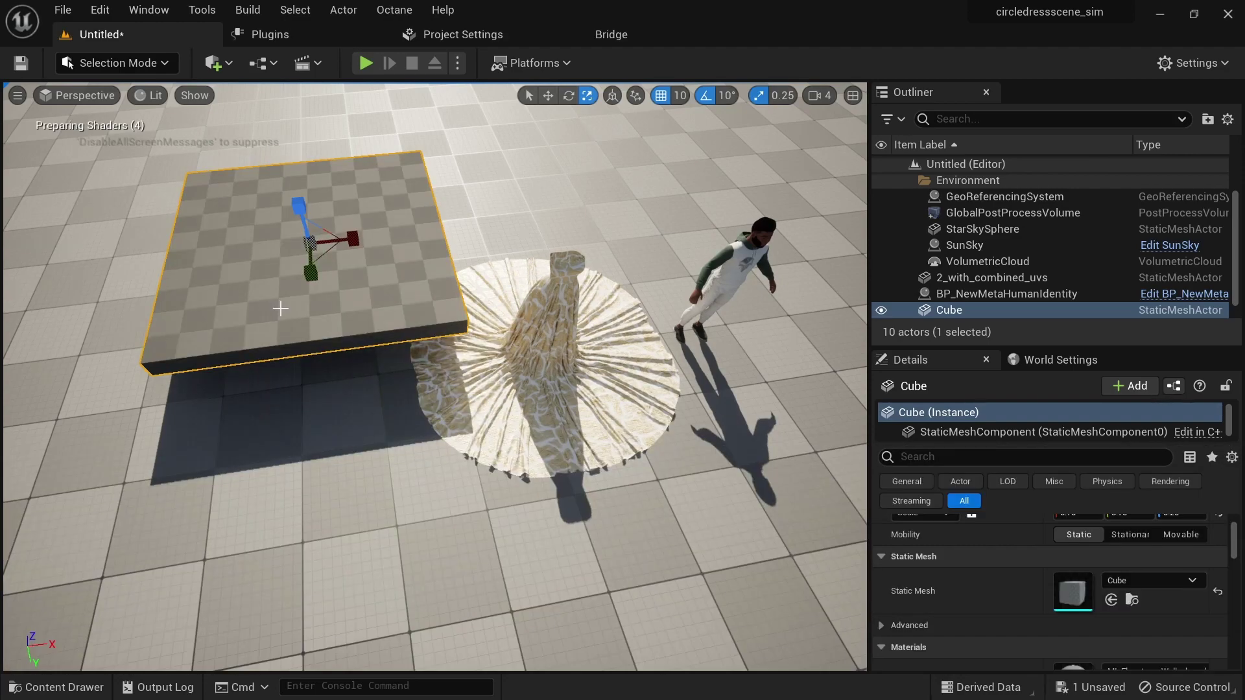
left_click_drag(251, 326, 185, 314, "alt")
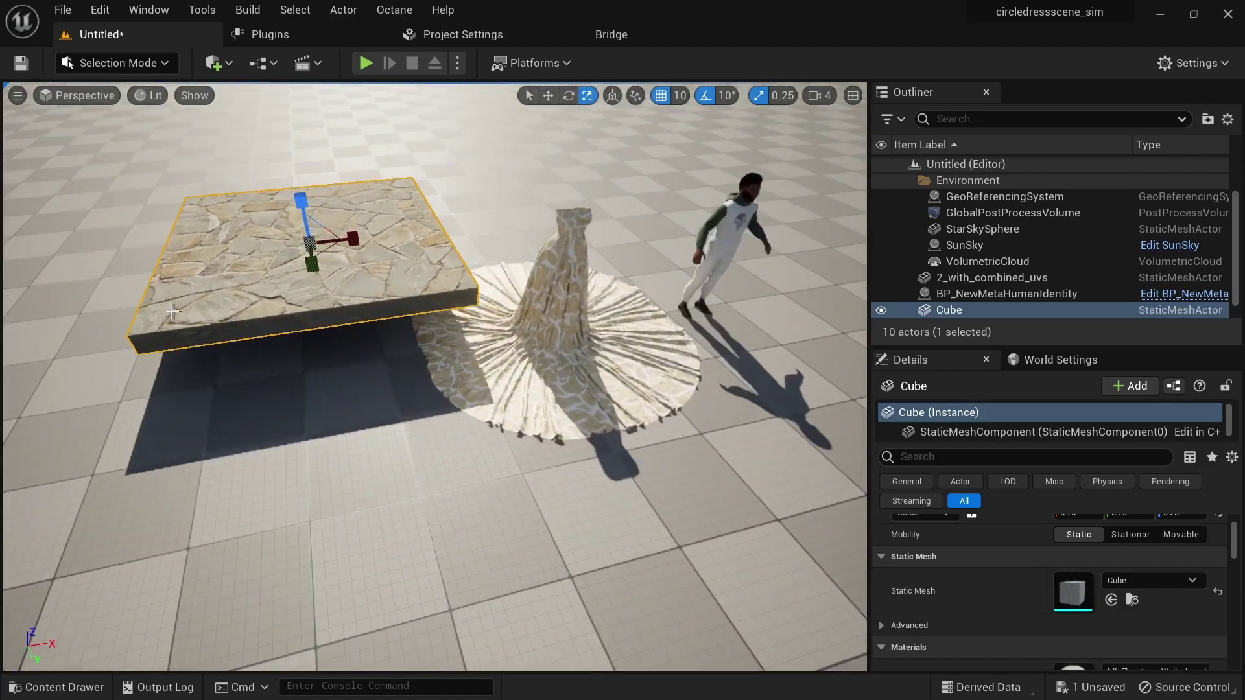
Move the dress over the flagstone slab and lower it to the slab's top surface.
scroll(169, 310, "up", 5)
middle_click_drag(164, 309, 208, 336)
scroll(208, 336, "up", 3)
scroll(208, 336, "up", 2)
scroll(207, 336, "down", 2)
scroll(305, 330, "down", 2)
left_click_drag(305, 329, 250, 295, "alt")
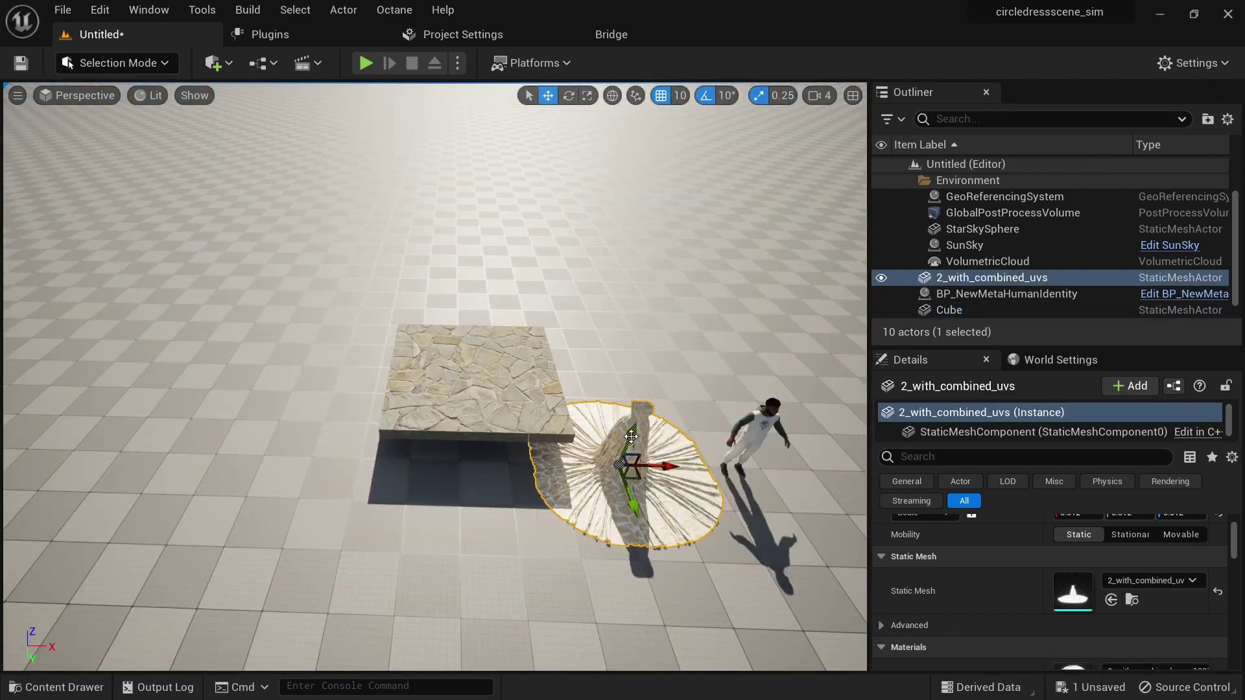
left_click_drag(631, 436, 324, 331)
key("f")
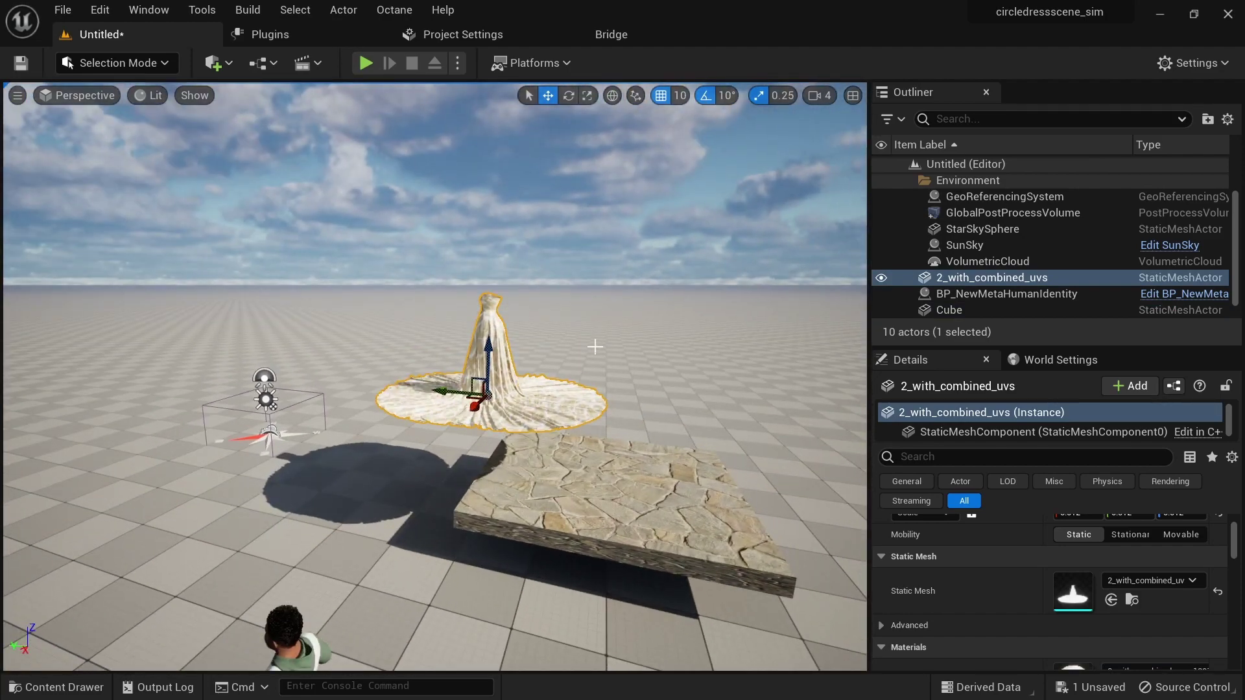
left_click_drag(491, 349, 491, 413)
left_click_drag(355, 526, 393, 561, "alt")
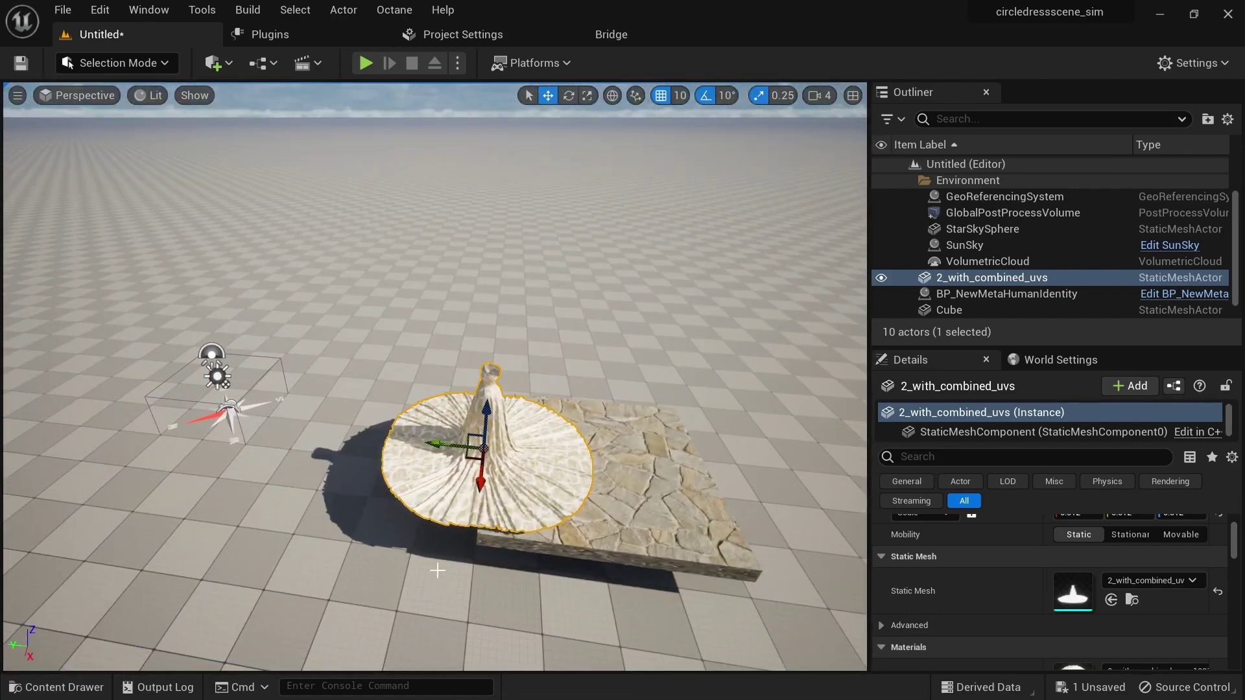
Duplicate the flagstone slab along the X axis and align the copy edge to edge with the original.
left_click(652, 502)
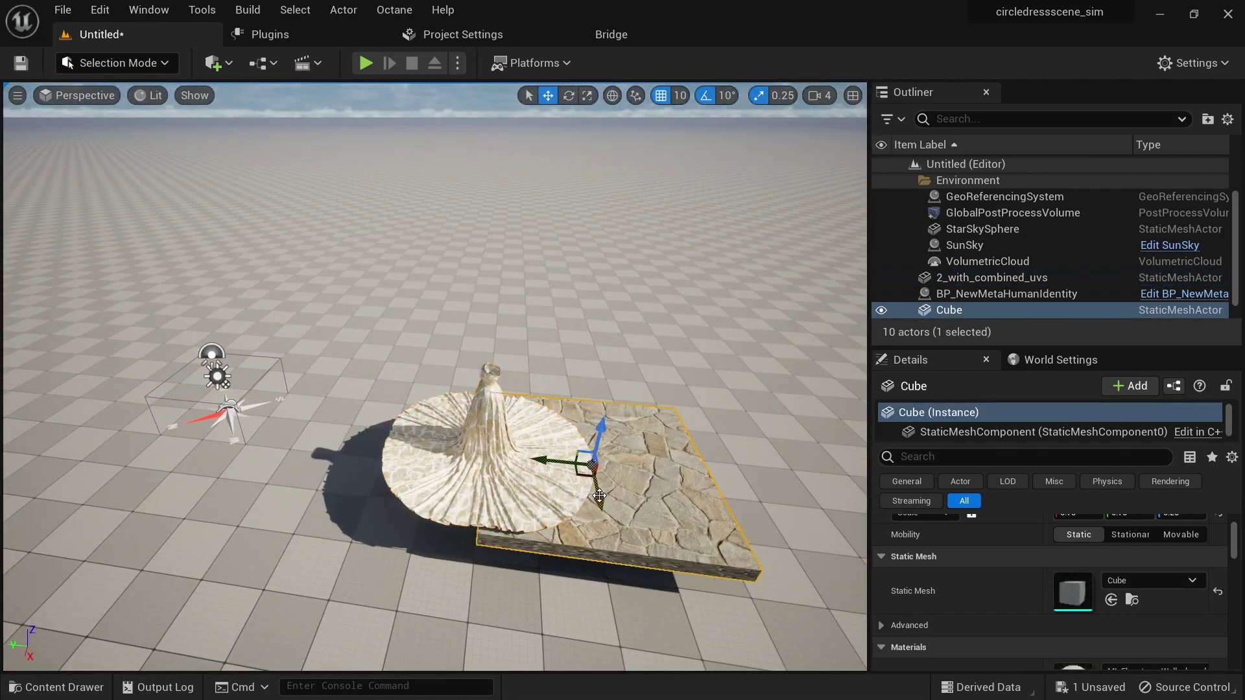
left_click_drag(600, 496, 634, 637, "alt")
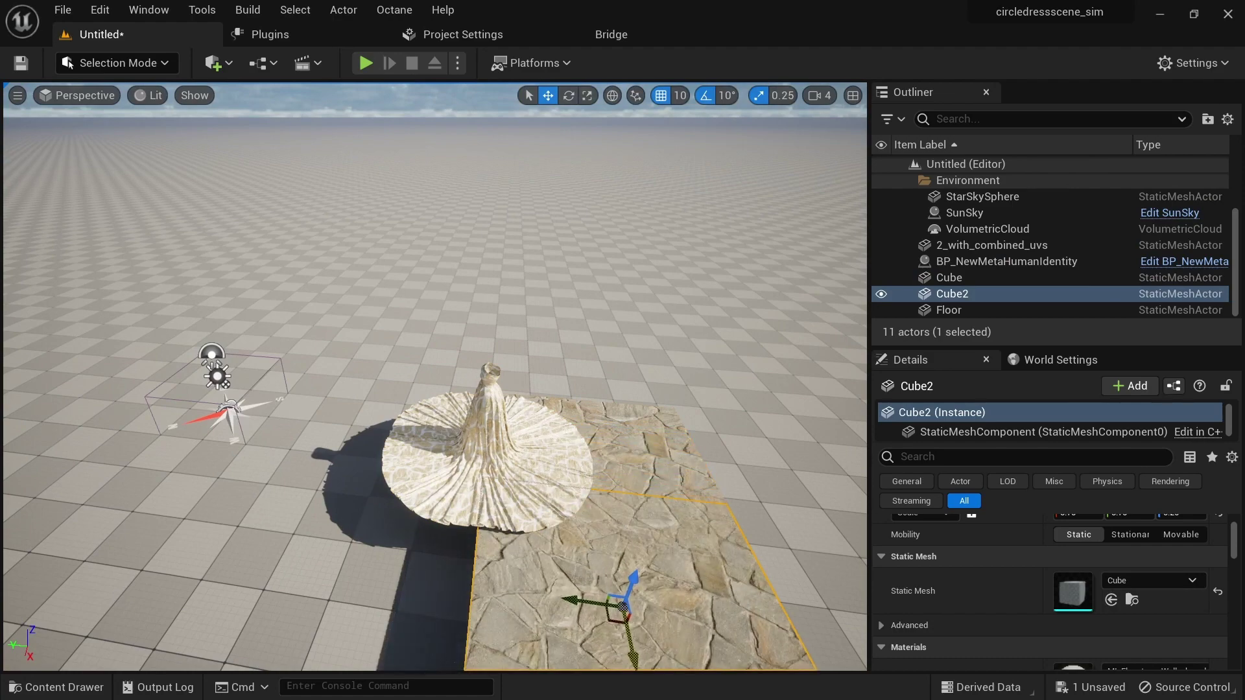
scroll(696, 628, "down", 3)
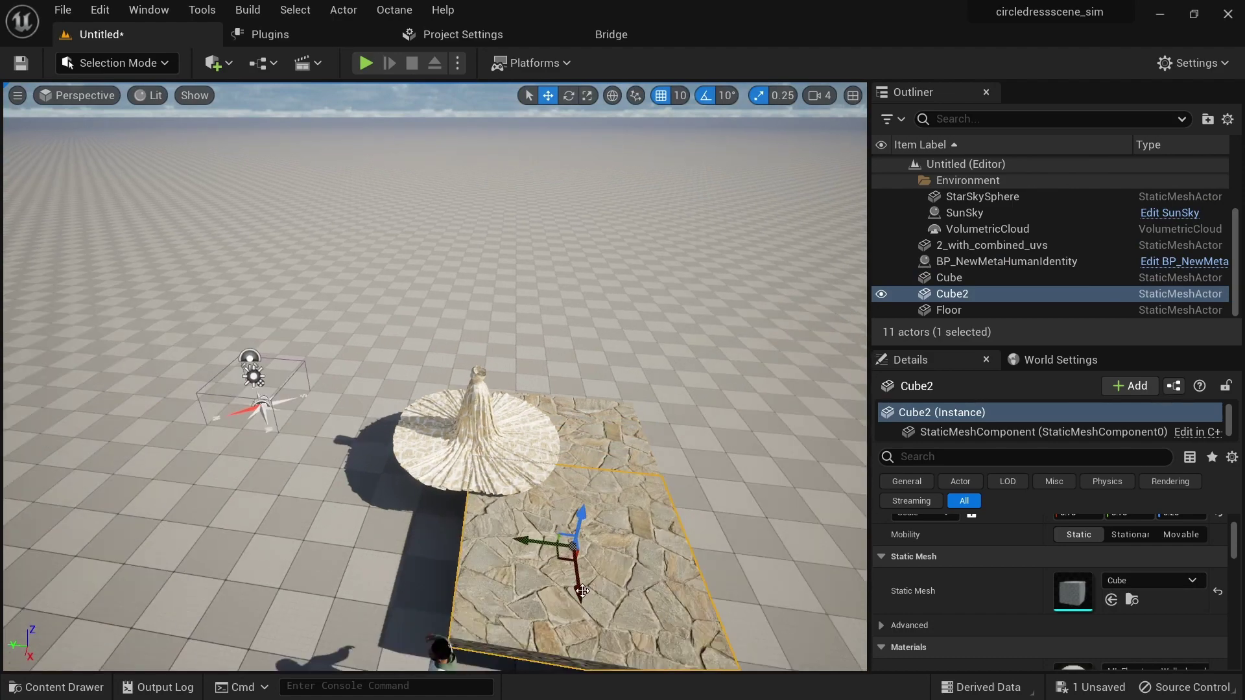
left_click_drag(581, 590, 580, 666)
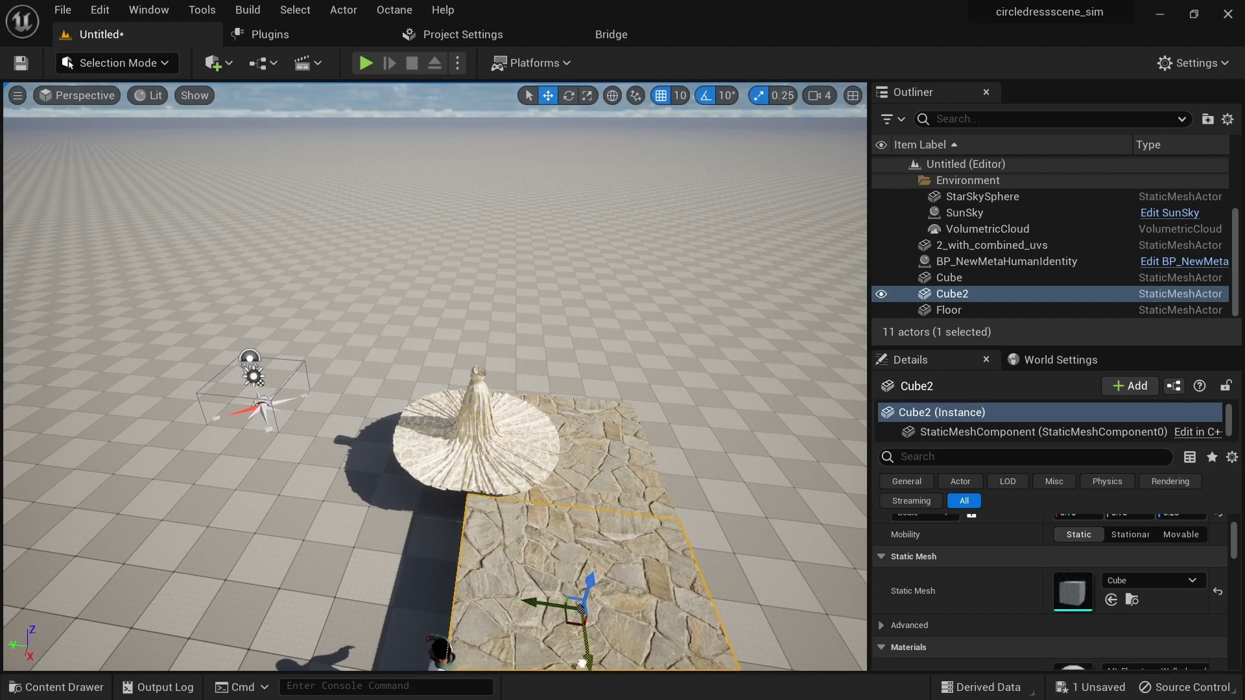
Duplicate both flagstone slabs together along the Y axis to form a two-by-two stone floor.
left_click_drag(289, 565, 519, 565, "alt")
scroll(289, 565, "down", 6)
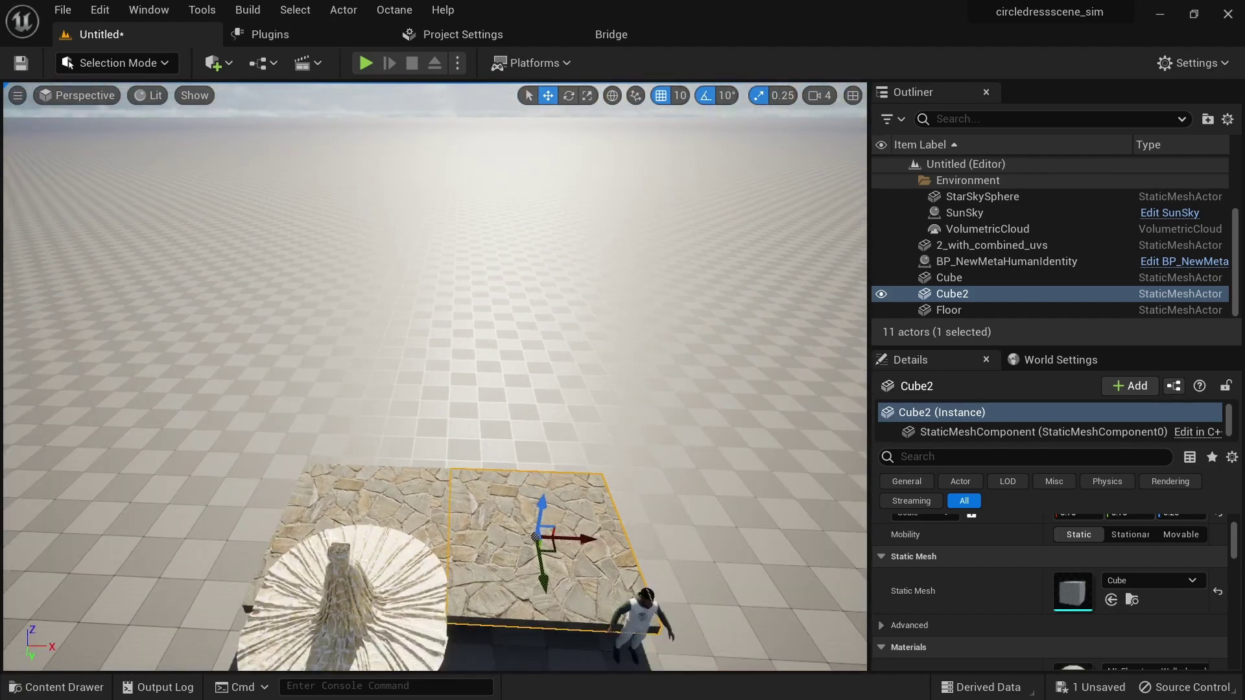
middle_click_drag(431, 556, 510, 654)
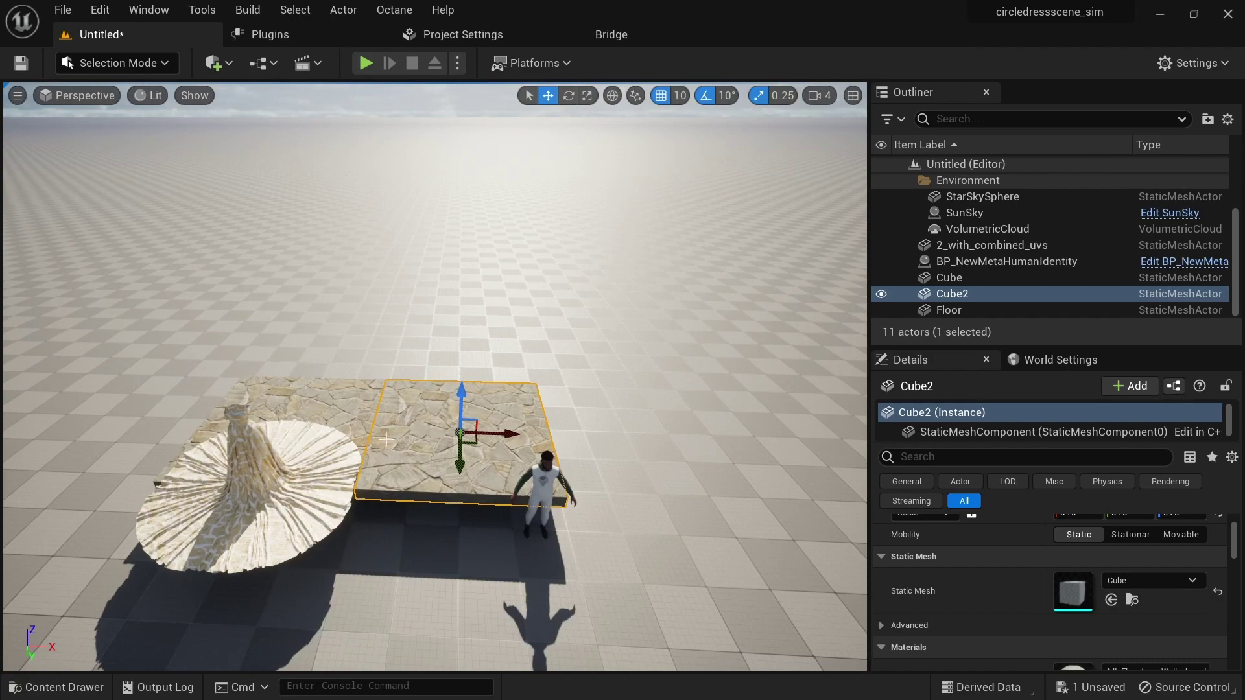
left_click(346, 408, "ctrl")
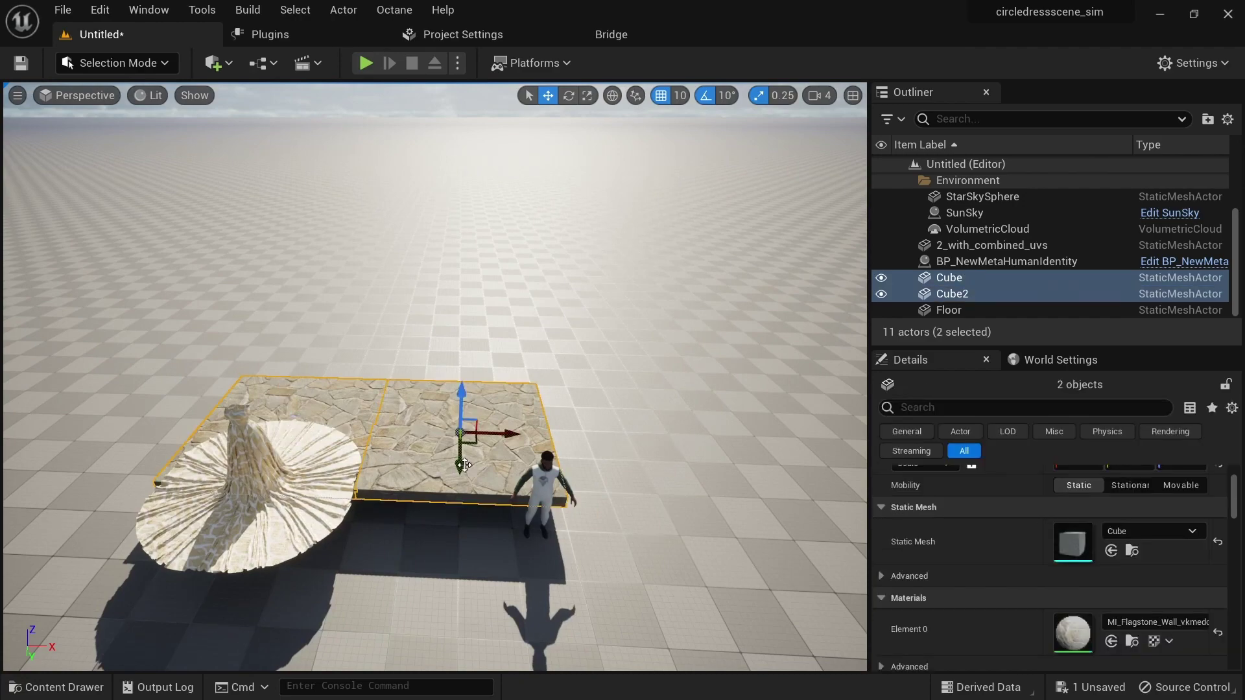
left_click_drag(460, 465, 460, 629, "alt")
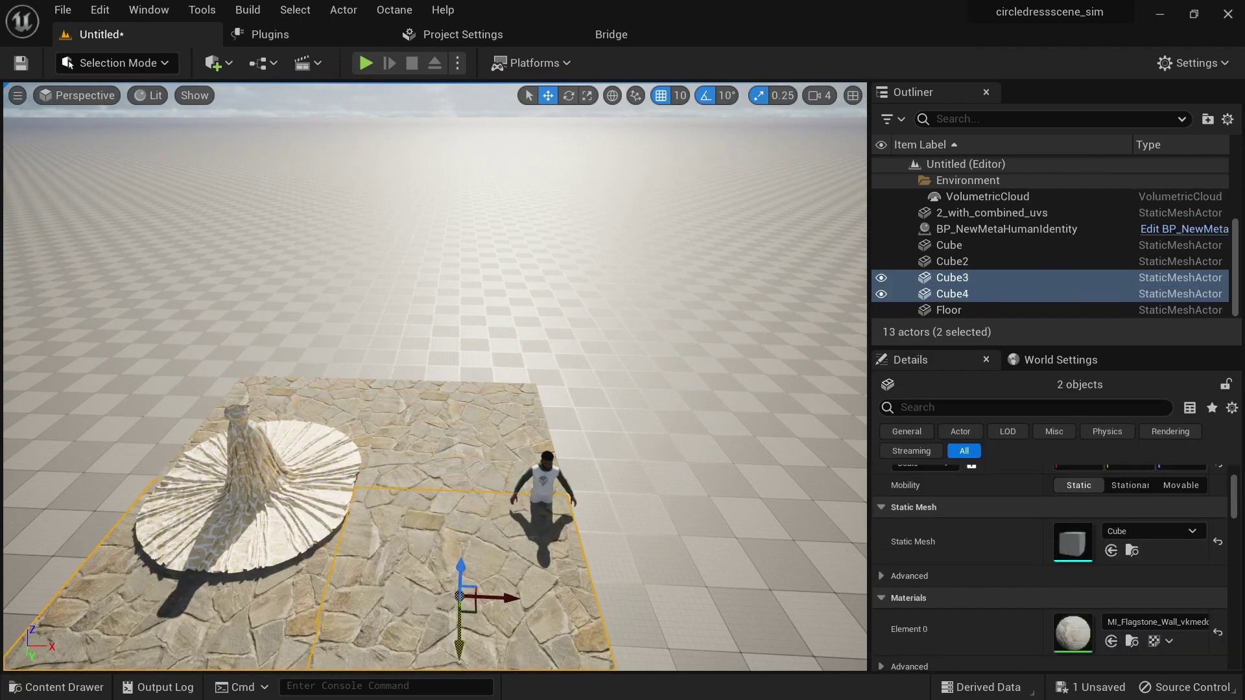
scroll(382, 637, "down", 5)
middle_click_drag(425, 587, 416, 597)
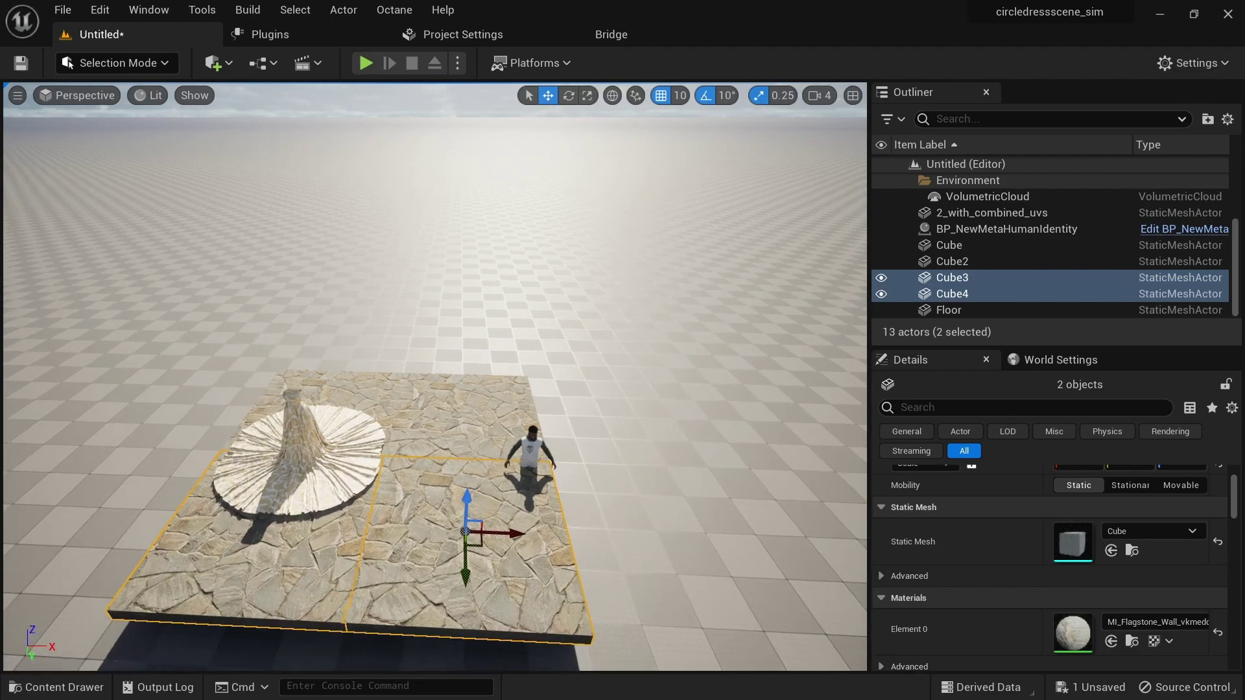
Move the dress to the middle of the four-slab flagstone floor and rest it on the surface.
scroll(416, 597, "up", 6)
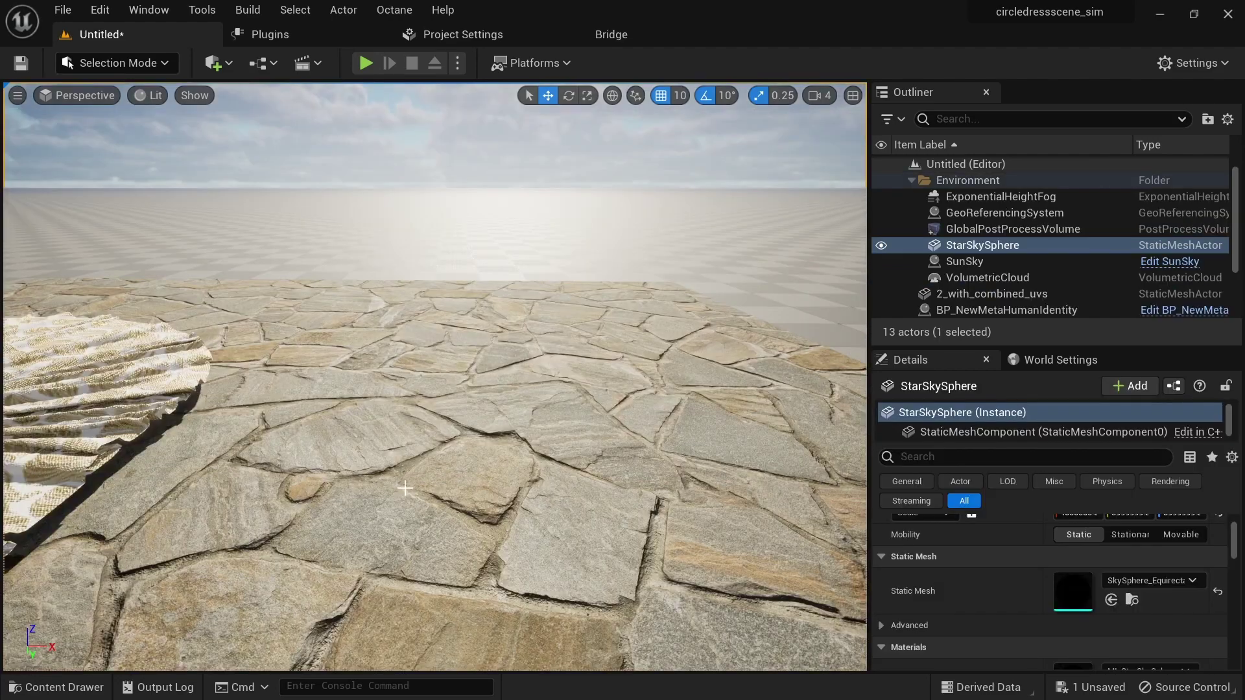
scroll(403, 489, "down", 7)
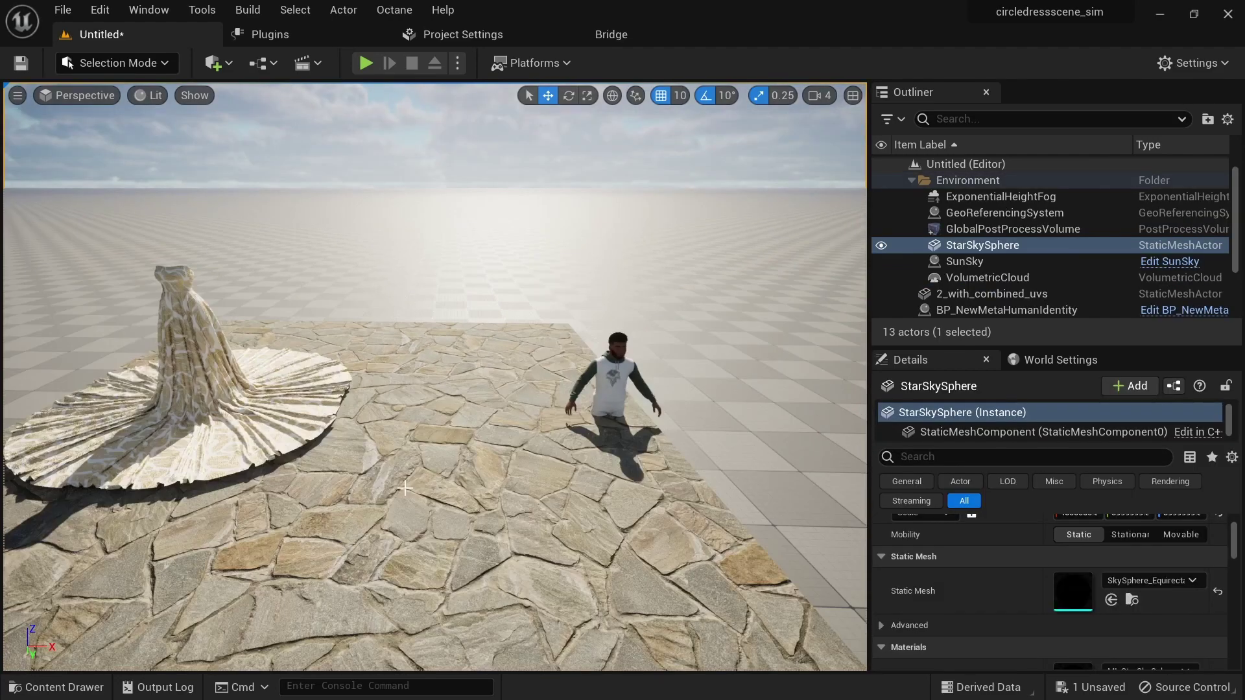
left_click(231, 345)
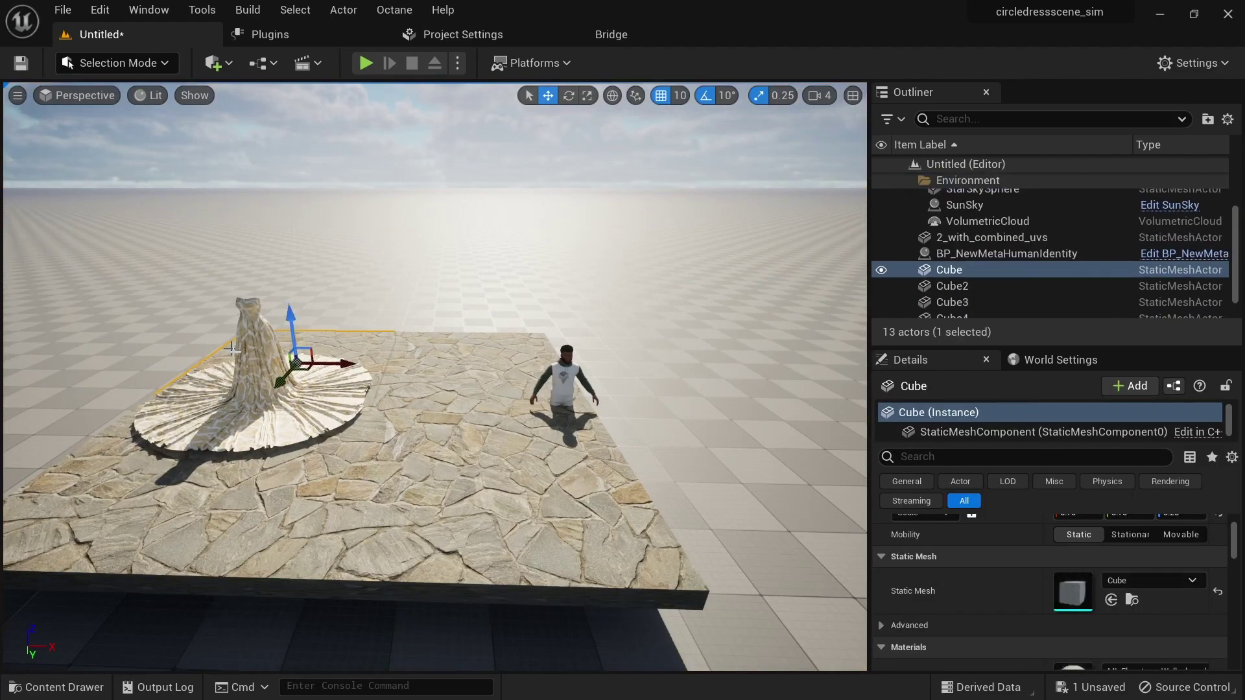
left_click(276, 371)
left_click_drag(314, 397, 506, 383)
right_click_drag(382, 406, 350, 364)
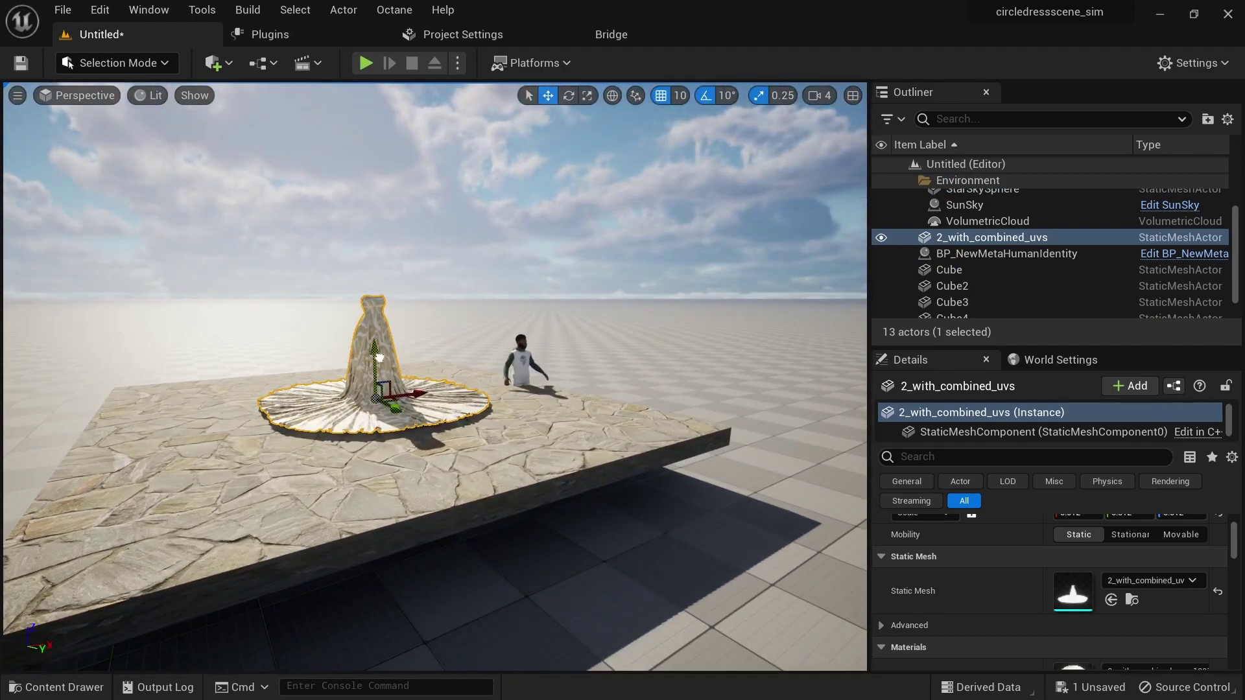
left_click_drag(484, 476, 451, 522, "alt")
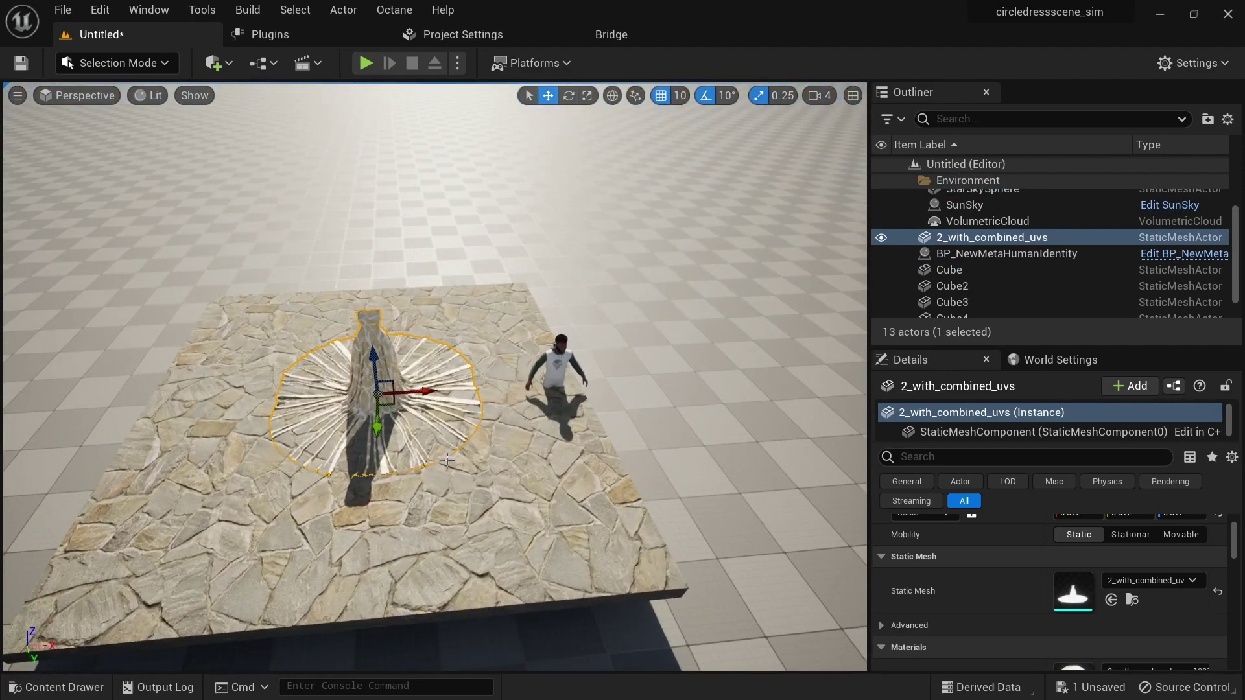
Examine the dress and the flagstone floor from several angles and distances.
scroll(444, 449, "up", 3)
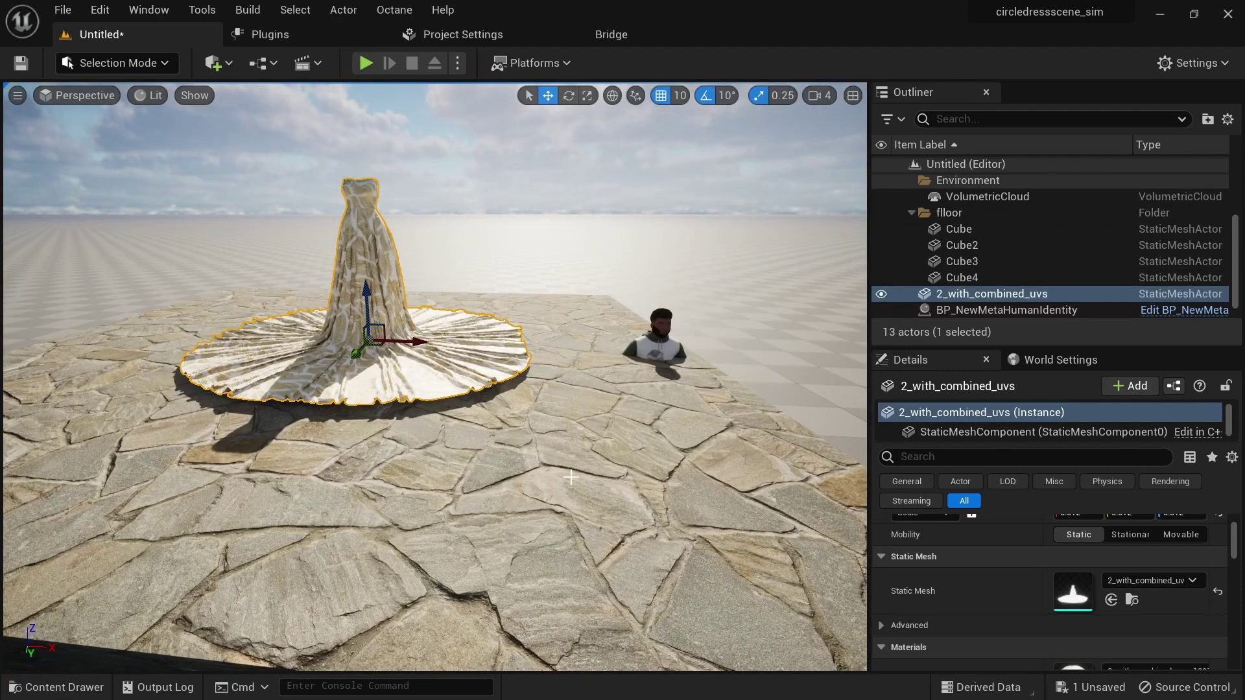
left_click_drag(570, 478, 778, 477, "alt")
left_click_drag(571, 389, 434, 273, "alt")
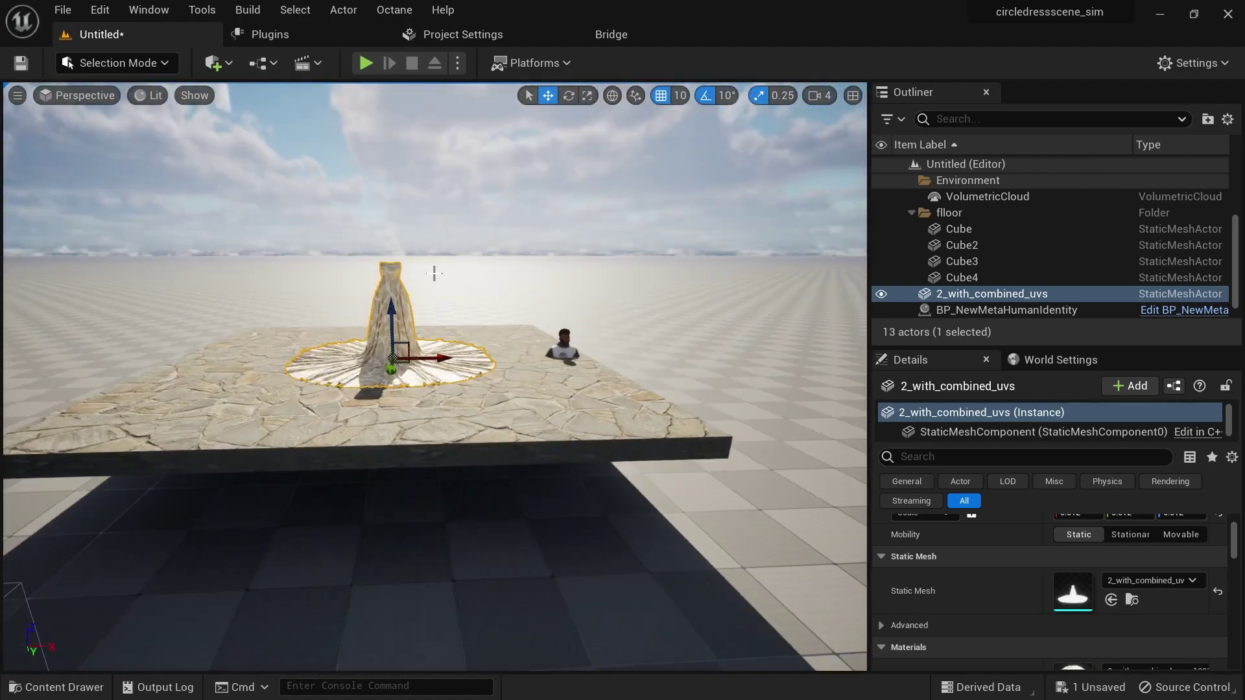
left_click(406, 217)
right_click_drag(364, 455, 334, 462)
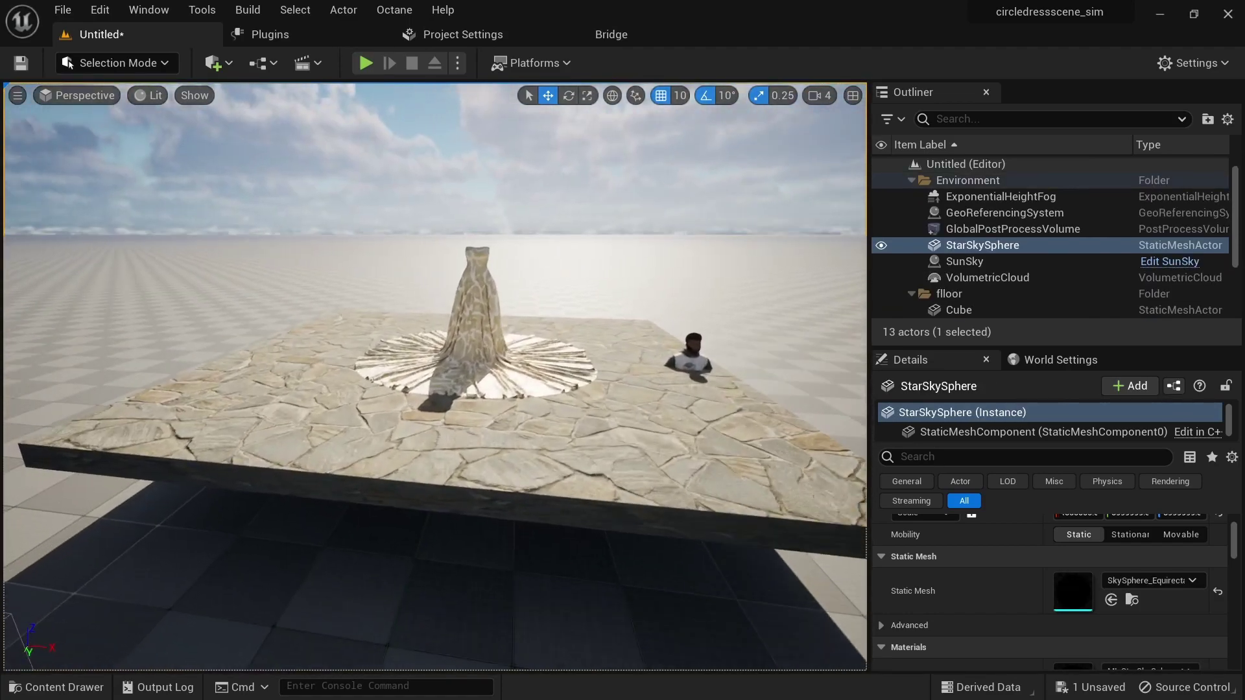
left_click(491, 319)
scroll(328, 430, "up", 5)
left_click_drag(328, 431, 464, 462, "alt")
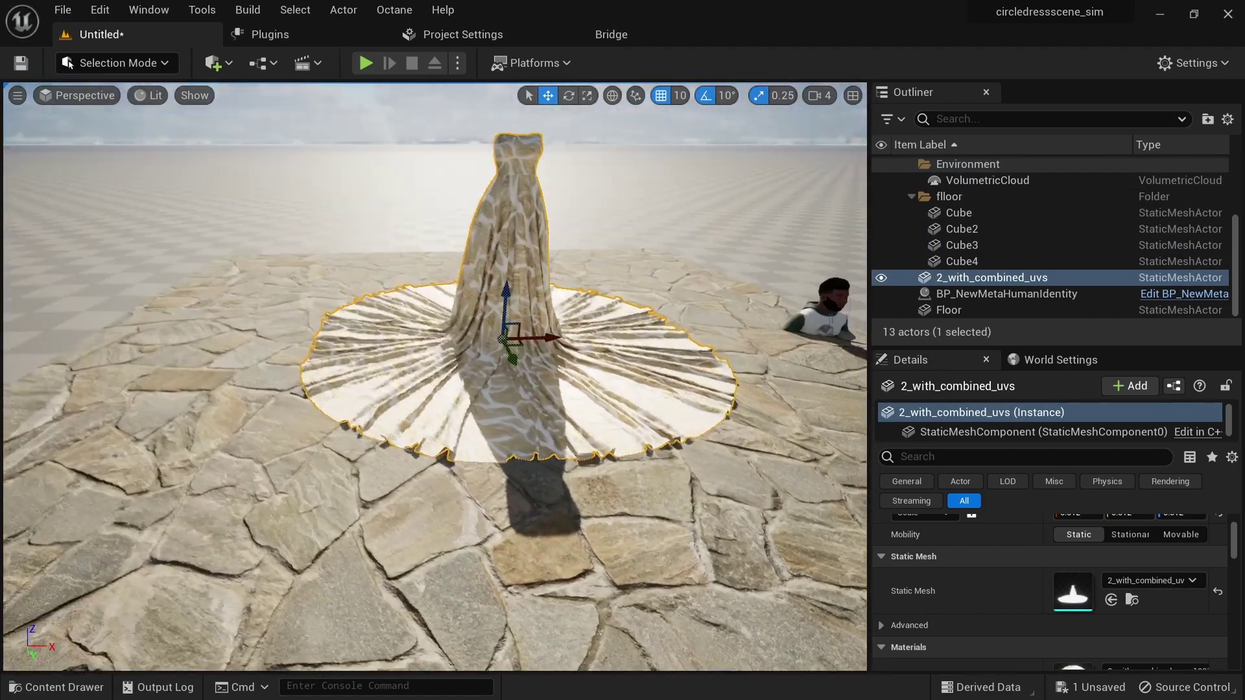
left_click_drag(428, 292, 330, 451, "alt")
scroll(330, 451, "down", 4)
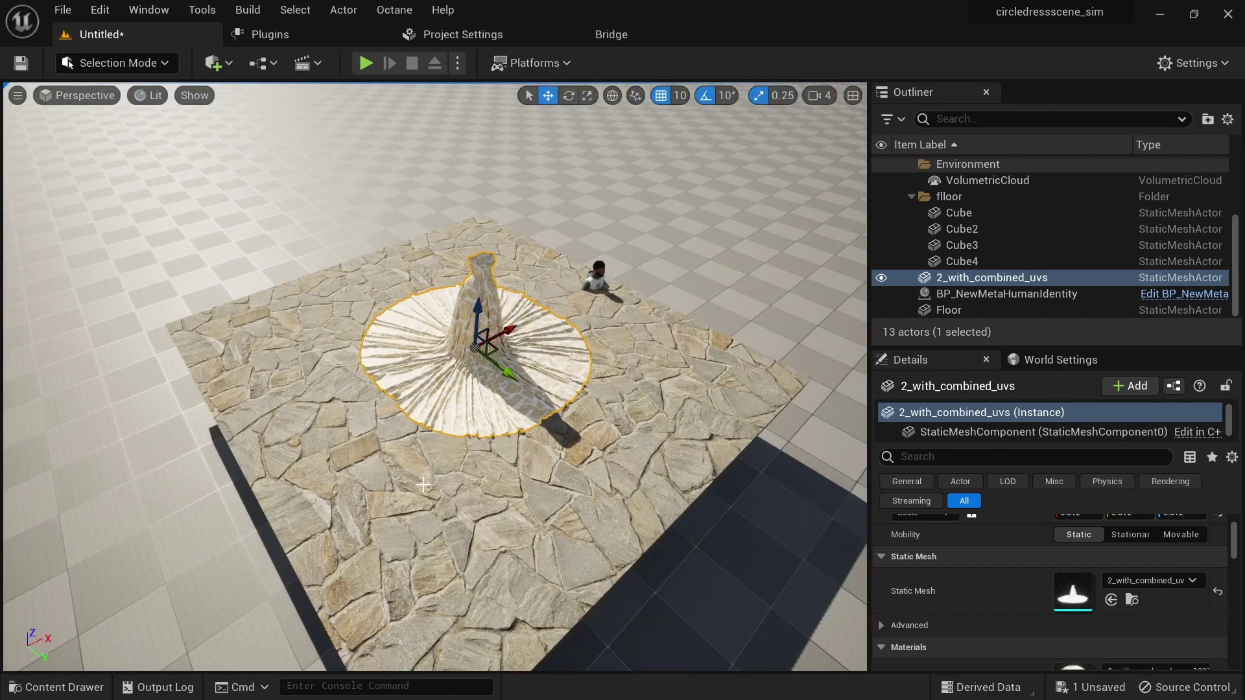
Open the Flagstone Wall material instance, enable the Tiling/Offset override, and set Tiling X and Tiling Y to 2.
key("ctrl+space")
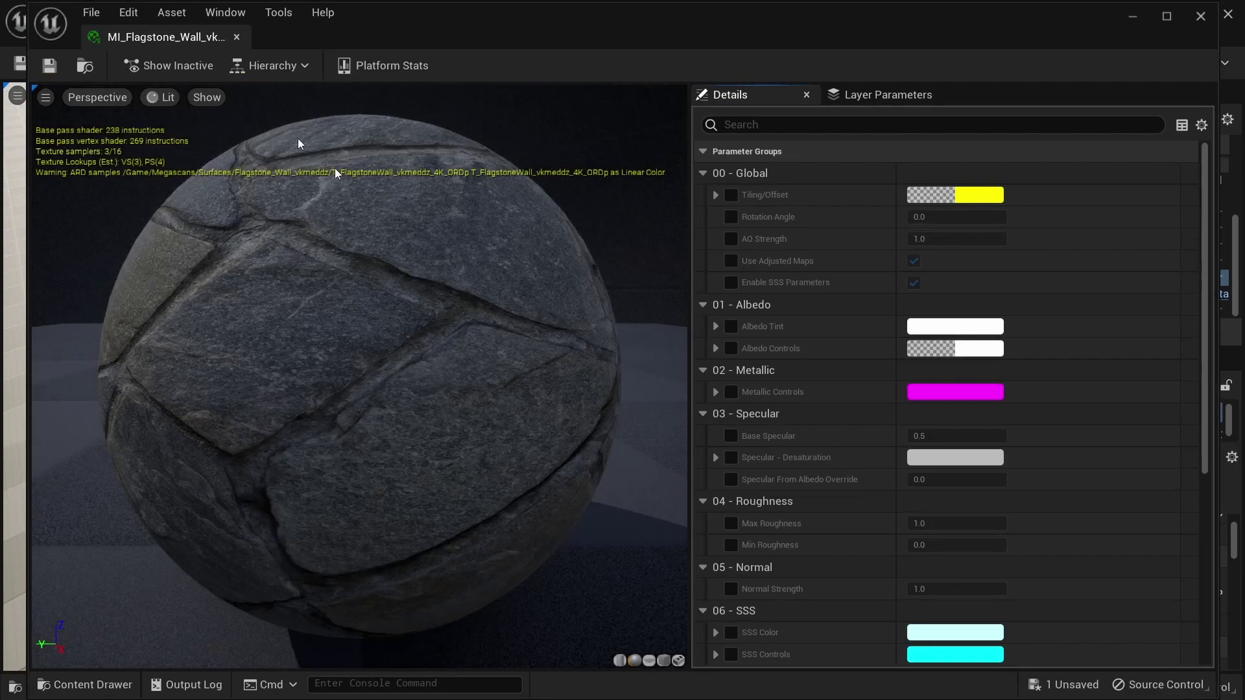
left_click(731, 195)
left_click(716, 195)
left_click(938, 217)
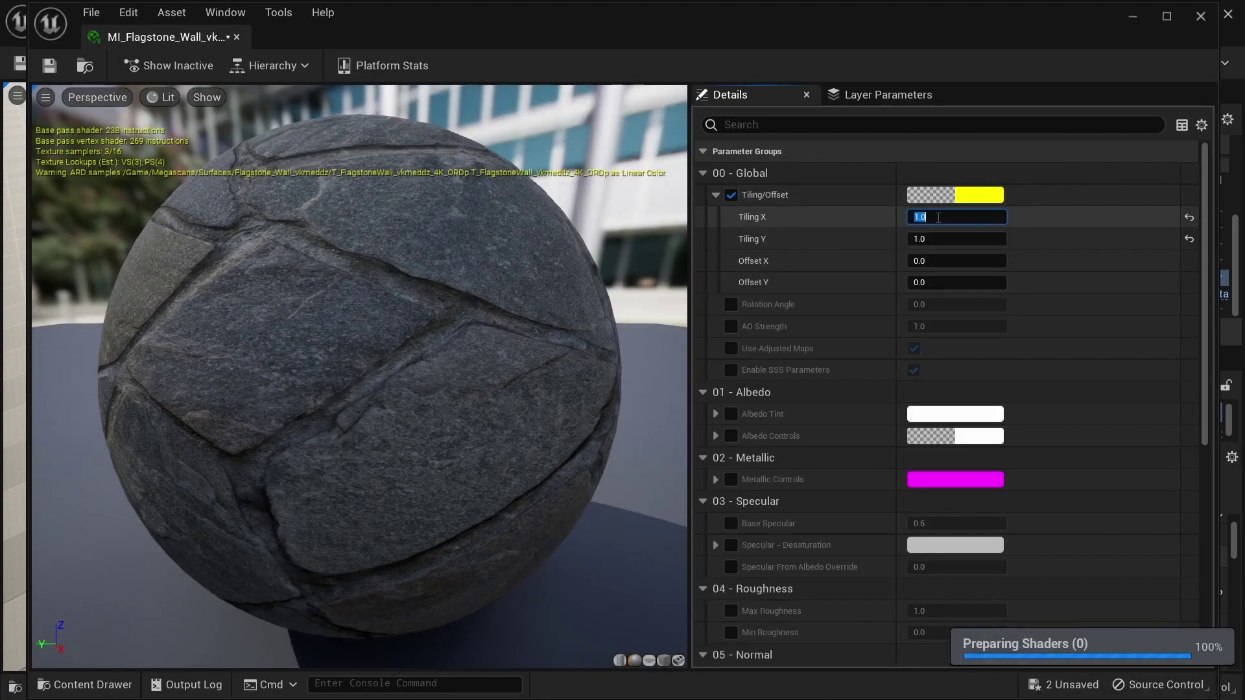
type("2")
key("Return")
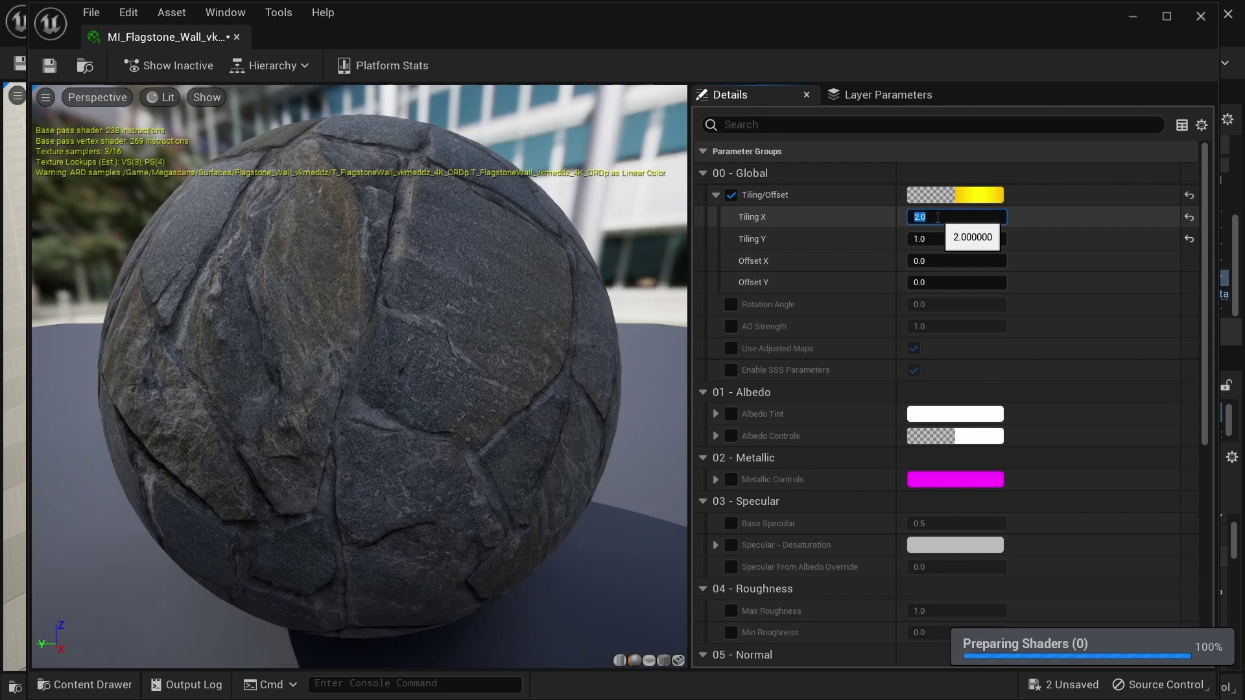
left_click(934, 240)
type("2")
key("Return")
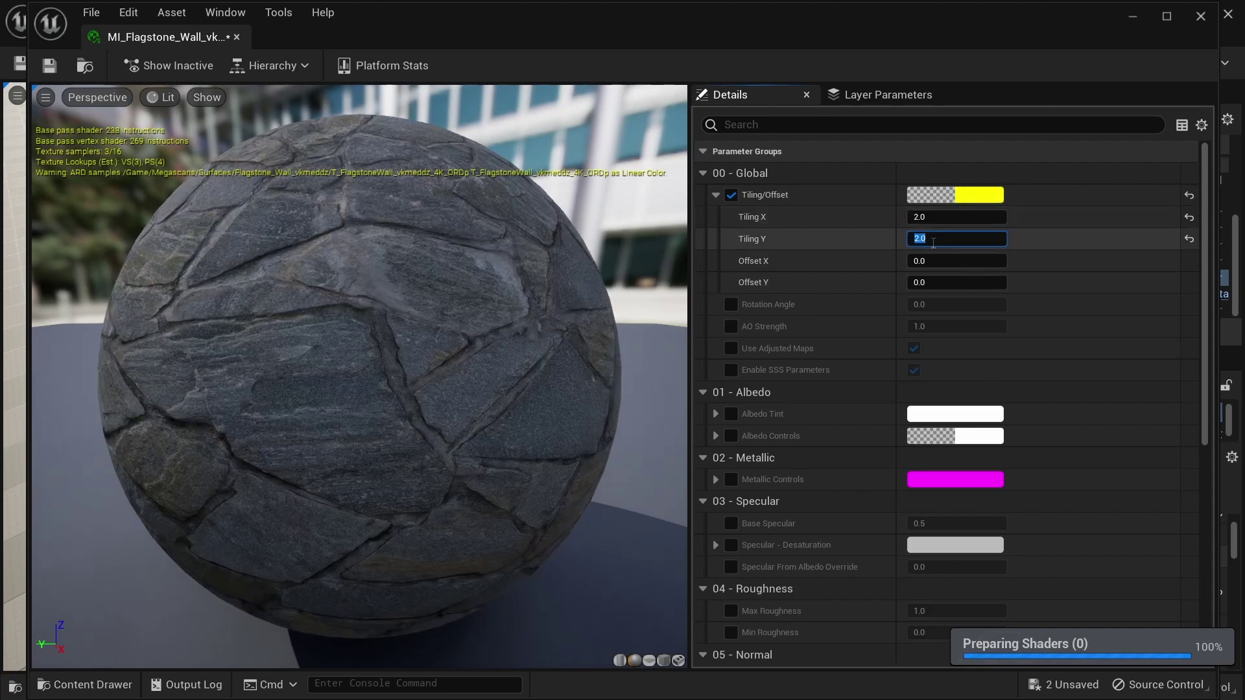
Save the Flagstone Wall material instance, dock its editor with the main window, and return to the level.
left_click(55, 70)
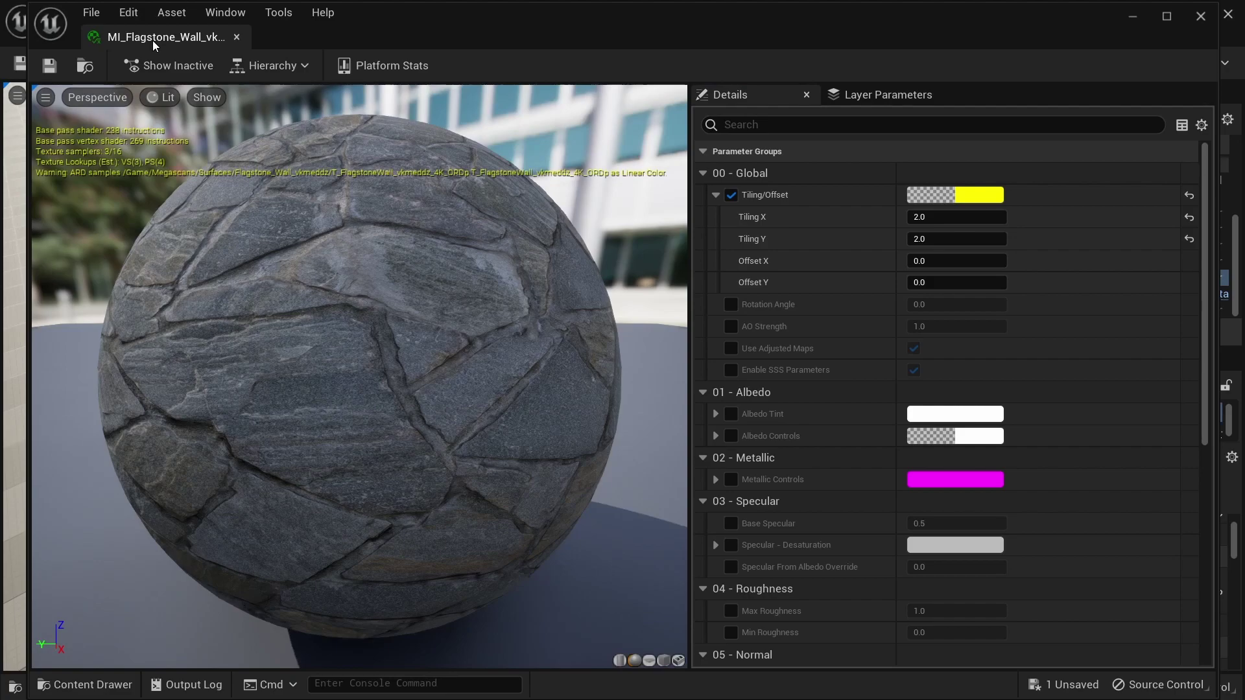
left_click_drag(153, 40, 944, 35)
left_click(146, 34)
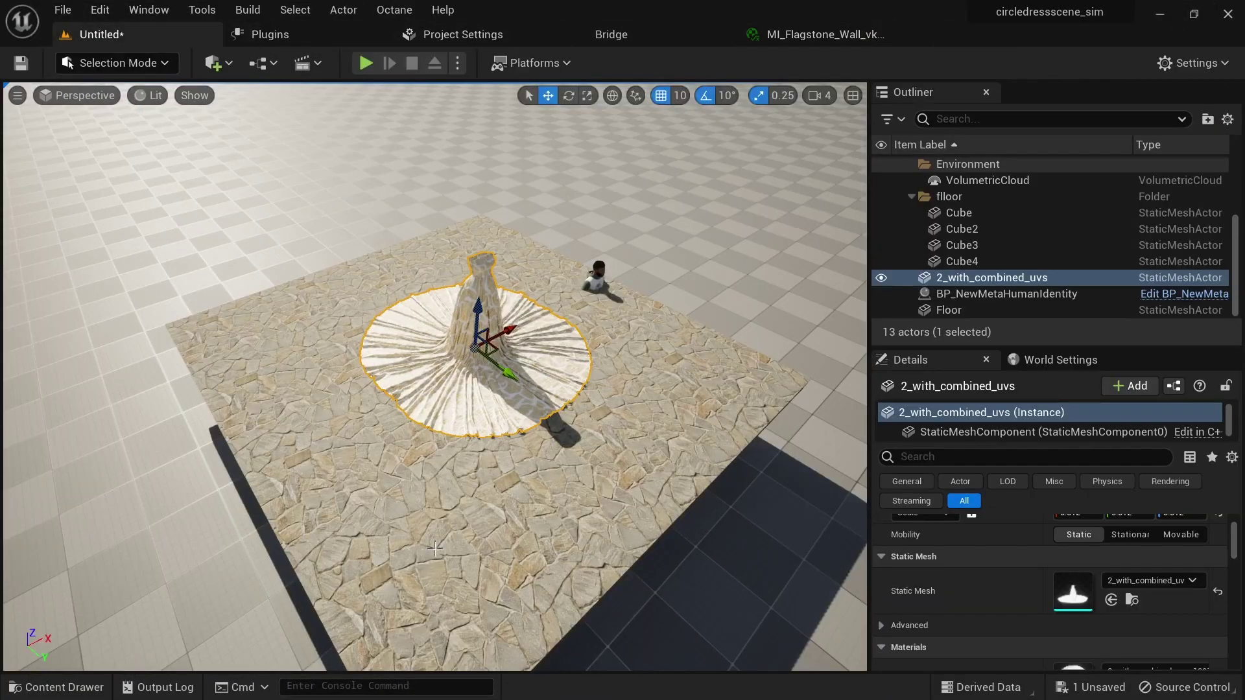
scroll(472, 540, "down", 2)
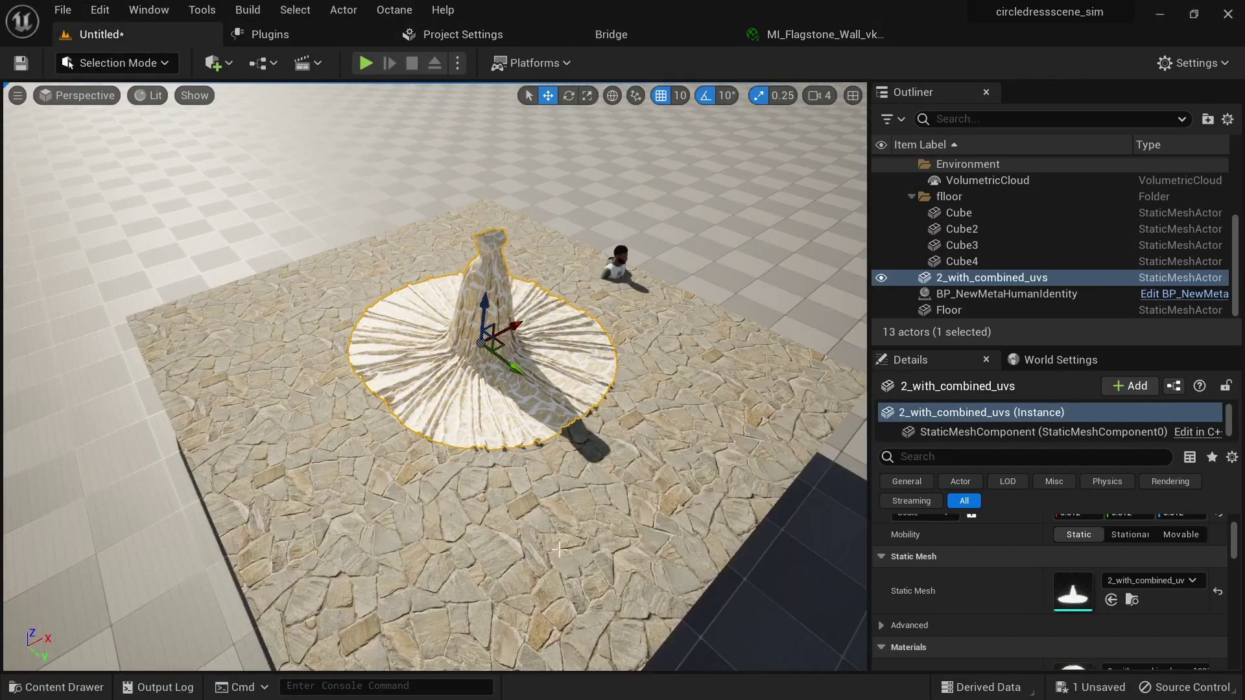
Place the Modular Building Door mesh from the Megascans assets on the flagstone floor behind the dress.
left_click_drag(582, 541, 581, 526, "alt")
scroll(583, 526, "up", 2)
left_click_drag(662, 543, 654, 488, "alt")
scroll(664, 544, "down", 3)
mouse_move(679, 539)
left_mouse_down("alt")
mouse_move(654, 538)
mouse_move(680, 539)
left_mouse_up("alt")
scroll(680, 539, "down", 3)
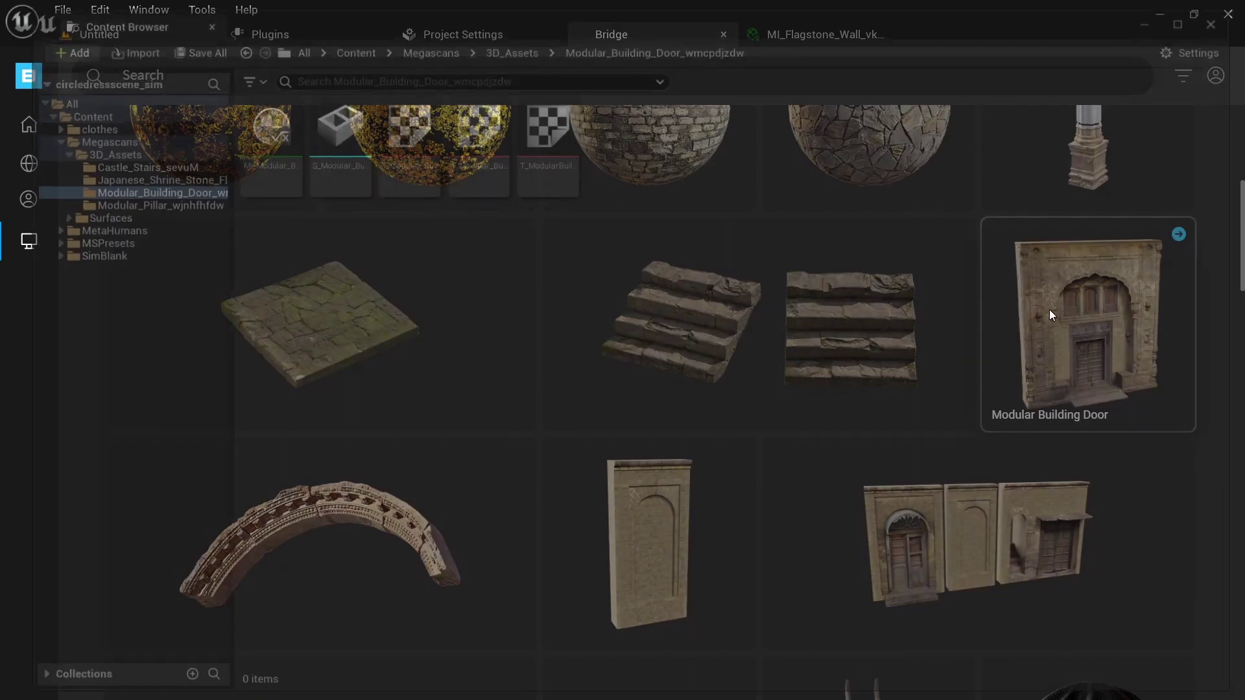
left_click(1227, 18)
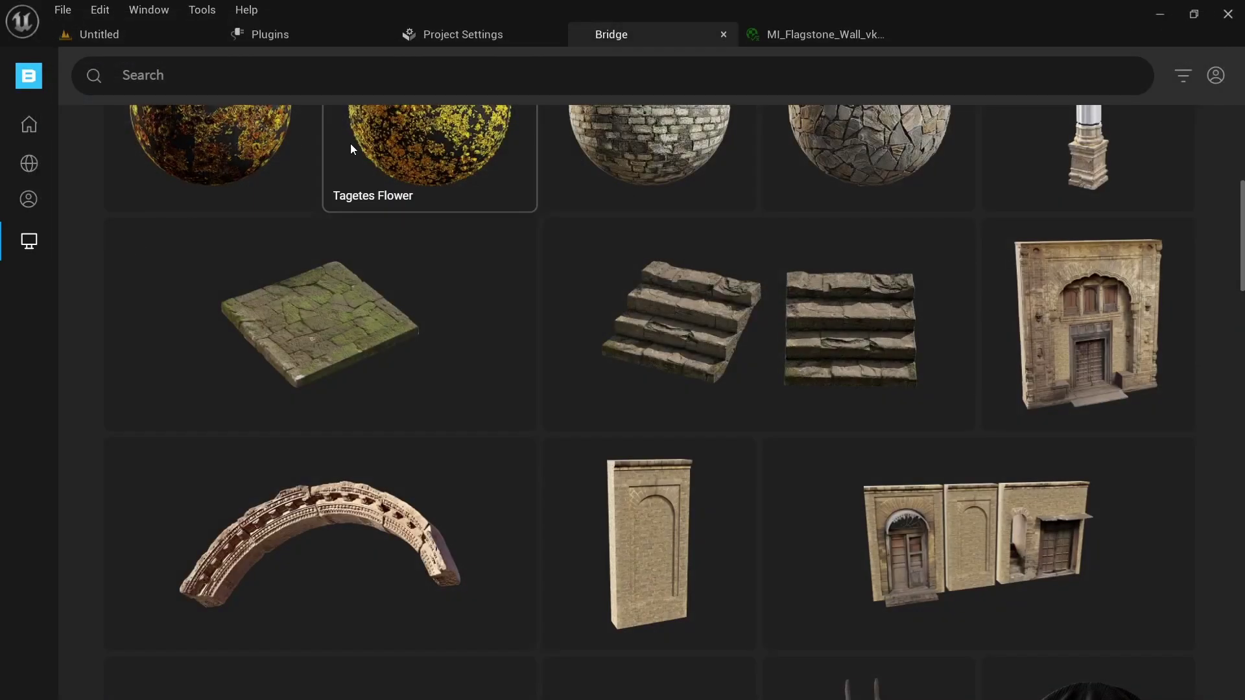
left_click(127, 37)
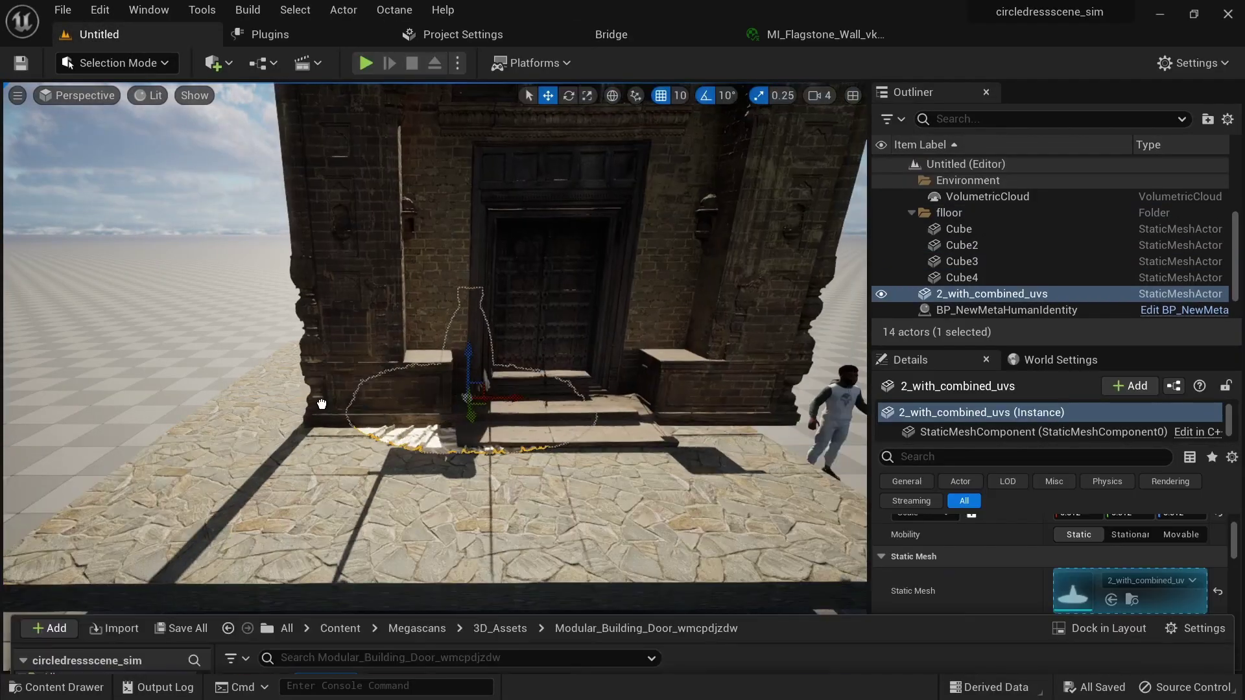
left_click_drag(322, 404, 370, 363)
left_click_drag(629, 393, 637, 471)
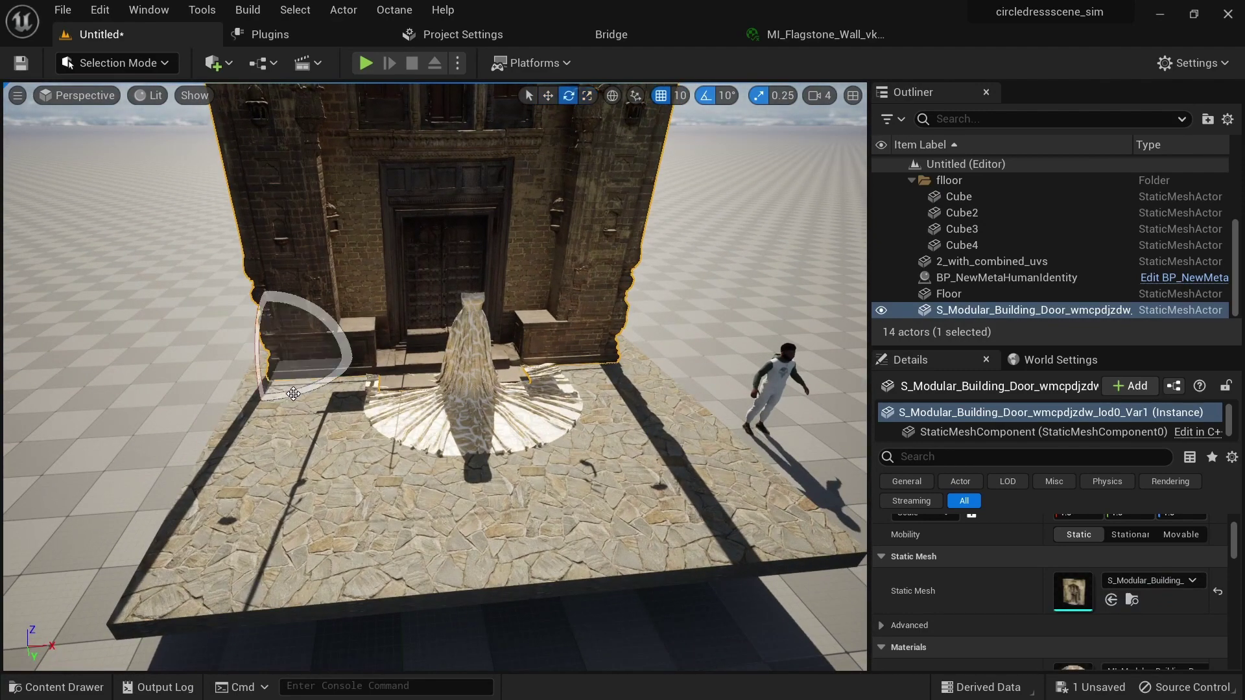
Rotate the door building about its vertical axis to face the dress and move it to the side of the floor.
left_click_drag(350, 357, 263, 397)
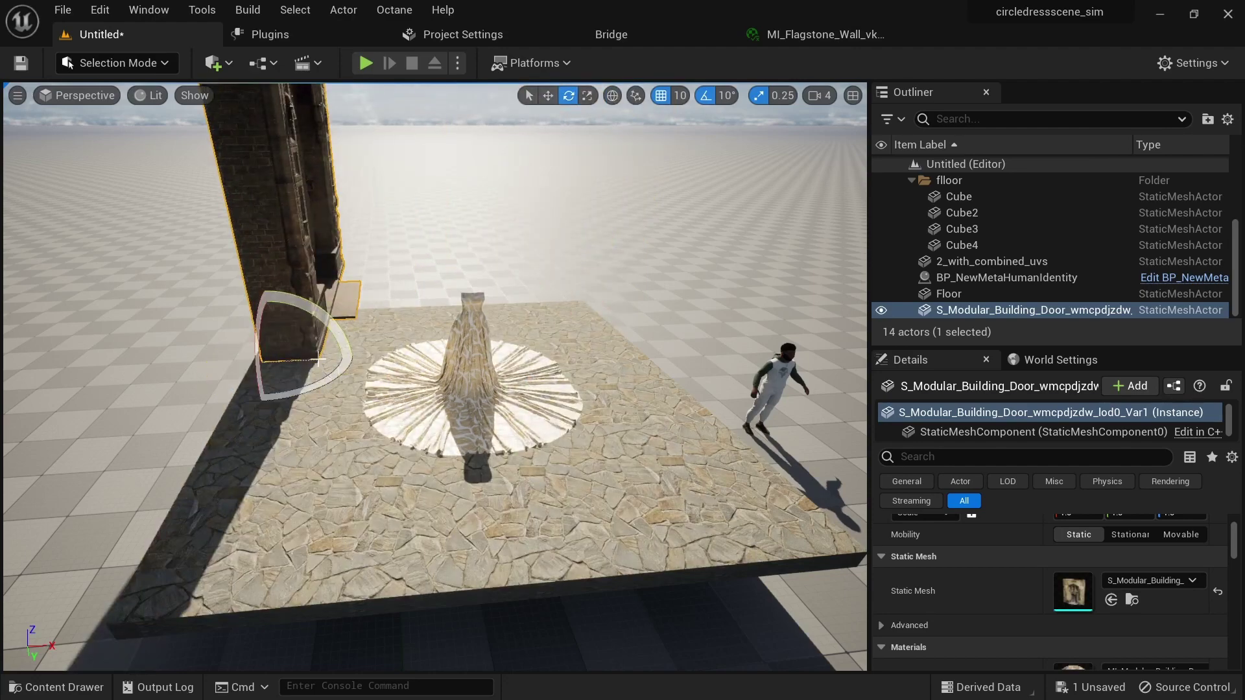
right_click_drag(557, 432, 470, 335)
right_click_drag(192, 429, 156, 479)
right_click_drag(78, 464, 111, 450)
left_click_drag(404, 401, 267, 513)
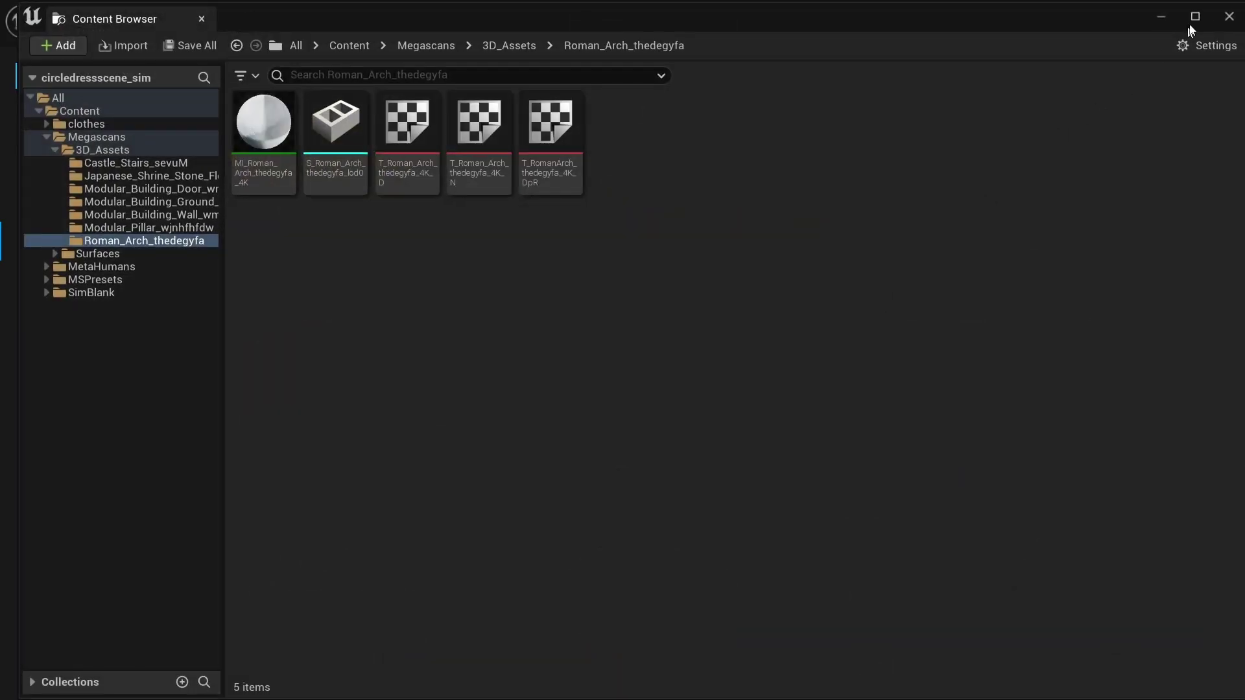
Return to the level and place the Modular Building Ground Floor Kit Var2 wall on the floor beside the dress.
left_click(1229, 17)
scroll(629, 480, "down", 5)
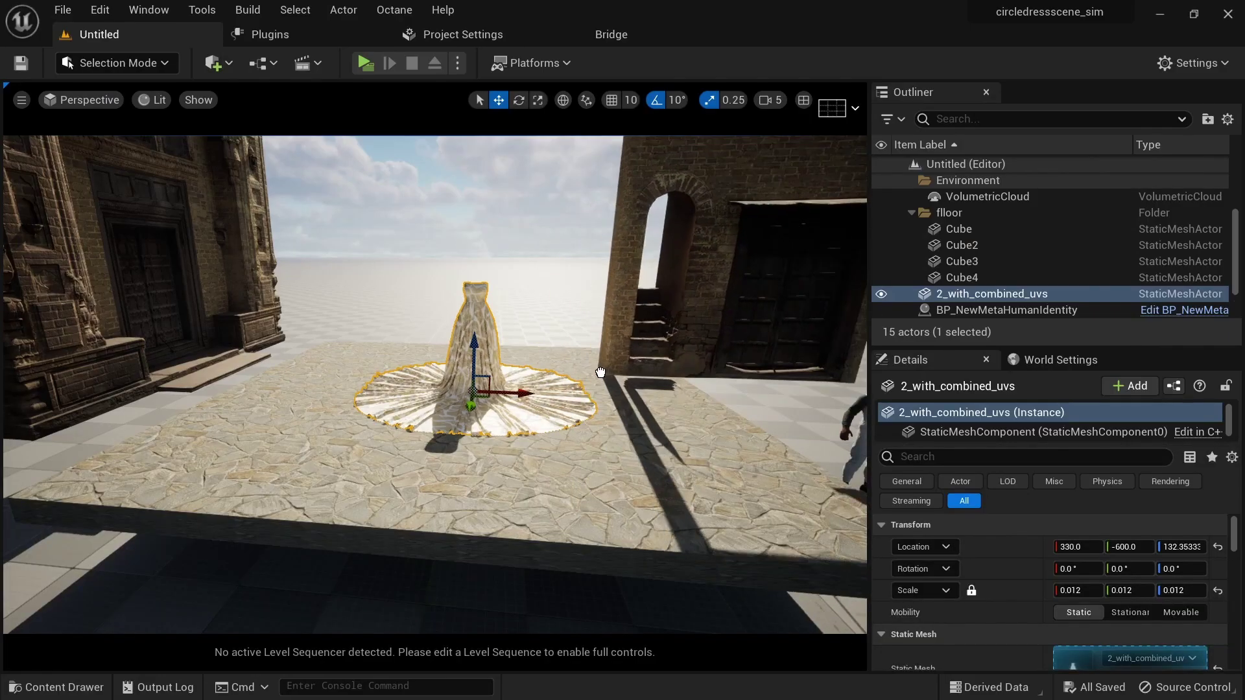
left_click_drag(600, 372, 583, 372)
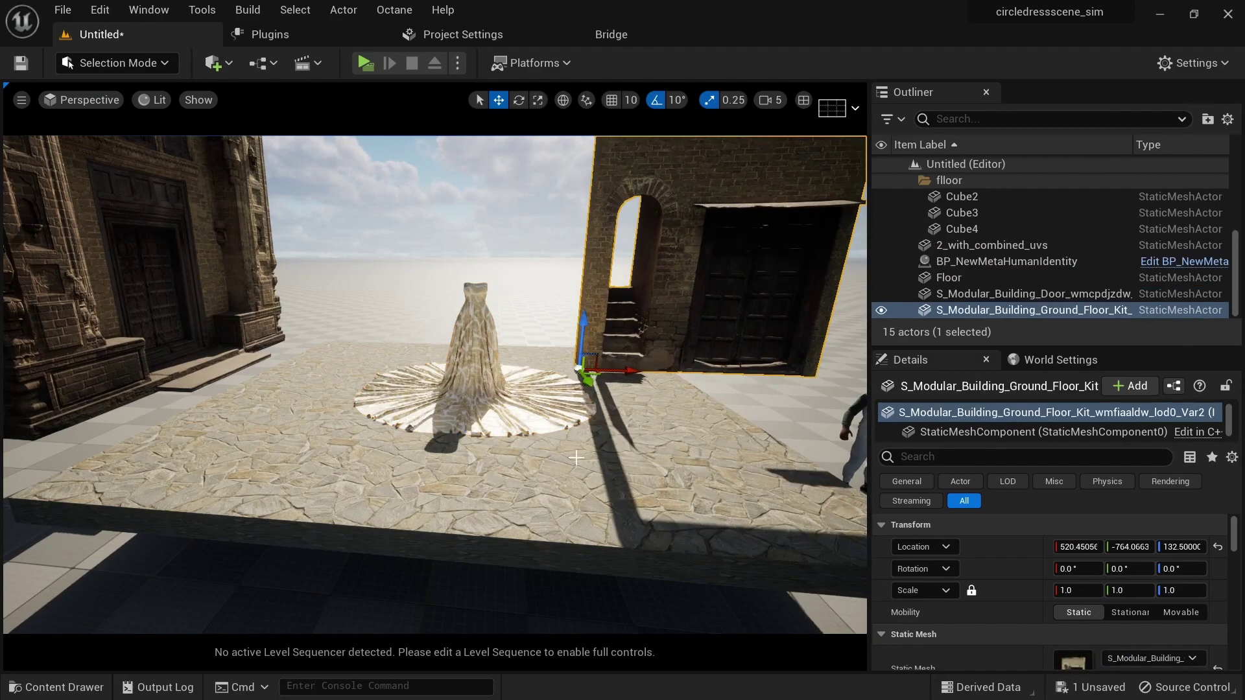
Rotate the ground-floor wall 90 degrees about Z and move it outward to the floor edge opposite the door building.
scroll(575, 464, "down", 5)
left_click_drag(575, 465, 616, 469, "alt")
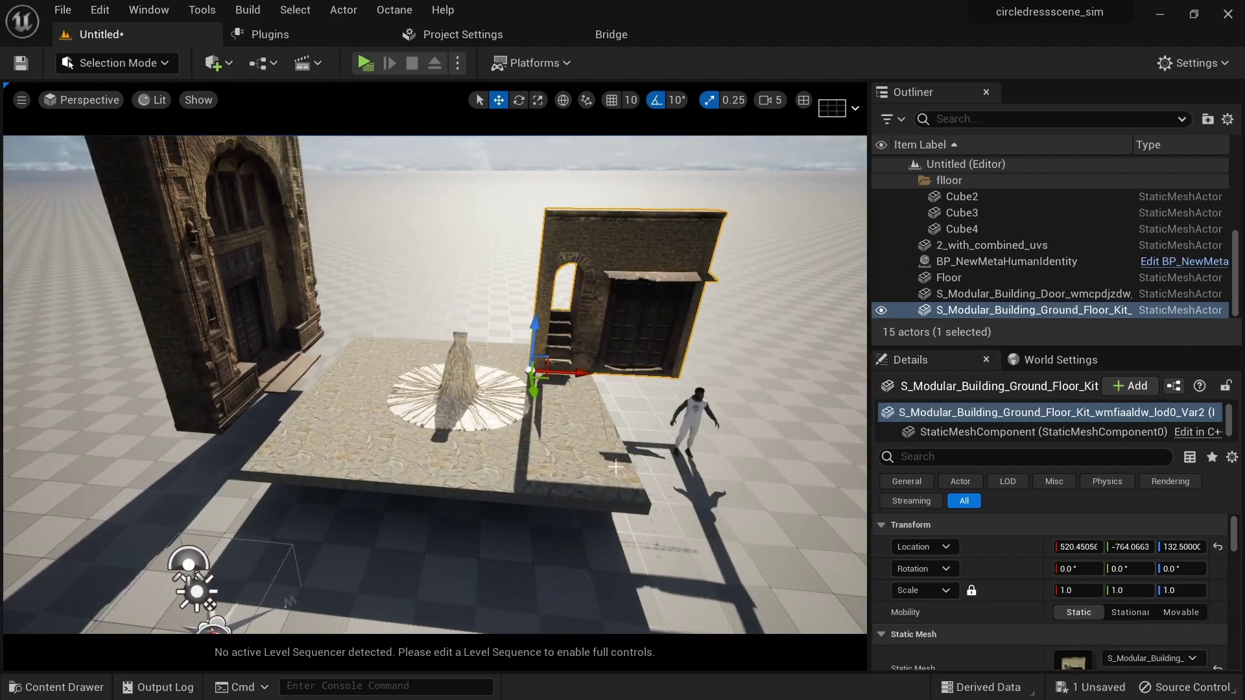
key("e")
left_click_drag(508, 402, 570, 427)
key("w")
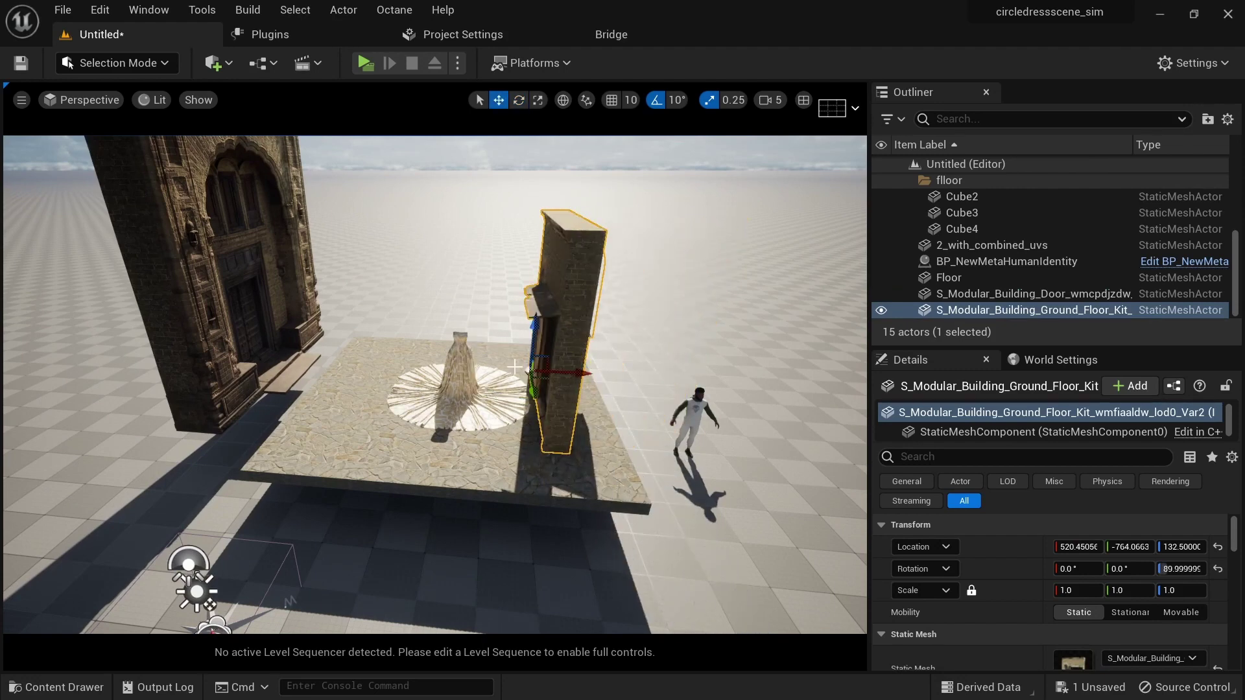
left_click_drag(578, 376, 674, 383)
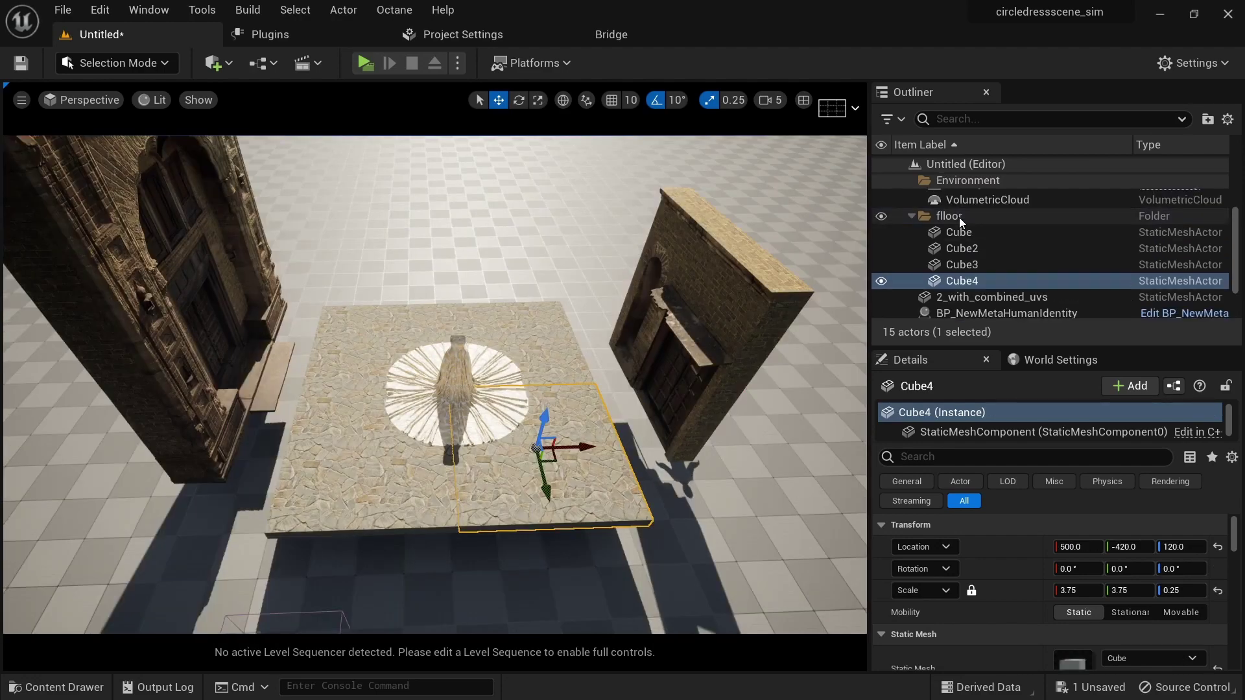
Duplicate the block of four floor cubes to both sides, extending the floor beneath the ground-floor wall and the door building.
left_click(953, 232, "shift")
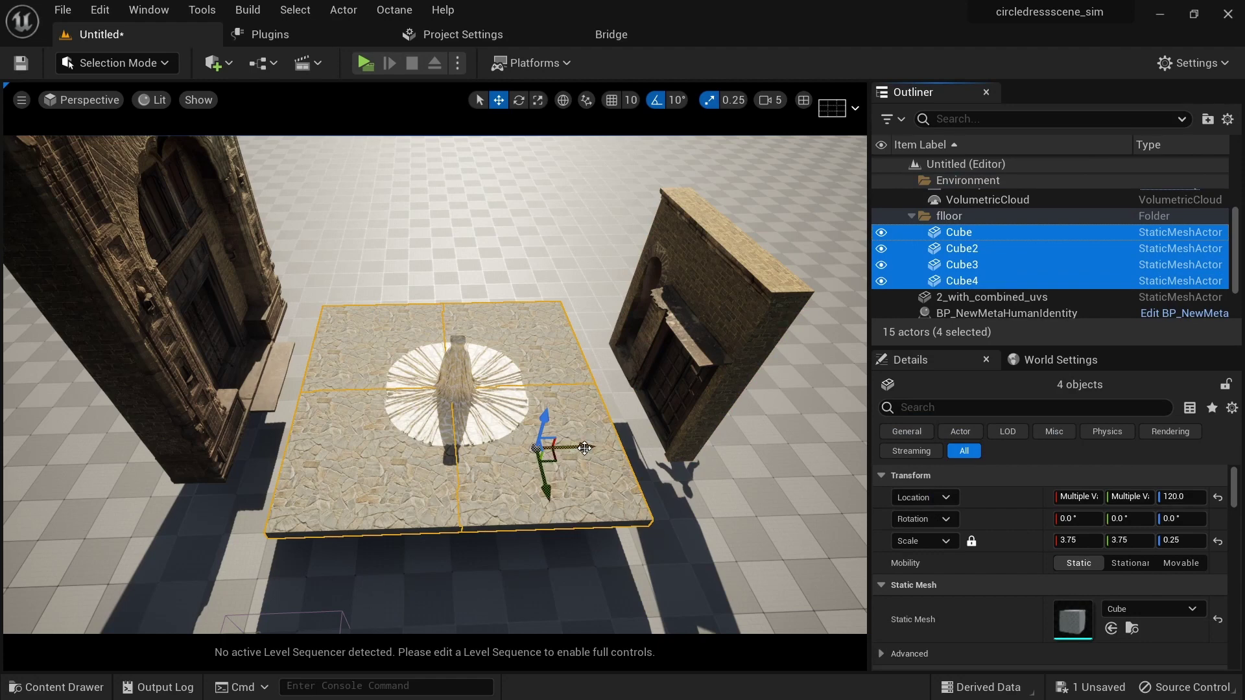
left_click_drag(585, 448, 885, 445, "alt")
scroll(608, 434, "down", 2)
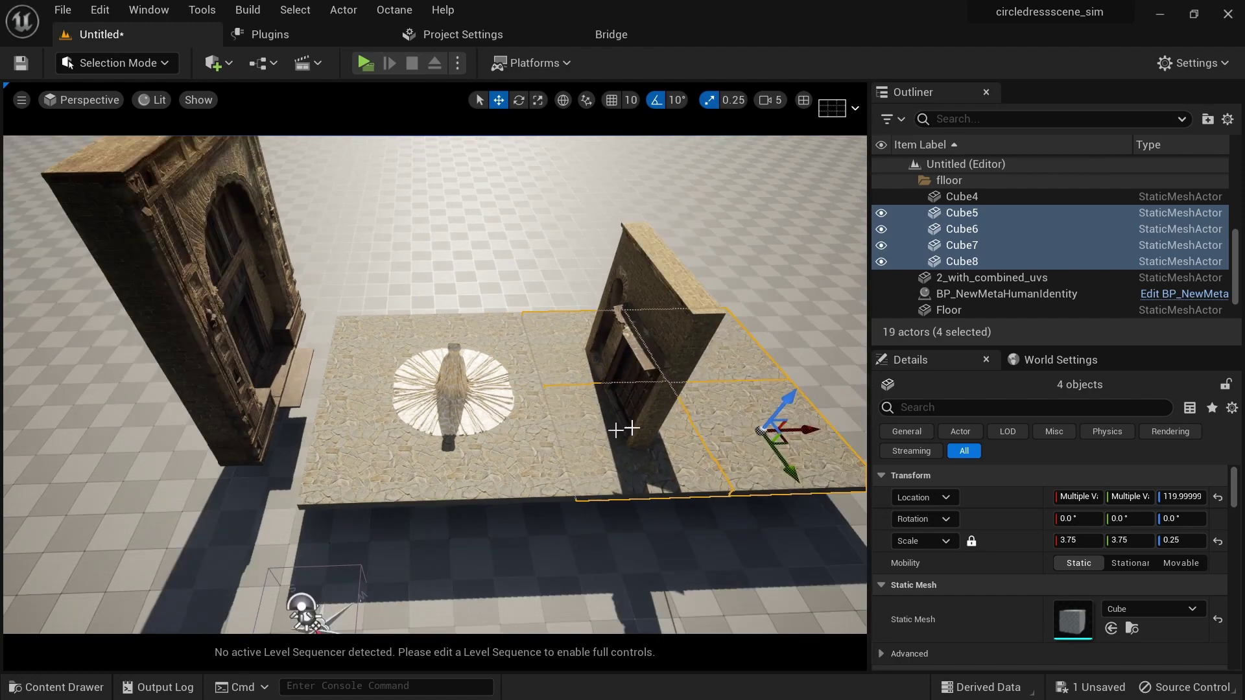
middle_click_drag(642, 426, 707, 405)
right_click_drag(765, 454, 695, 451)
left_click_drag(553, 498, 586, 493)
right_click_drag(173, 516, 166, 512)
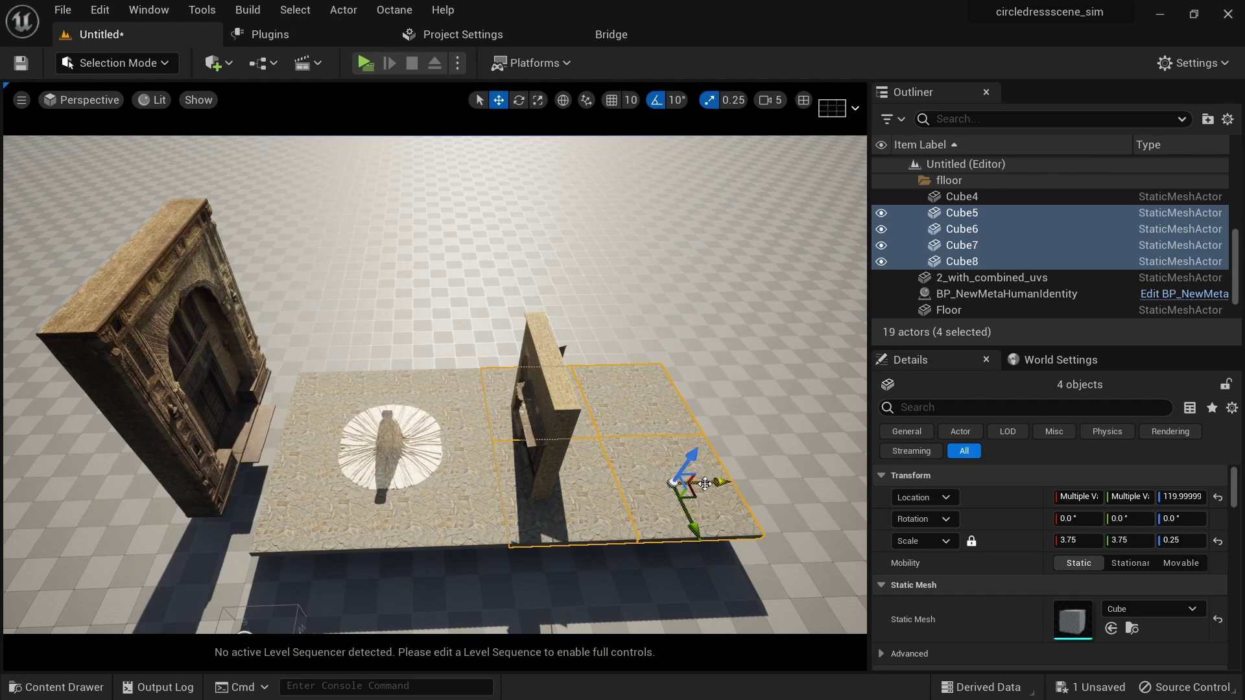
left_click_drag(721, 481, 224, 460, "alt")
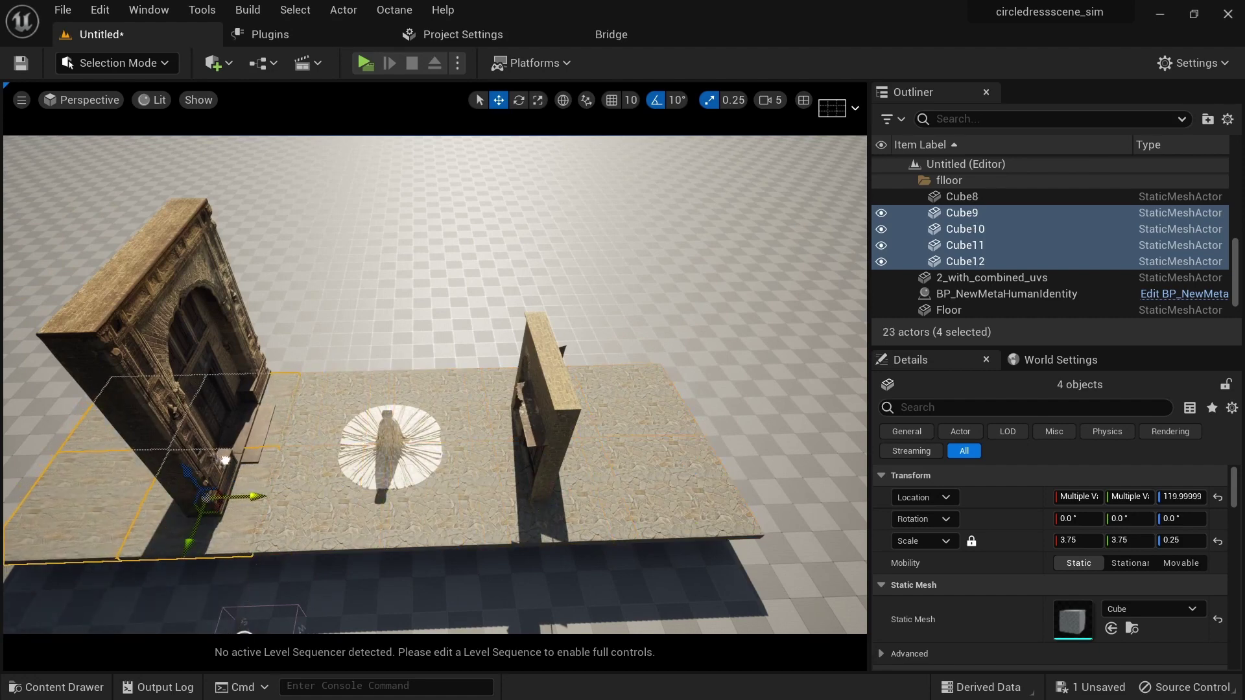
Duplicate the four-cube floor block to the area behind the dress and align it with the middle of the floor.
scroll(344, 482, "up", 3)
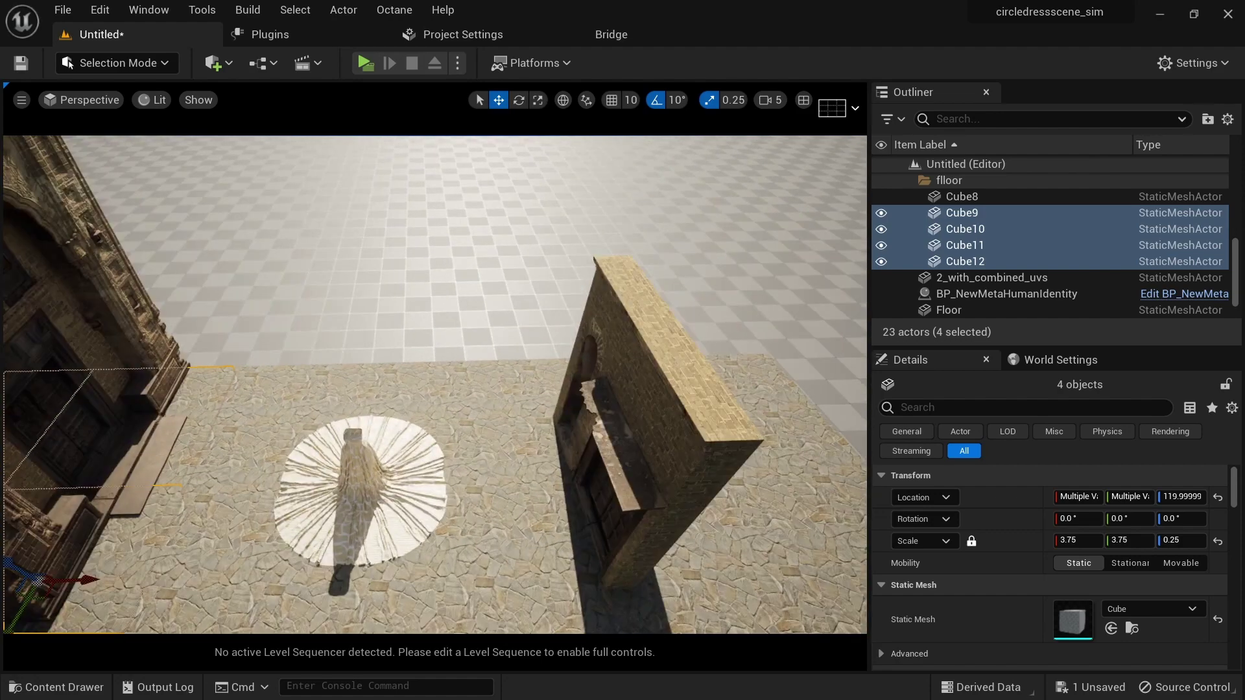
right_click_drag(369, 575, 354, 548)
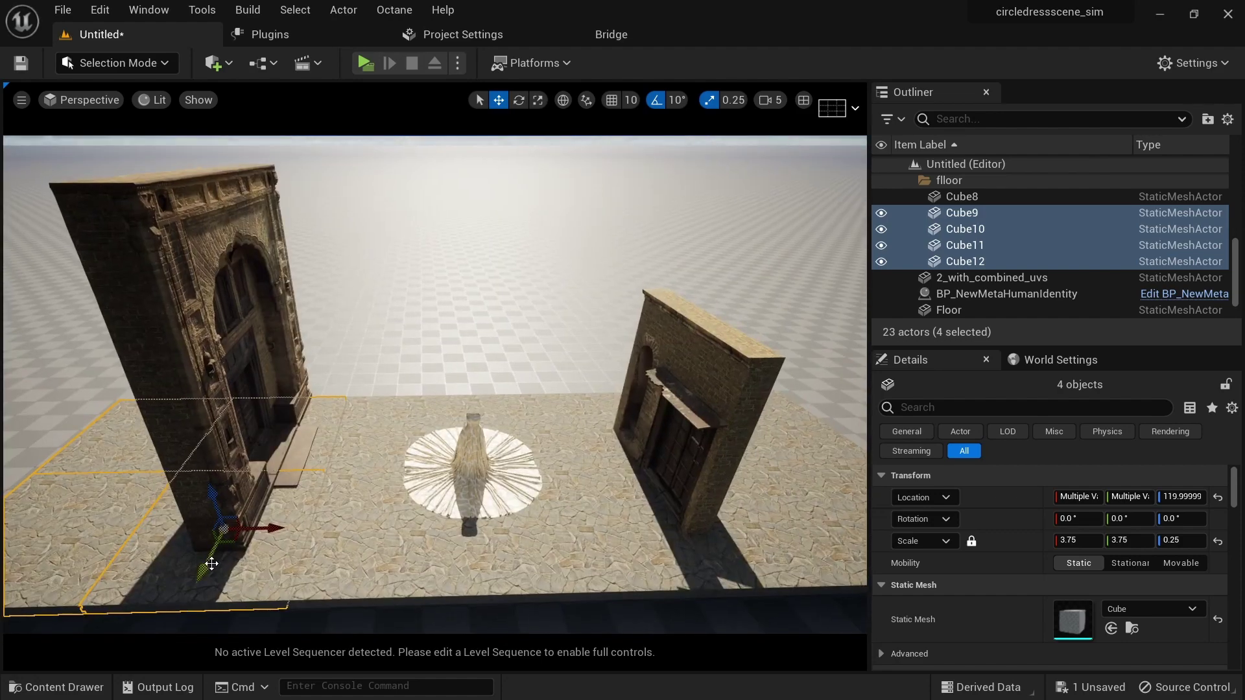
left_click_drag(211, 565, 288, 418, "alt")
left_click_drag(341, 388, 529, 394)
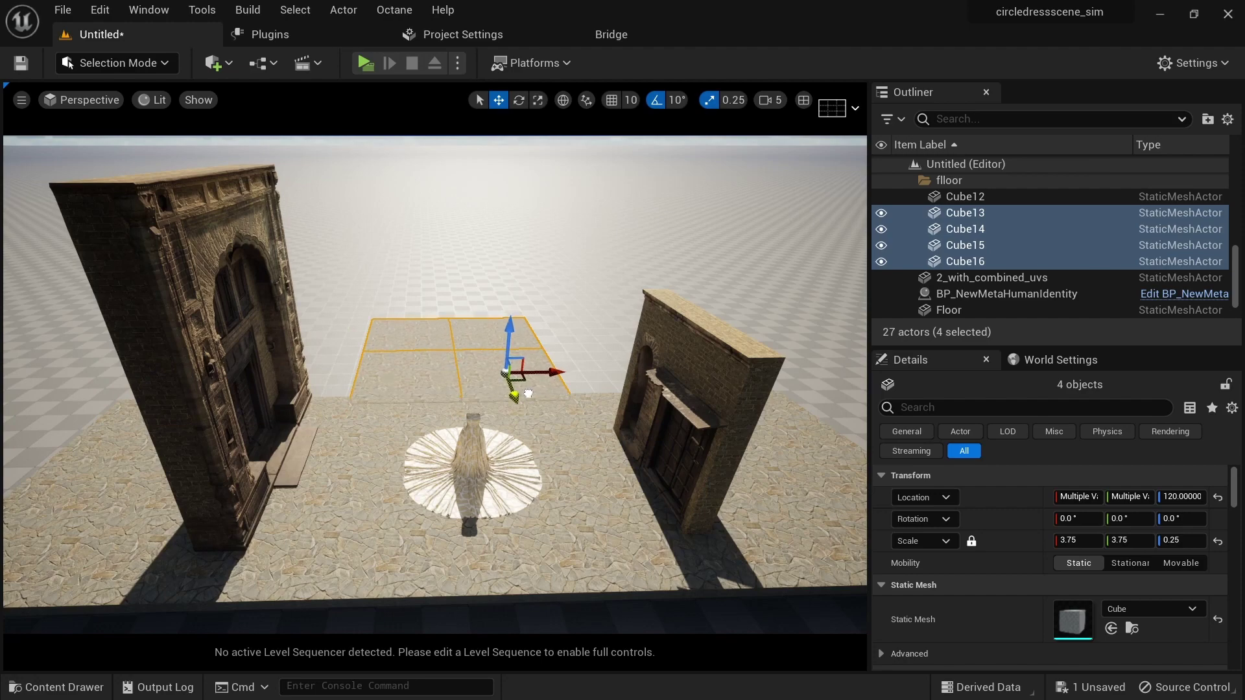
Duplicate the rear four-cube block to both sides to complete the back row behind the door building and the wall.
left_click_drag(540, 483, 537, 515, "alt")
left_click_drag(551, 377, 353, 373, "alt")
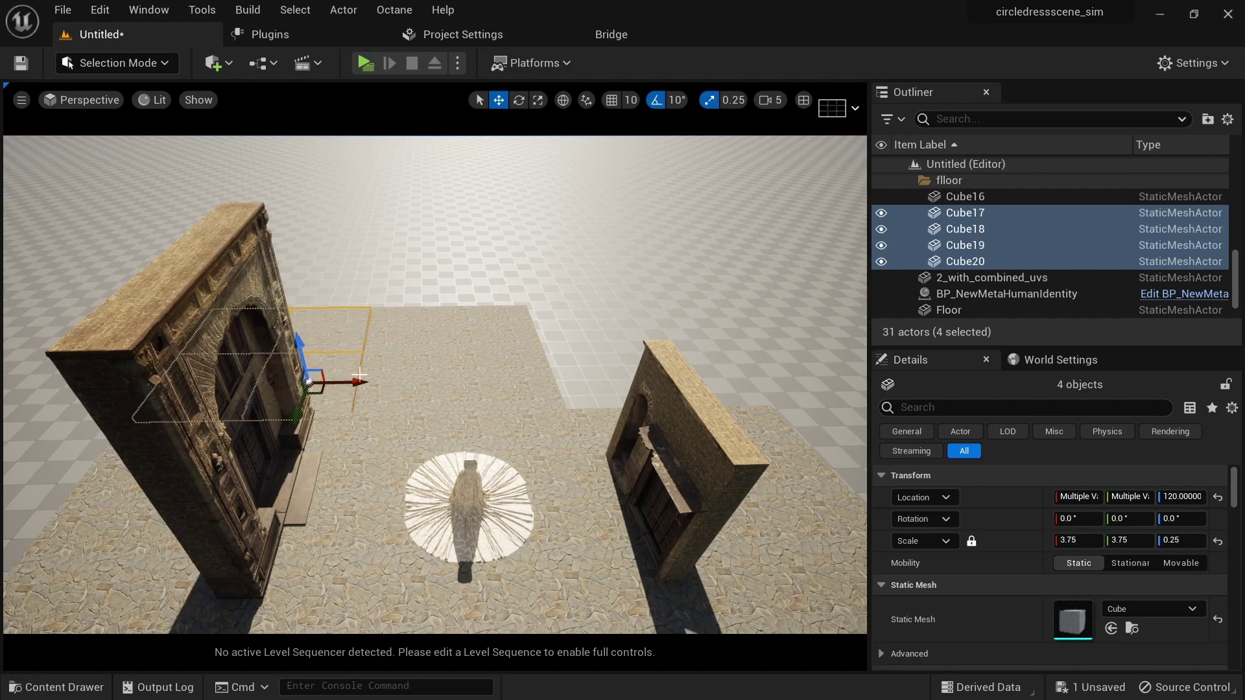
left_click_drag(355, 381, 741, 382, "alt")
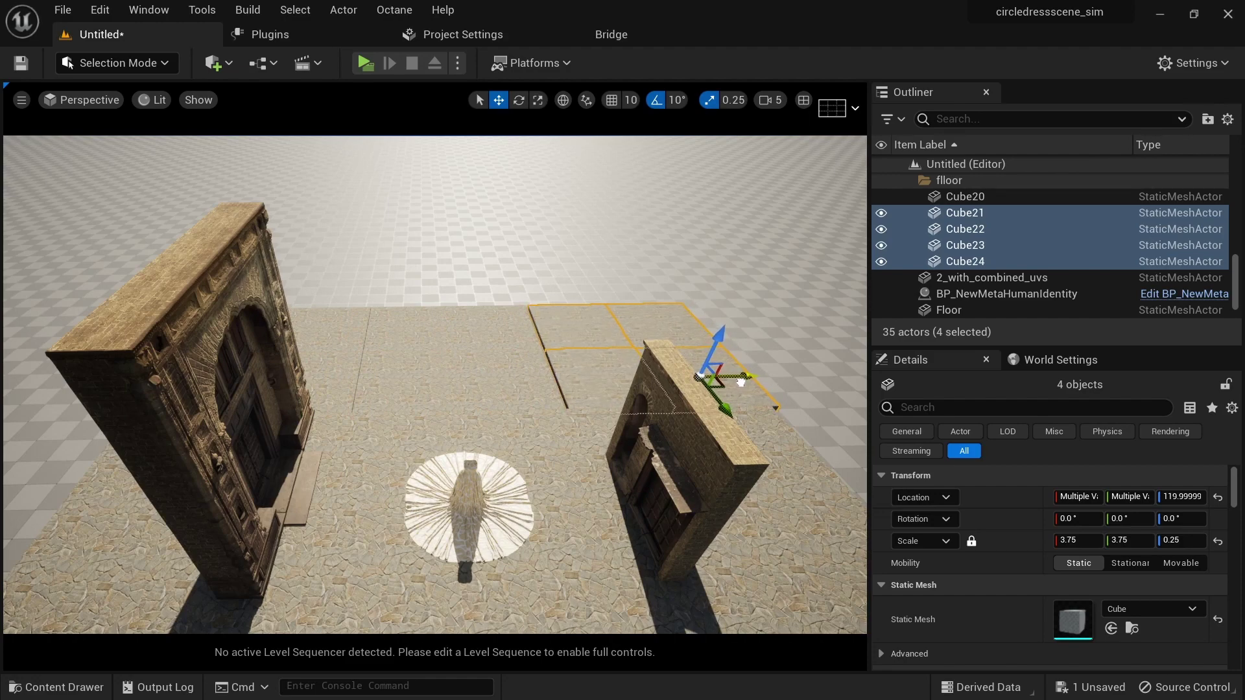
Place the Ground Floor Kit Var1 wall panel in the scene, raise it, and move it above the ground-floor wall.
right_click_drag(584, 573, 584, 519)
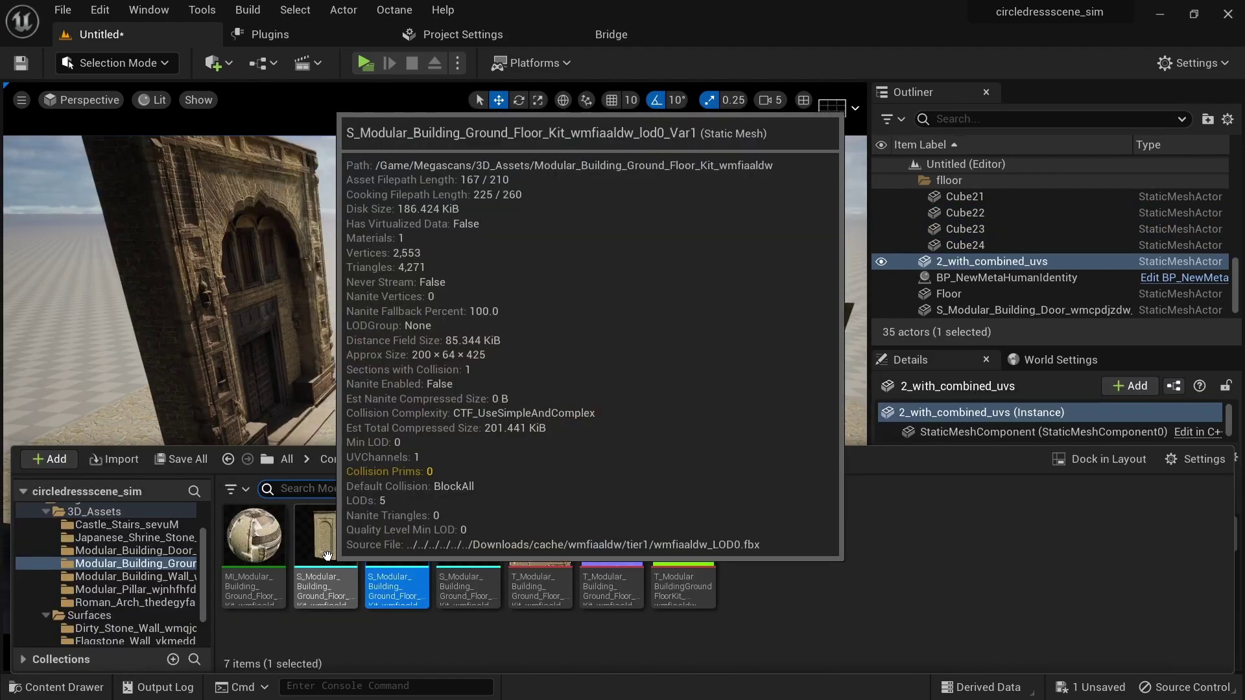
left_click_drag(327, 556, 559, 425)
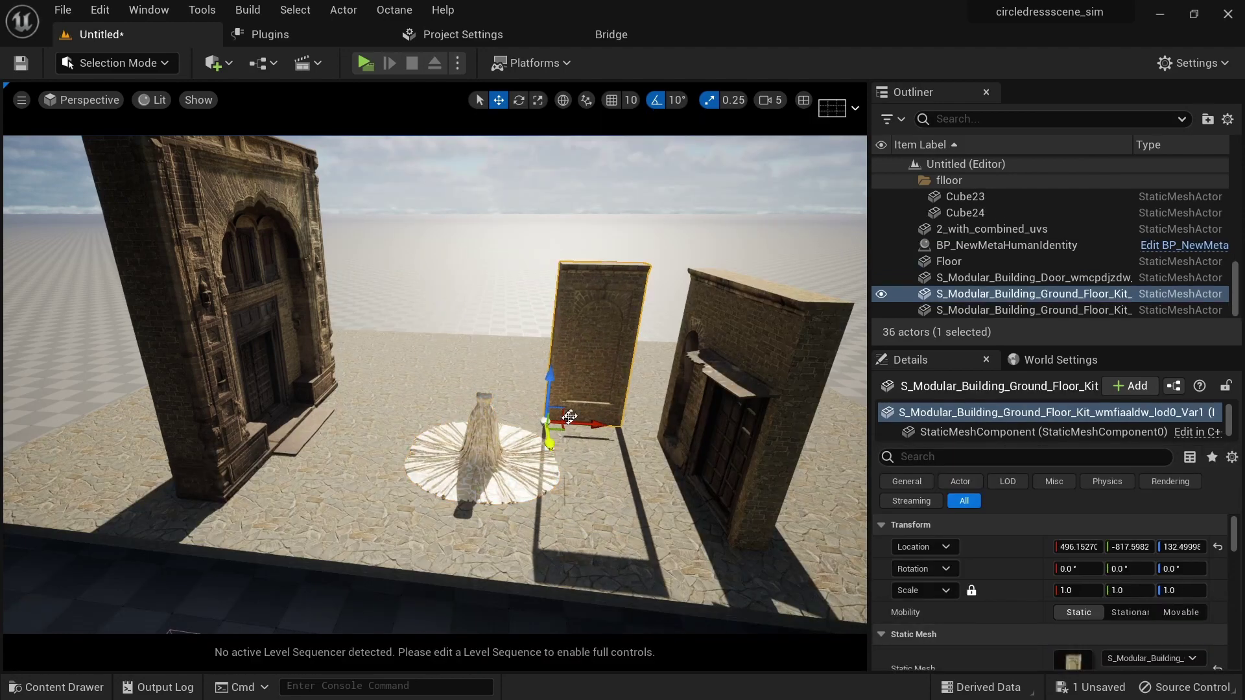
left_click_drag(687, 492, 687, 454, "alt")
right_click_drag(133, 612, 621, 435)
left_click_drag(548, 377, 551, 230)
right_click_drag(552, 230, 659, 234)
left_click_drag(597, 266, 708, 290)
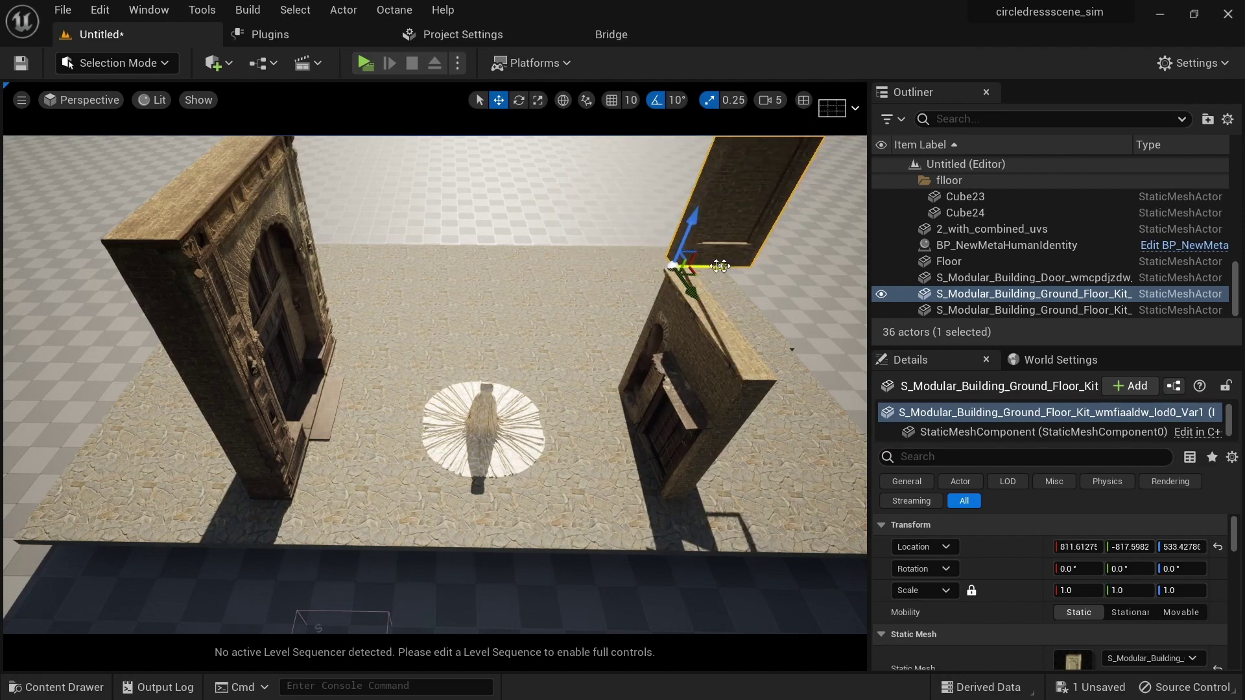
Rotate the raised wall panel 90 degrees about Z and line it up on top of one half of the ground-floor wall.
key("e")
key("w")
key("e")
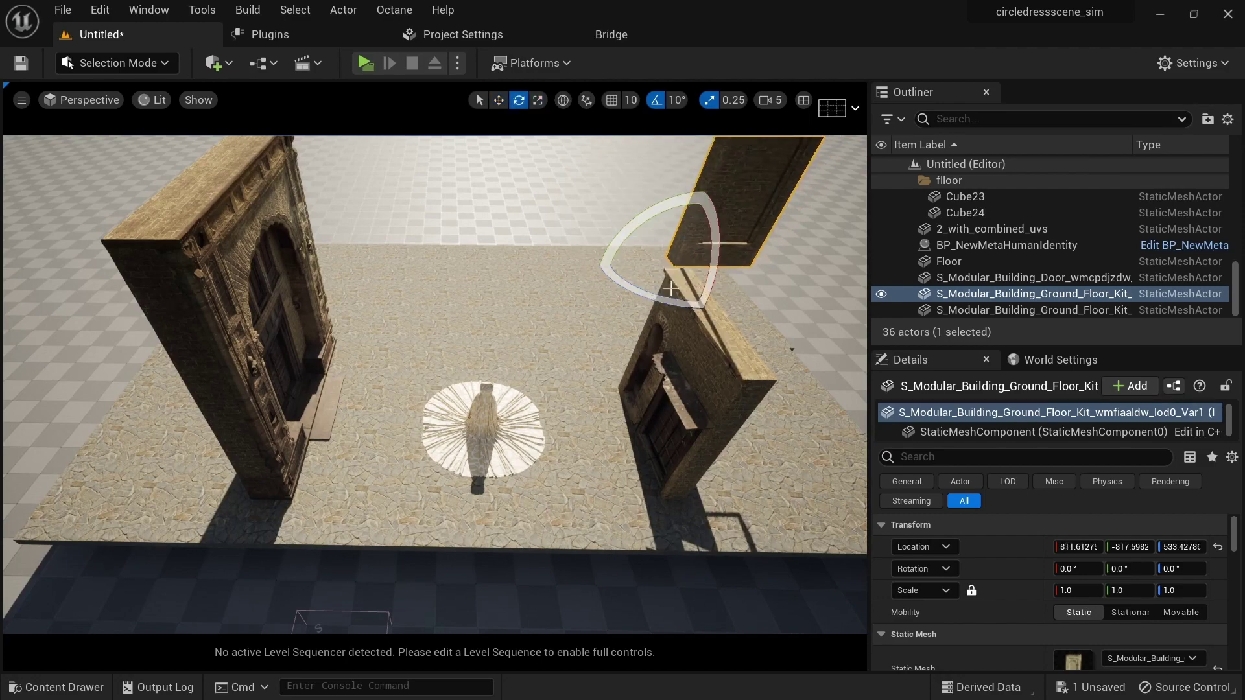
left_click_drag(670, 304, 714, 327)
left_click_drag(684, 403, 651, 343, "alt")
key("w")
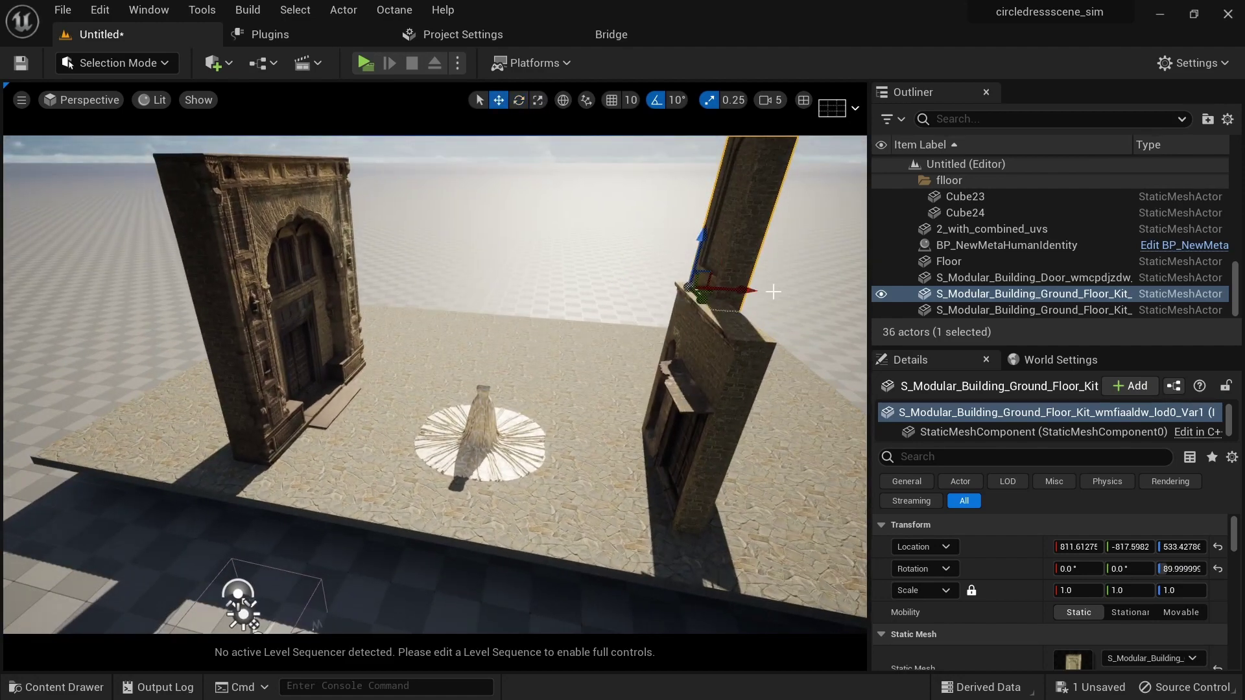
left_click_drag(746, 292, 734, 291)
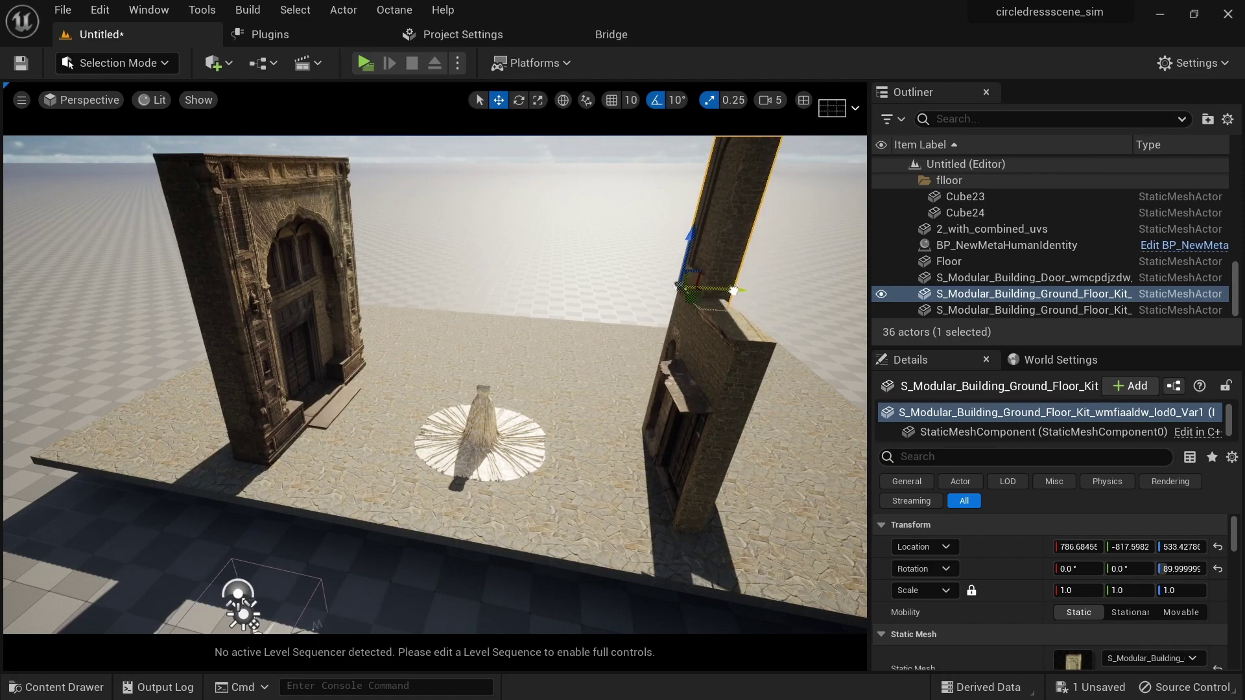
left_click_drag(519, 383, 589, 396, "alt")
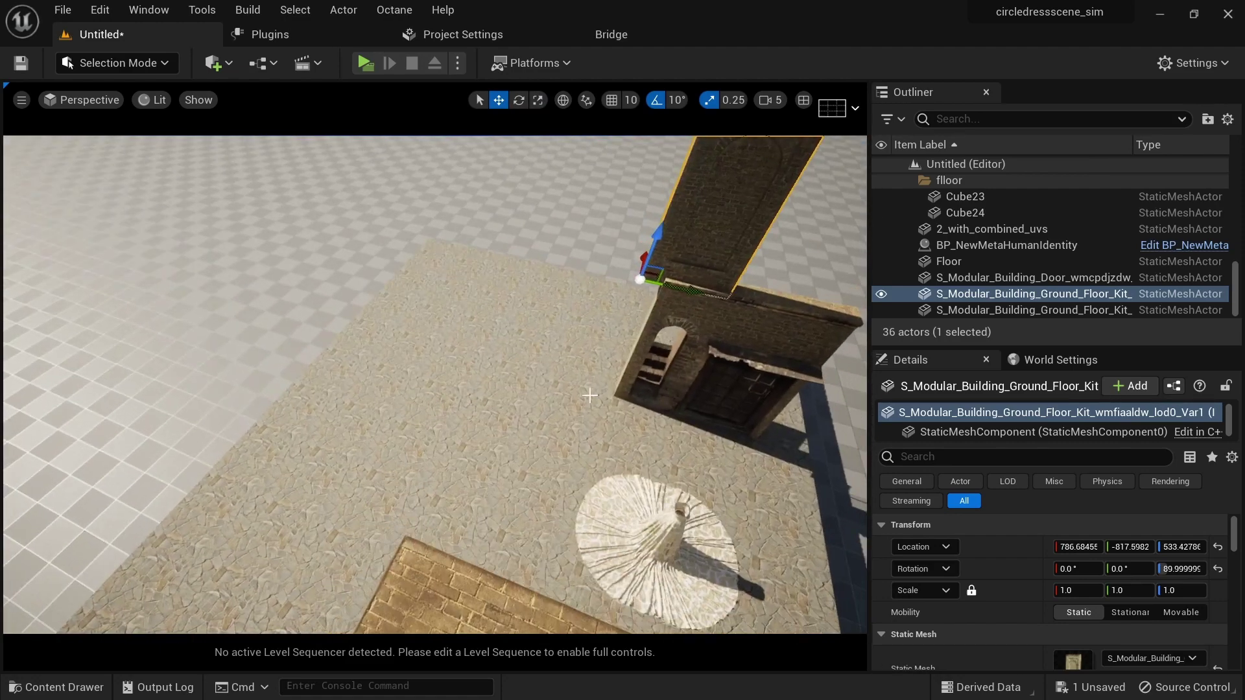
left_click_drag(698, 290, 805, 311)
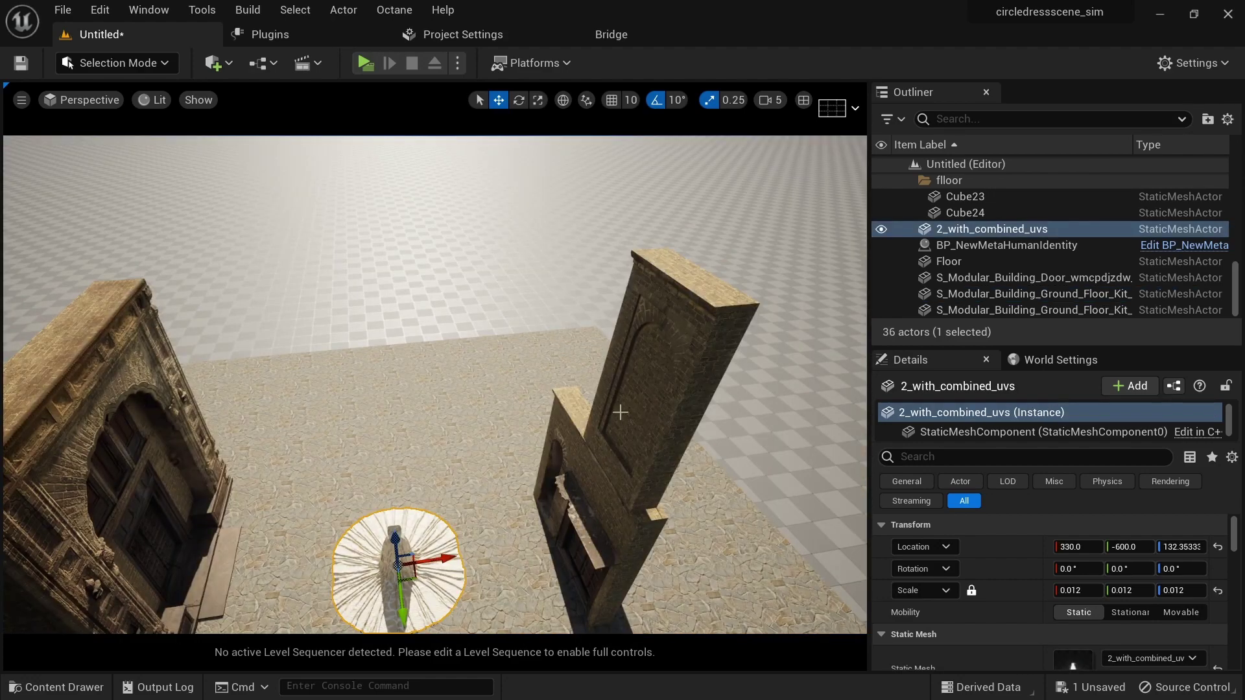
Duplicate the upper wall panel over the other half of the ground-floor wall and nudge the copy along Y against its neighbour.
left_click(624, 420)
left_click_drag(604, 476, 675, 360, "alt")
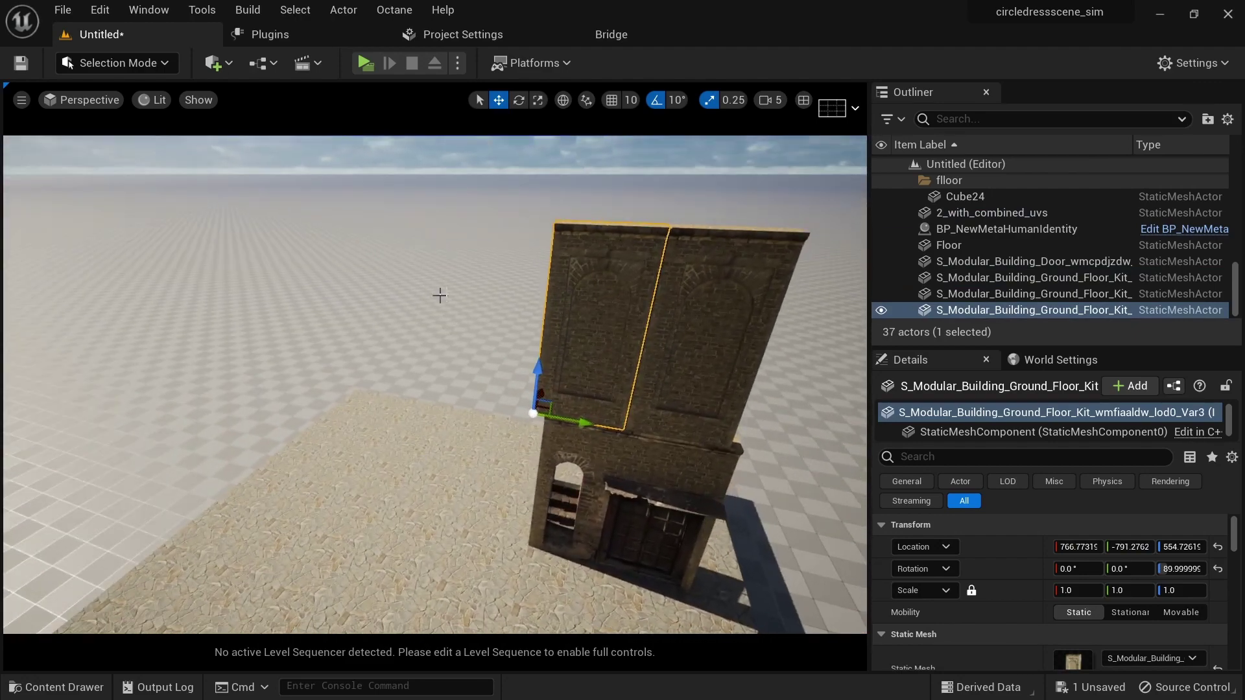
left_click(445, 497)
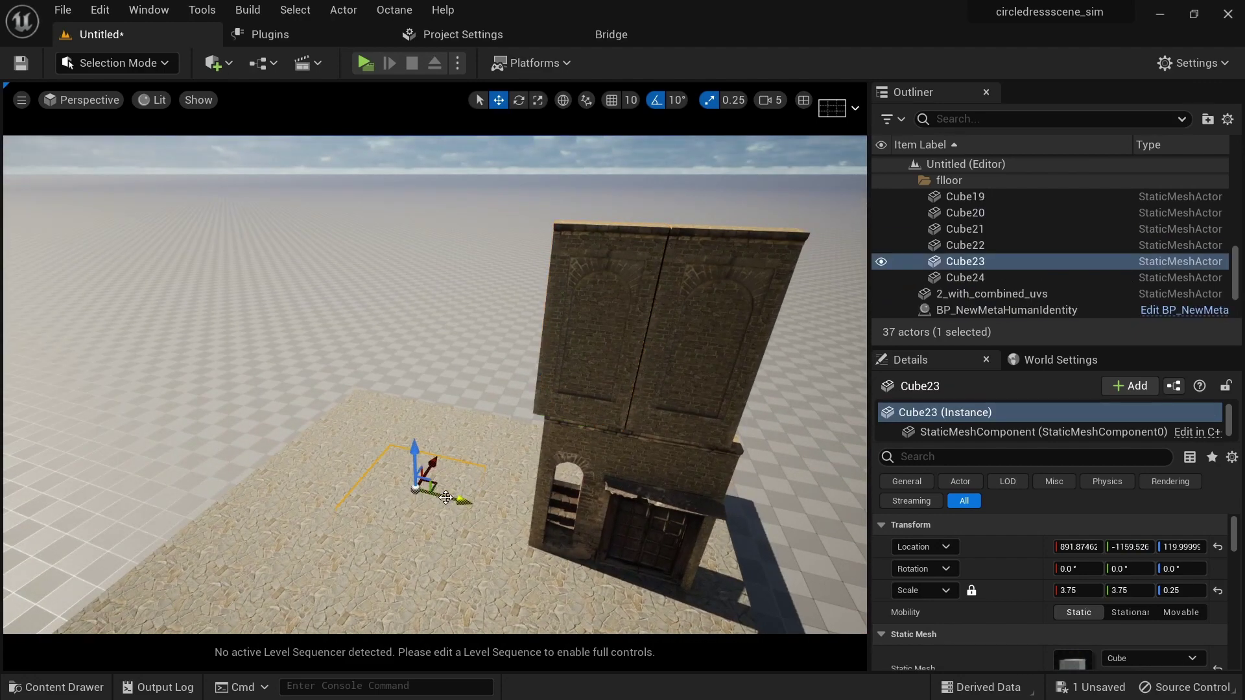
left_click(593, 358)
left_click_drag(587, 424, 588, 425)
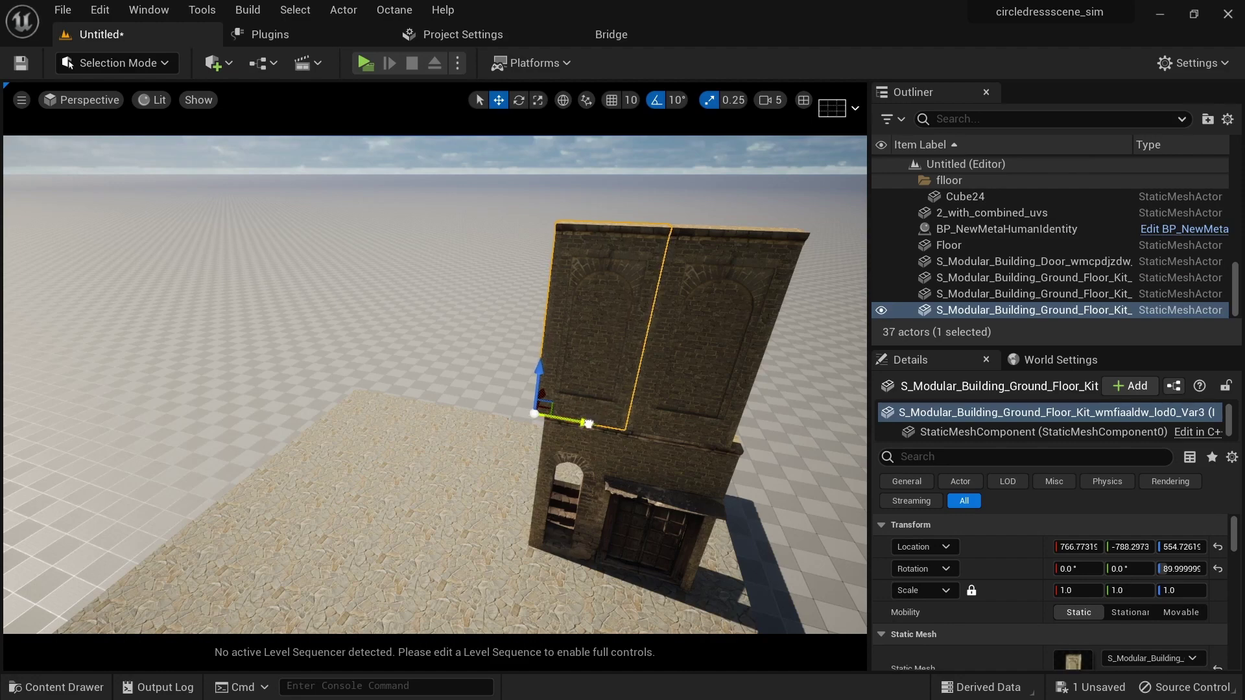
Place the Ground Floor Kit's arched doorway piece on the floor behind the dress, rotated 90 degrees about Z.
left_click(441, 524)
key("f")
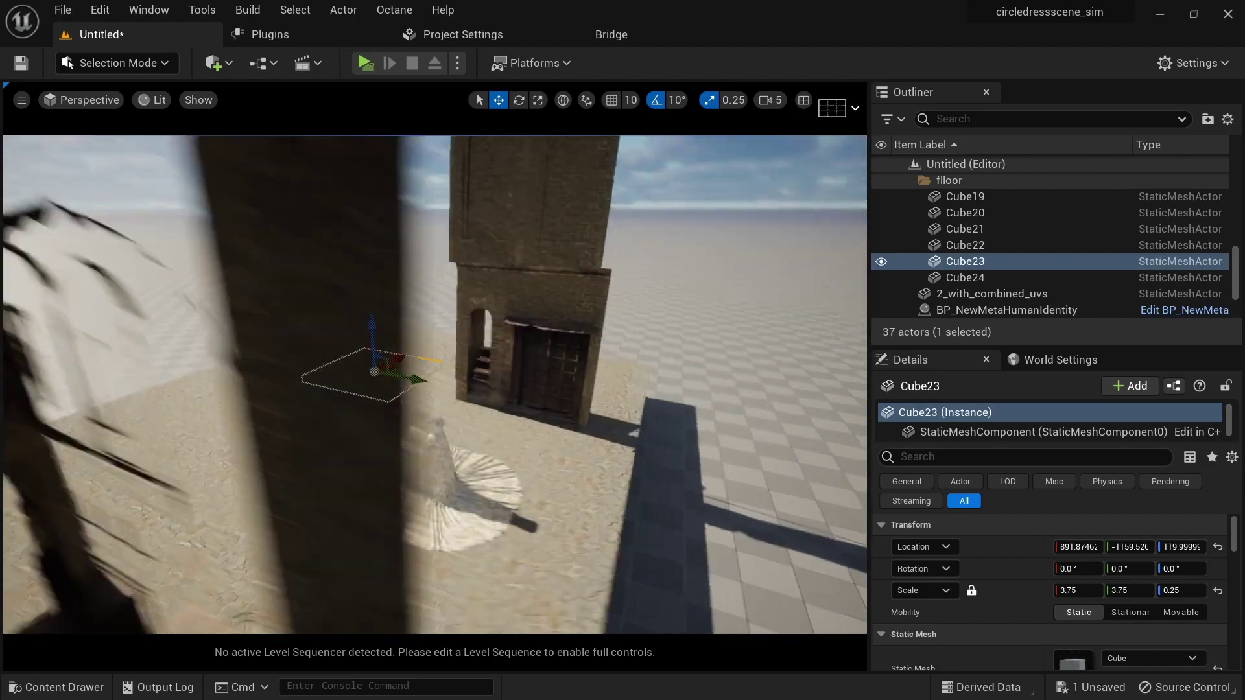
right_click_drag(441, 524, 409, 494)
left_click_drag(450, 489, 374, 527, "alt")
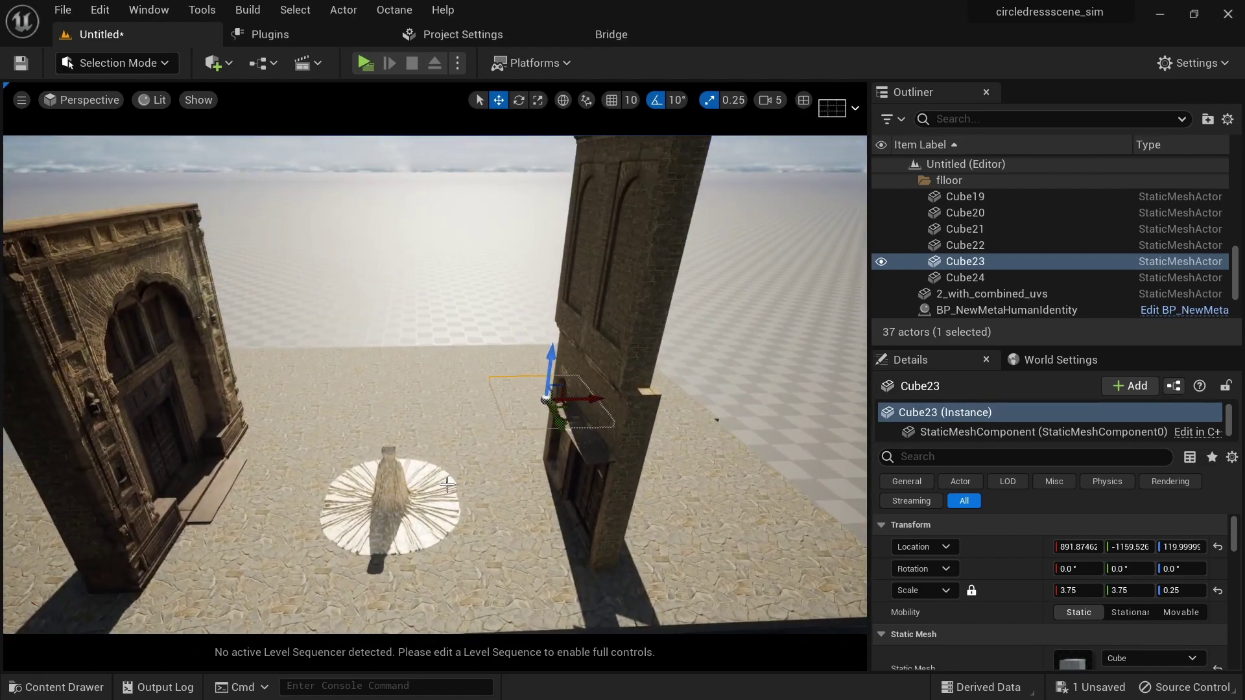
key("ctrl+space")
mouse_move(449, 565)
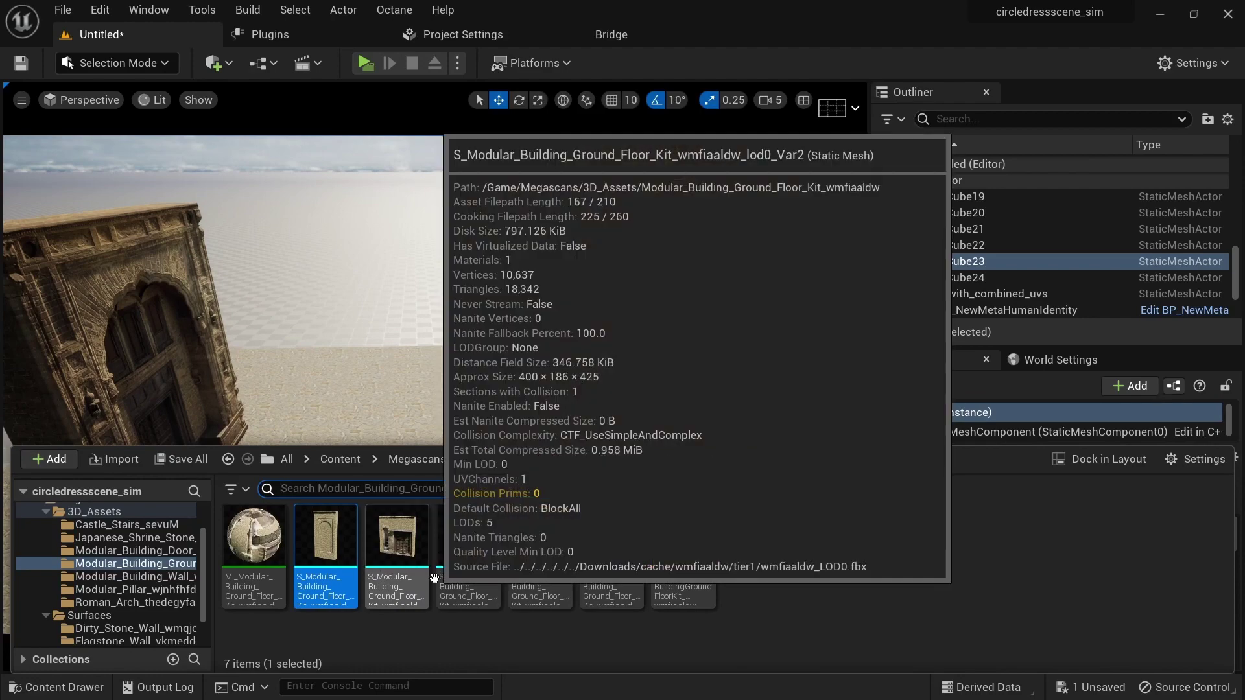
left_click_drag(480, 552, 433, 466)
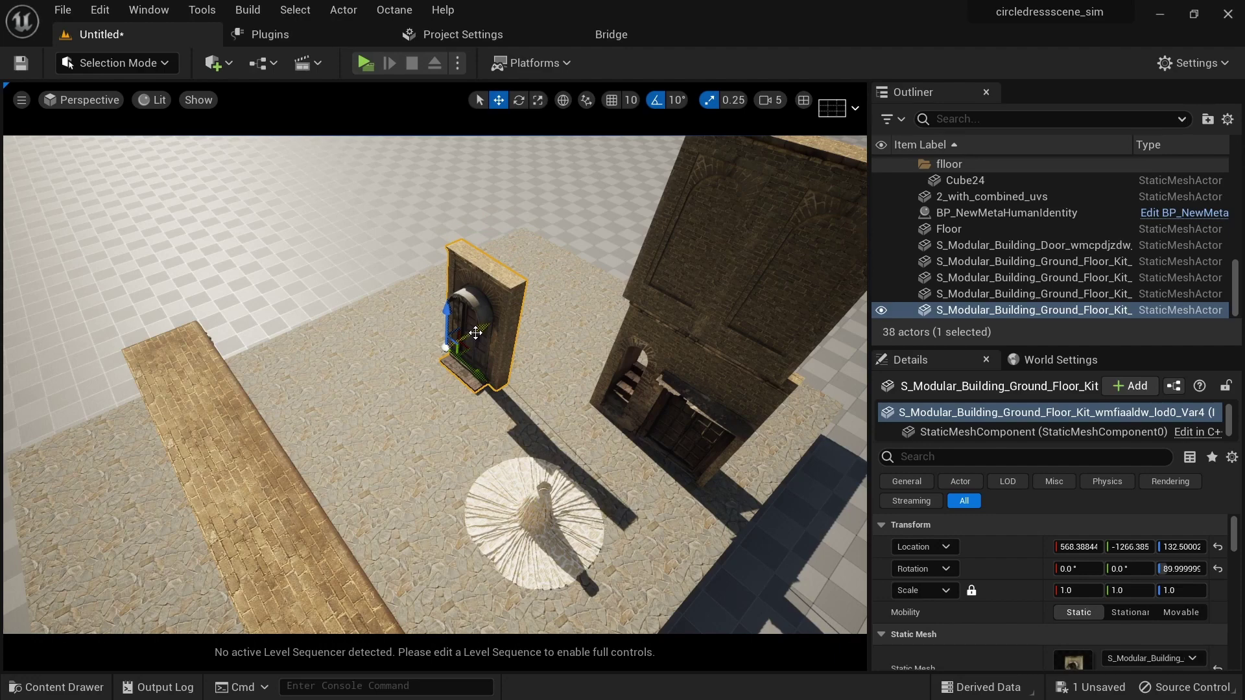
Move the arched doorway piece against the end of the ground-floor wall and adjust its X position to about 790.
left_click_drag(476, 332, 531, 313)
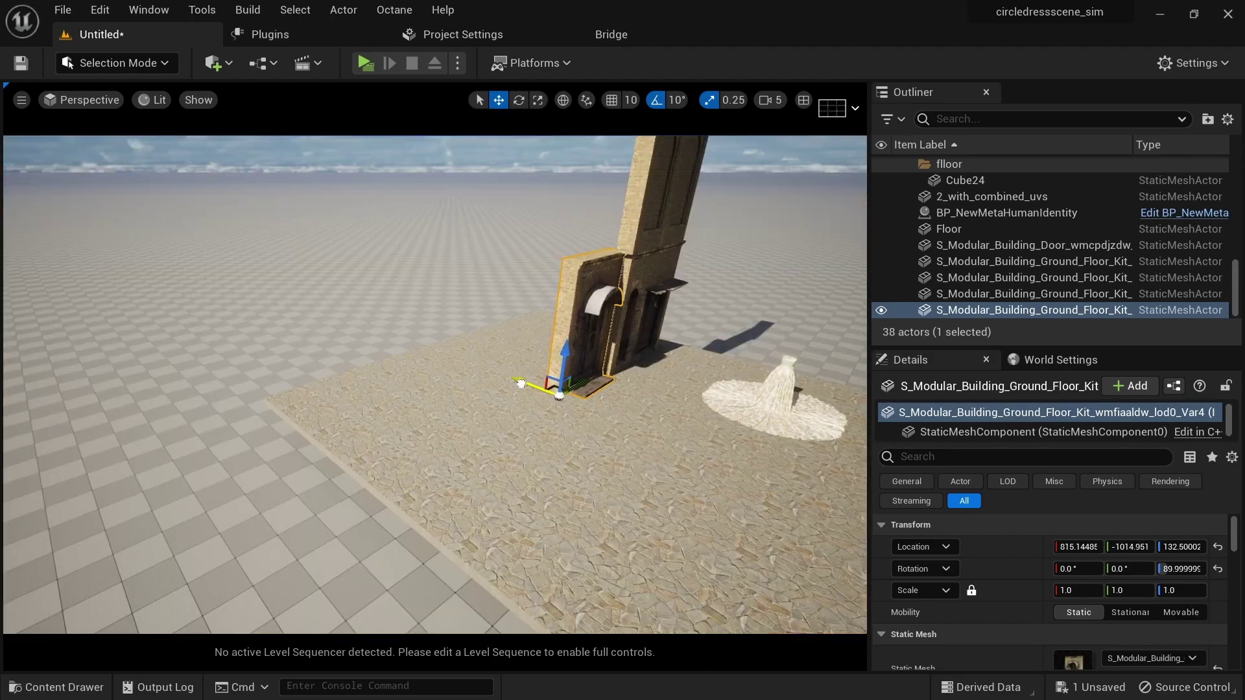
left_click_drag(521, 383, 527, 386)
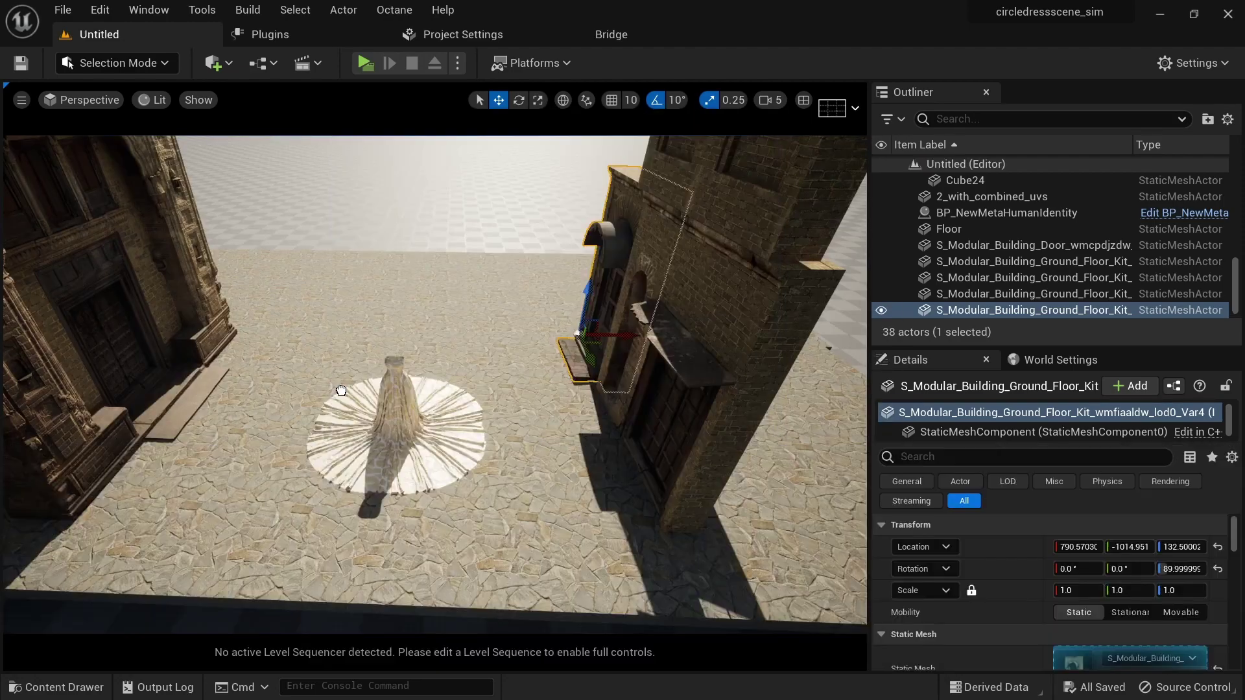
Place the Modular Building Wall Var1 panel in the courtyard and move it back to about X 43, Y -1351 behind the dress.
left_click_drag(341, 391, 324, 334)
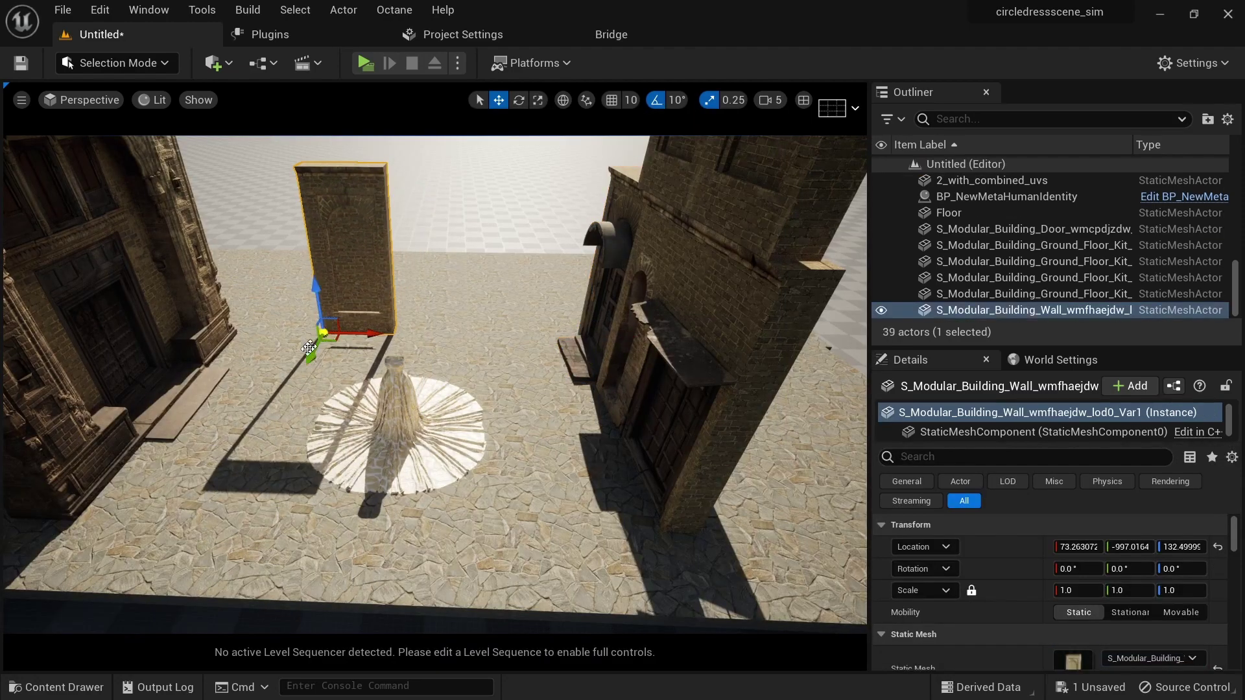
left_click_drag(253, 390, 211, 421, "alt")
left_click_drag(314, 348, 343, 292)
right_click_drag(238, 433, 242, 430)
left_click_drag(397, 281, 386, 283)
scroll(454, 359, "down", 3)
middle_click_drag(454, 359, 514, 428)
left_click_drag(514, 428, 503, 365, "alt")
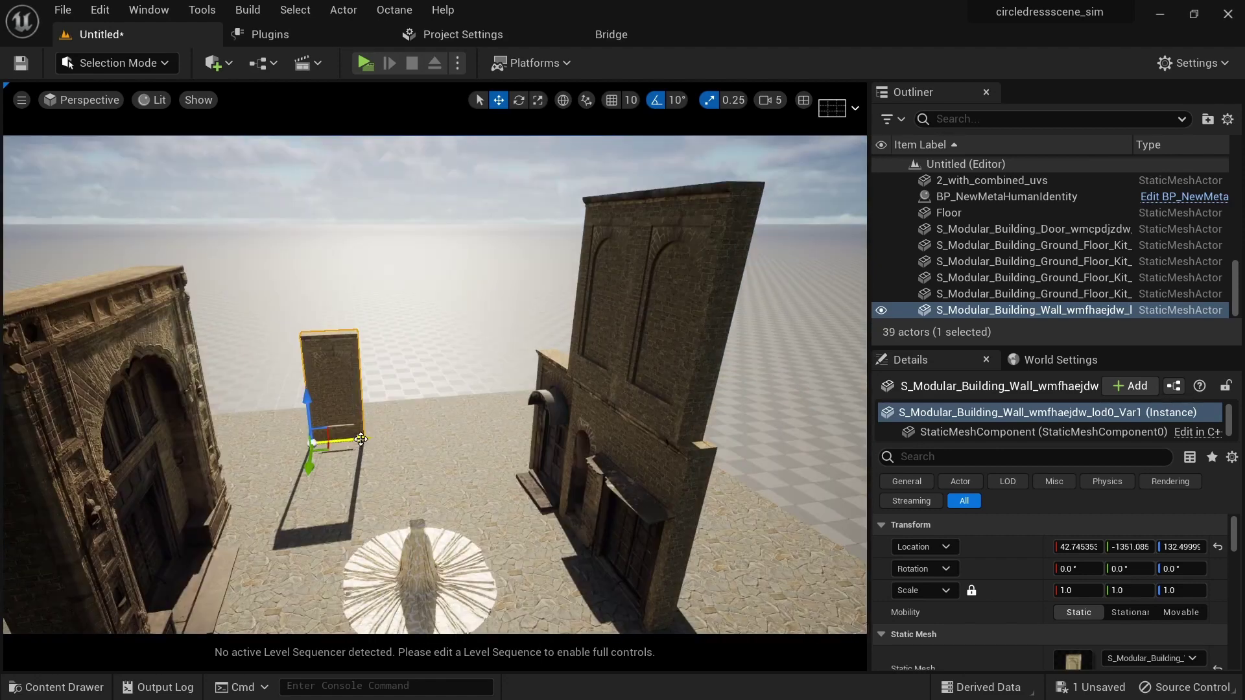
Duplicate the back wall panel twice along X to make a row of three adjoining panels.
left_click_drag(361, 439, 410, 438, "alt")
scroll(387, 425, "up", 8)
mouse_move(332, 452)
left_mouse_down("alt")
mouse_move(343, 434)
mouse_move(334, 444)
left_mouse_up("alt")
left_click_drag(319, 504, 430, 500, "alt")
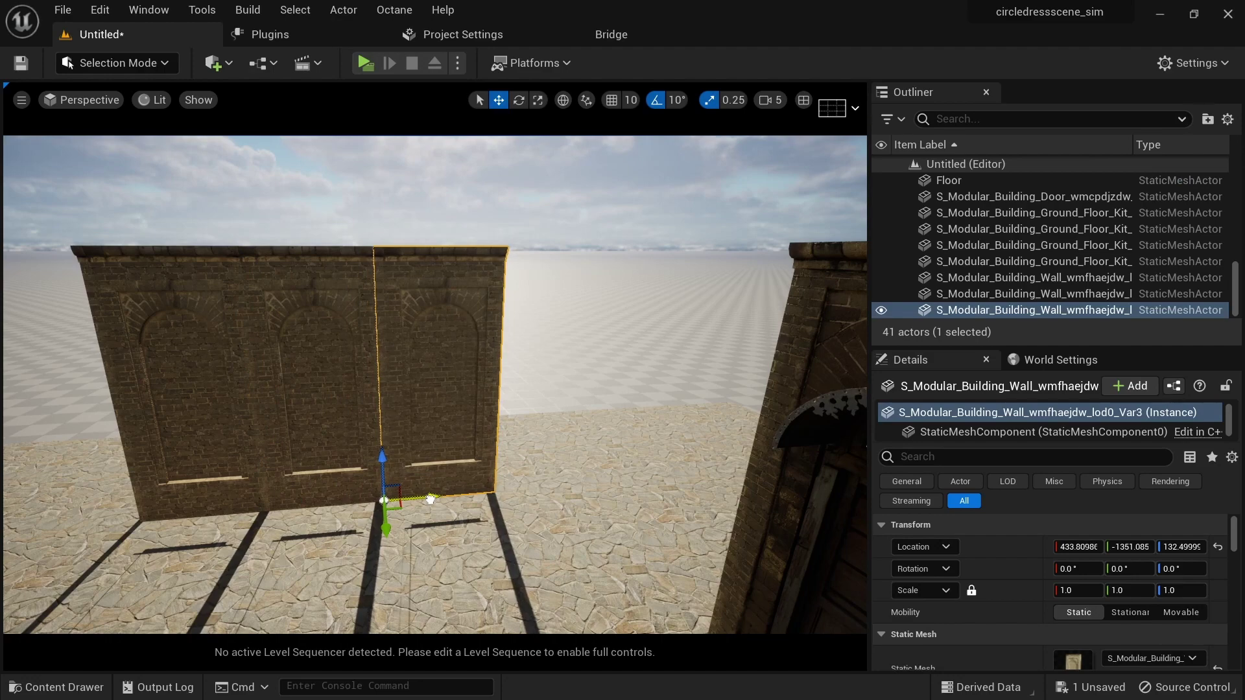
Select all three back wall panels and lower them together along Z until they meet the flagstone floor.
left_click(192, 400, "ctrl")
left_click(306, 381, "ctrl")
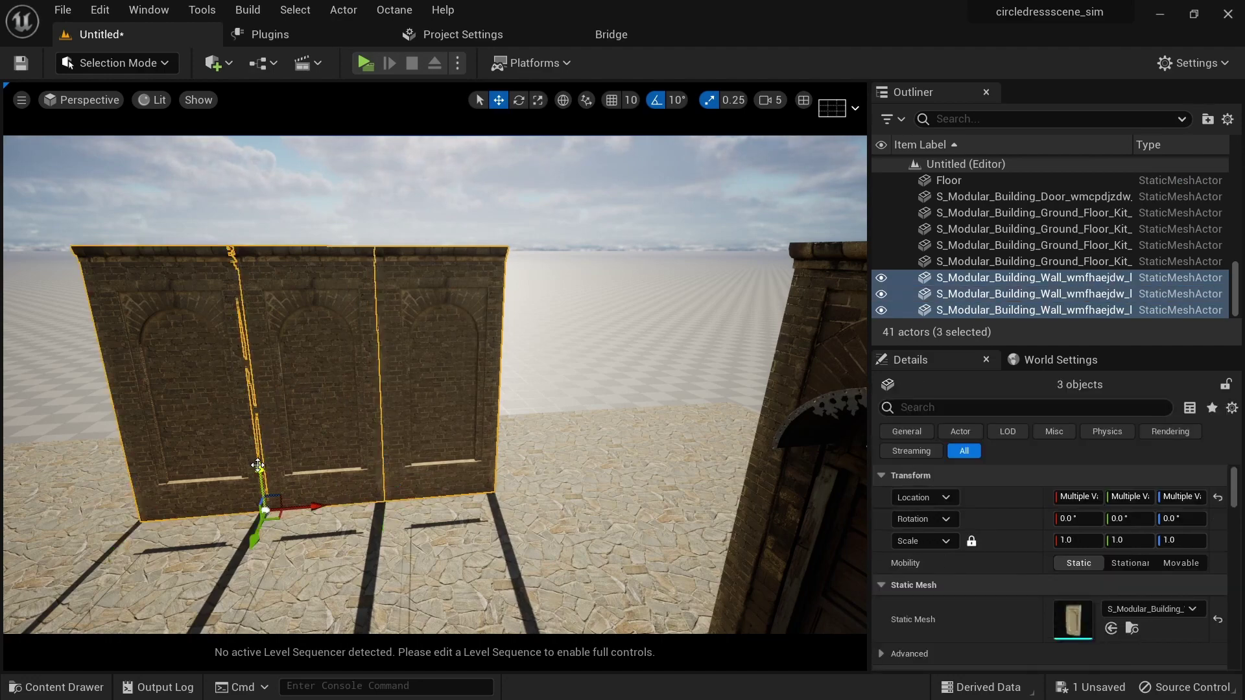
mouse_move(258, 467)
left_mouse_down()
mouse_move(258, 479)
mouse_move(263, 460)
left_mouse_up()
left_click_drag(179, 591, 328, 521, "alt")
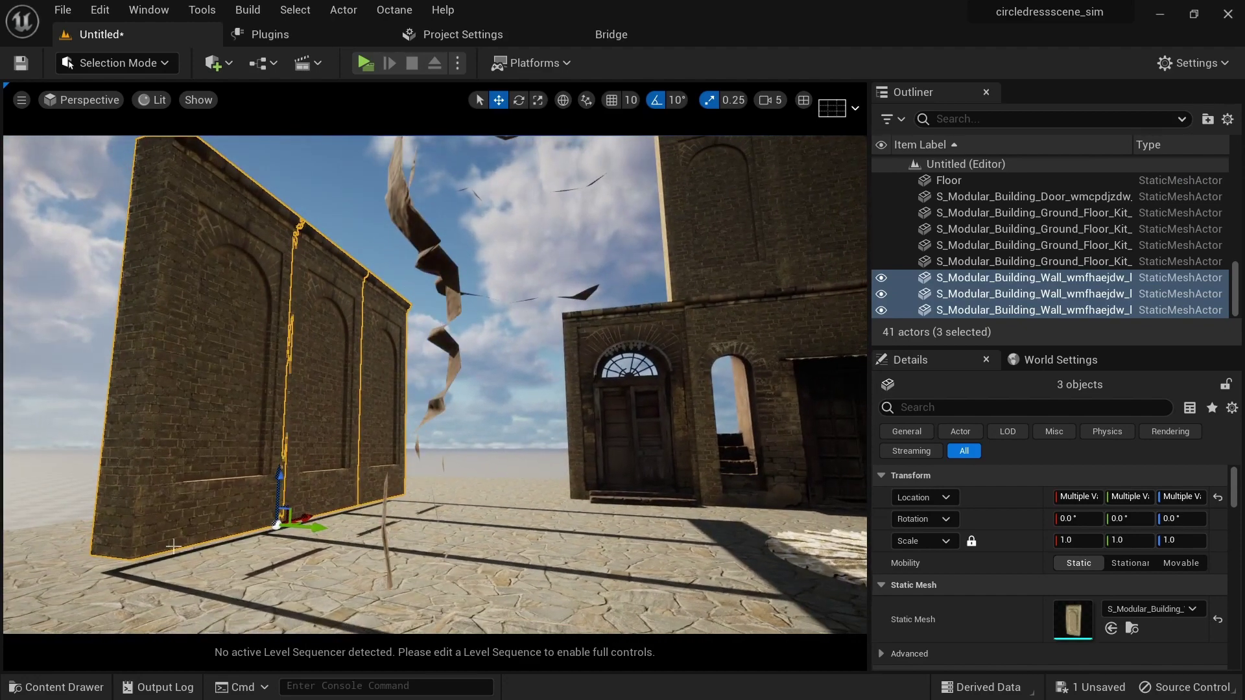
left_click_drag(279, 478, 278, 495)
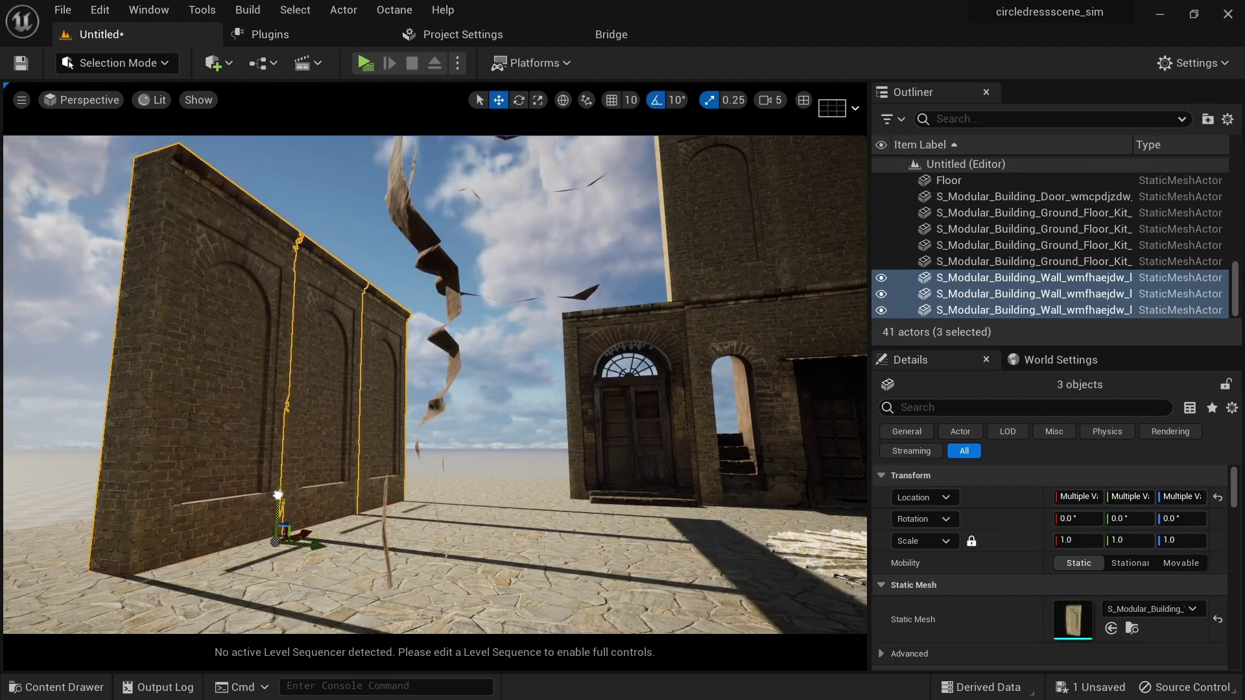
Duplicate the group of three back wall panels along X to both sides, closing the courtyard's back with nine panels.
left_click_drag(653, 516, 628, 517, "alt")
right_click_drag(628, 517, 563, 507, "alt")
scroll(563, 507, "down", 5)
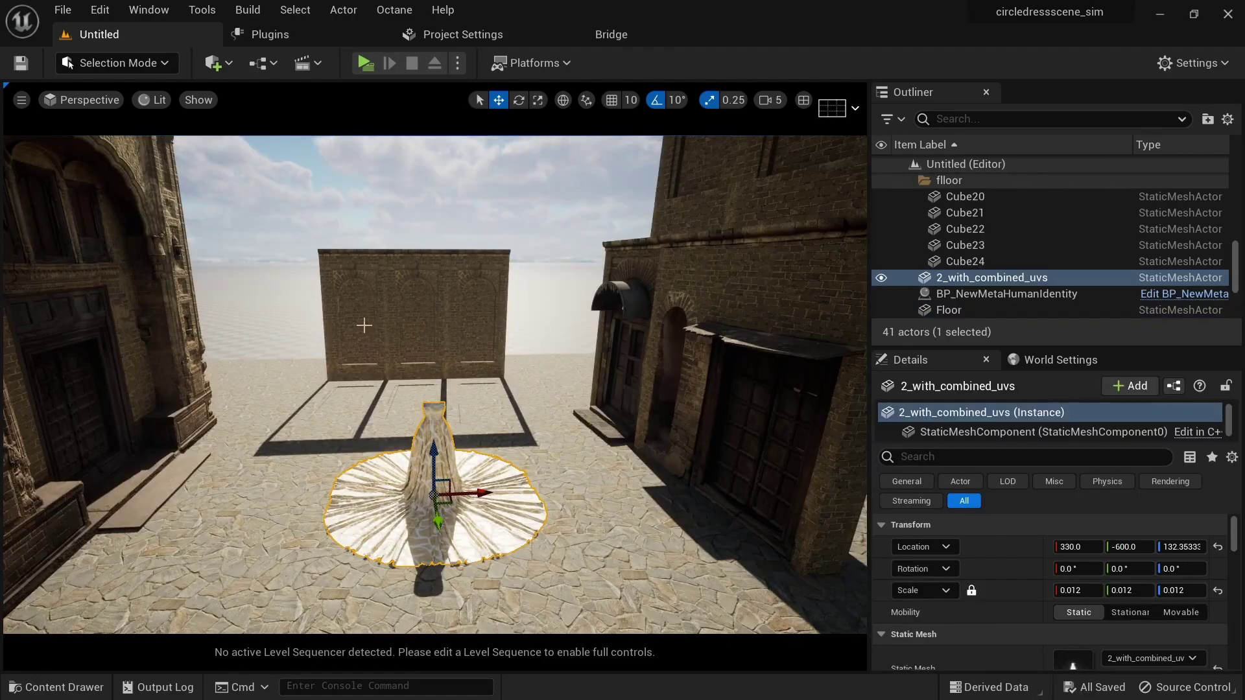
left_click(364, 325)
left_click(422, 314, "ctrl")
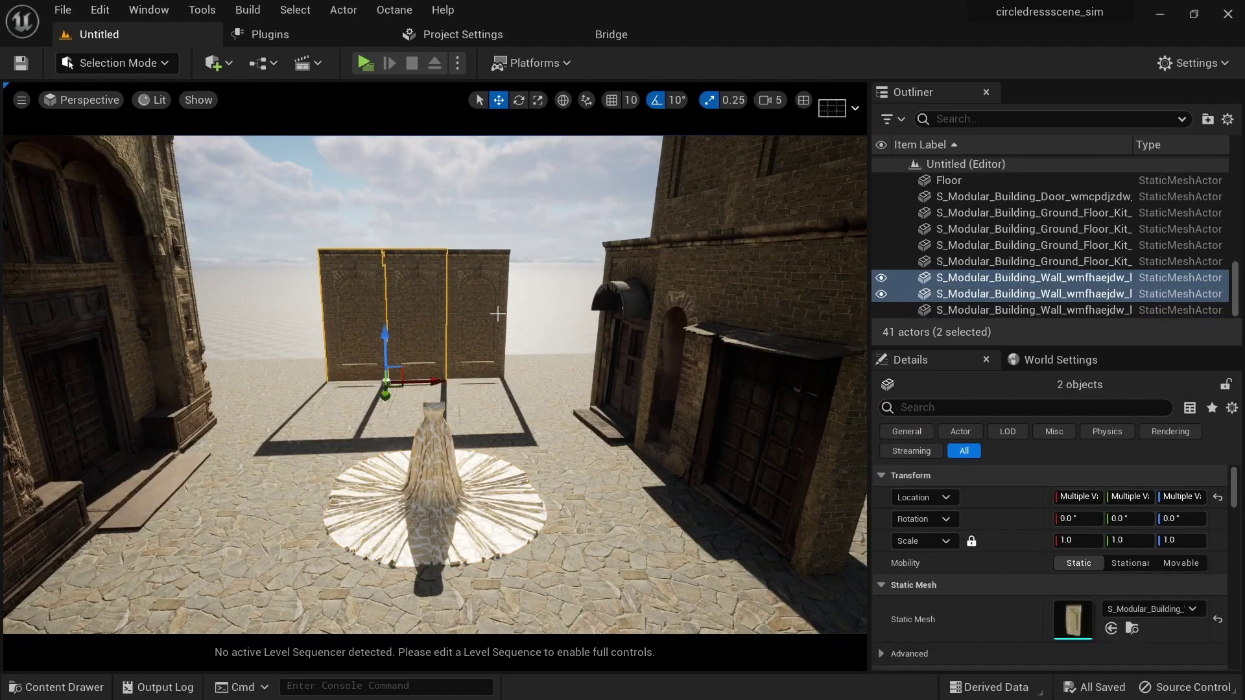
left_click(456, 330, "ctrl")
left_click_drag(493, 380, 659, 368, "alt")
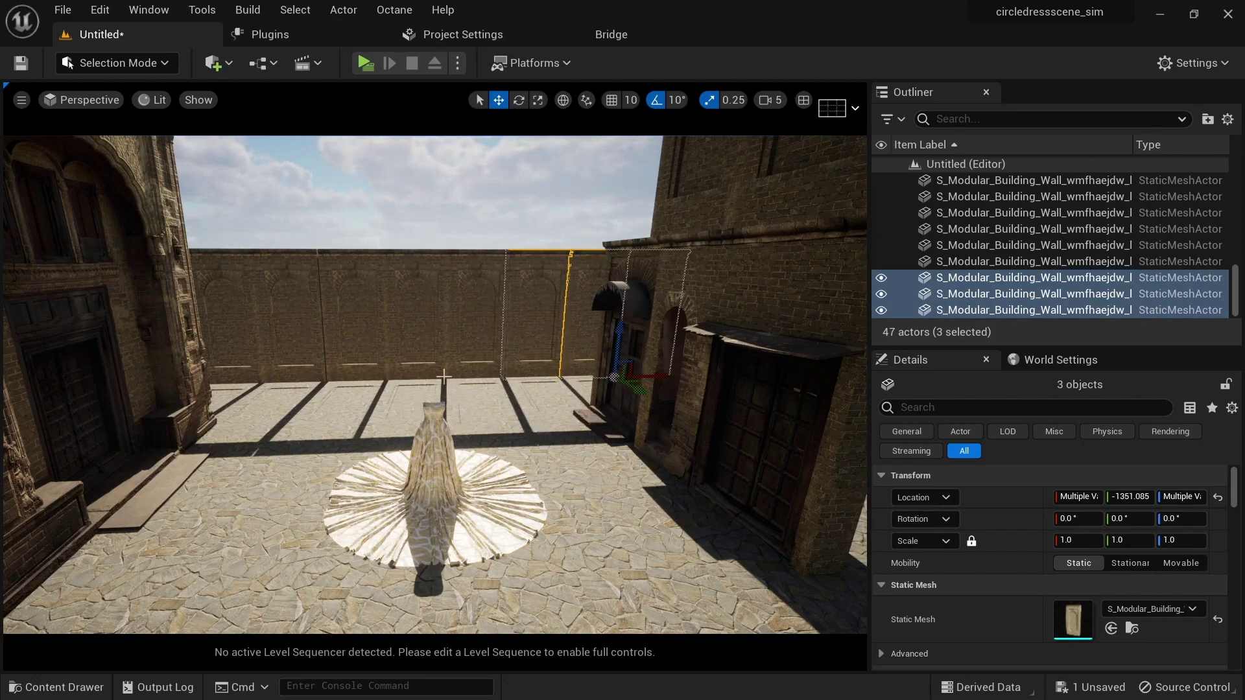
Select all nine back wall panels and duplicate them upward as a second row directly on top of the first.
scroll(404, 400, "down", 3)
left_click_drag(373, 420, 538, 383, "alt")
right_click_drag(444, 376, 443, 376)
left_click_drag(374, 421, 370, 445, "alt")
scroll(356, 387, "down", 3)
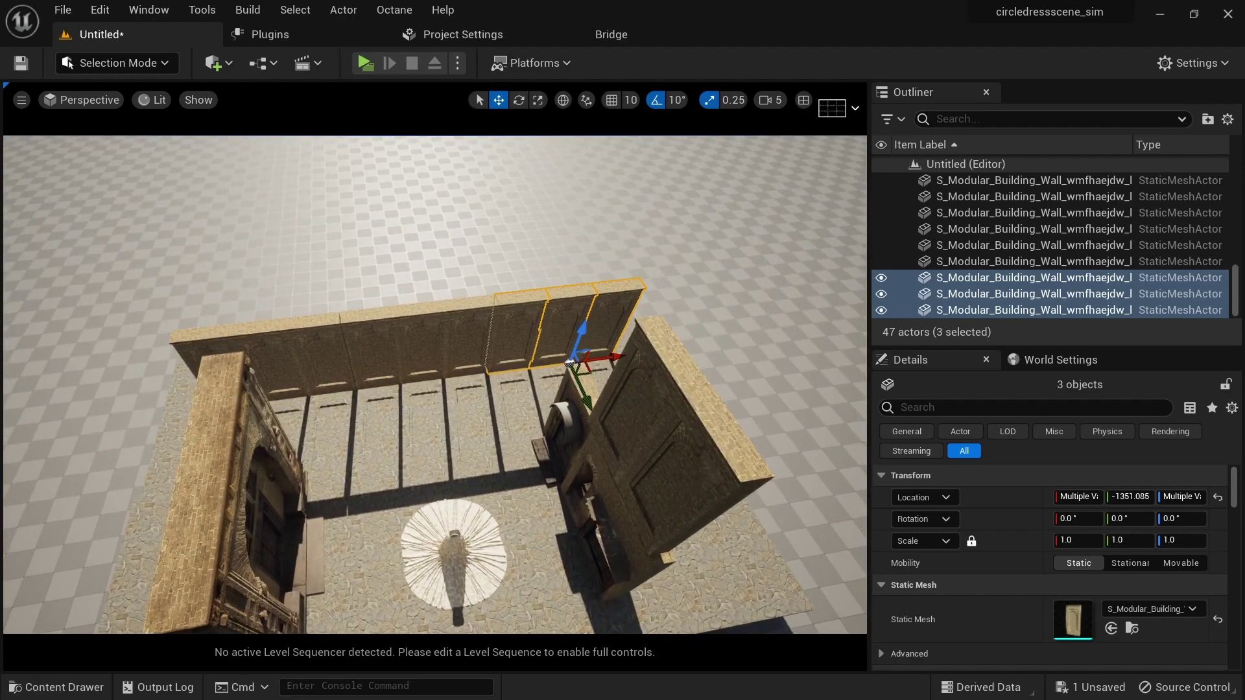
left_click(211, 339)
left_click(259, 334, "ctrl")
left_click(312, 332, "ctrl")
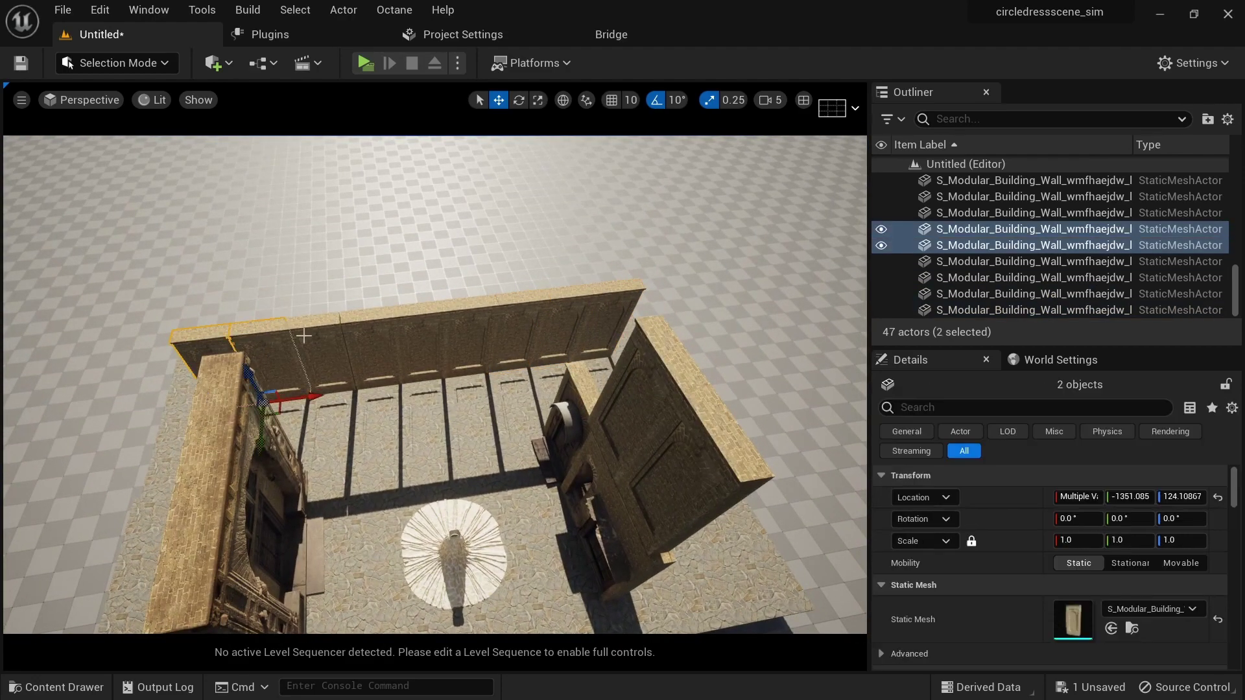
left_click(410, 331, "ctrl")
left_click(448, 327, "ctrl")
left_click(483, 322, "ctrl")
left_click(522, 316, "ctrl")
left_click(553, 311, "ctrl")
left_click(609, 306, "ctrl")
left_click_drag(610, 307, 567, 405, "alt")
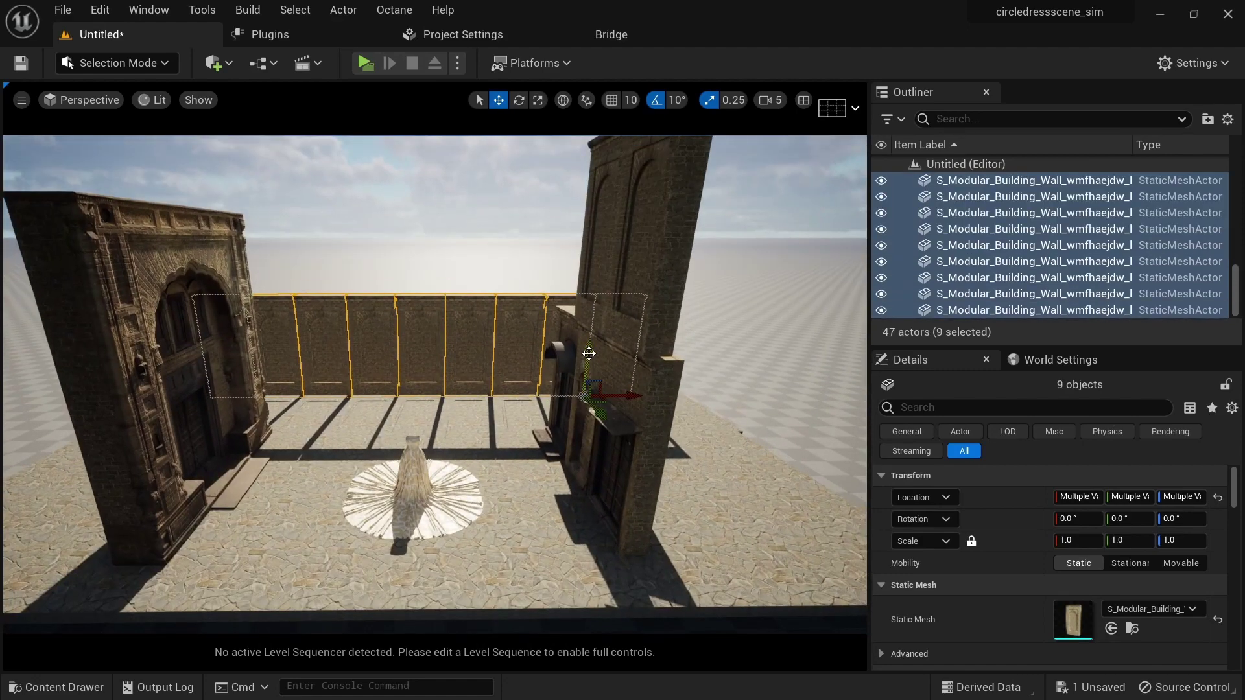
left_click_drag(589, 353, 571, 235, "alt")
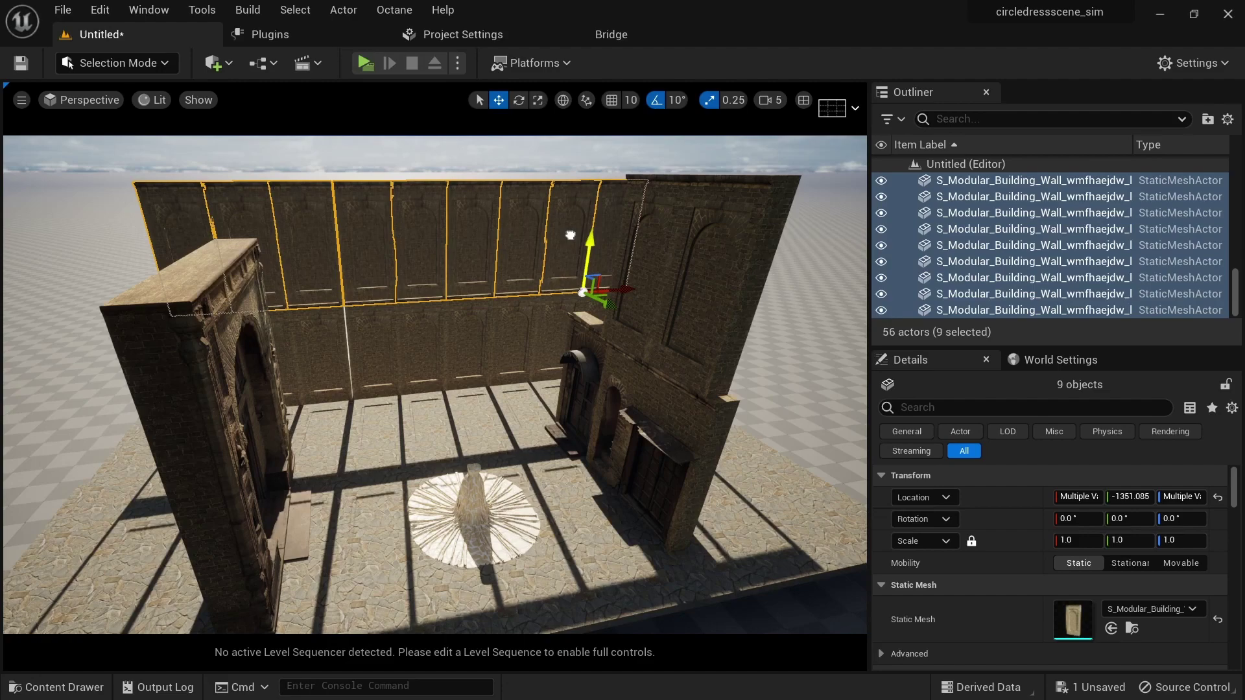
Duplicate the side building's ground-floor wall with the stair opening toward the courtyard centre and rotate the copy to 0 degrees about Z.
right_click_drag(571, 508, 454, 454)
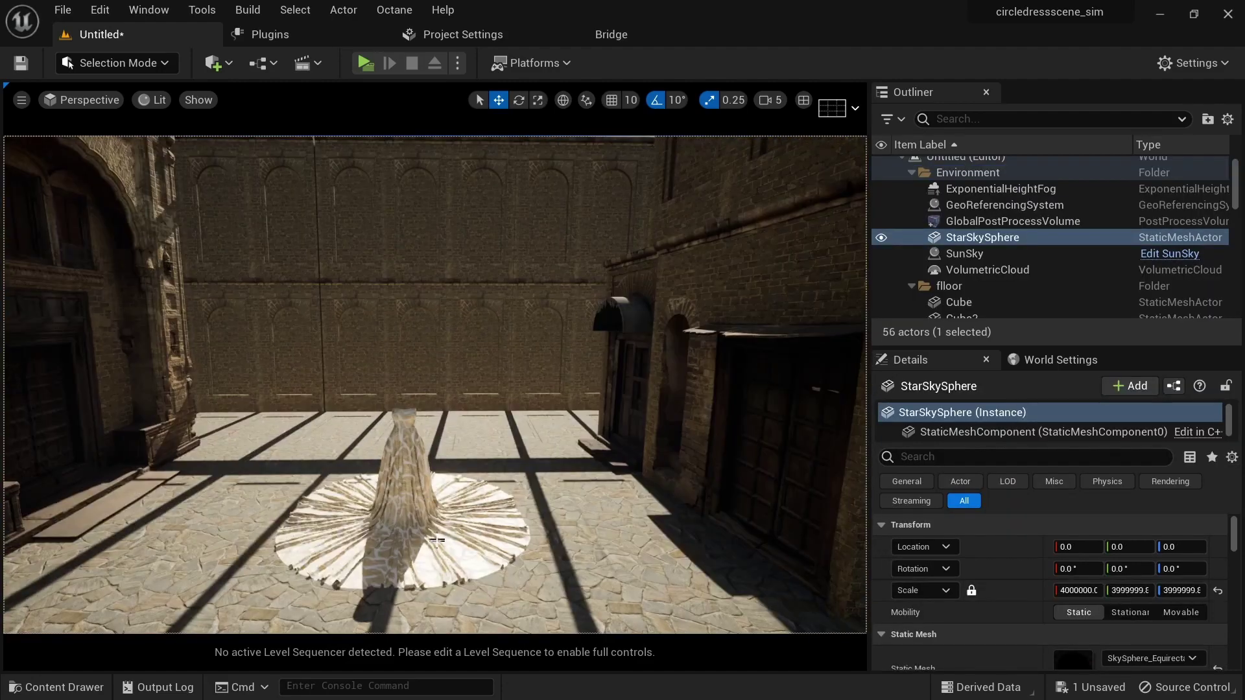
right_click_drag(437, 540, 438, 571)
scroll(504, 560, "down", 2)
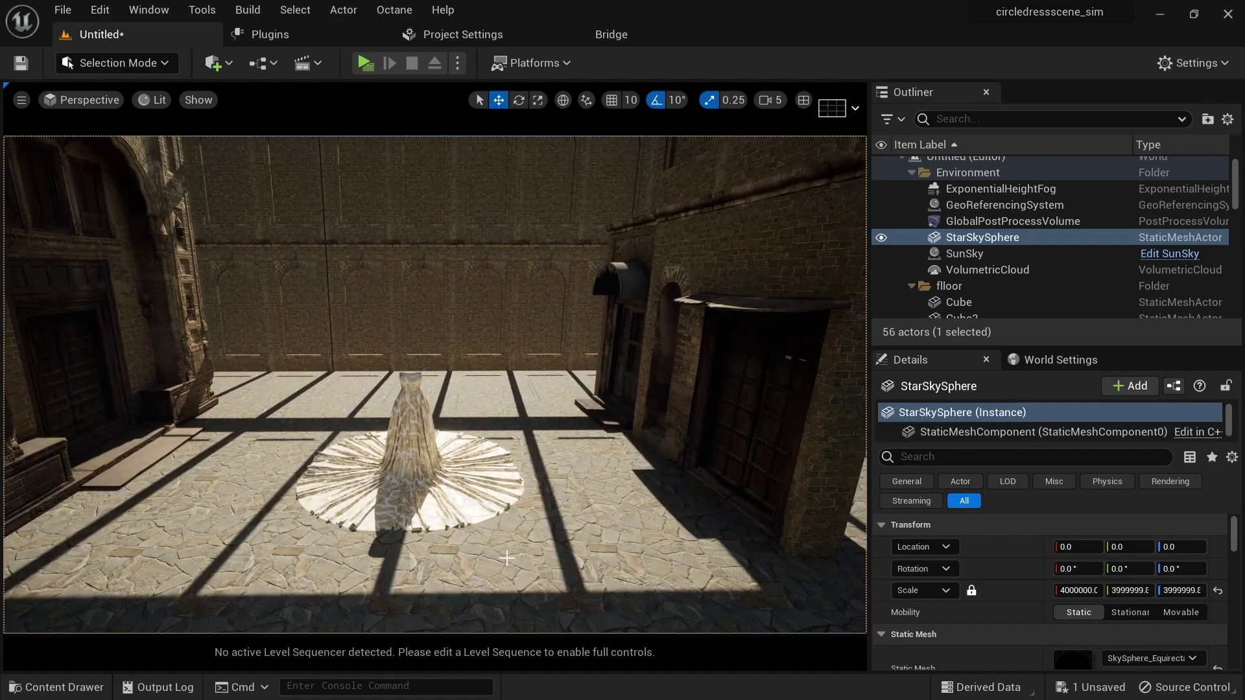
left_click(370, 322)
left_click_drag(659, 308, 722, 355, "alt")
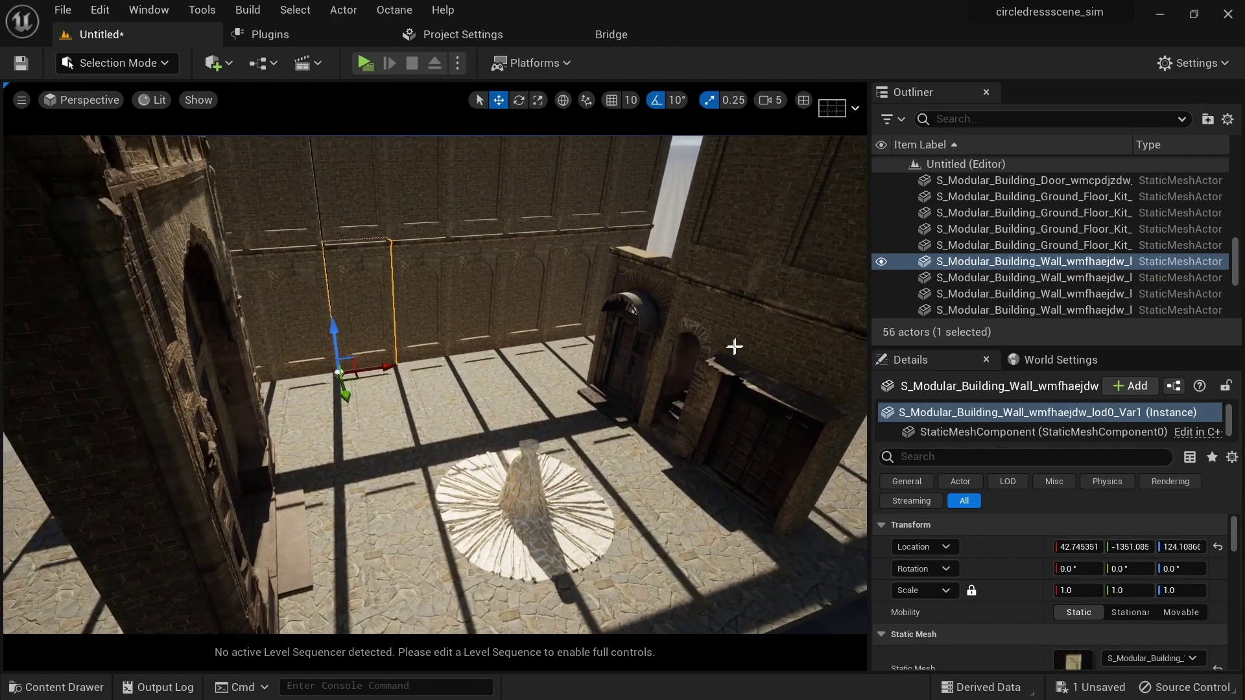
left_click(743, 350)
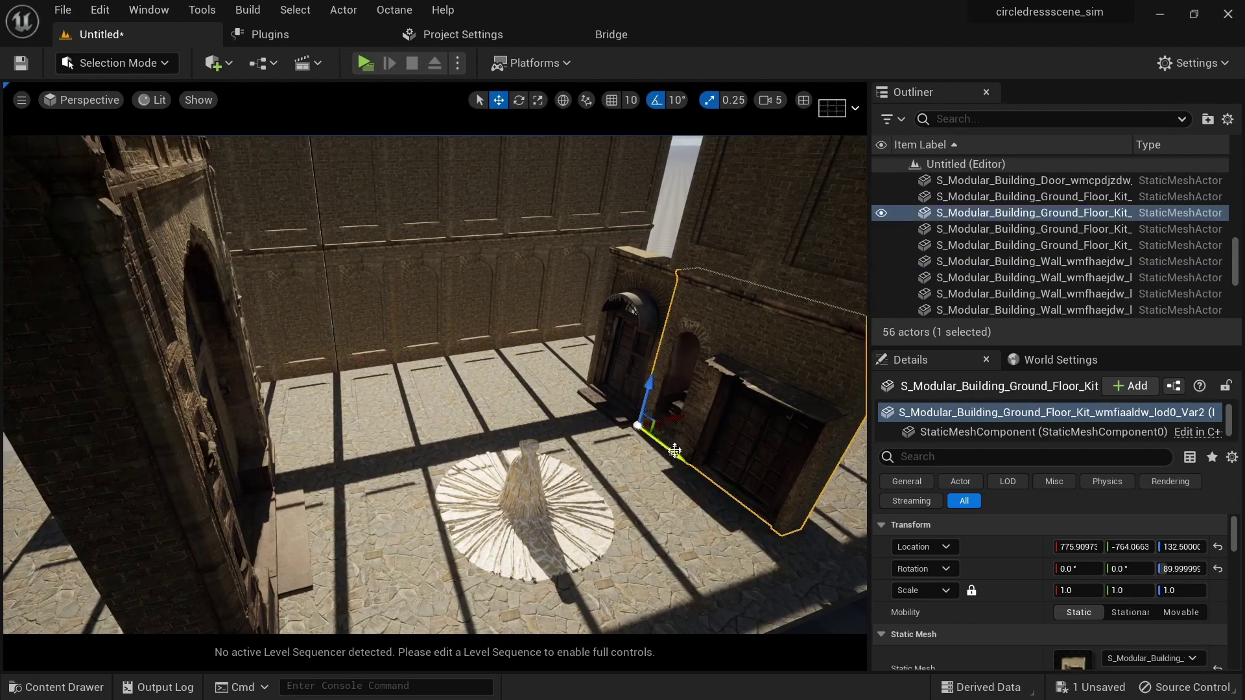
left_click_drag(677, 421, 512, 431, "alt")
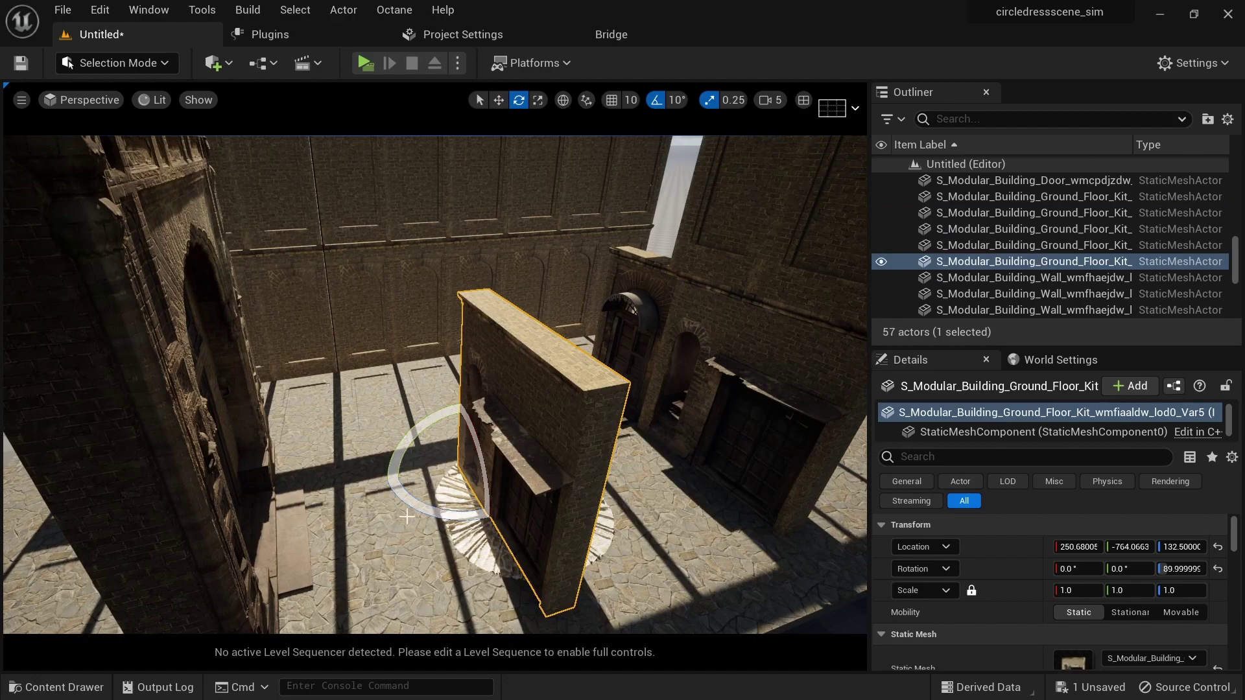
left_click_drag(521, 452, 402, 512)
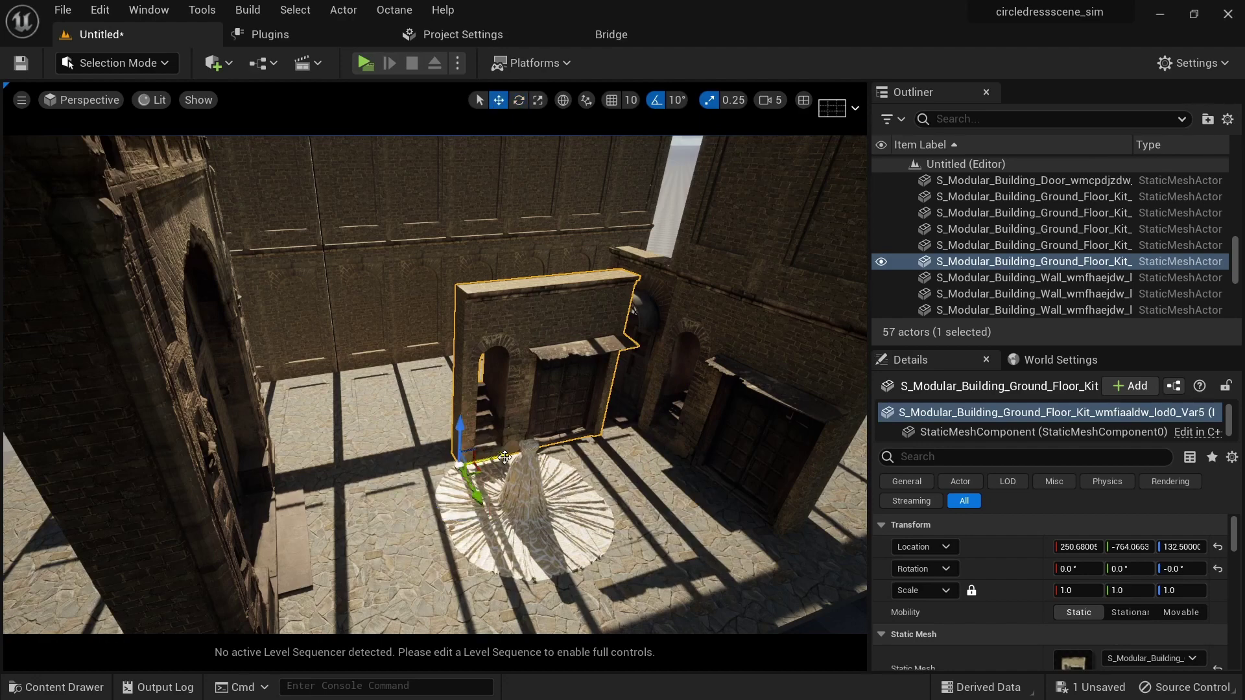
Move the rotated ground-floor wall copy against the middle of the back wall, at about X 120, Y -1337.
left_click_drag(483, 491, 316, 395)
left_click_drag(476, 441, 472, 392, "alt")
right_click_drag(417, 368, 422, 412, "alt")
middle_click_drag(422, 413, 455, 425, "alt")
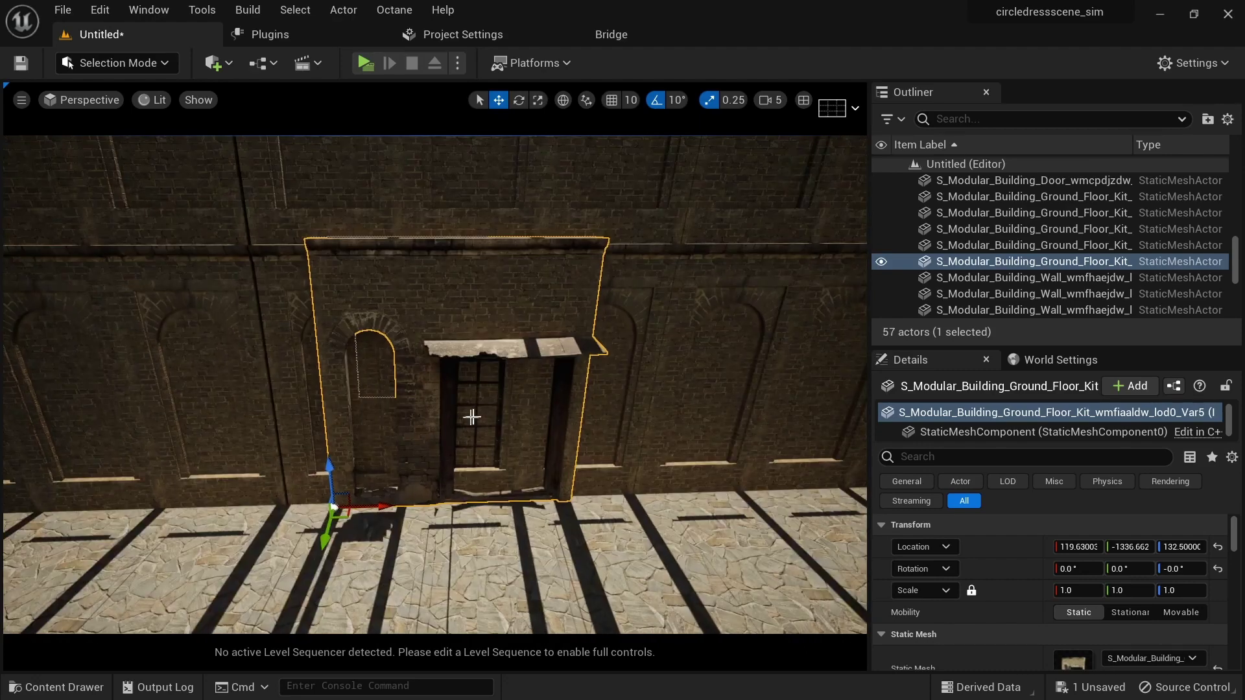
Pull the ground-floor wall copy forward to about Y -1185 and delete the two lower back wall panels behind it.
left_click_drag(323, 540, 304, 611)
right_click_drag(303, 600, 300, 547, "alt")
left_click_drag(300, 547, 334, 571, "alt")
left_click_drag(133, 425, 186, 455, "alt")
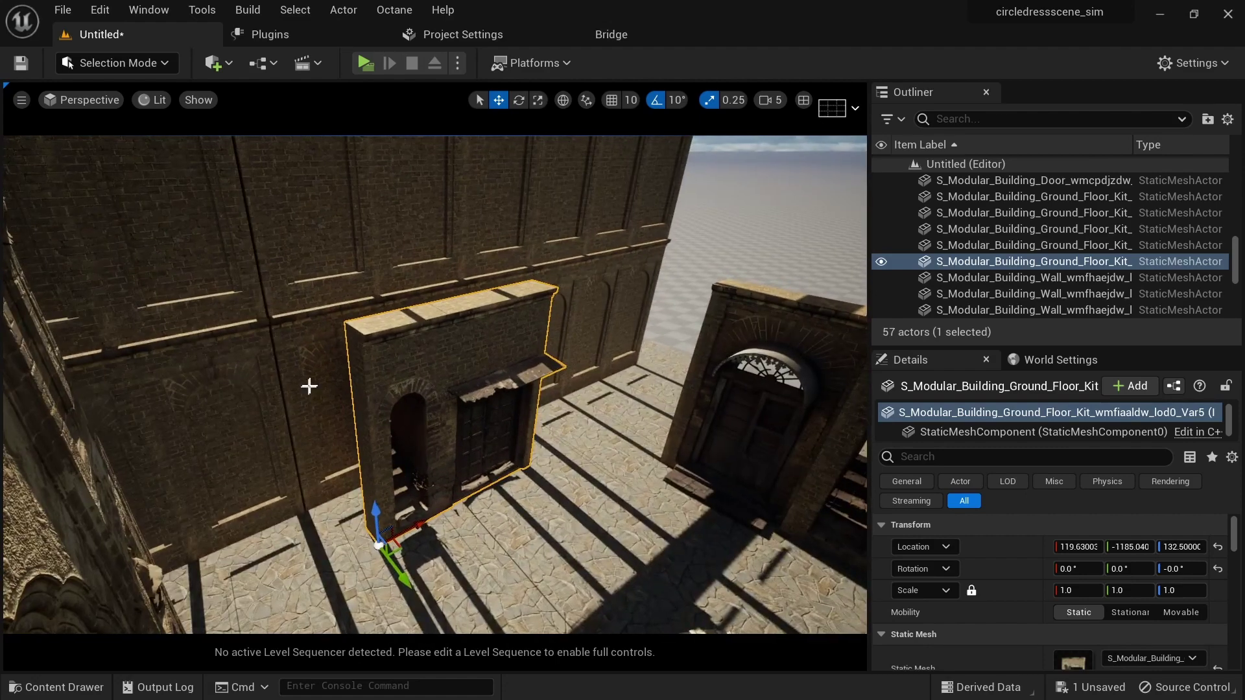
left_click(320, 419)
left_click_drag(574, 501, 472, 533, "alt")
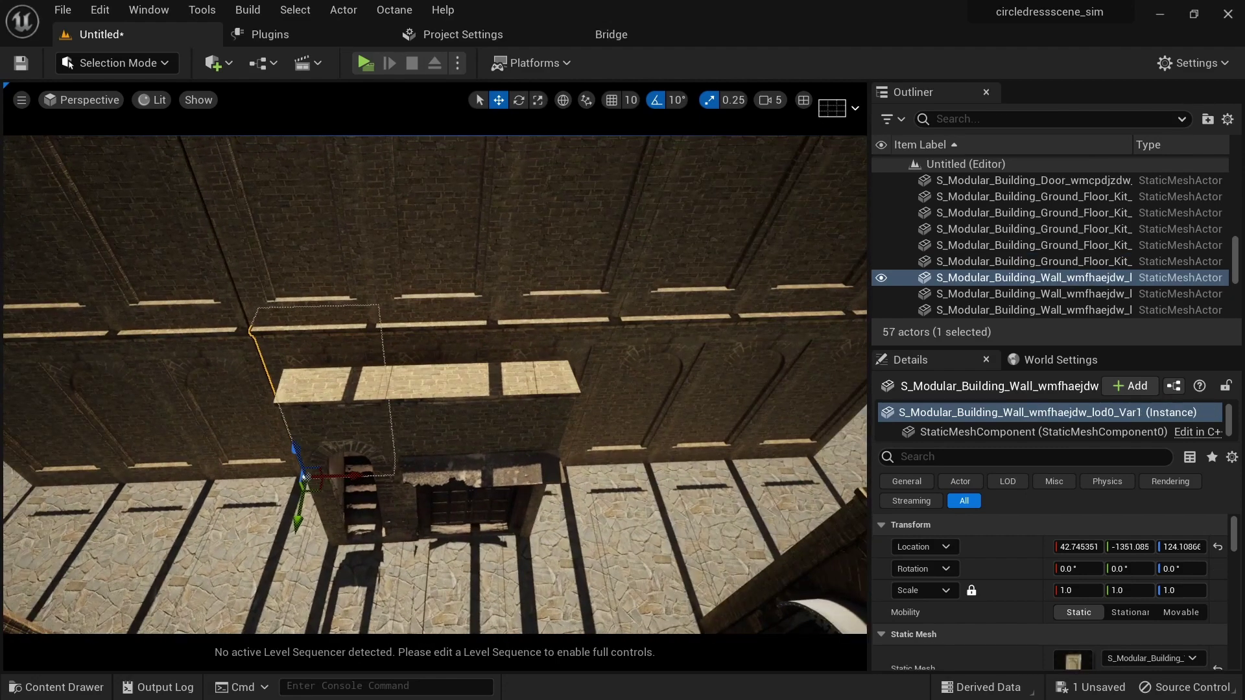
left_click(447, 344, "ctrl")
key("Delete")
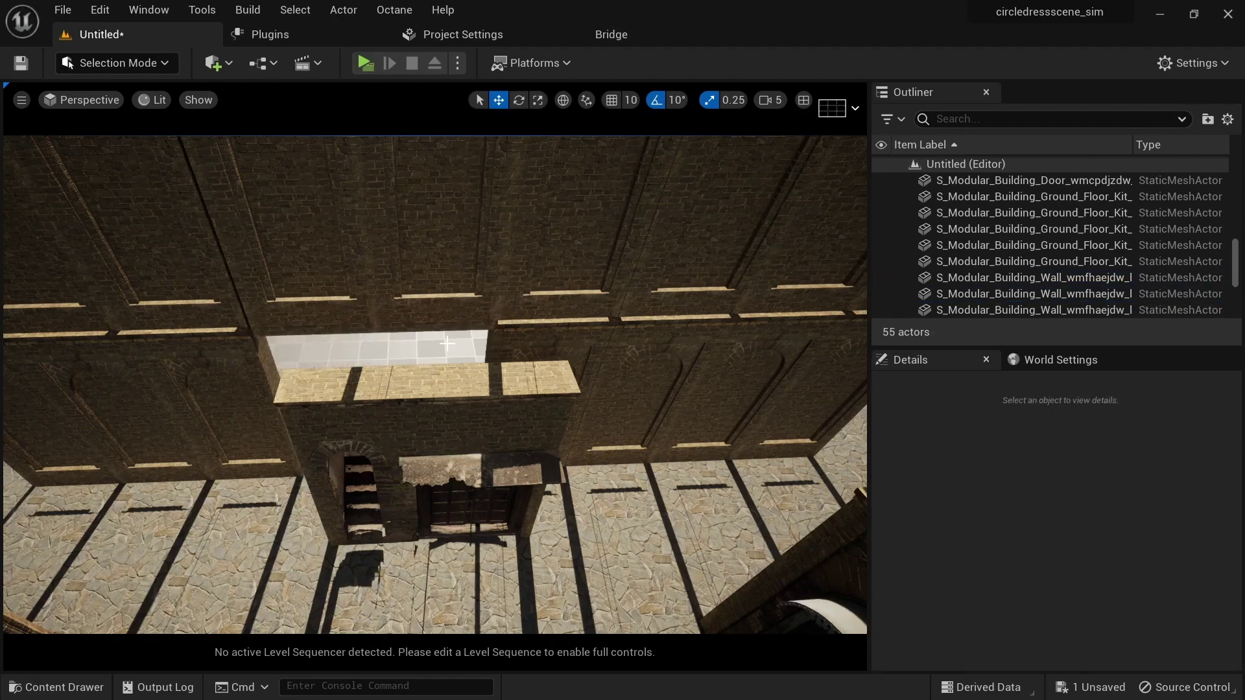
Push the ground-floor wall copy back along Y into the gap in the back wall's lower row.
scroll(420, 403, "down", 4)
left_click_drag(413, 420, 364, 460, "alt")
left_click(403, 362)
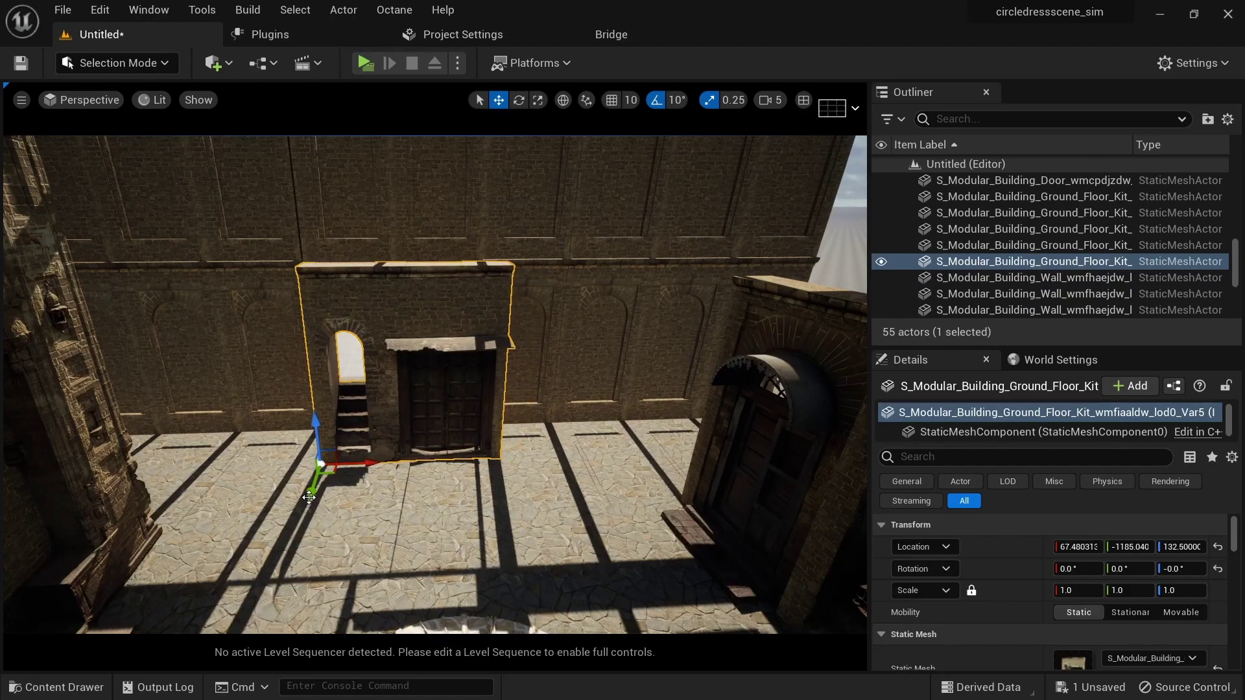
left_click_drag(311, 494, 371, 426)
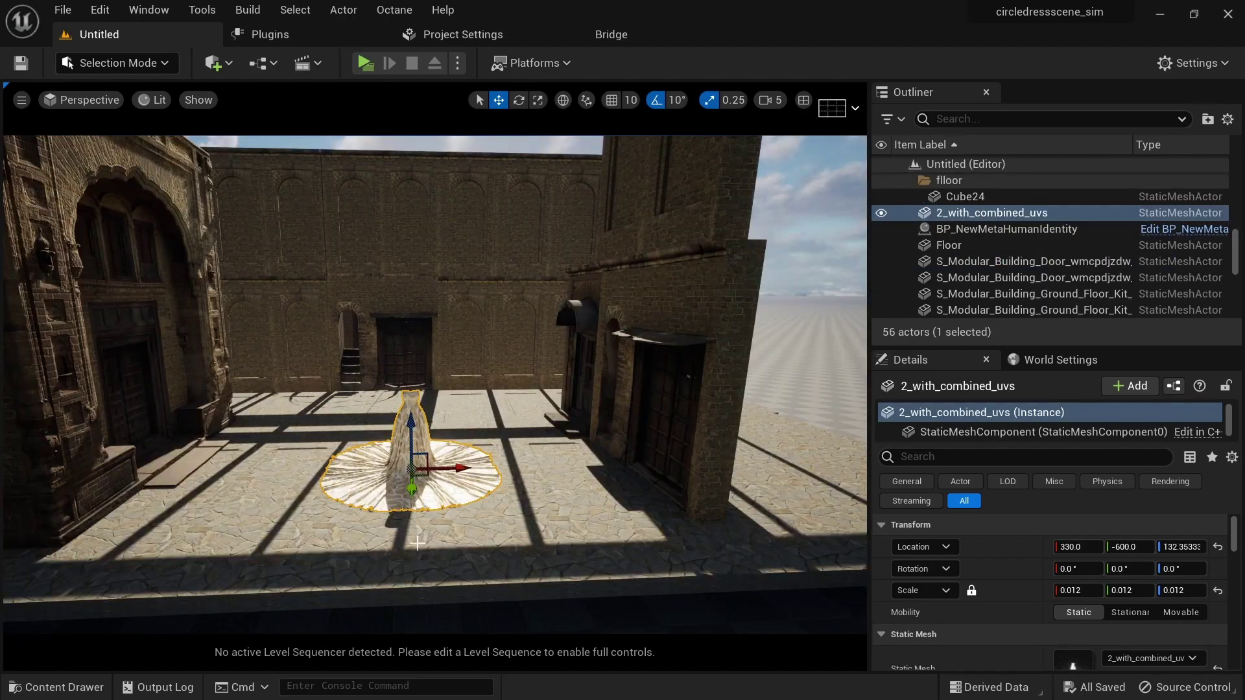
Duplicate the side building's upper wall panel along Y to about -993 so the copy sits above the arched doorway piece.
scroll(401, 535, "down", 2)
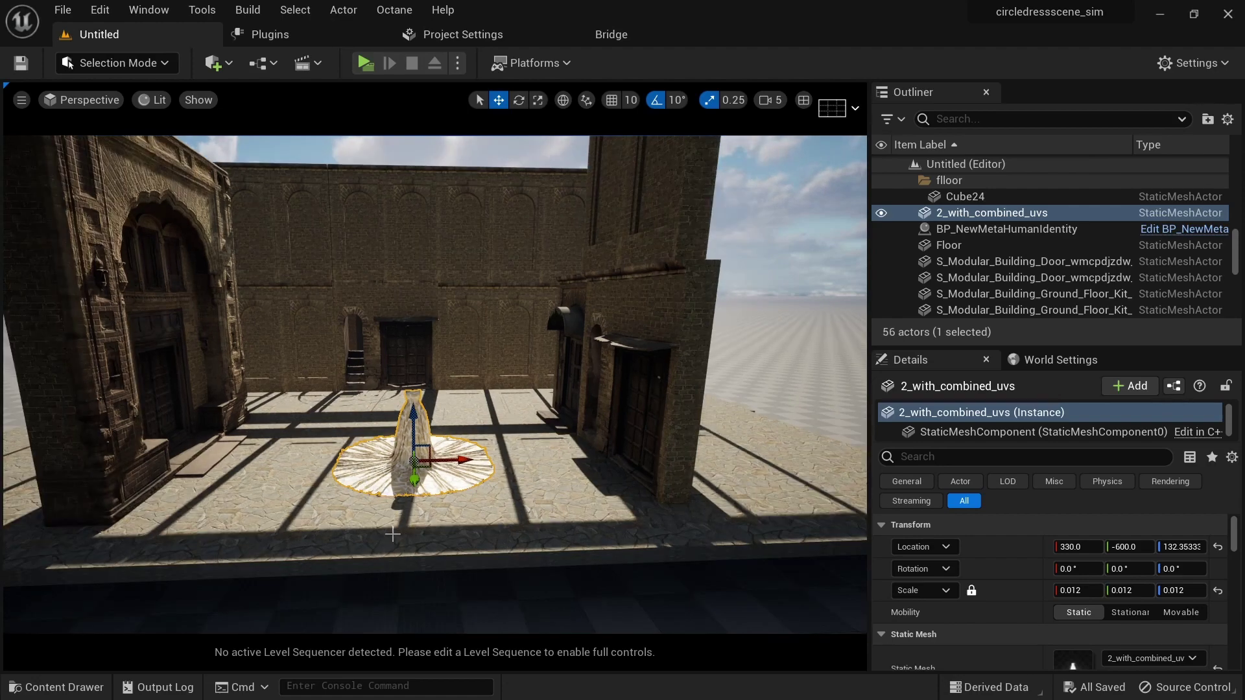
left_click_drag(393, 534, 391, 551)
right_click_drag(360, 532, 344, 396)
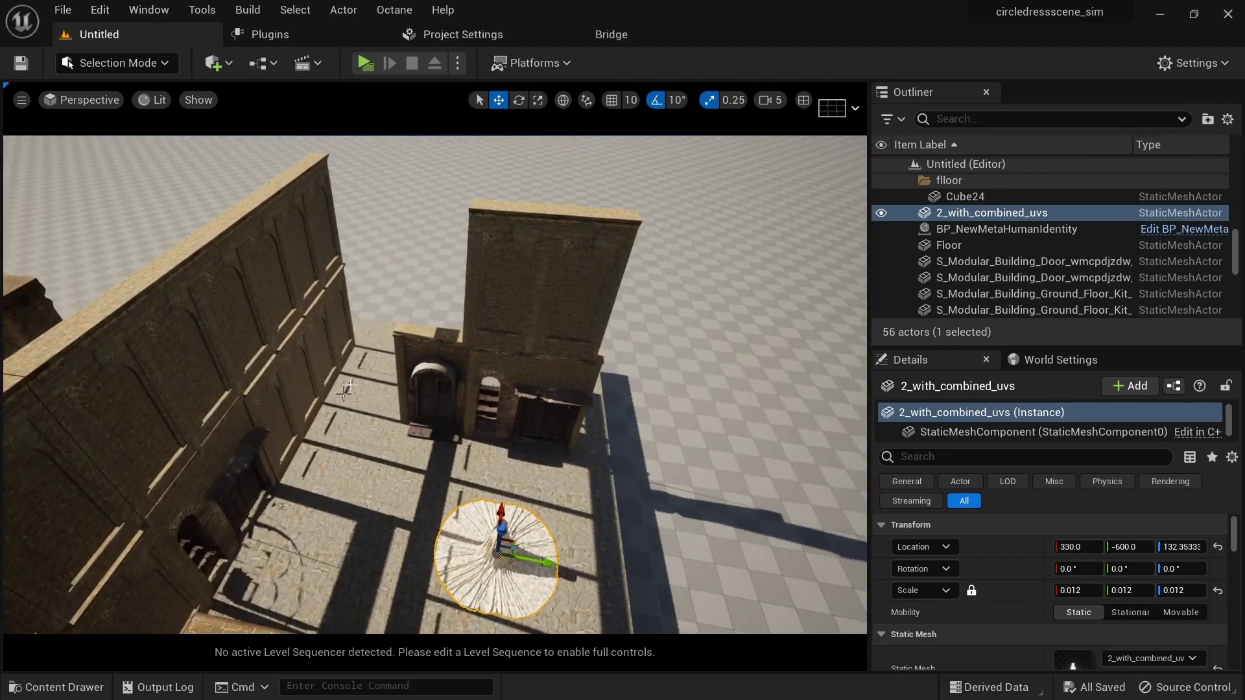
left_click(526, 293)
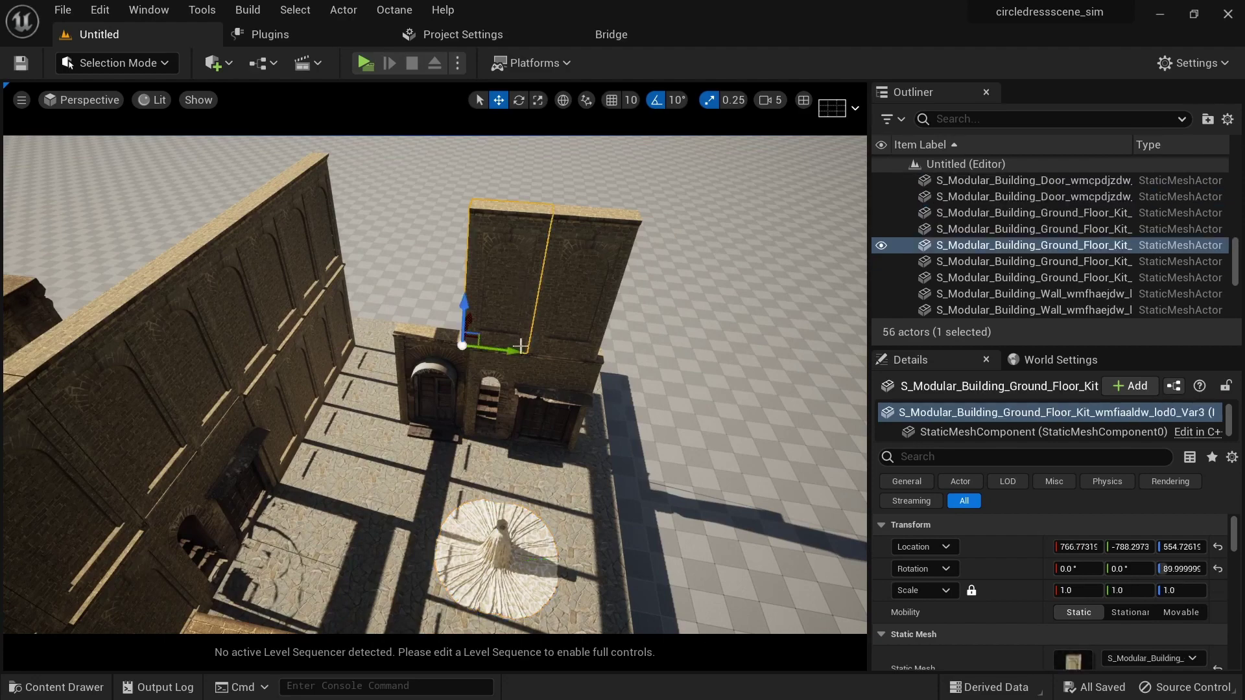
left_click_drag(508, 352, 441, 339, "alt")
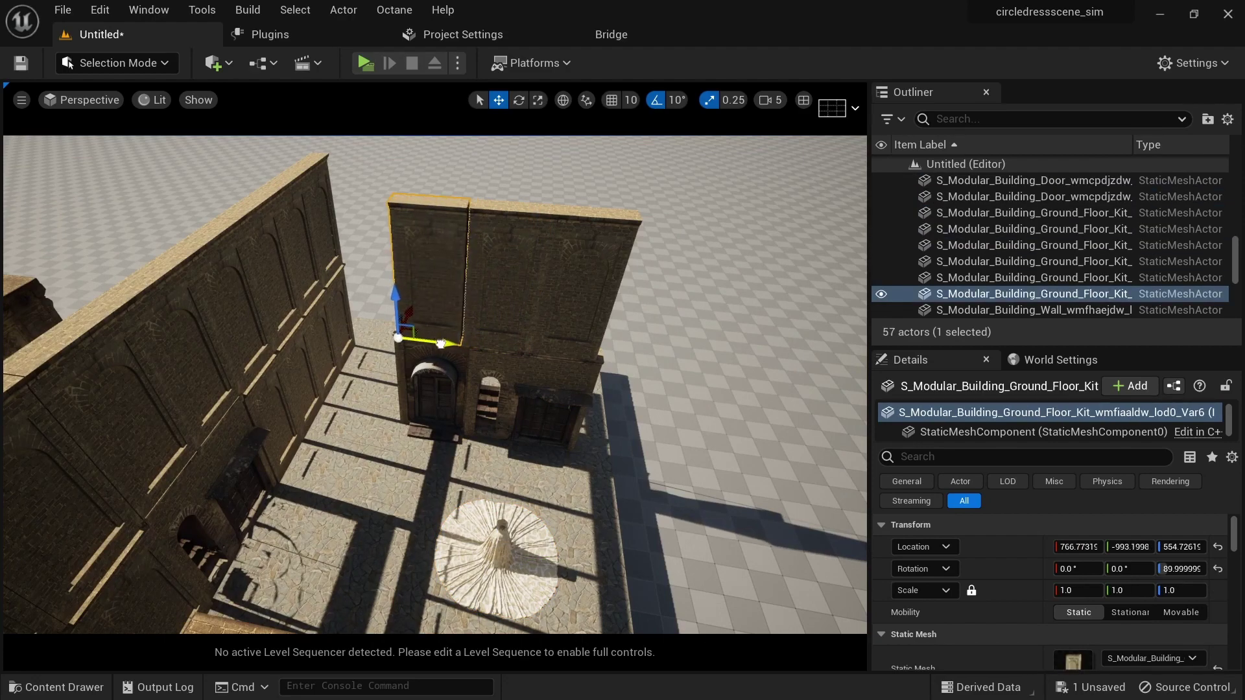
Place the Megascans Roman Arch mesh in front of the back wall, raised above the doorway, and shift it along X.
left_click(557, 293)
left_click(509, 305)
left_click_drag(600, 586, 447, 479, "alt")
middle_click_drag(514, 573, 454, 576)
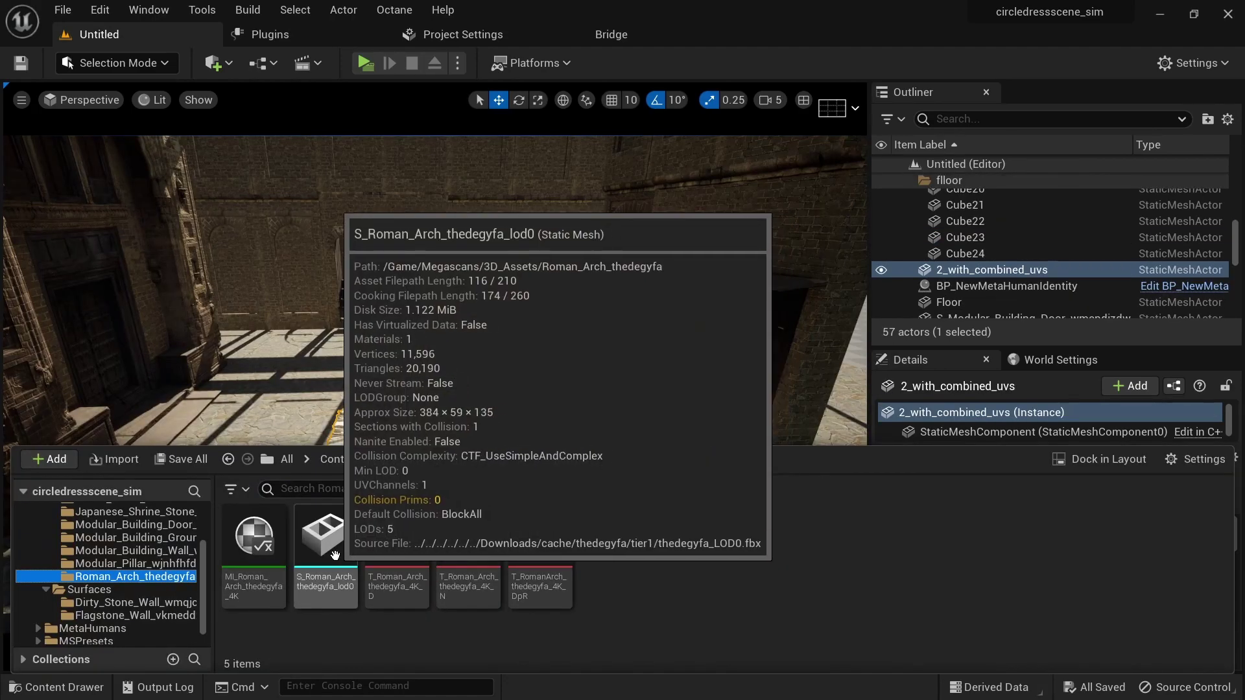
left_click_drag(259, 542, 383, 195)
left_click_drag(497, 378, 464, 347, "alt")
left_click_drag(463, 292, 464, 319, "alt")
left_click_drag(431, 245, 465, 245)
mouse_move(468, 306)
left_mouse_down("alt")
mouse_move(503, 280)
mouse_move(476, 236)
mouse_move(465, 296)
left_mouse_up("alt")
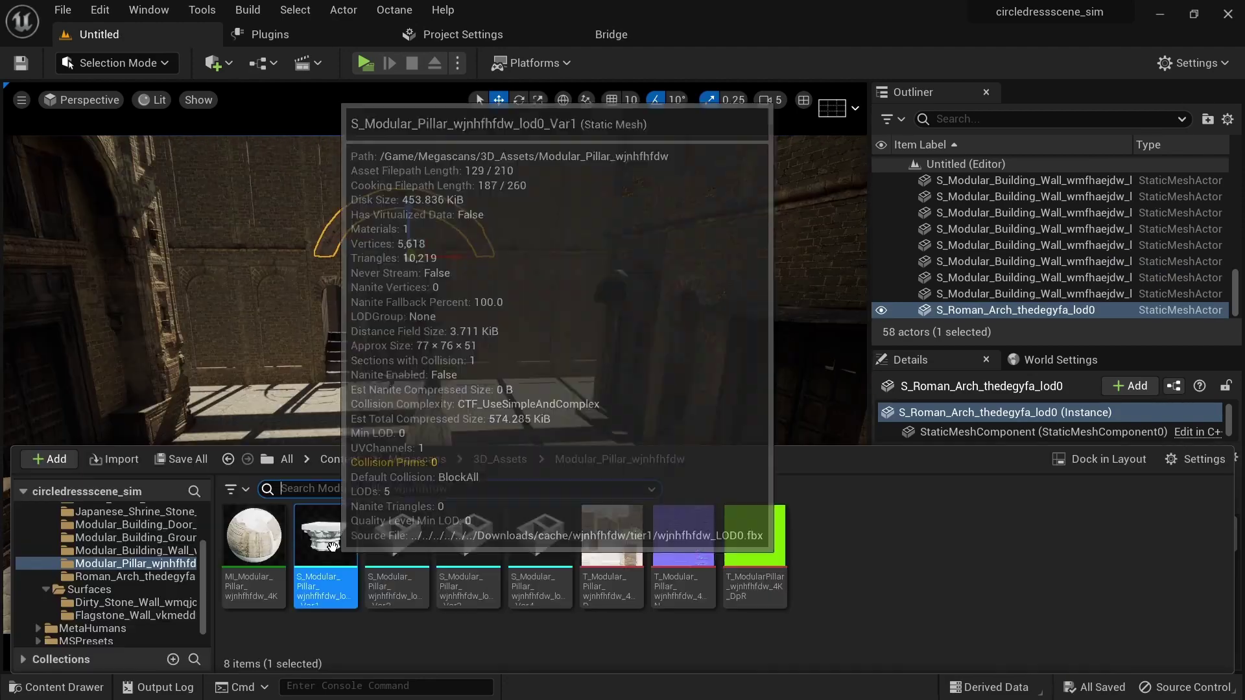
Place the first Modular Pillar piece, the capital, under one end of the arch at about X 151, Y -997, Z 434.
left_click_drag(332, 547, 321, 337)
left_click_drag(290, 417, 302, 447, "alt")
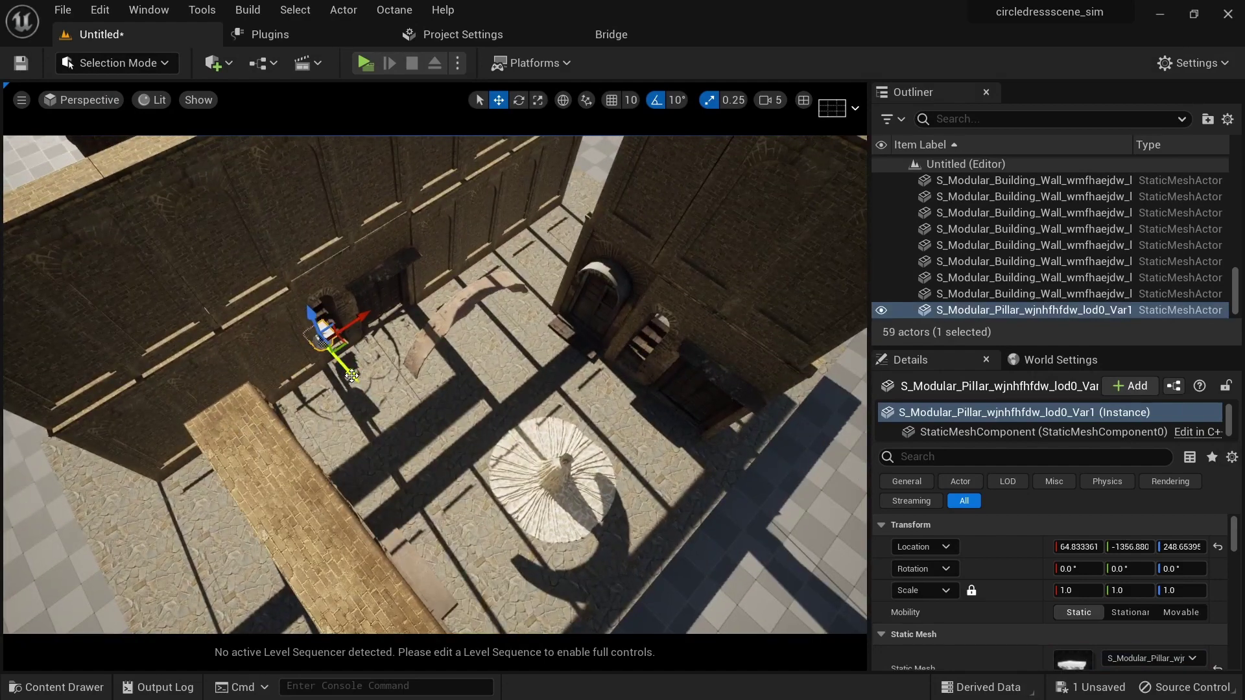
left_click_drag(494, 441, 439, 392, "alt")
scroll(431, 429, "up", 3)
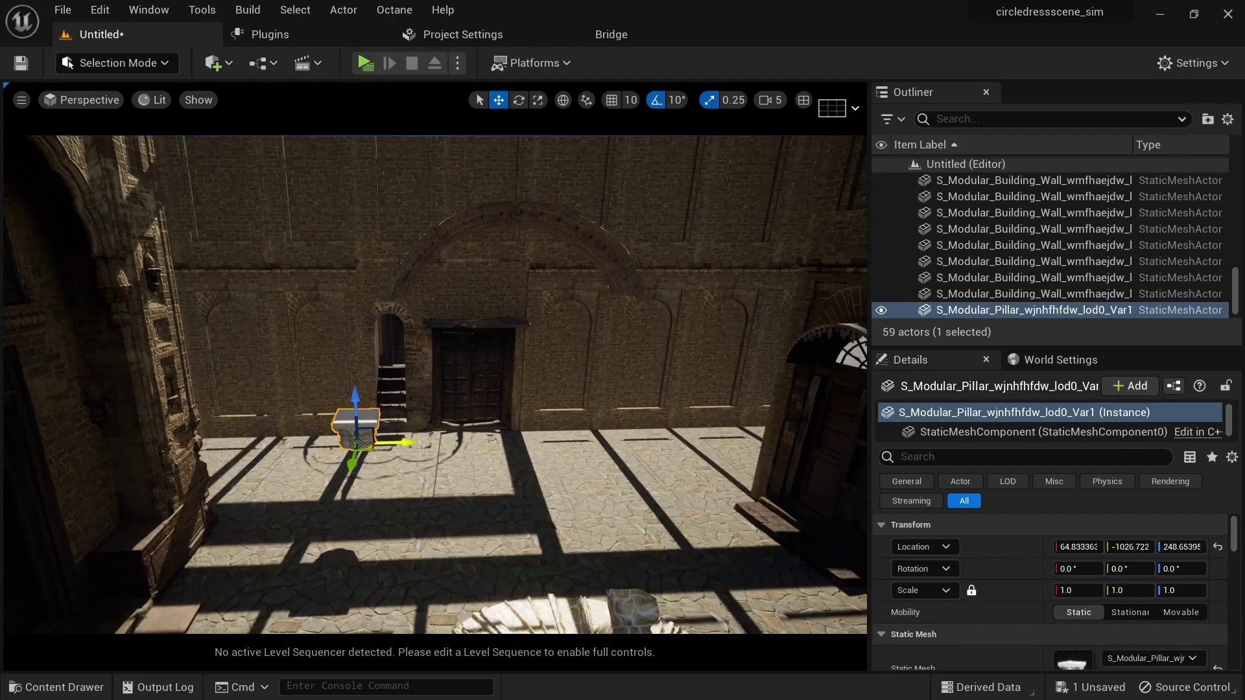
left_click_drag(407, 403, 391, 310)
left_click_drag(306, 354, 528, 477, "alt")
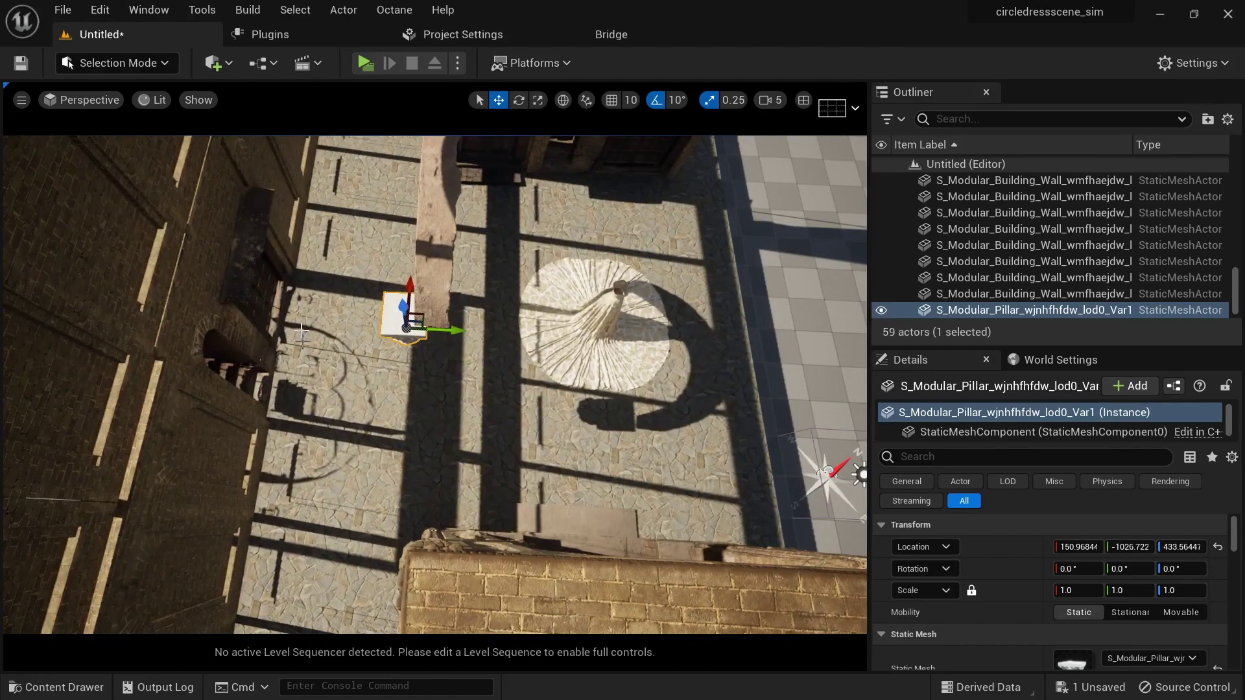
left_click_drag(452, 332, 460, 334)
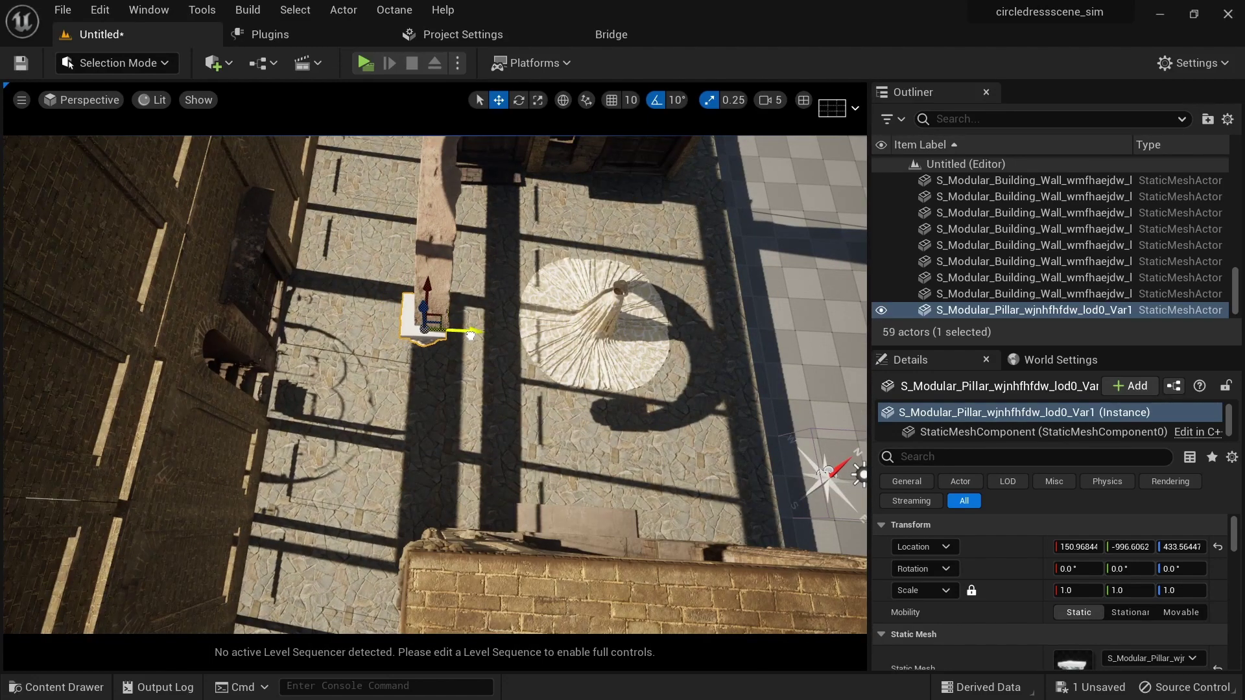
right_click_drag(501, 411, 447, 361)
scroll(458, 385, "up", 3)
mouse_move(492, 491)
left_mouse_down("alt")
mouse_move(522, 518)
mouse_move(496, 490)
left_mouse_up("alt")
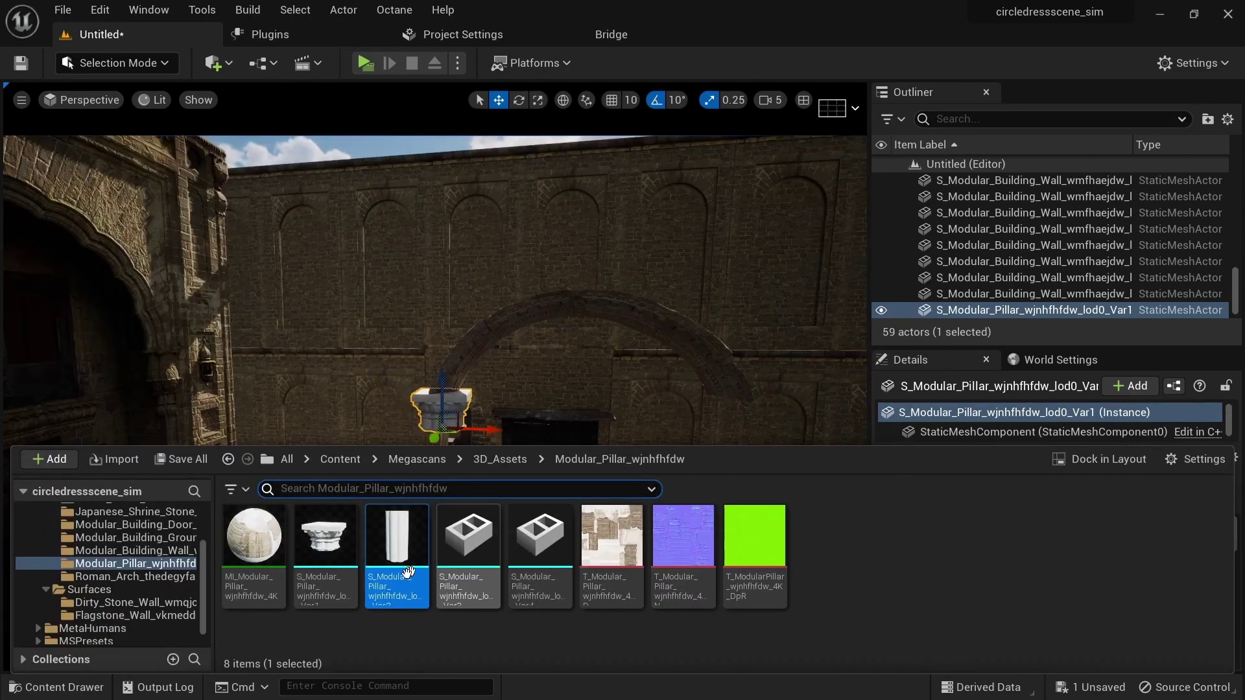
Place the Modular Pillar Var2 shaft piece directly beneath the capital, at about X 129, Y -1040, Z 314.
left_click_drag(421, 568, 434, 541)
left_click_drag(434, 541, 312, 533, "alt")
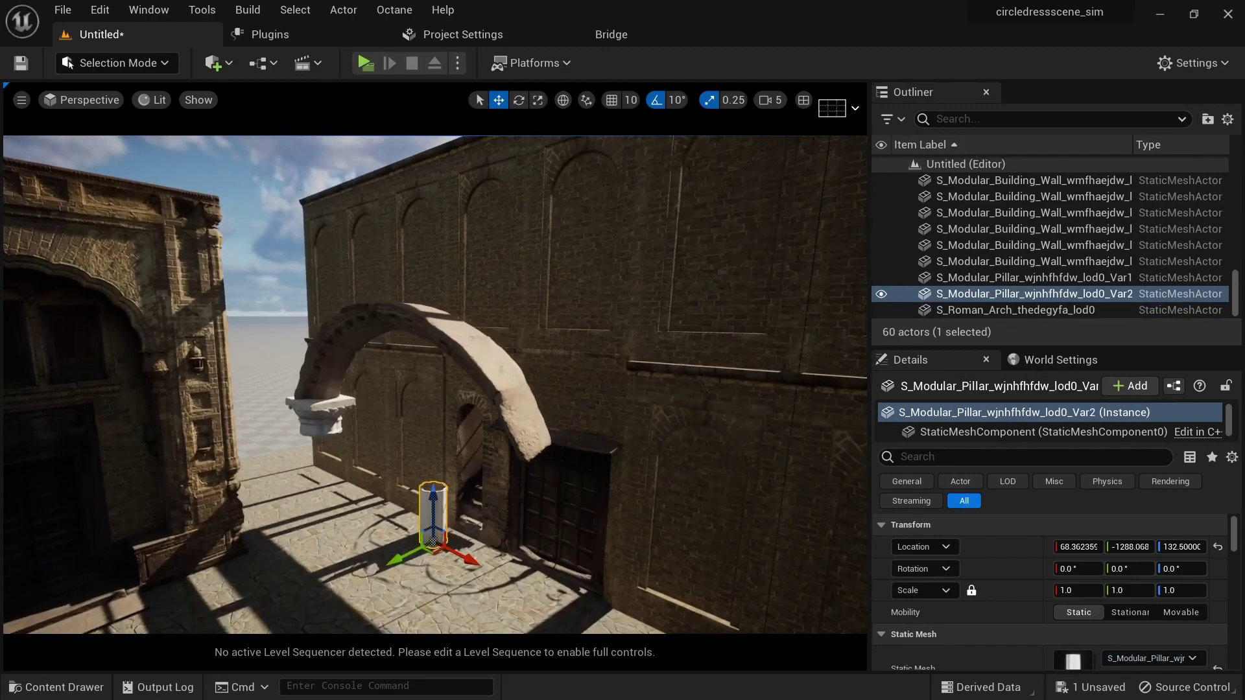
left_click_drag(399, 559, 266, 560)
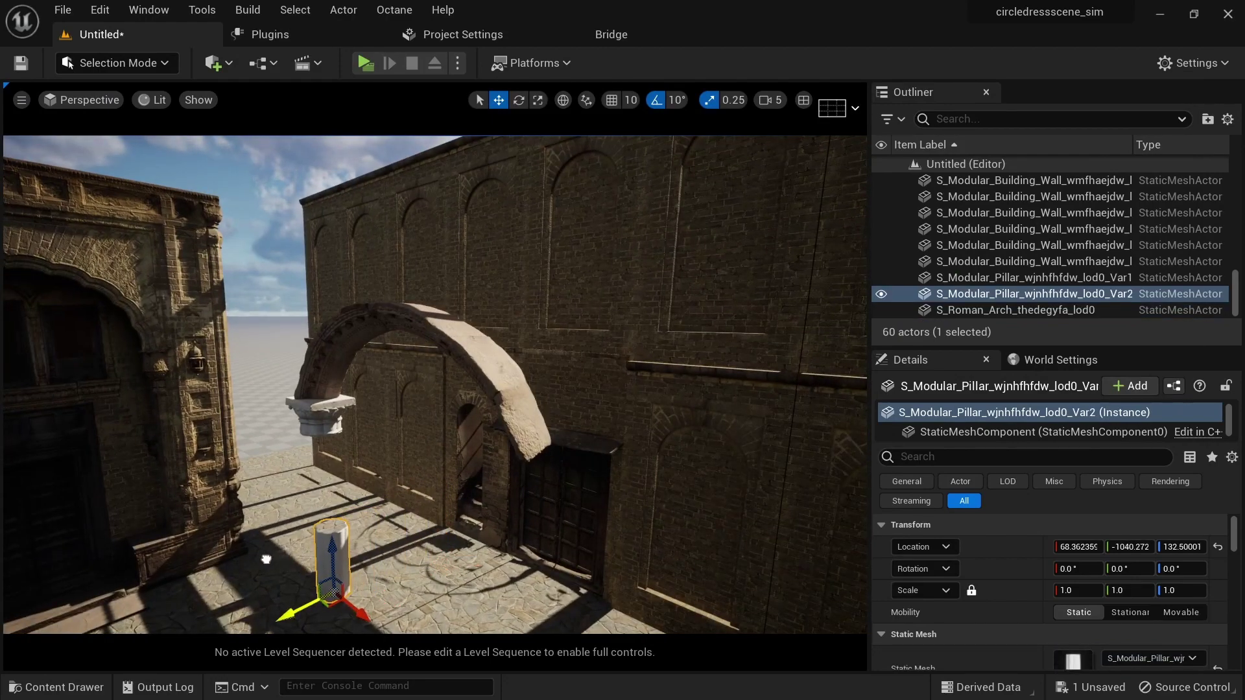
left_click_drag(202, 594, 206, 609, "alt")
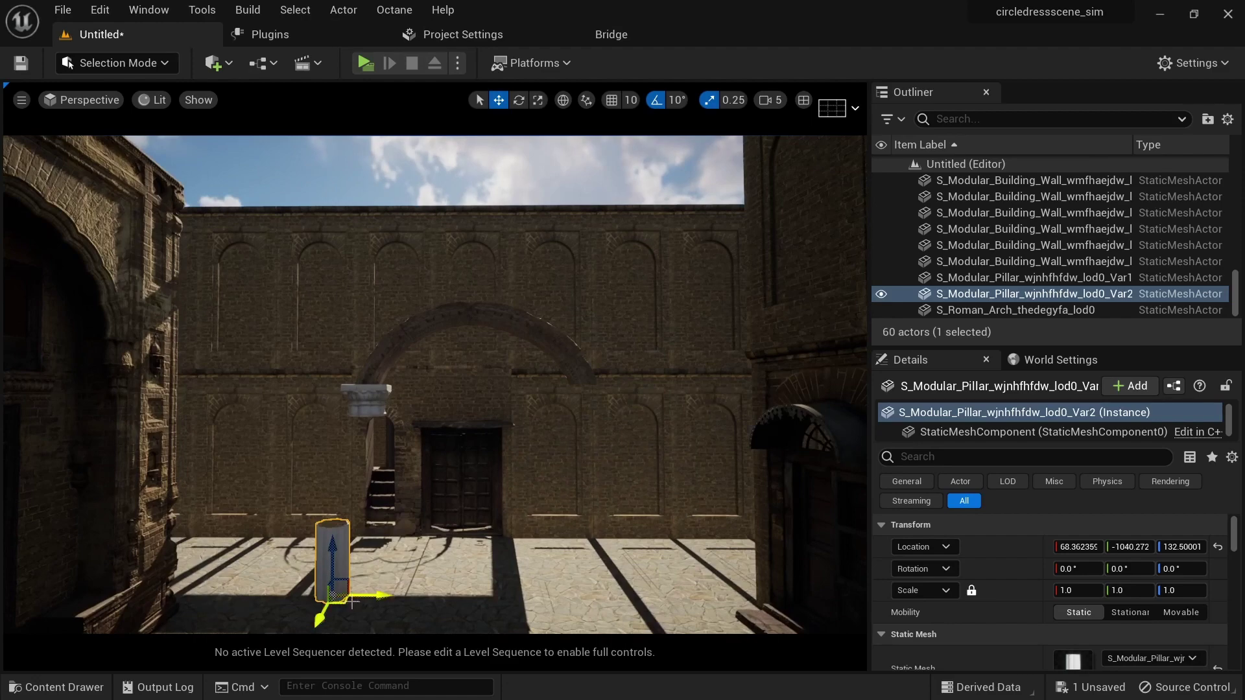
left_click_drag(363, 595, 398, 595)
left_click_drag(364, 552, 360, 444)
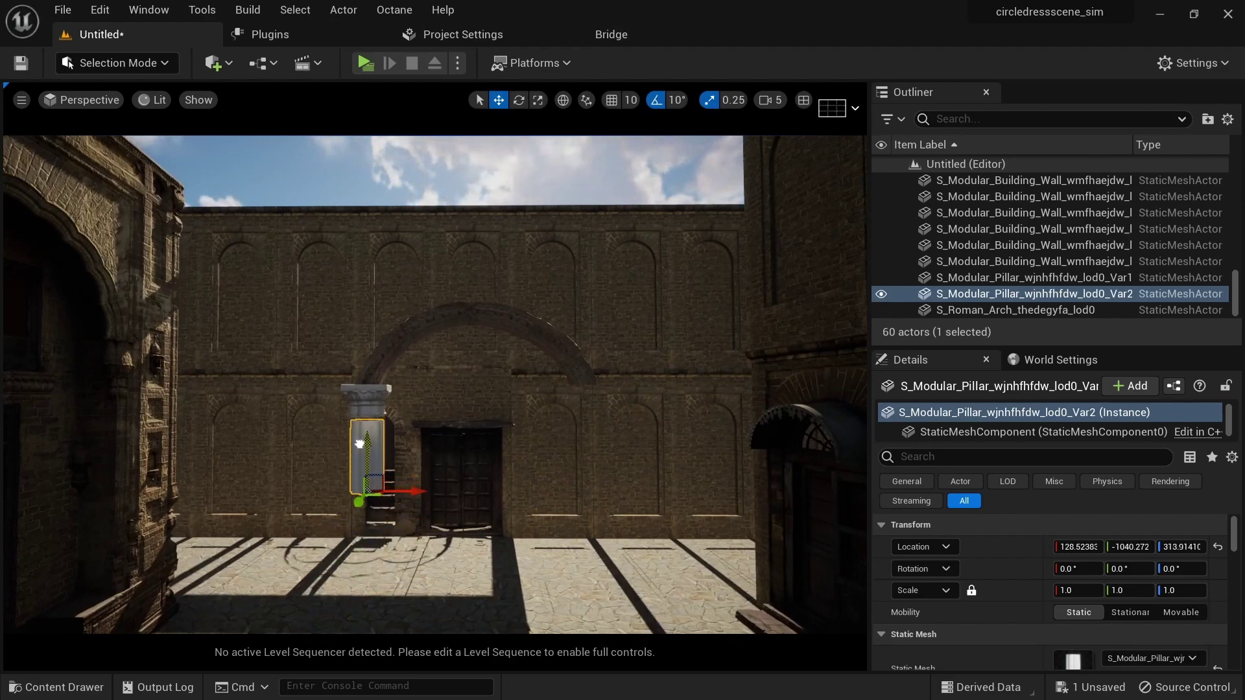
Add the remaining Modular Pillar pieces, Var3 and Var4, beneath the shaft to complete the column down to the floor.
key("ctrl+space")
left_click_drag(281, 454, 208, 532)
key("f")
left_click_drag(465, 371, 472, 376)
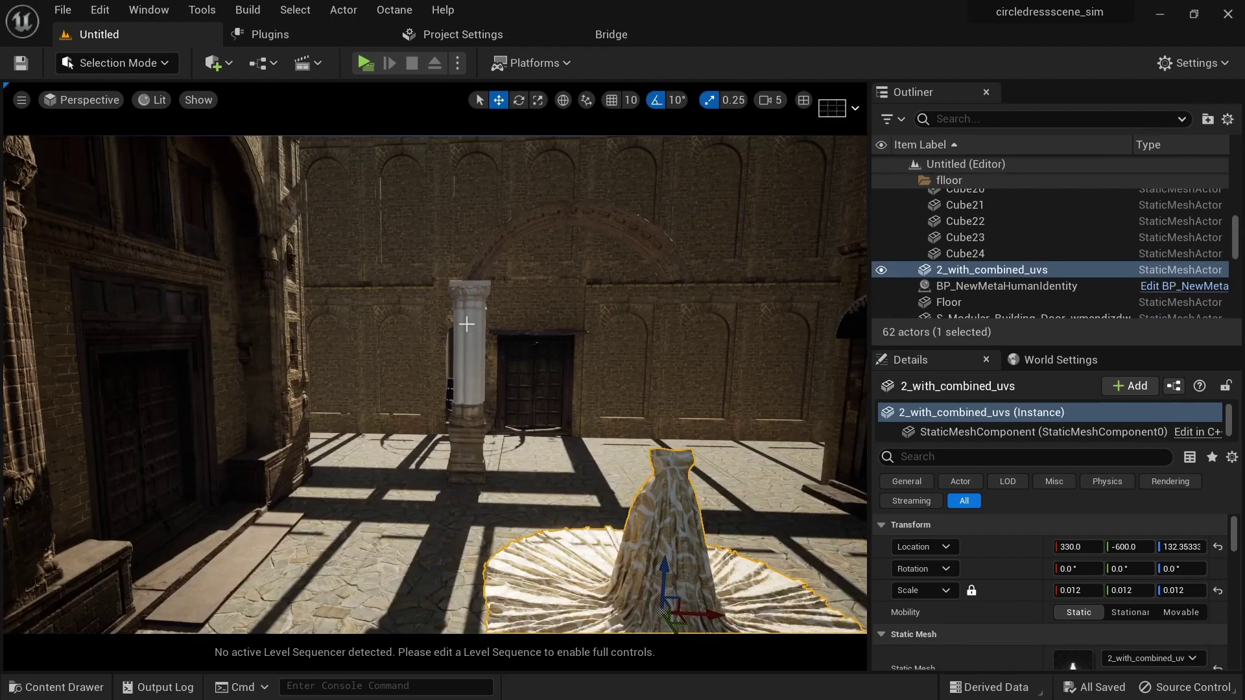
Duplicate all four pieces of the finished pillar along X so the copy supports the other end of the arch.
left_click(469, 343)
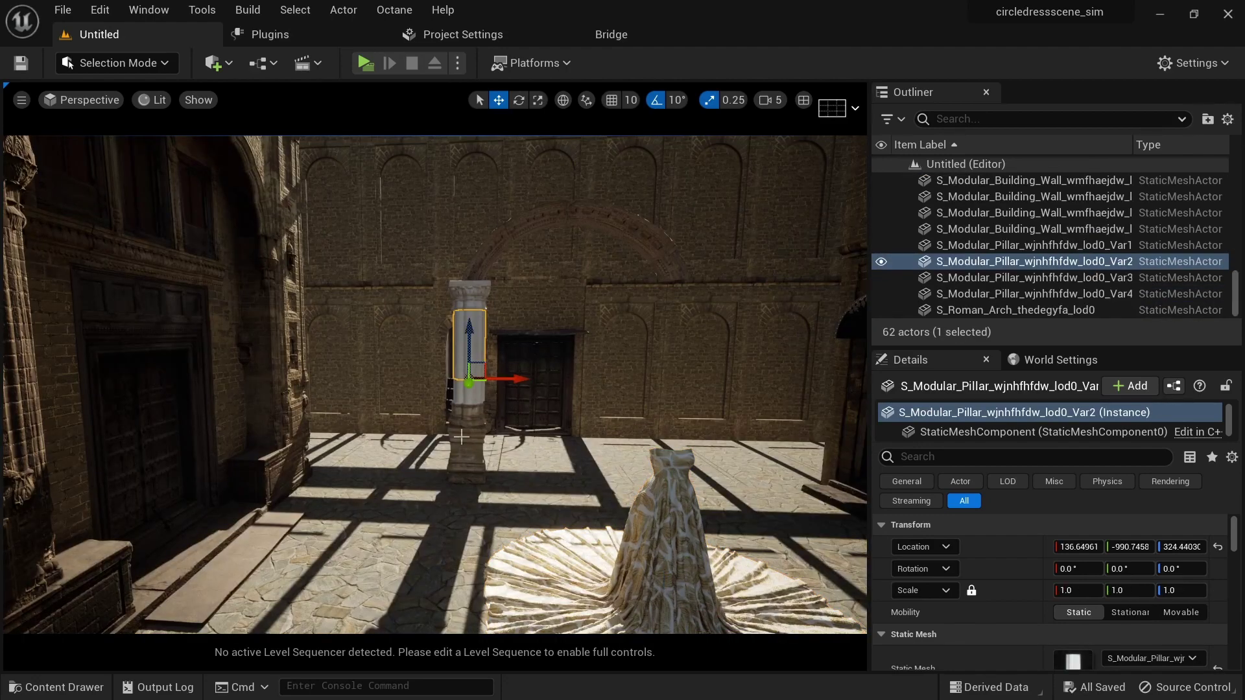
left_click(471, 412, "ctrl")
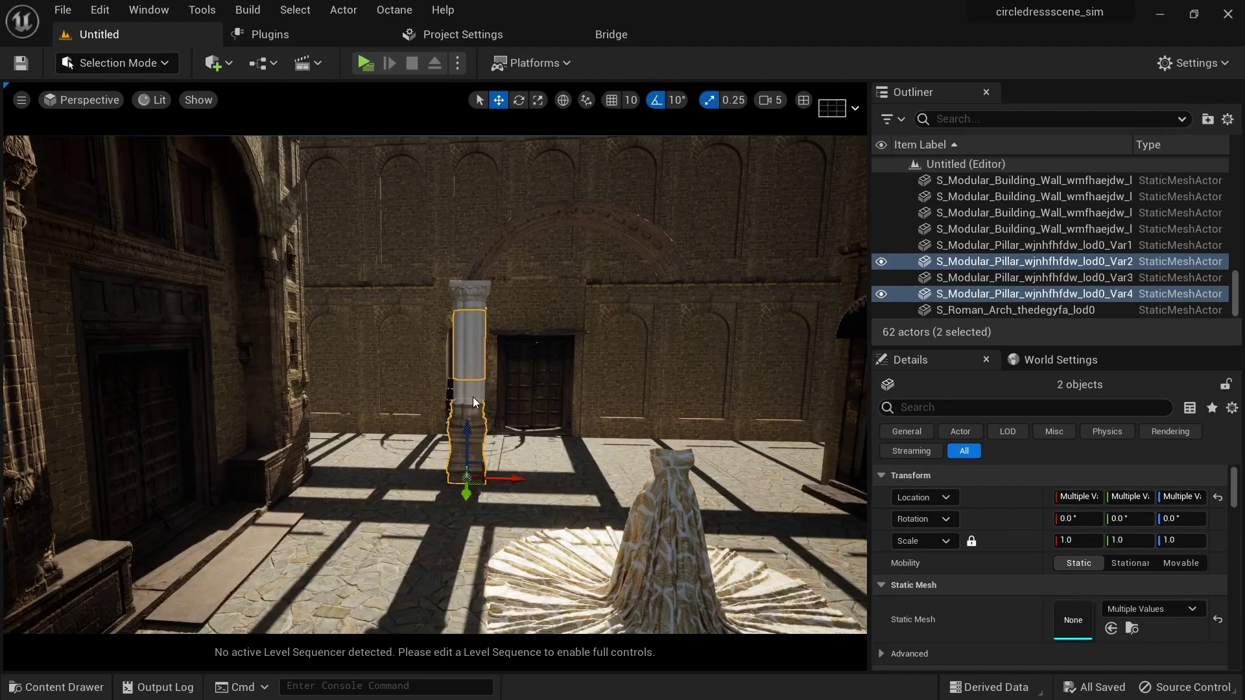
left_click(467, 276, "ctrl")
left_click(474, 296, "ctrl")
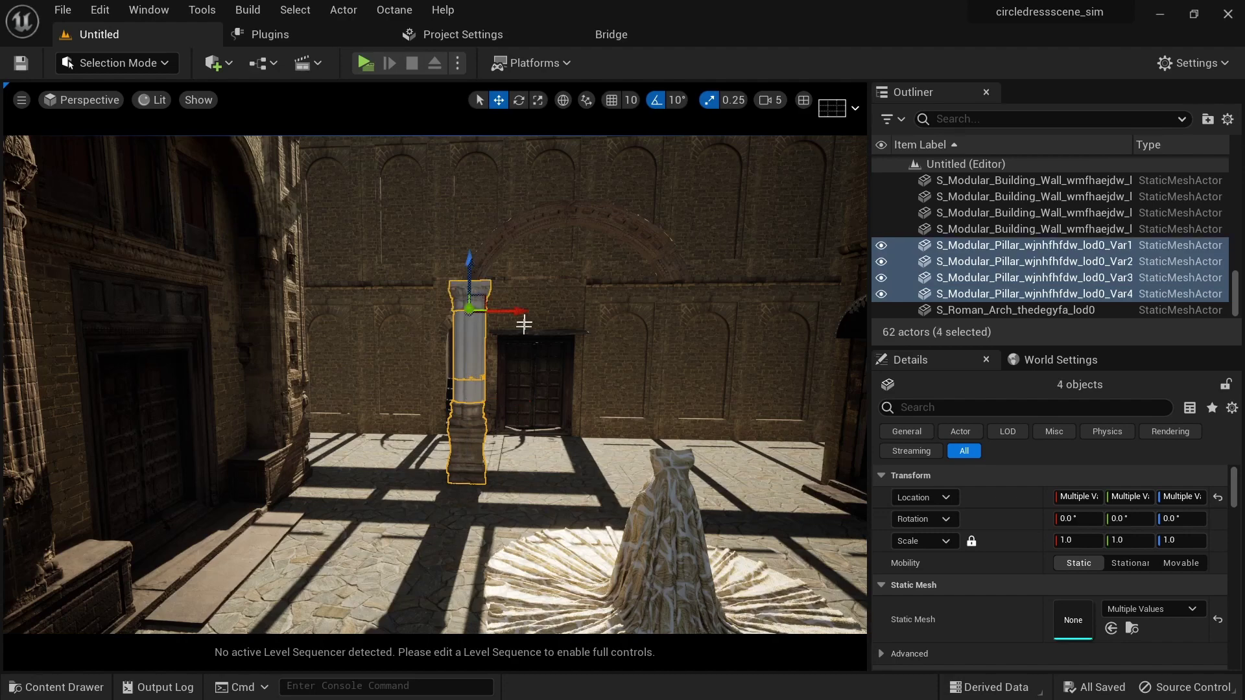
left_click_drag(518, 312, 730, 330, "alt")
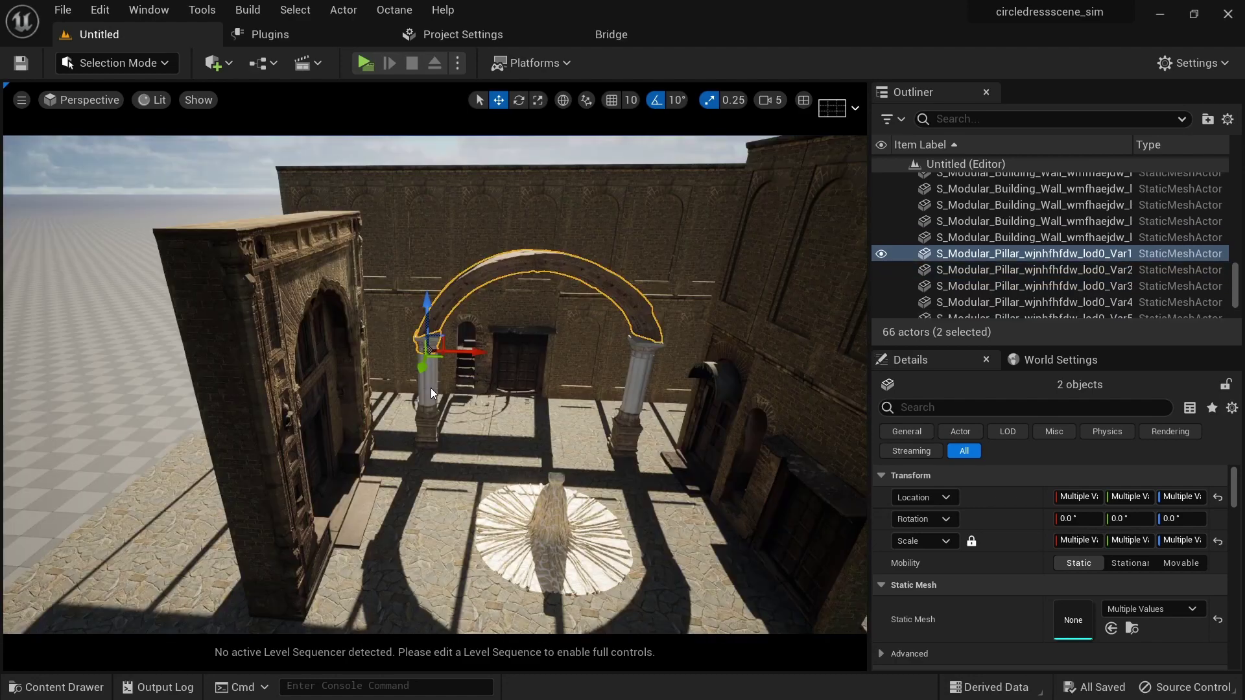
Select the arch with all eight pieces of its two pillars and duplicate the set twice forward along Y.
left_click(431, 387, "ctrl")
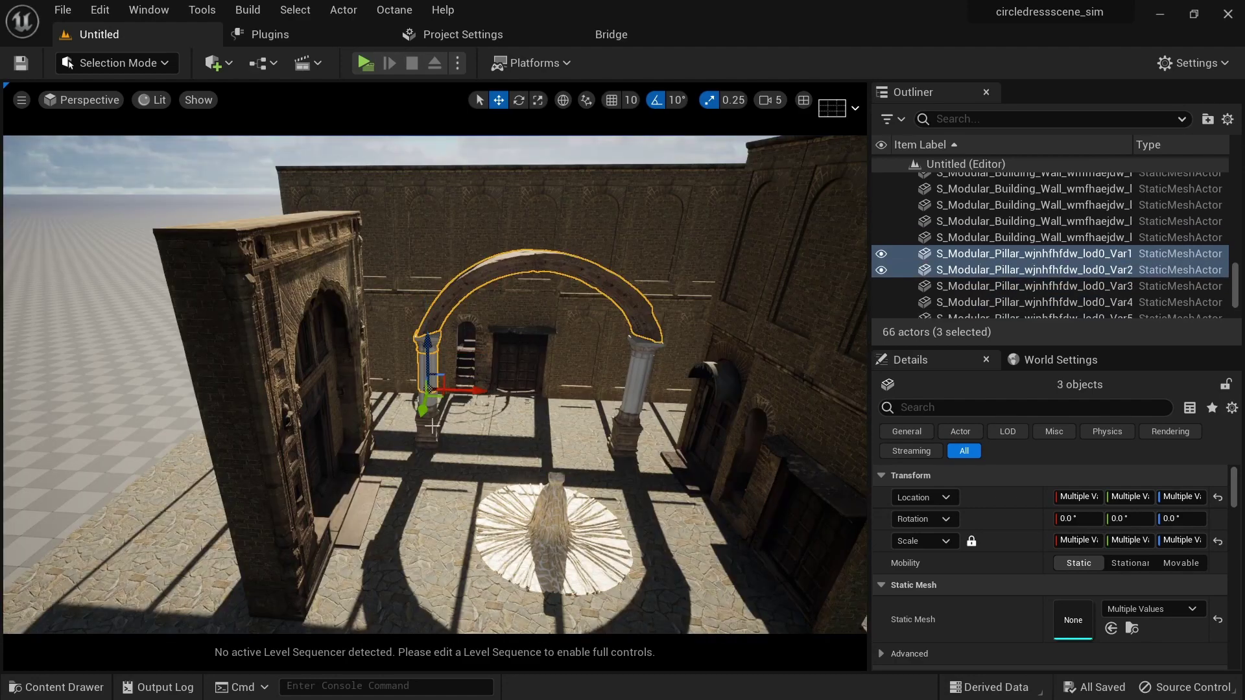
left_click(431, 424, "ctrl")
left_click(433, 401, "ctrl")
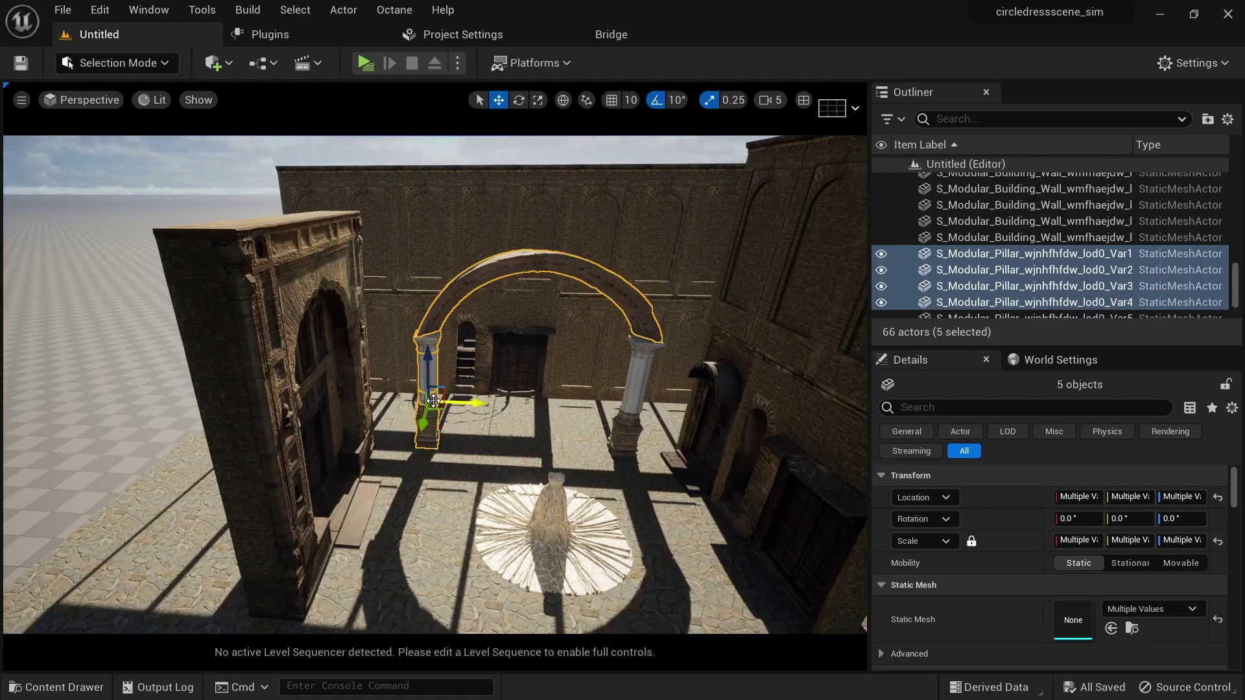
left_click(644, 352, "ctrl")
left_click(637, 389, "ctrl")
left_click(627, 422, "ctrl")
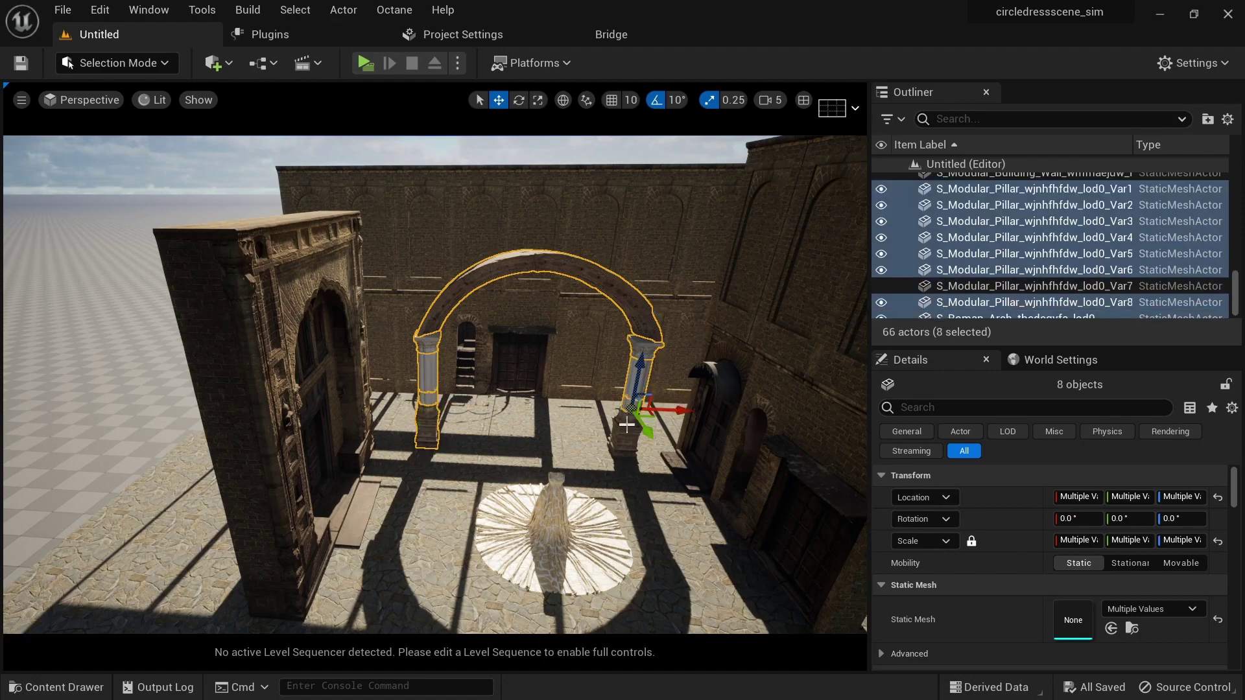
left_click(627, 431, "ctrl")
scroll(508, 462, "down", 5)
left_click_drag(500, 494, 568, 534, "alt")
left_click_drag(591, 432, 506, 493, "alt")
scroll(598, 537, "down", 3)
left_click_drag(655, 571, 415, 506, "alt")
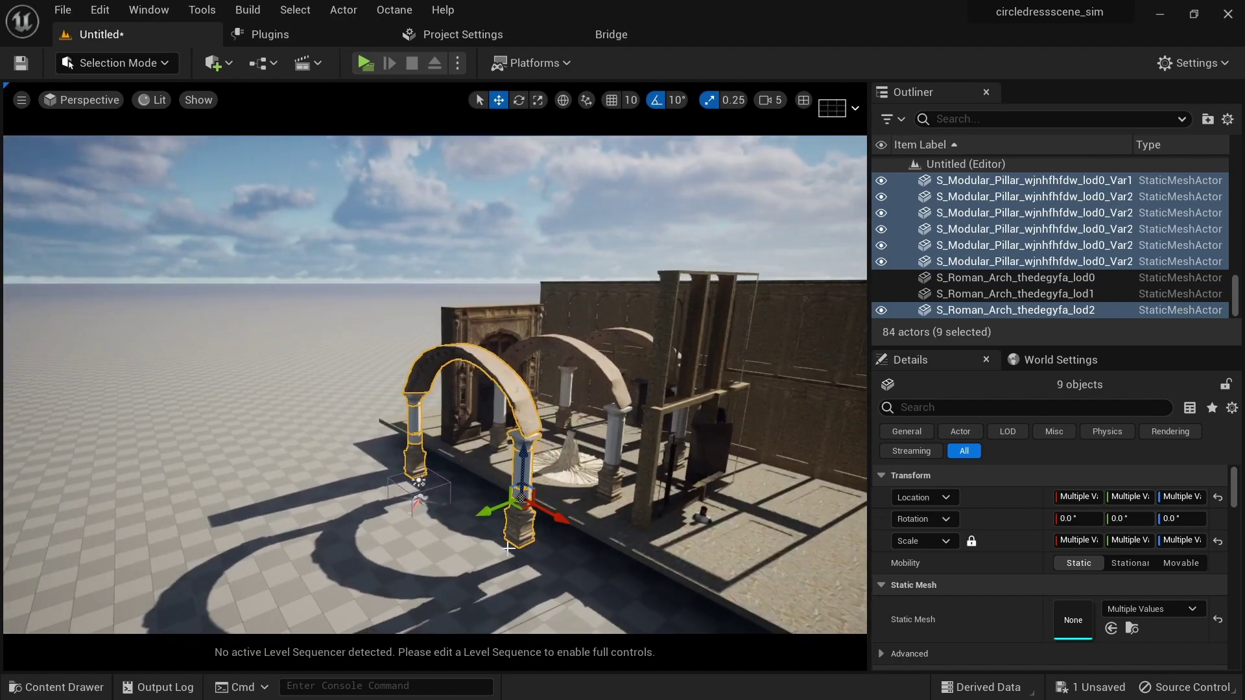
Duplicate the arch-and-pillars set two more times forward along Y to extend the arcade, and save the level.
left_click_drag(491, 512, 364, 534, "alt")
left_click_drag(202, 549, 496, 535, "alt")
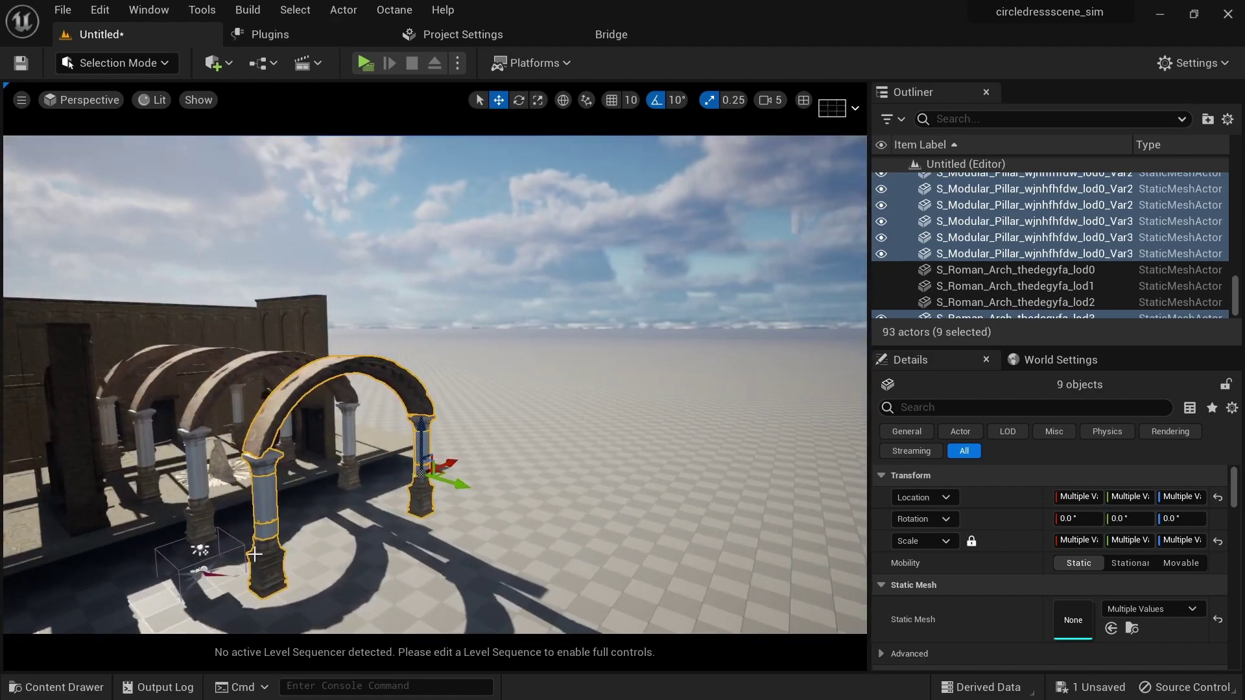
left_click_drag(334, 538, 596, 585, "alt")
left_click_drag(458, 577, 332, 490, "alt")
middle_click_drag(428, 582, 427, 631)
key("ctrl+s")
scroll(407, 504, "up", 4)
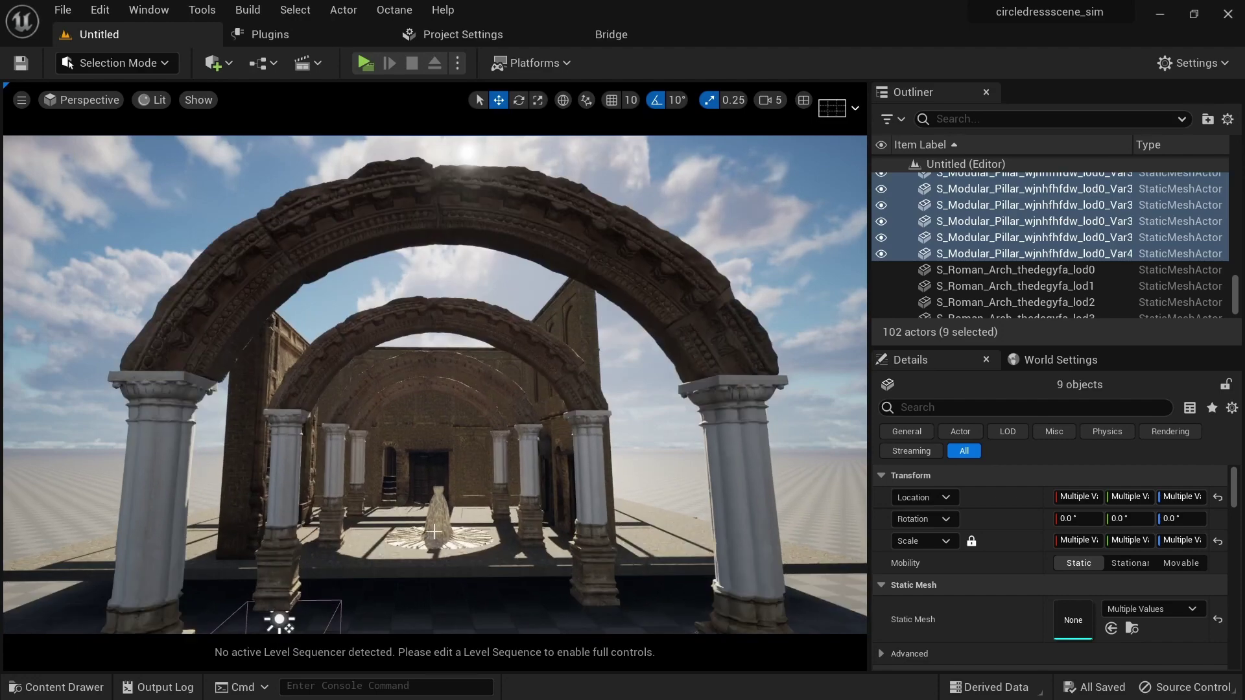
Duplicate the large arched doorway building forward along Y to about 241.
left_click(434, 531)
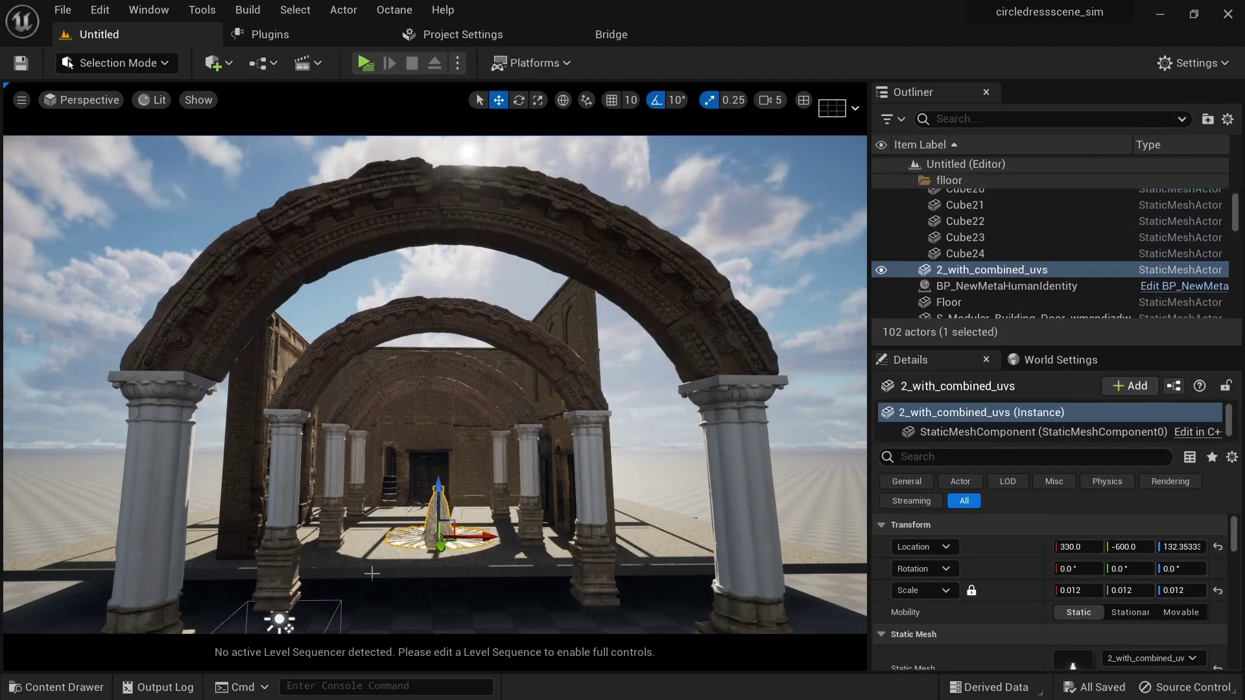
scroll(374, 574, "up", 4)
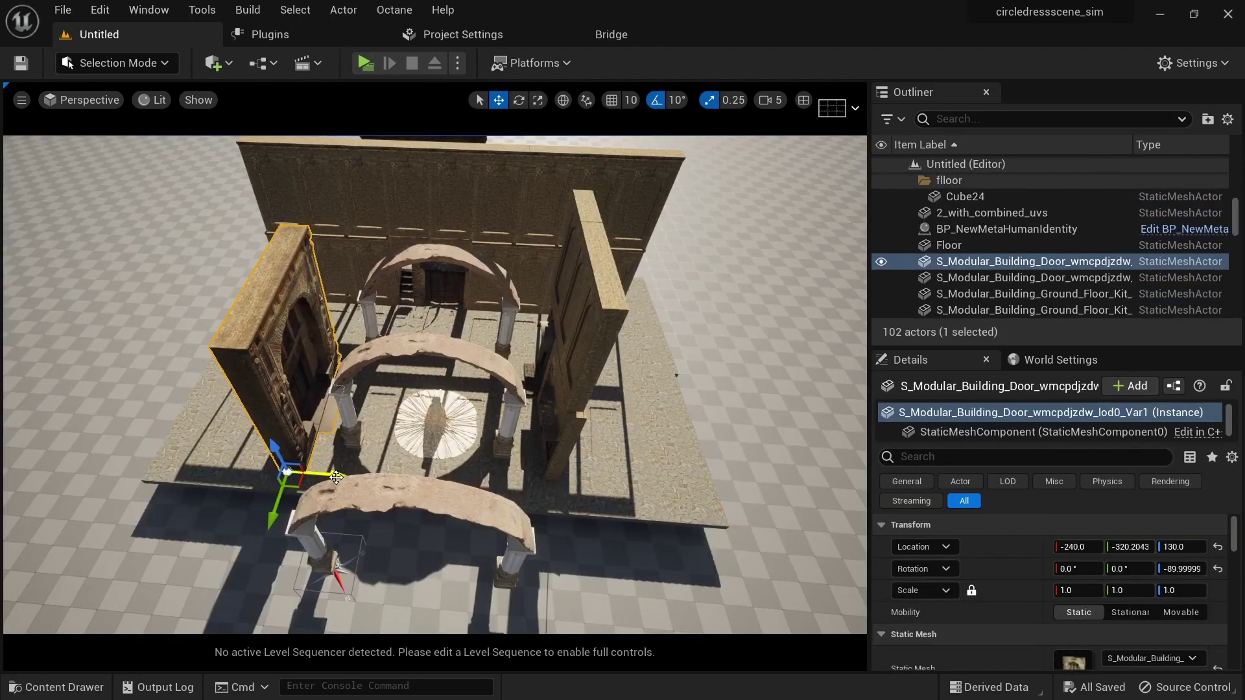
scroll(330, 478, "down", 3)
left_click_drag(305, 495, 268, 628, "alt")
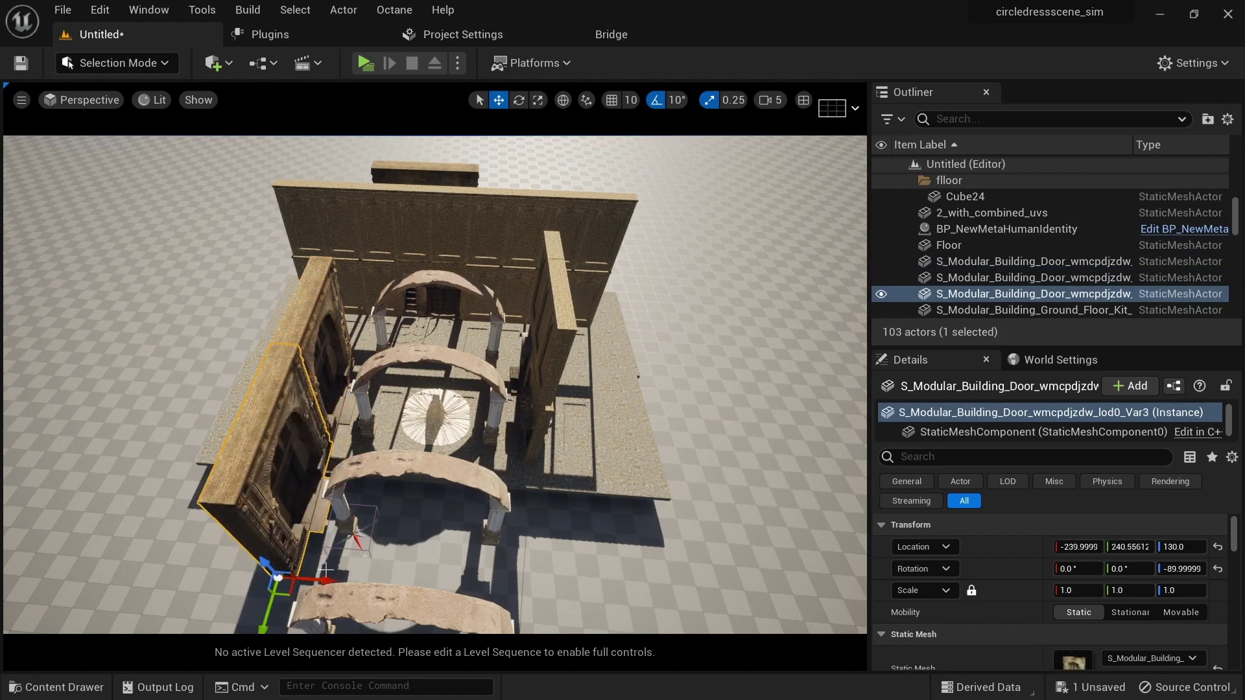
Move the doorway building copy to X about 826, rotate it to -270° about Z, and pull it back along Y against the side wall.
left_click_drag(323, 581, 595, 611)
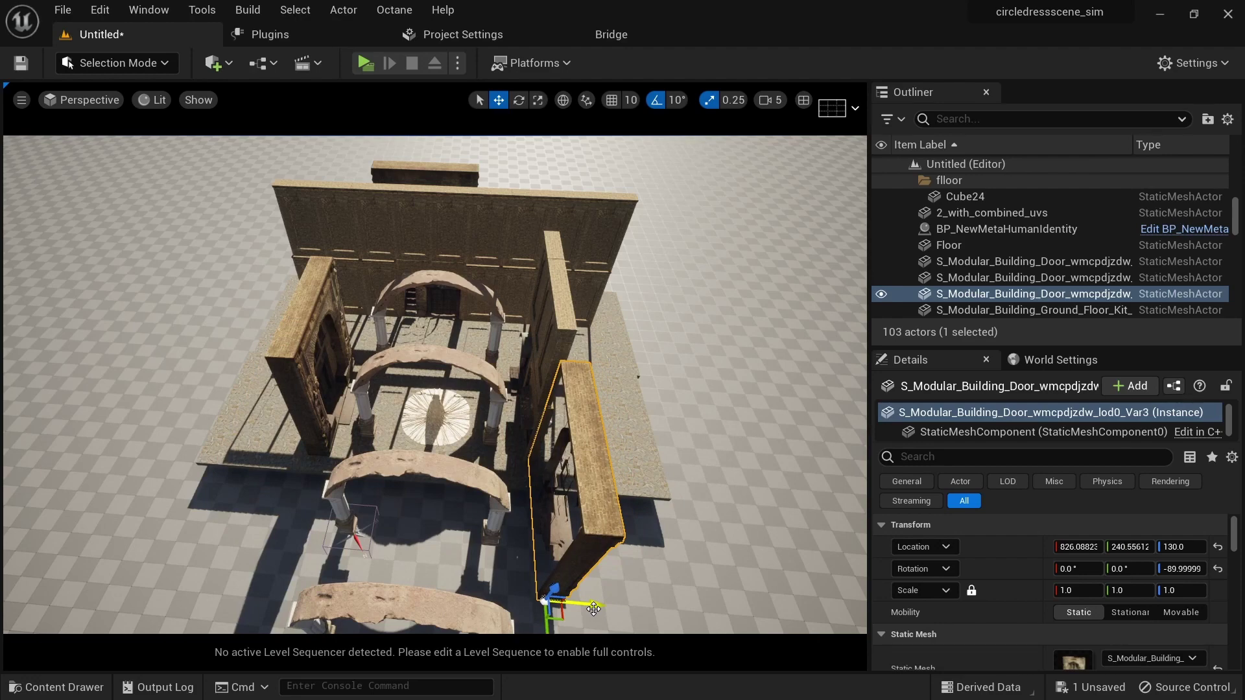
key("e")
right_click_drag(571, 608, 499, 559)
left_click_drag(491, 561, 373, 464)
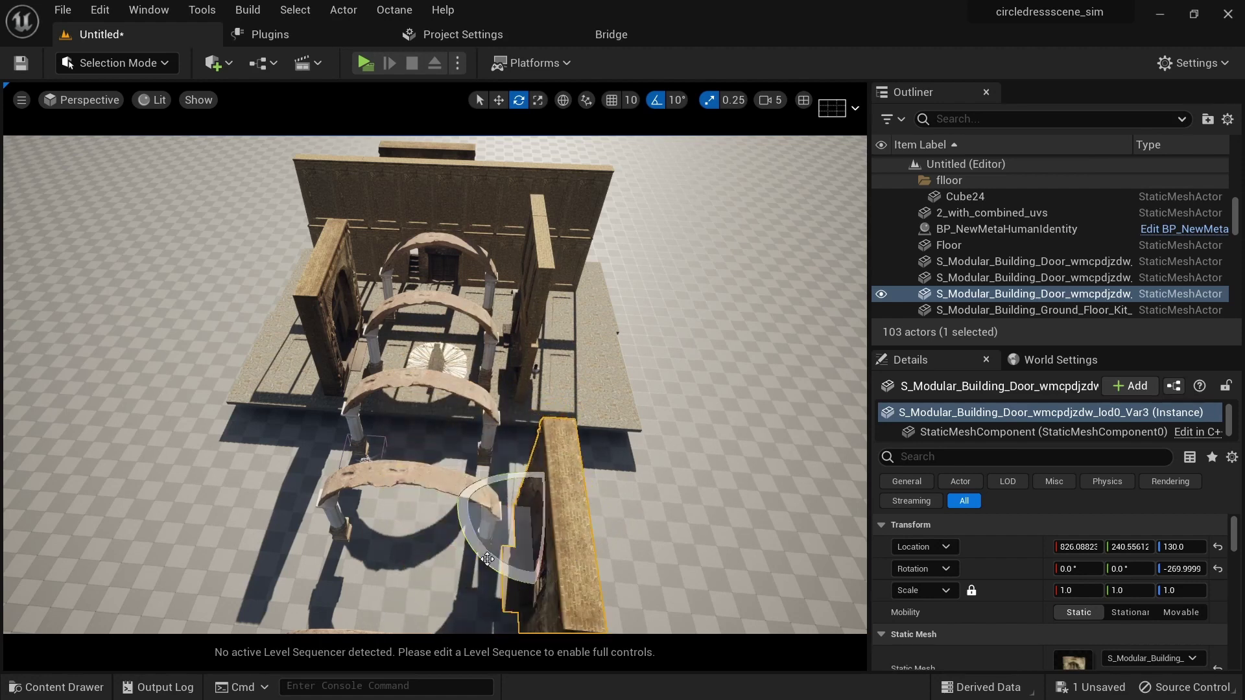
key("w")
left_click_drag(532, 553, 524, 430)
Select the five upper and lower ground-floor kit pieces of the side building and duplicate them along X to the opposite side of the courtyard.
left_click_drag(293, 456, 551, 383, "alt")
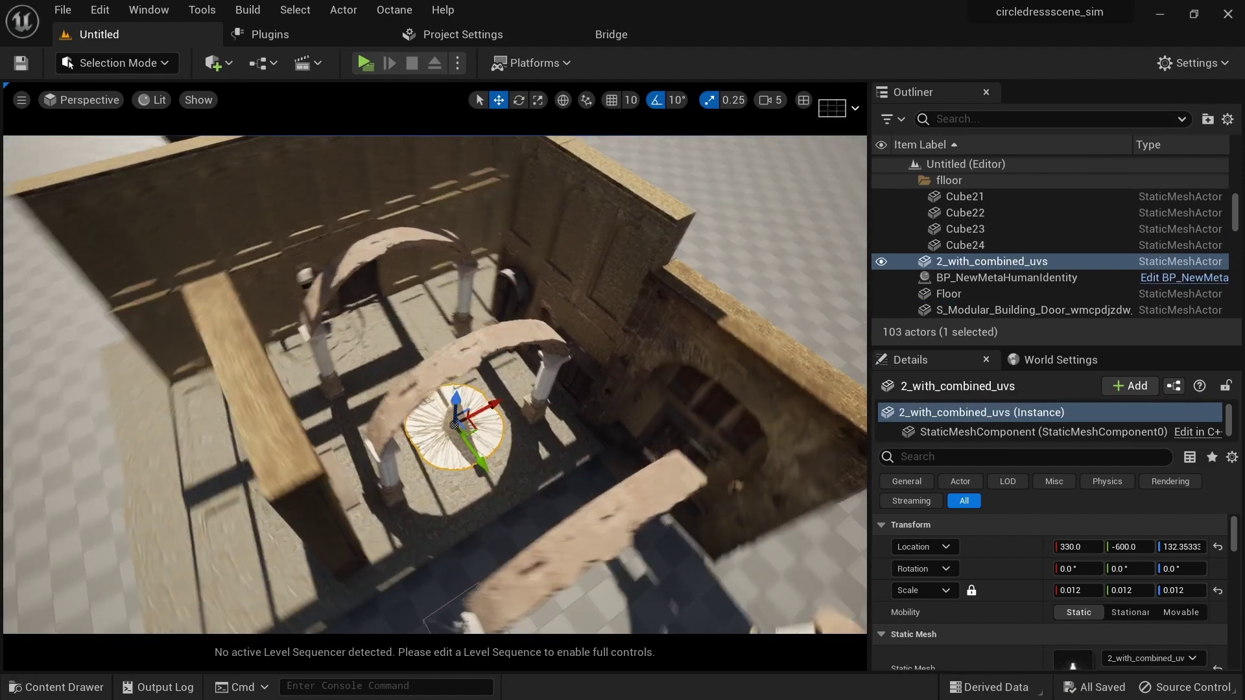
left_click_drag(477, 553, 512, 544, "alt")
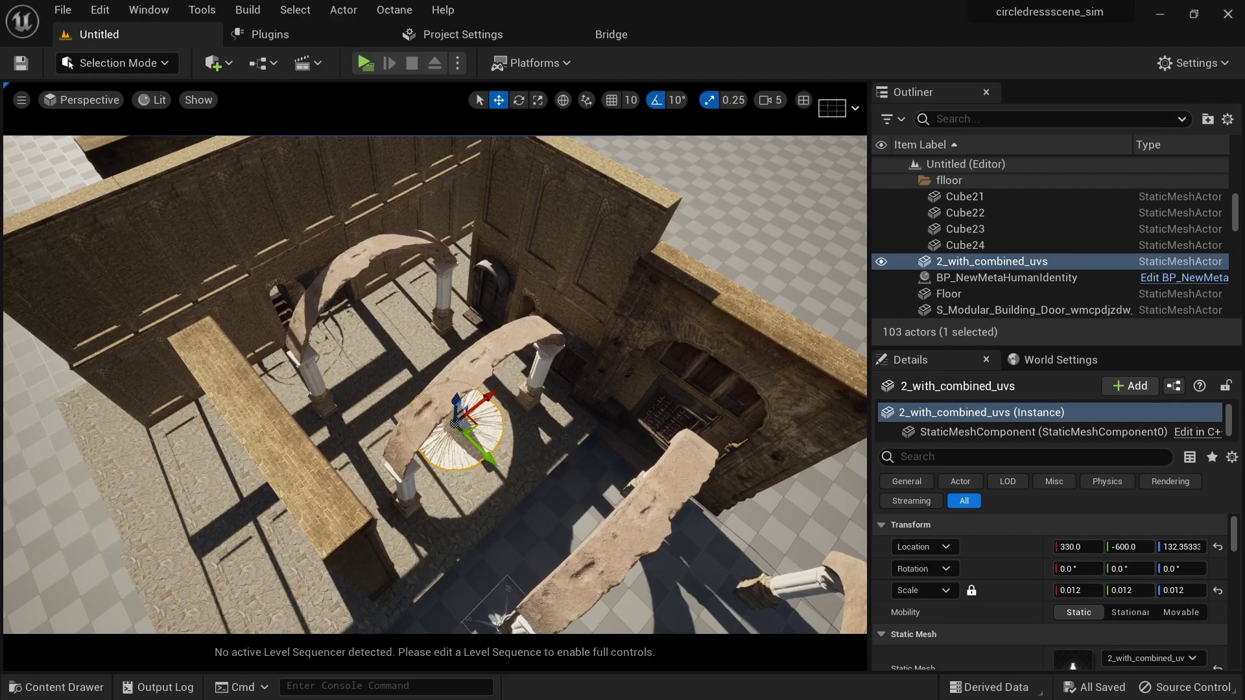
left_click(555, 228)
left_click(609, 253, "ctrl")
left_click(589, 308, "ctrl")
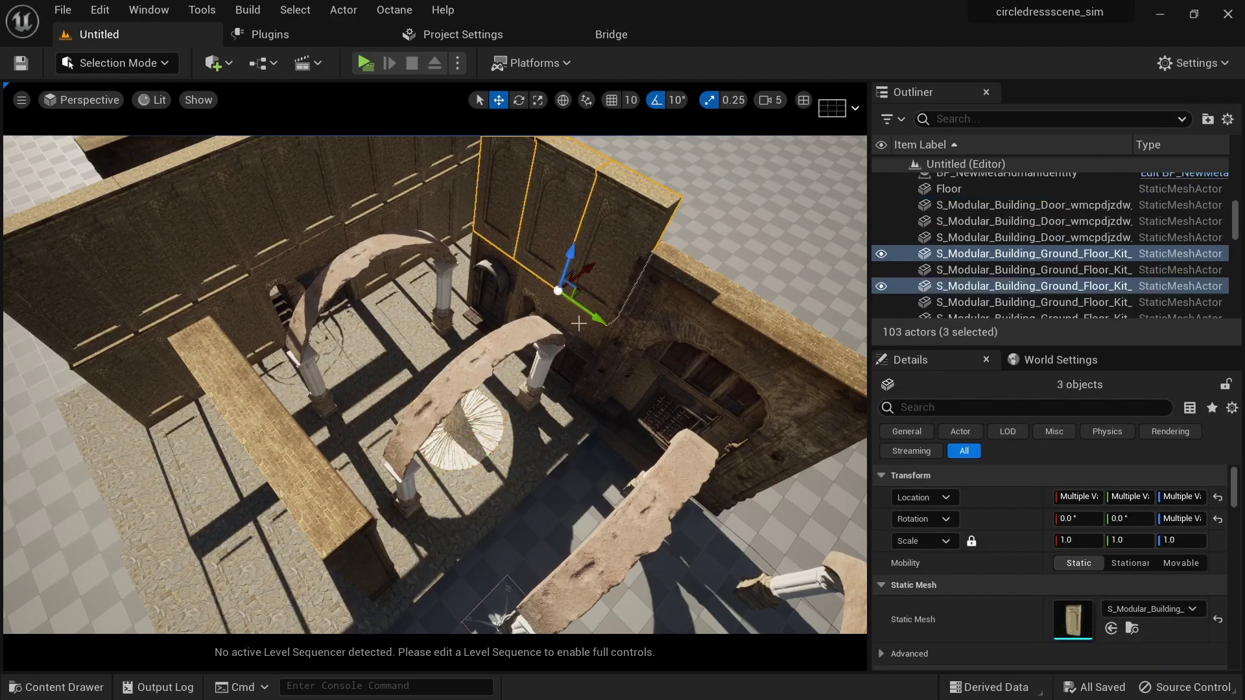
left_click(521, 308, "ctrl")
left_click(491, 272, "ctrl")
left_click_drag(505, 345, 575, 388, "alt")
left_click_drag(549, 298, 305, 291, "alt")
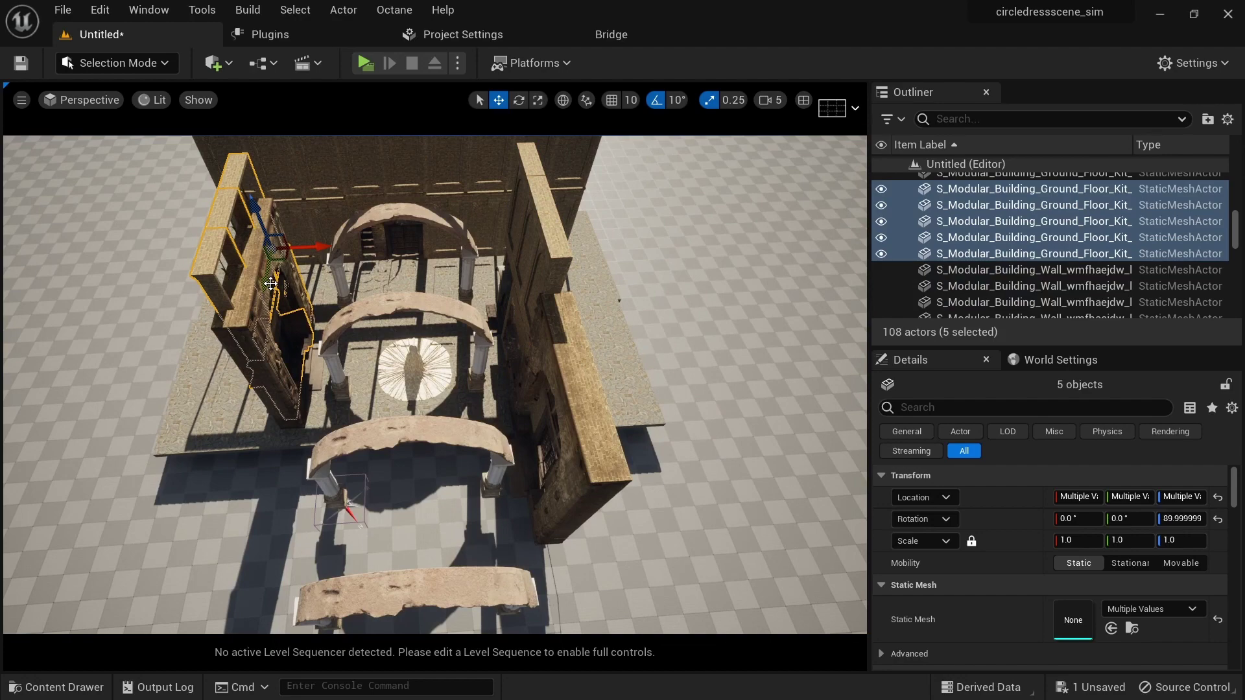
Rotate the five copied wall pieces to -90° about Z so they face the arcade.
key("e")
left_click_drag(299, 304, 225, 505)
key("w")
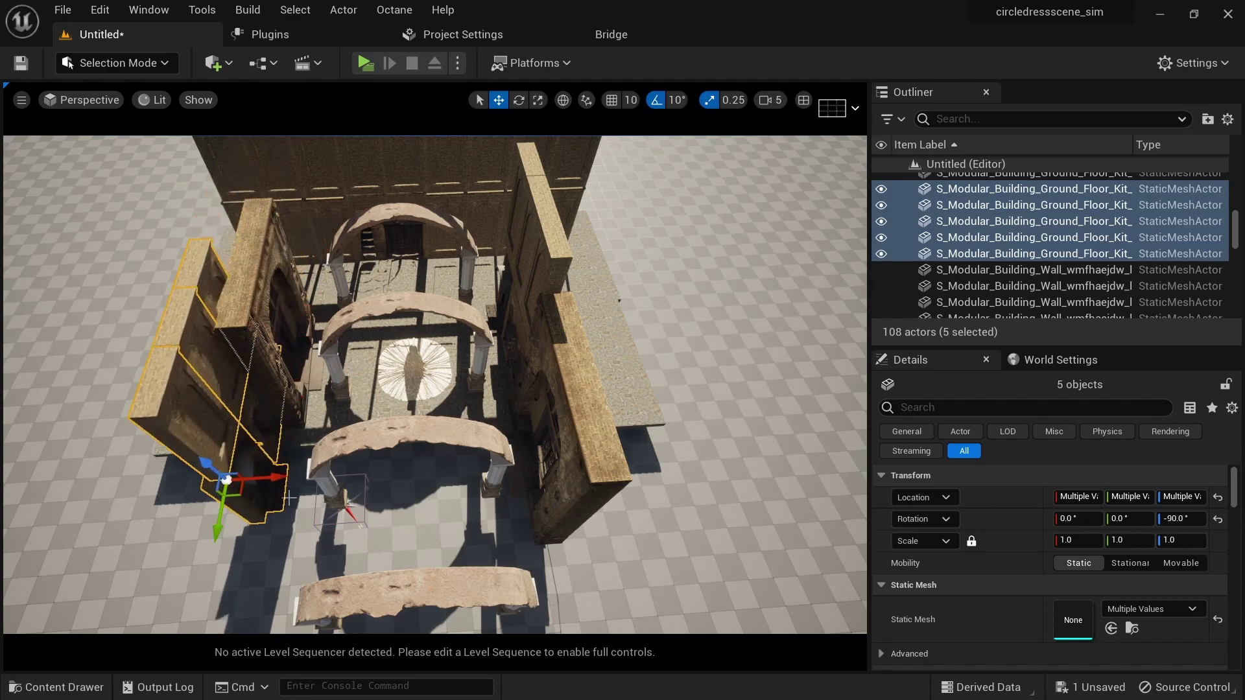
Shift the rotated wall pieces along Y and X to line up with the end of the doorway building, and save the level.
scroll(336, 505, "down", 3)
middle_click_drag(520, 510, 520, 425)
left_click_drag(519, 509, 428, 454, "alt")
left_click_drag(226, 384, 186, 436)
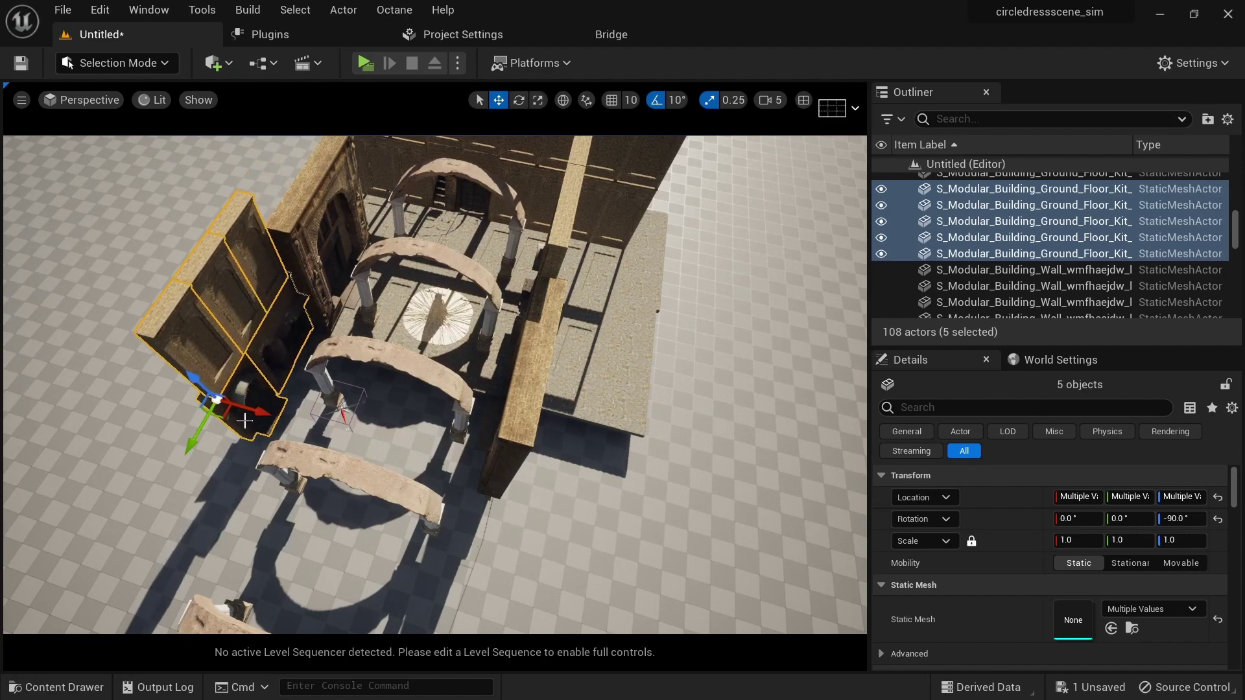
scroll(491, 417, "down", 3)
middle_click_drag(697, 463, 688, 399)
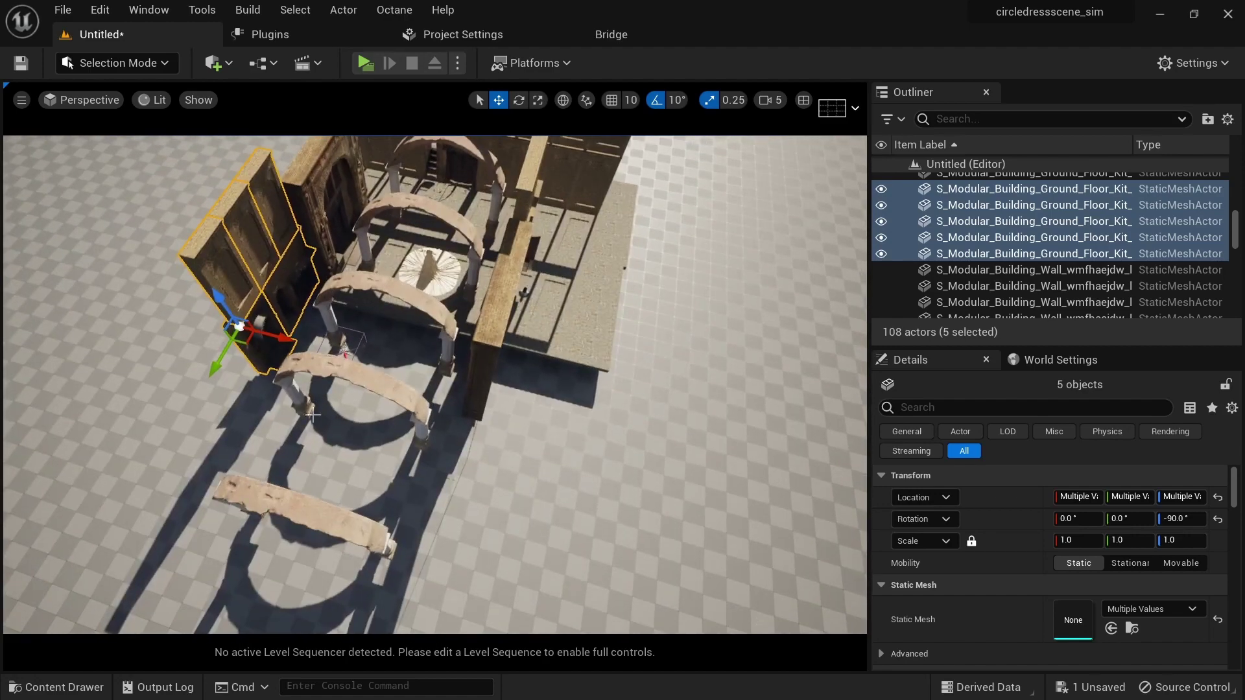
left_click_drag(280, 342, 296, 349)
left_click_drag(609, 442, 590, 431, "alt")
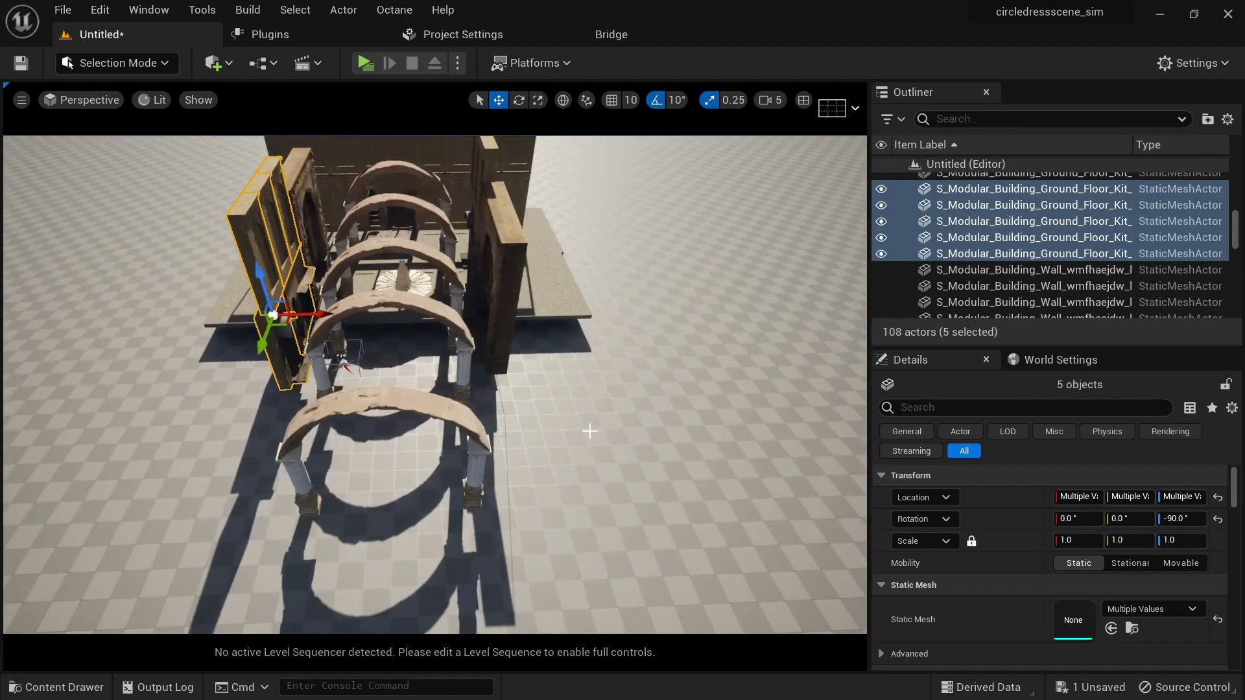
key("ctrl+s")
right_click_drag(526, 292, 527, 282)
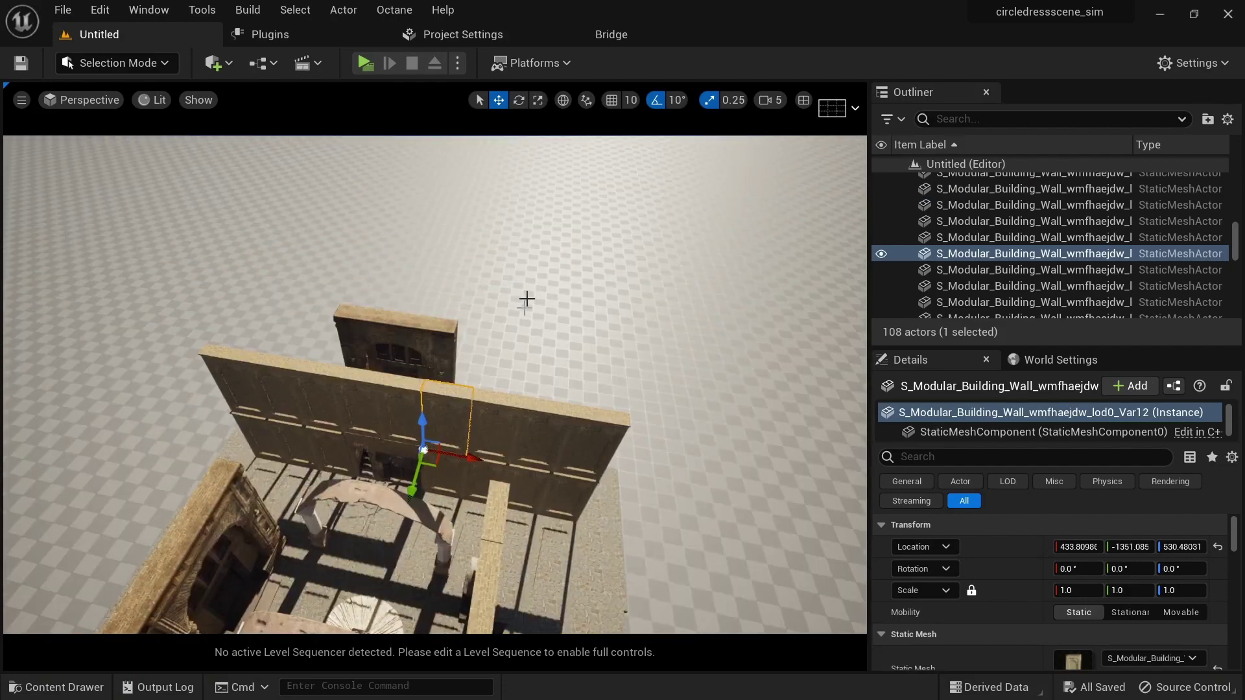
scroll(310, 556, "up", 5)
middle_click_drag(390, 500, 406, 477)
scroll(405, 477, "down", 8)
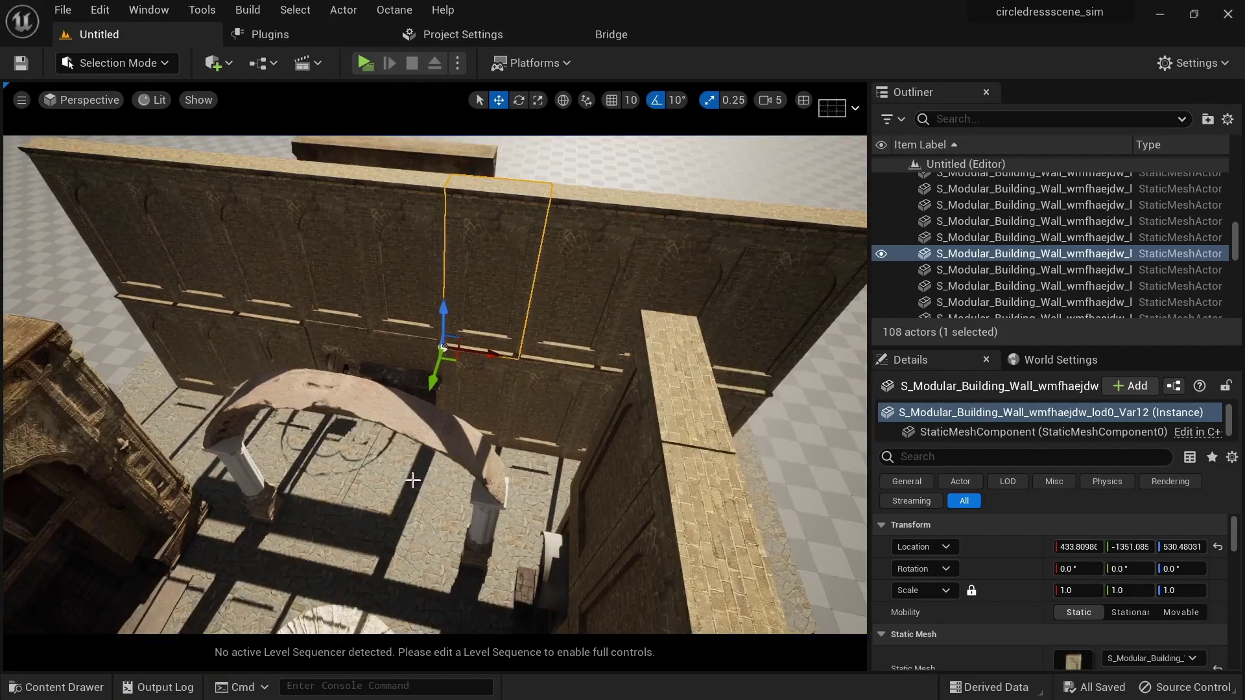
Select the eight upper and lower wall pieces at one end of the courtyard's back wall.
left_click_drag(422, 487, 459, 448, "alt")
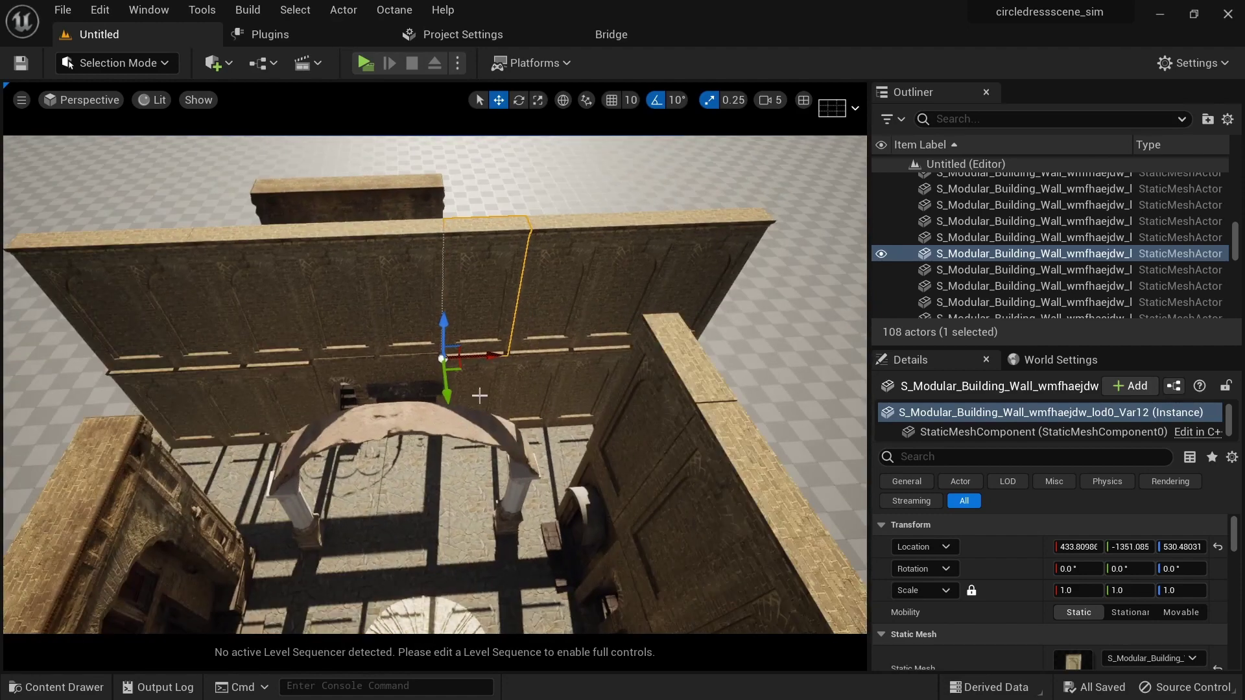
left_click(500, 376, "ctrl")
left_click(530, 374, "ctrl")
left_click(553, 315, "ctrl")
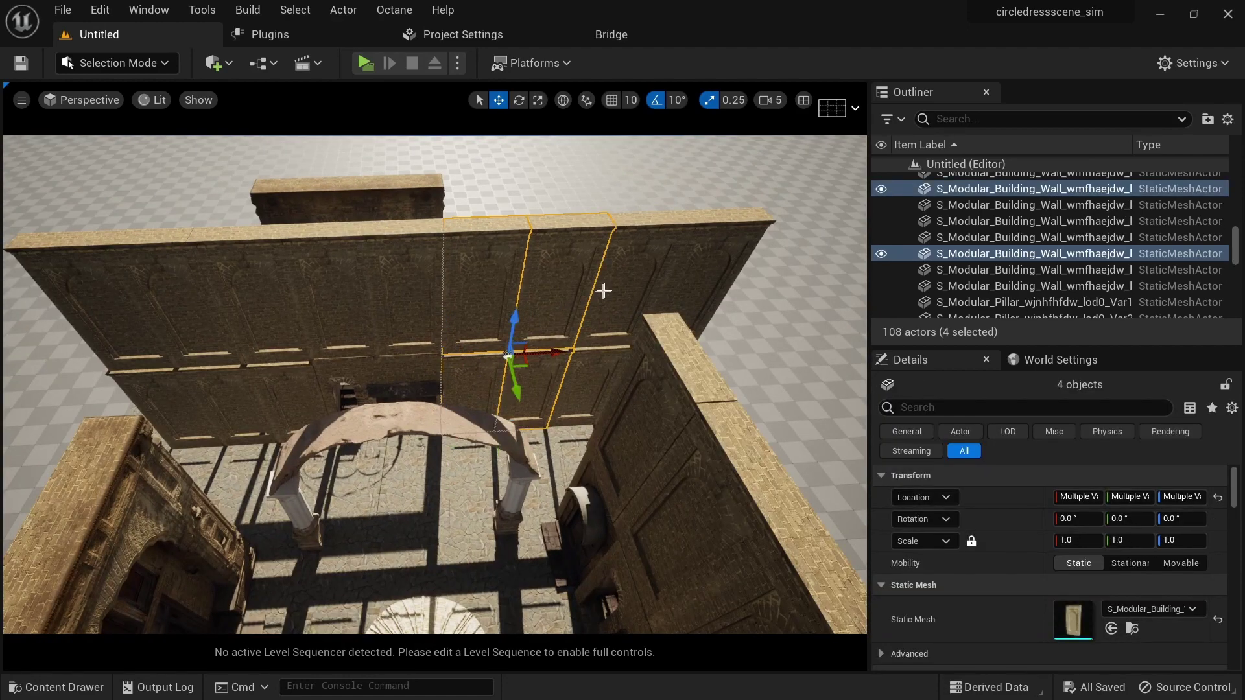
left_click(607, 373, "ctrl")
left_click(666, 267, "ctrl")
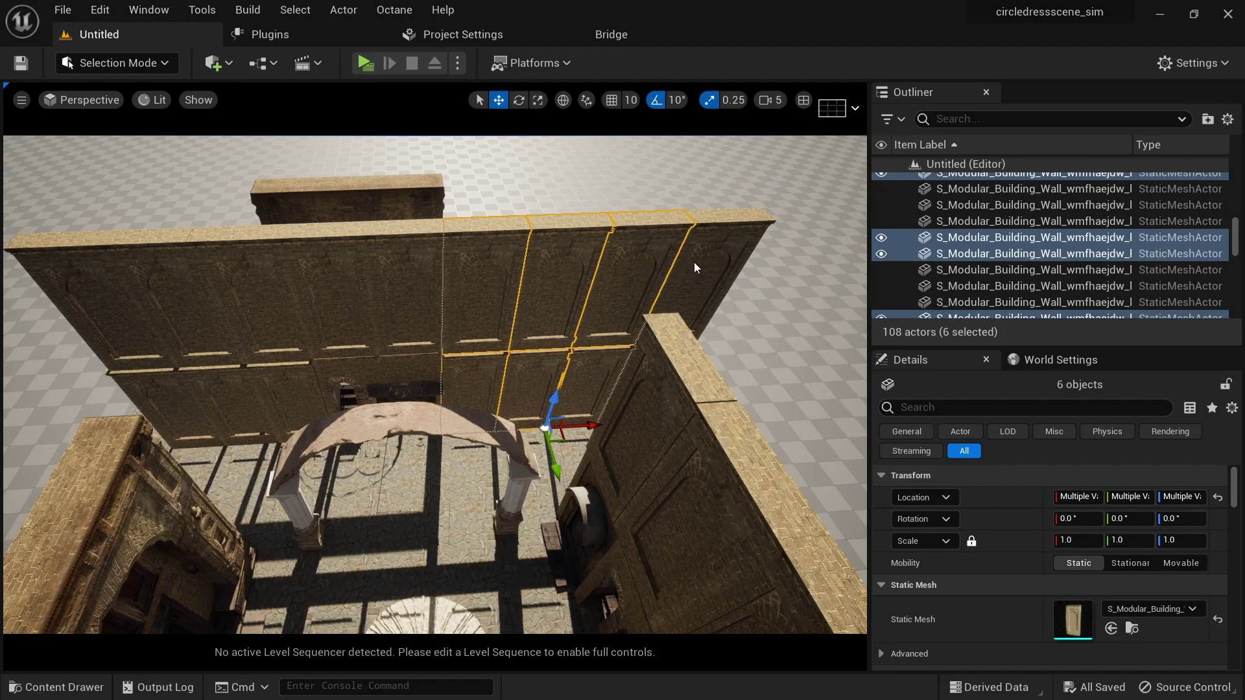
left_click(696, 267, "ctrl")
right_click_drag(699, 396, 640, 385)
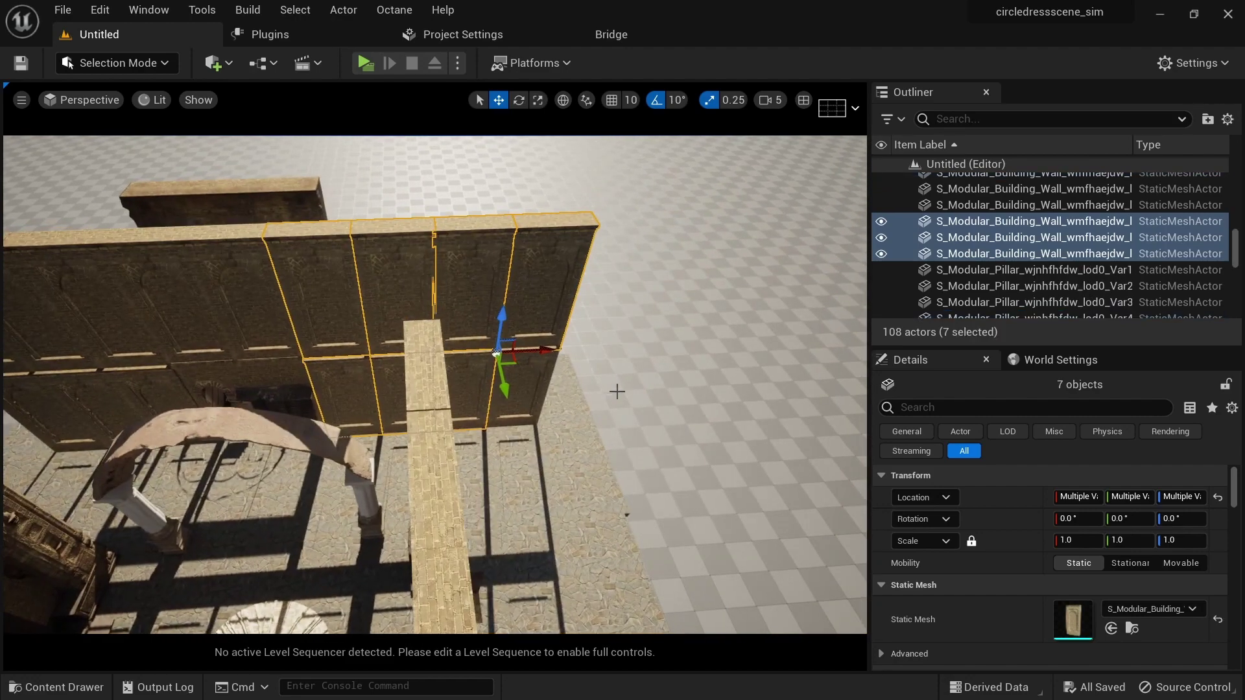
left_click(529, 382, "ctrl")
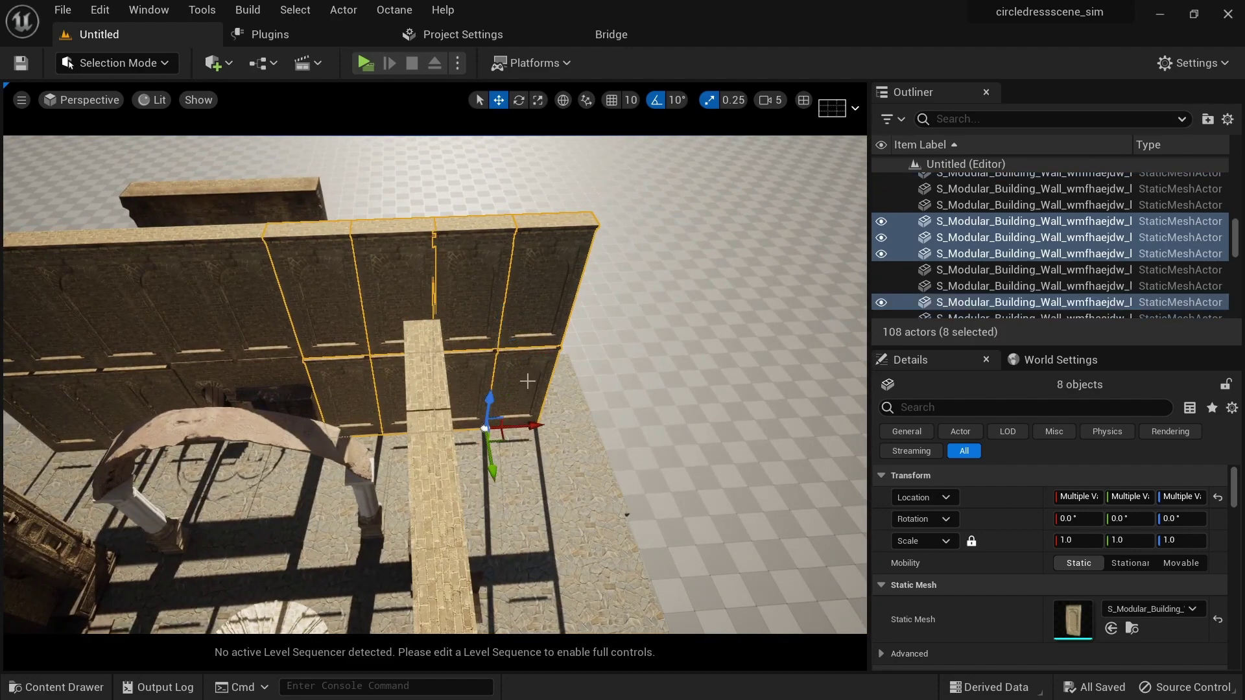
Duplicate the eight selected wall pieces along Y toward the front of the courtyard, past the doorway building.
scroll(528, 381, "down", 5)
left_click_drag(563, 470, 554, 465, "alt")
scroll(554, 464, "down", 3)
middle_click_drag(492, 541, 448, 591)
left_click_drag(504, 395, 407, 609, "alt")
scroll(407, 609, "down", 3)
right_click_drag(396, 600, 376, 561)
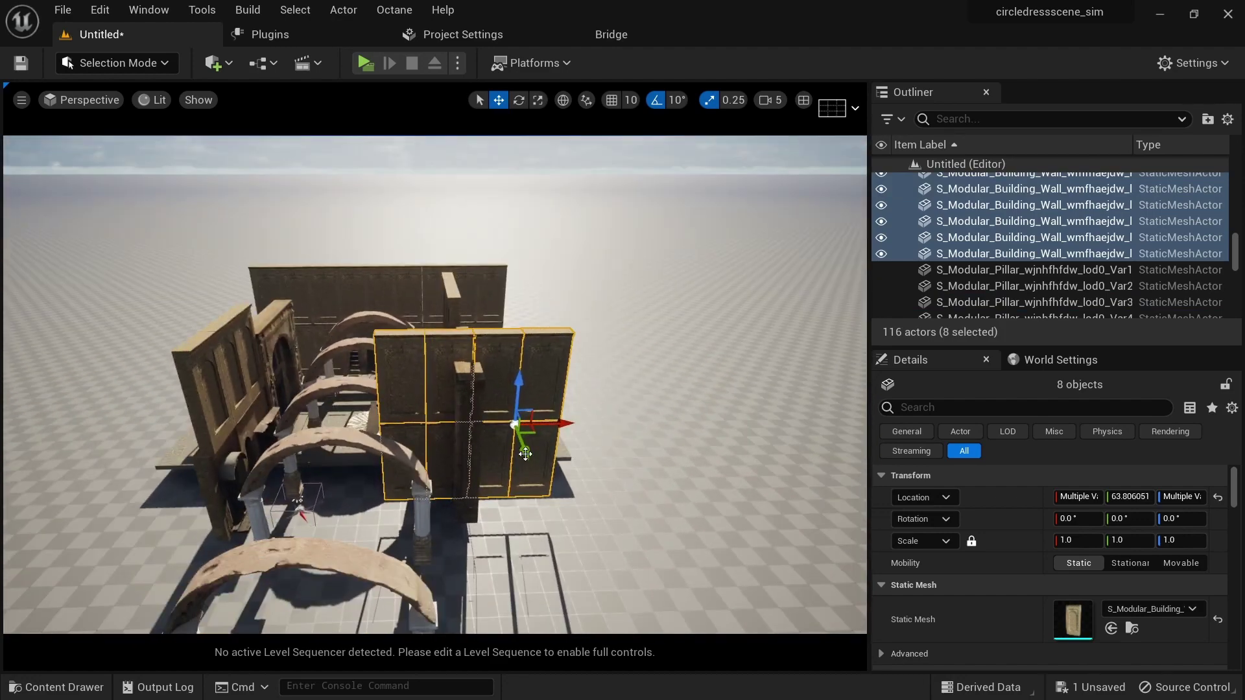
left_click_drag(528, 453, 551, 528)
Rotate the eight copied wall pieces to 90° about Z and move them along X beside the arch arcade.
key("e")
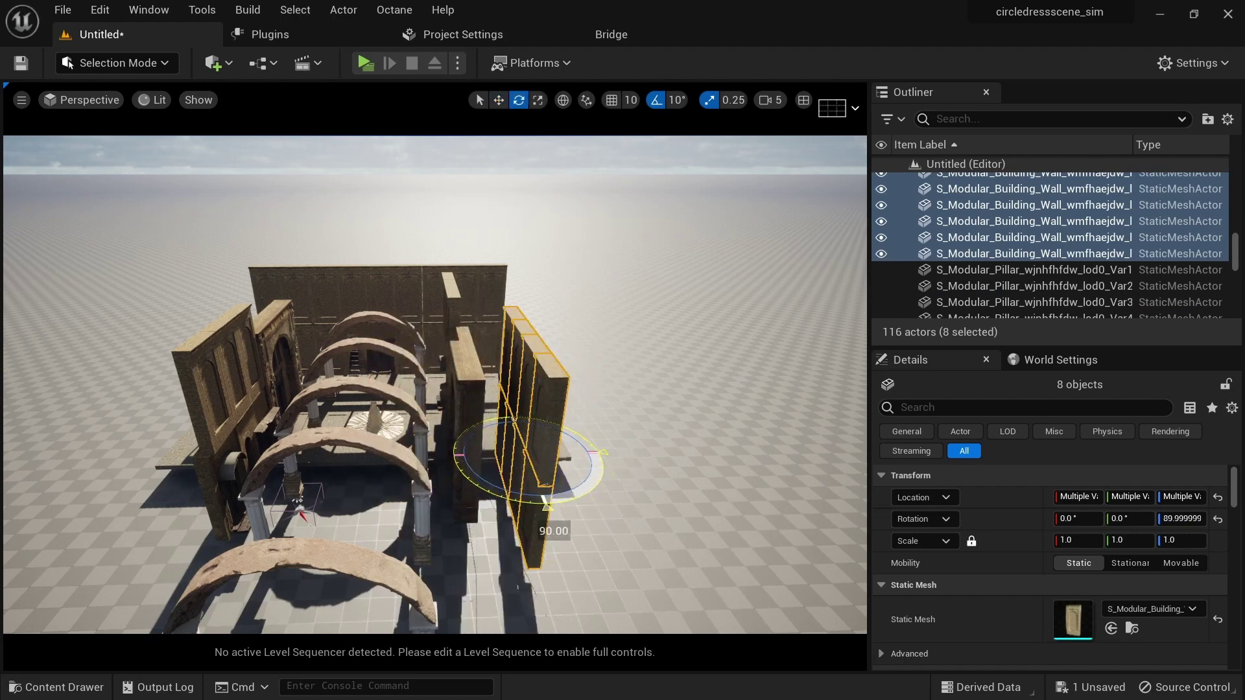
left_click_drag(382, 511, 513, 544, "alt")
key("w")
left_click_drag(608, 476, 714, 514)
right_click_drag(714, 515, 753, 537)
left_click_drag(679, 515, 621, 515)
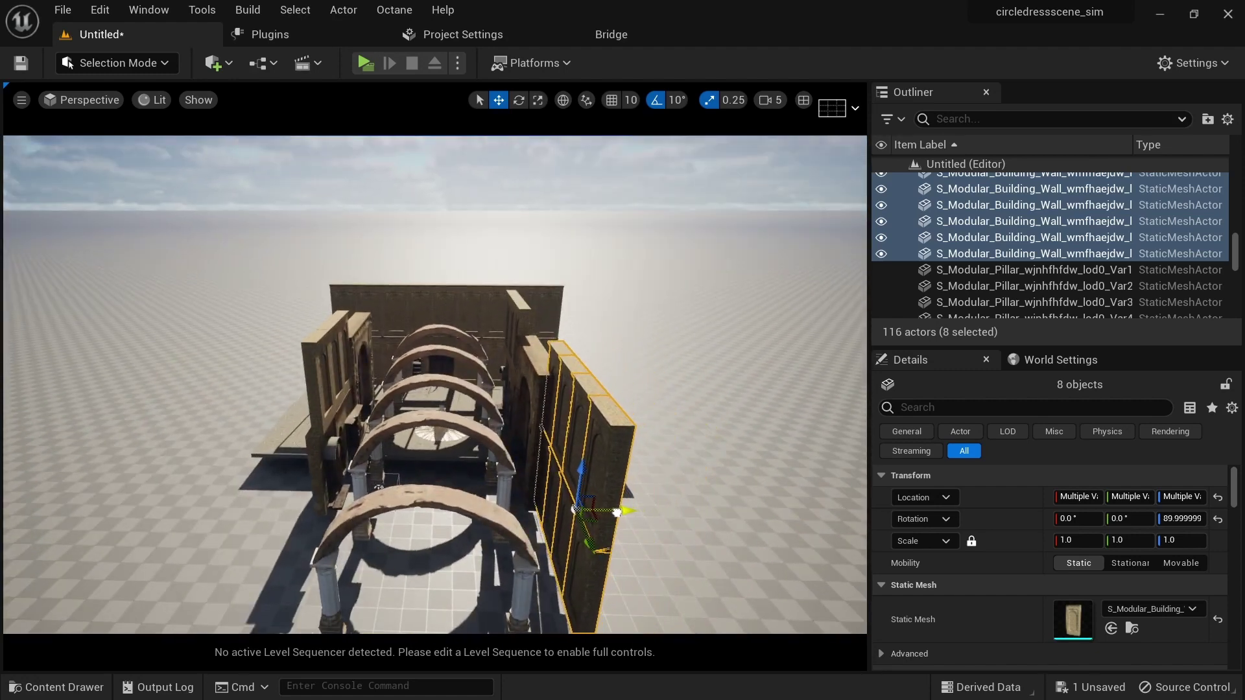
Fine-tune the rotated wall section's position along X and Y so it continues from the end of the doorway building.
left_click_drag(336, 511, 376, 561, "alt")
left_click_drag(626, 511, 616, 514)
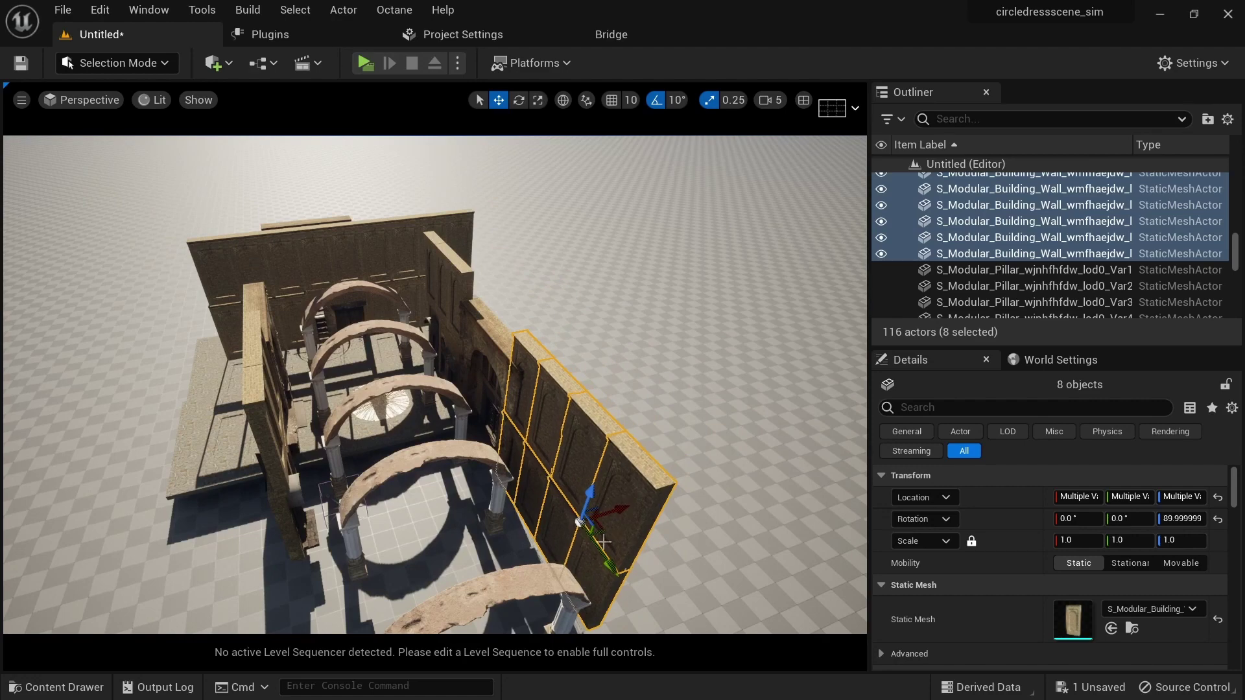
left_click_drag(604, 556, 618, 576)
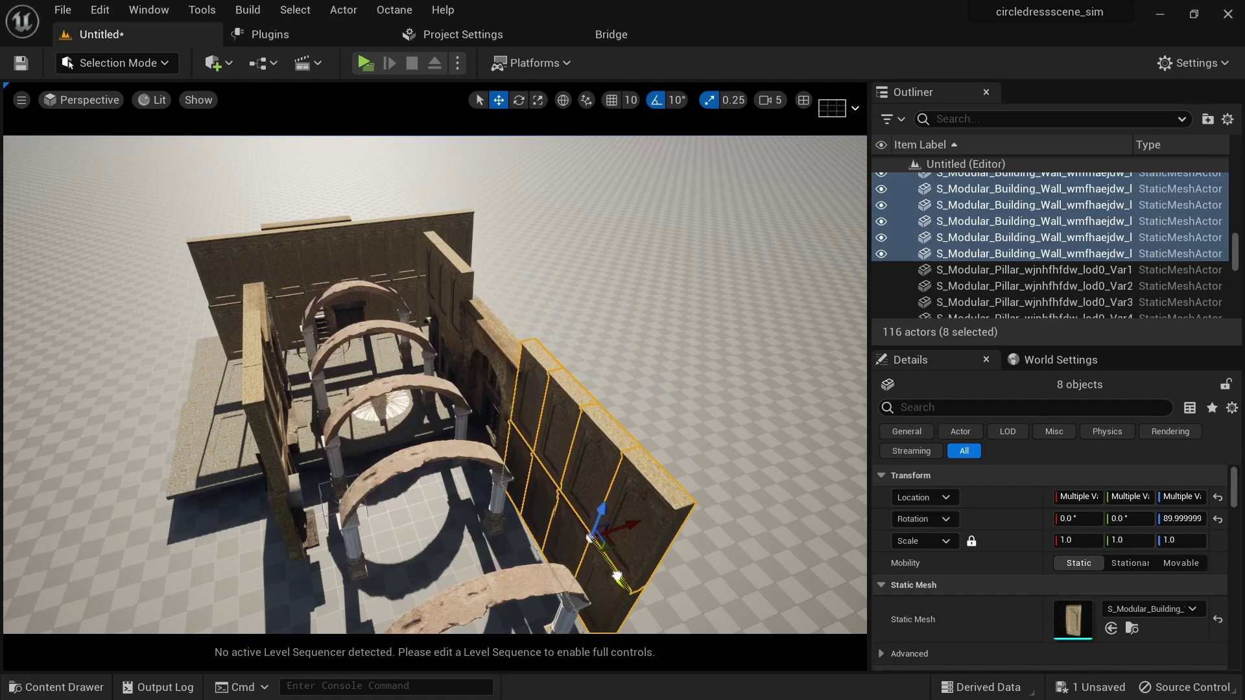
left_click_drag(621, 534, 661, 497, "alt")
left_click_drag(398, 499, 387, 506, "alt")
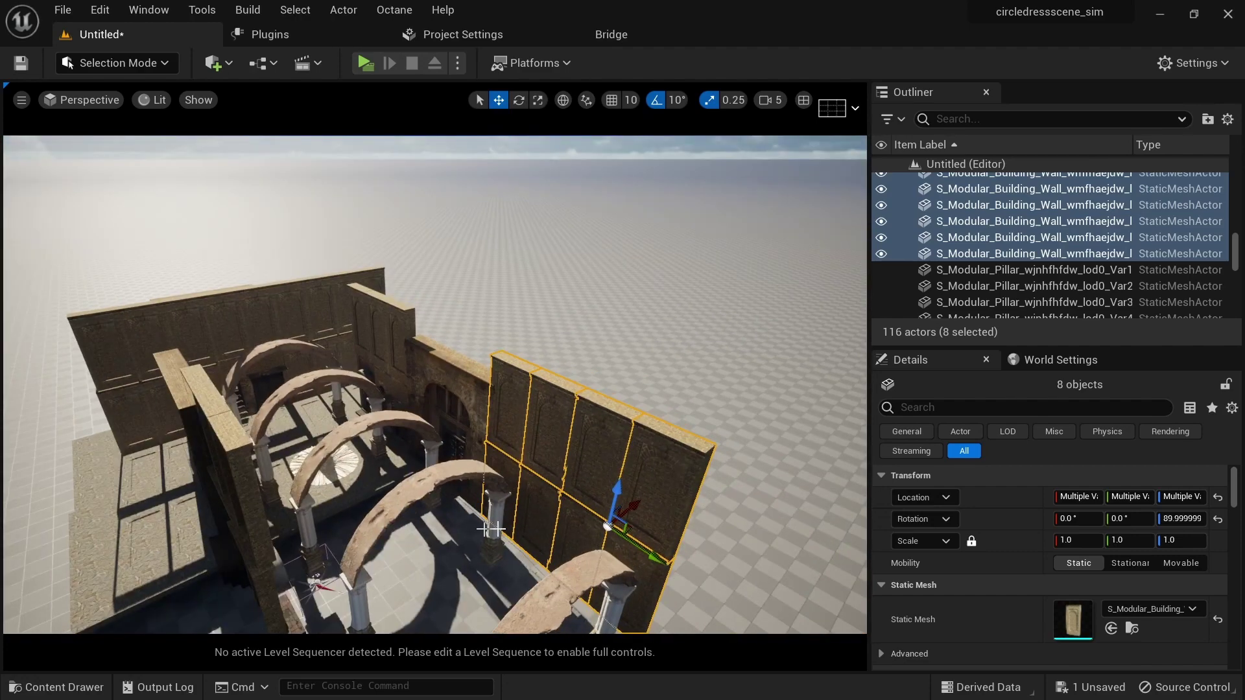
left_click_drag(638, 508, 639, 507)
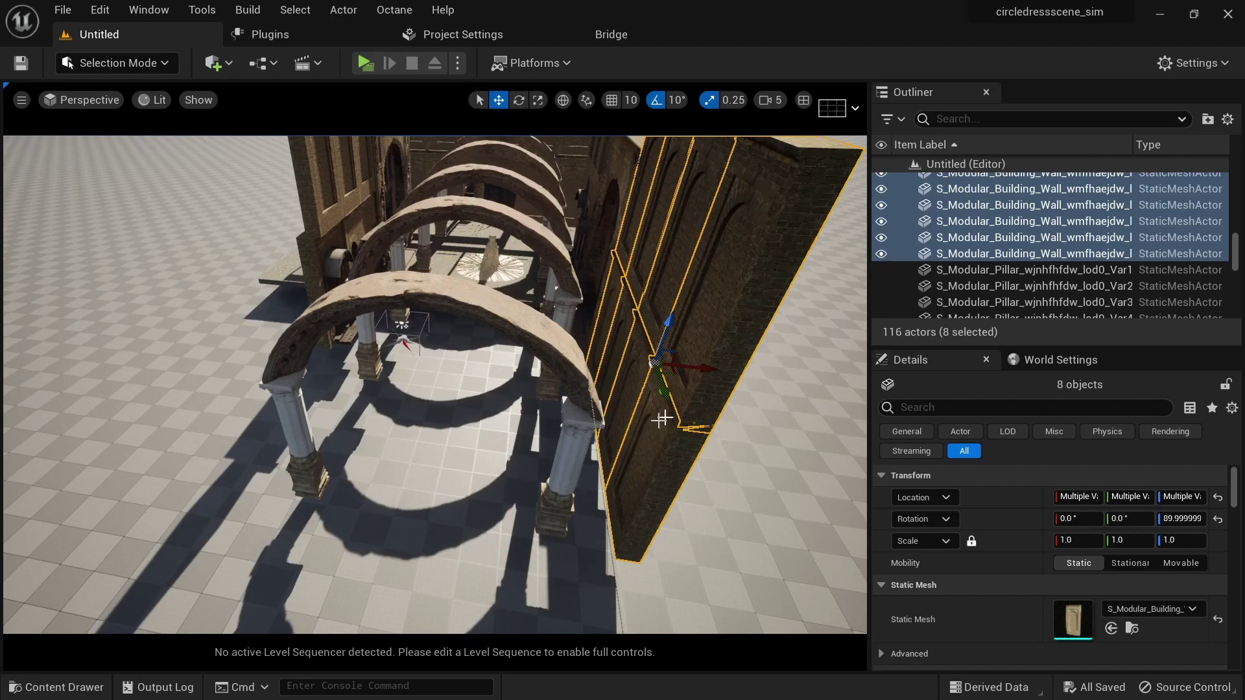
Duplicate the eight-piece wall section to the opposite side of the arcade, rotate it to -90° about Z, and align it with the side building.
left_click_drag(707, 374, 247, 303, "alt")
key("e")
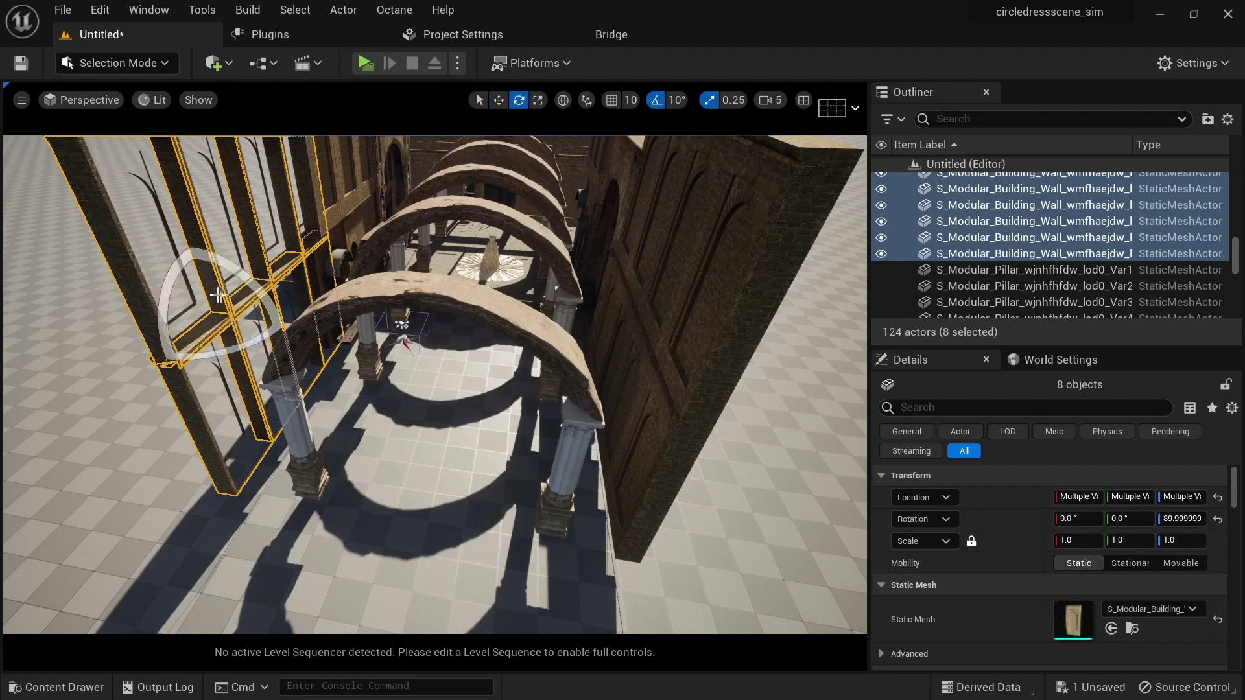
left_click_drag(201, 359, 162, 453)
key("w")
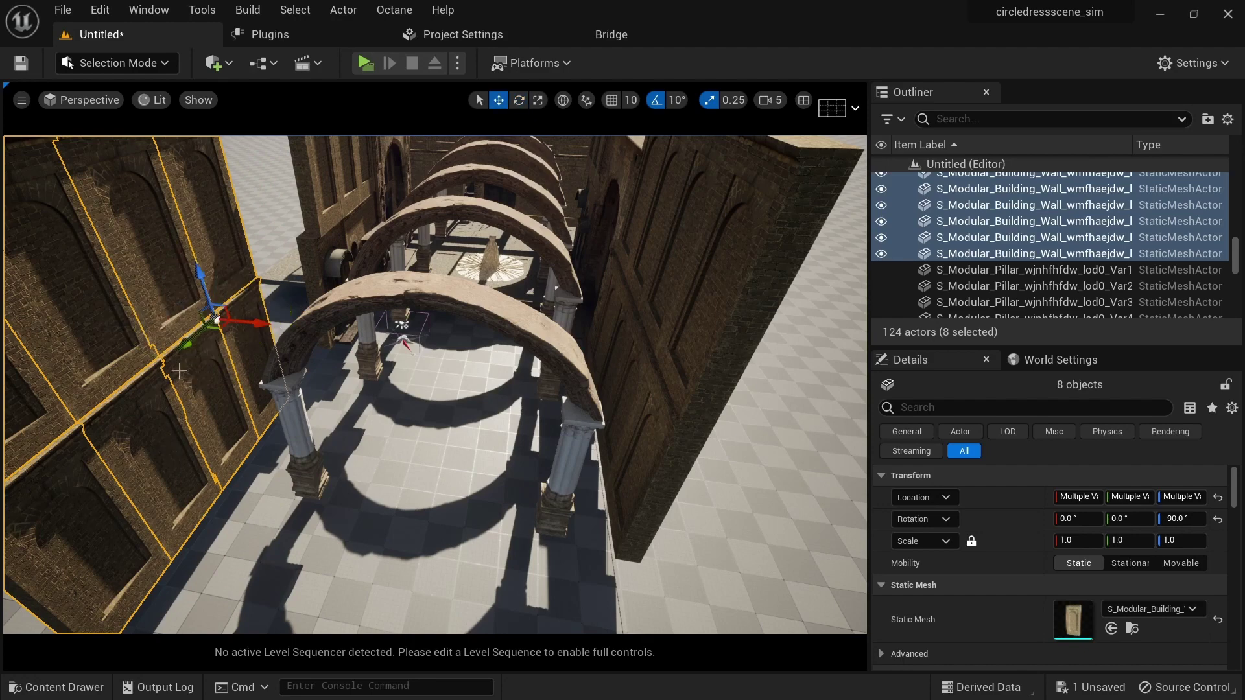
left_click_drag(187, 352, 297, 288)
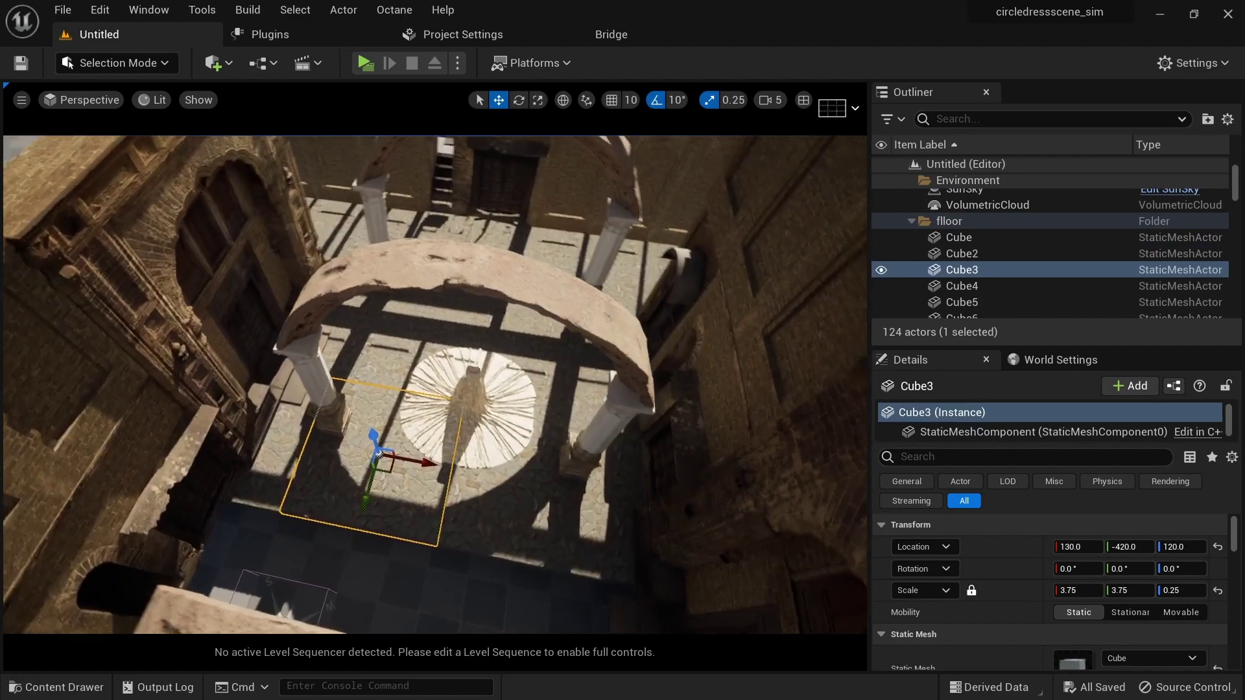
Select the eight flagstone floor cubes that form two rows across the courtyard under and in front of the dress.
left_click_drag(461, 514, 496, 506, "alt")
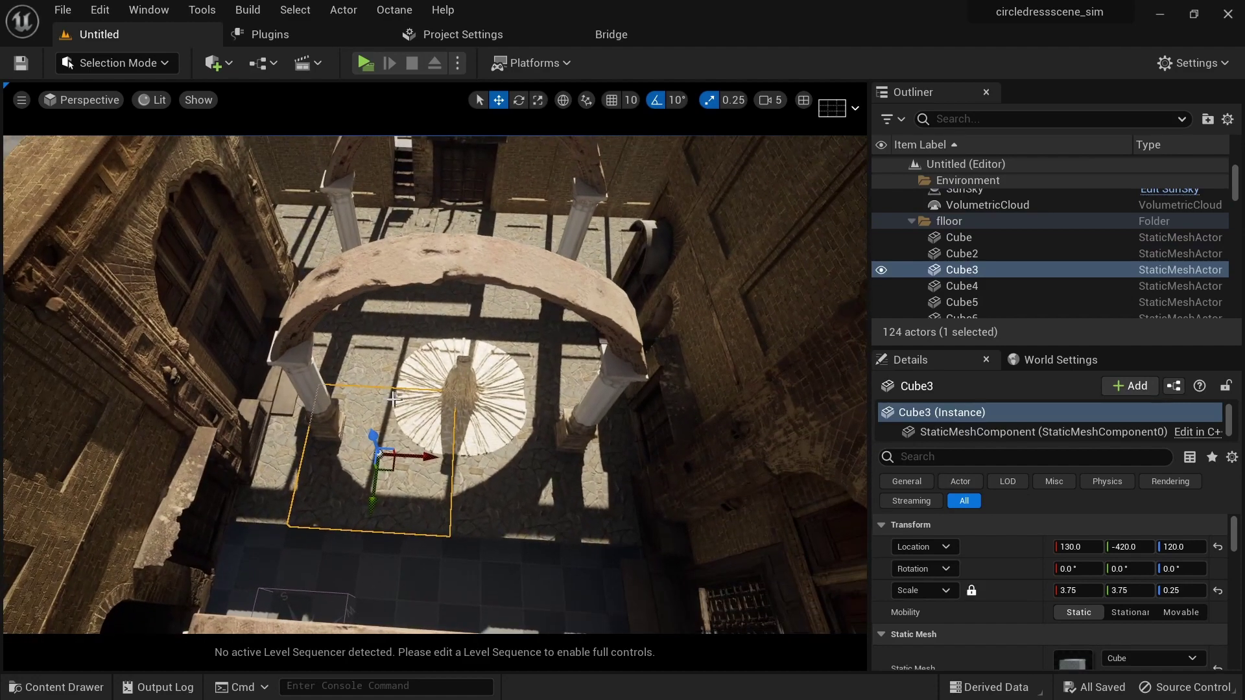
left_click(374, 362, "ctrl")
left_click(527, 342, "ctrl")
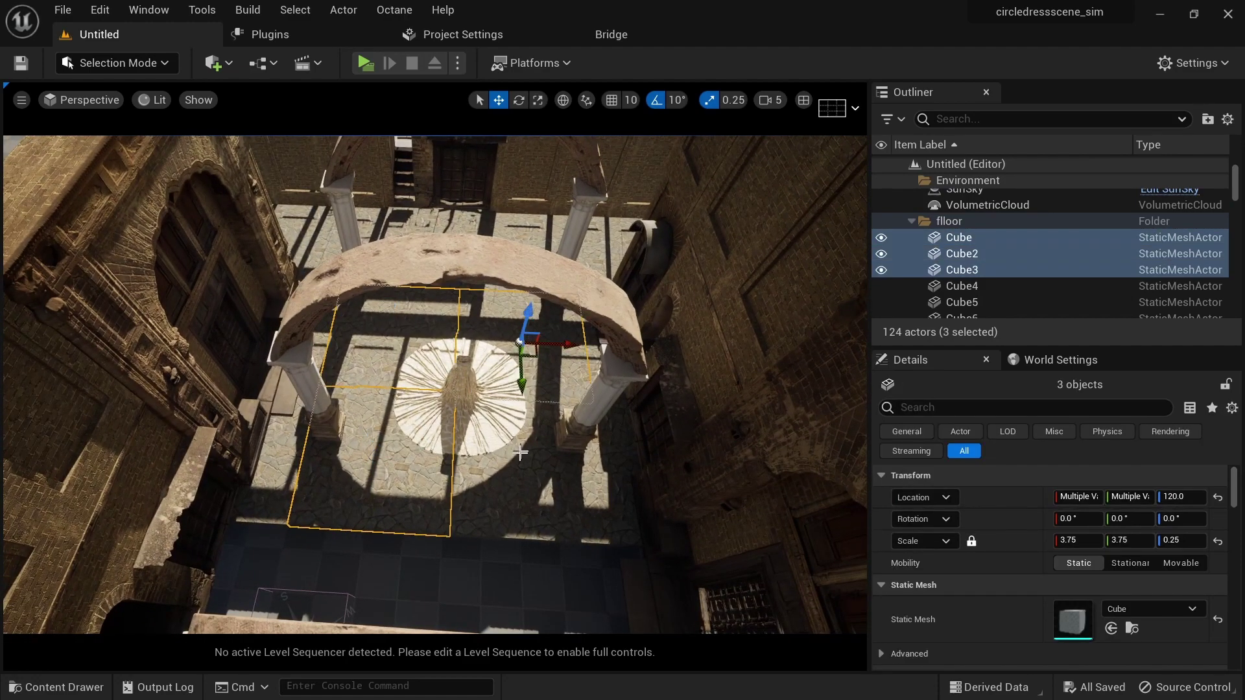
left_click(517, 488, "ctrl")
left_click(615, 481, "ctrl")
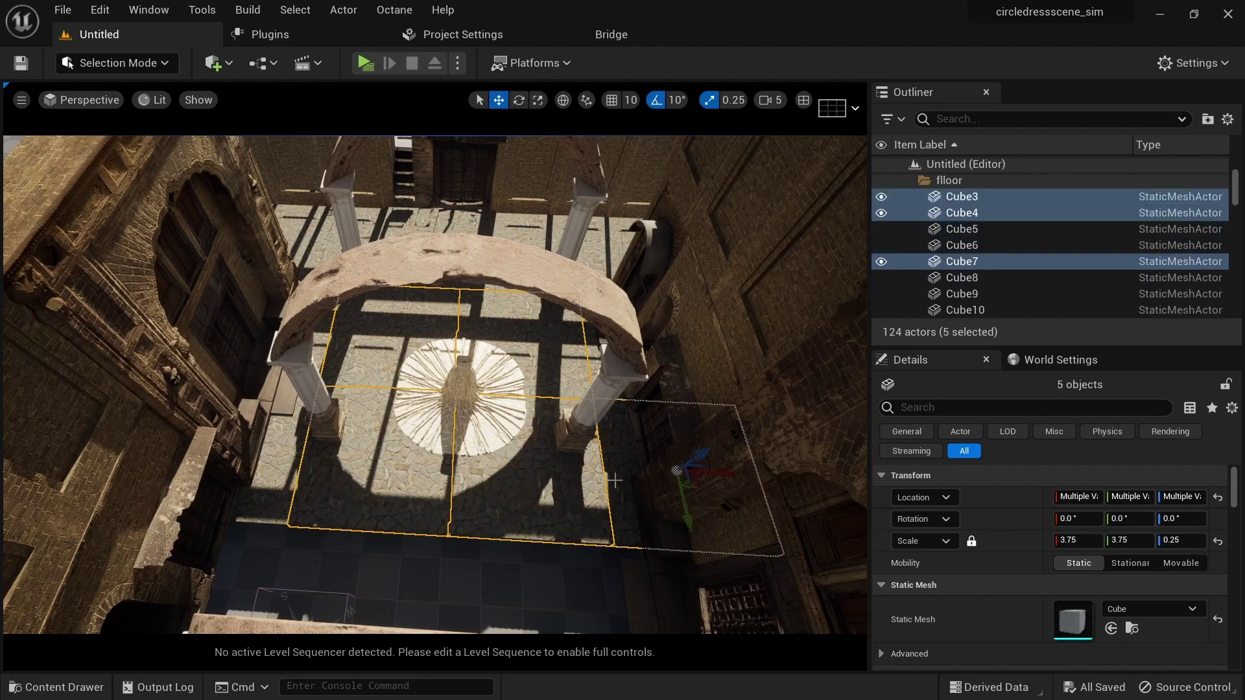
left_click(590, 339, "ctrl")
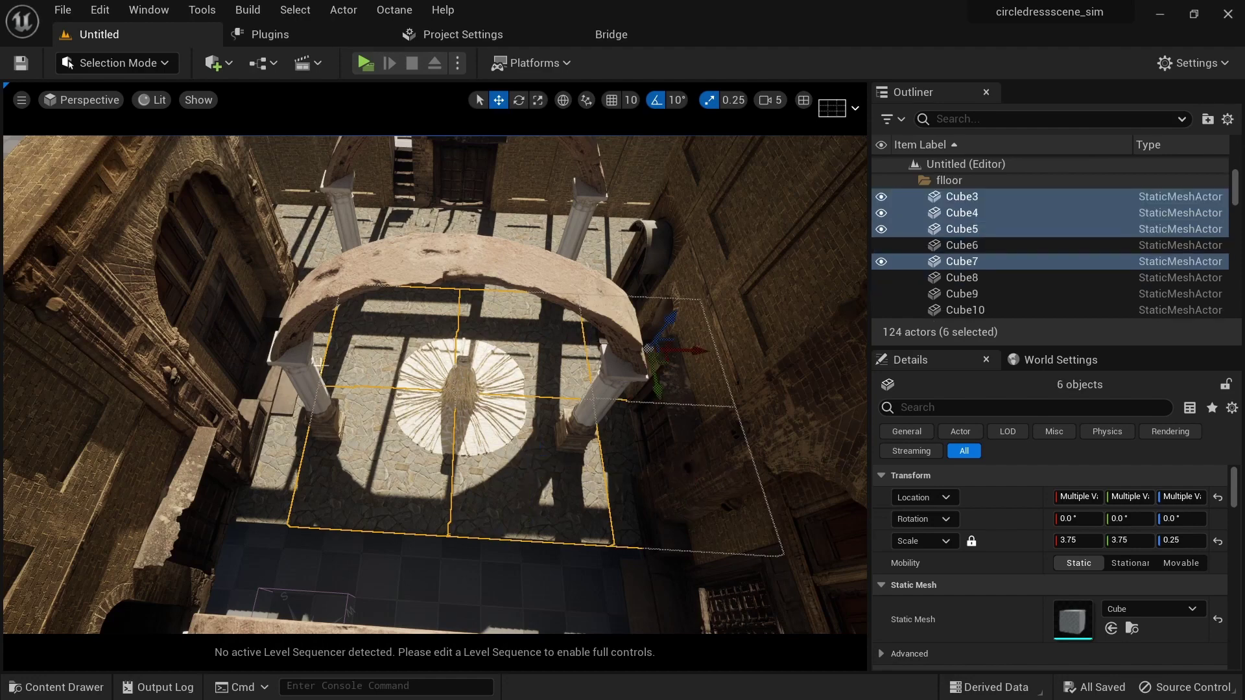
left_click(269, 485, "ctrl")
left_click_drag(390, 410, 454, 454, "alt")
left_click(276, 381, "ctrl")
Duplicate the eight floor cubes along Y over the bare ground and nudge them against the existing flagstones.
scroll(279, 383, "down", 8)
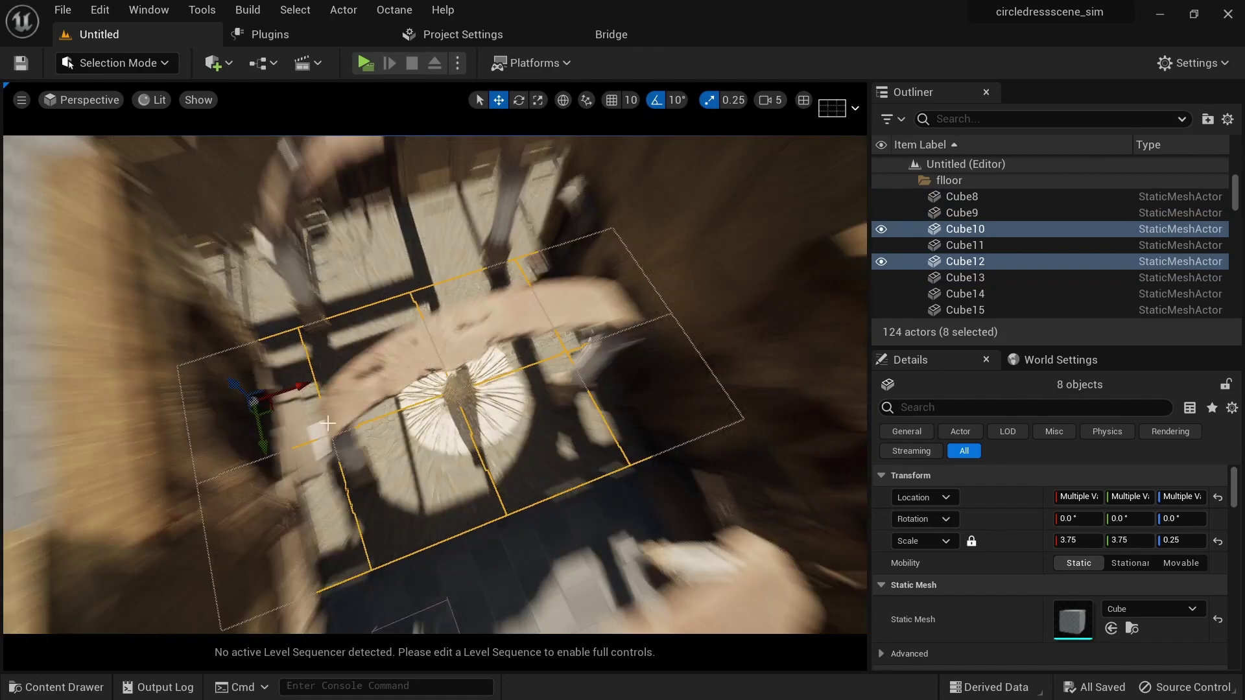
middle_click_drag(389, 463, 395, 466)
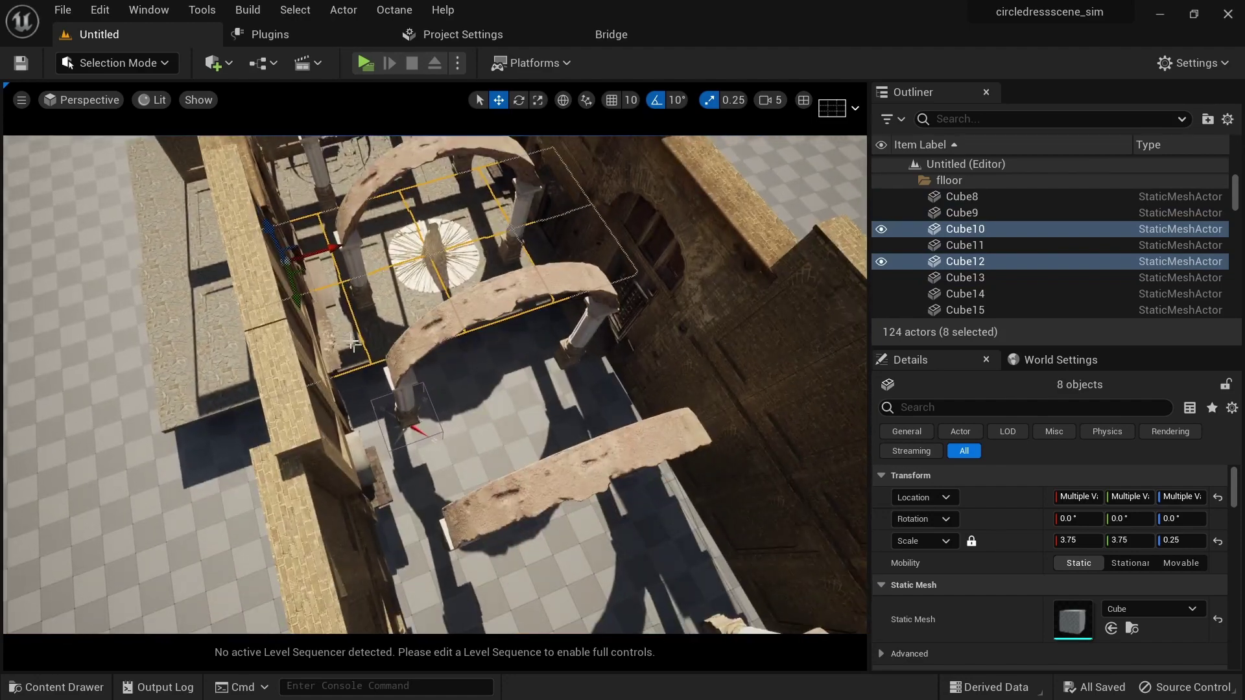
left_click_drag(327, 323, 444, 354, "alt")
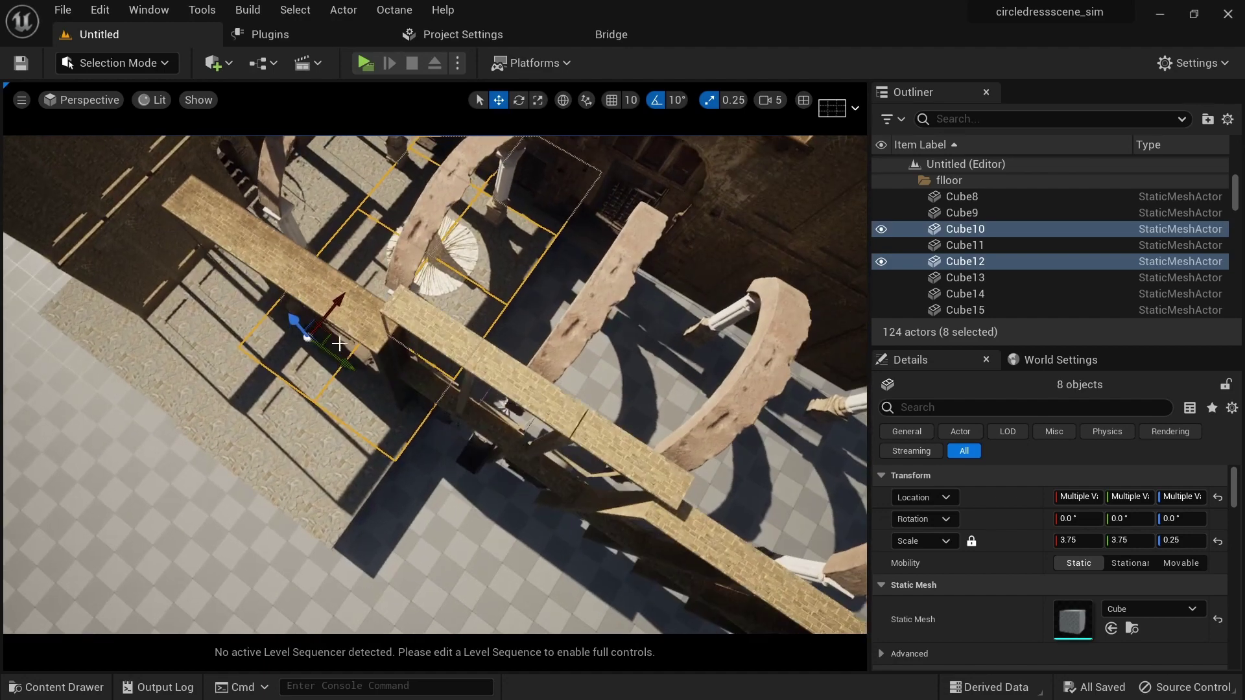
left_click_drag(339, 362, 624, 488, "alt")
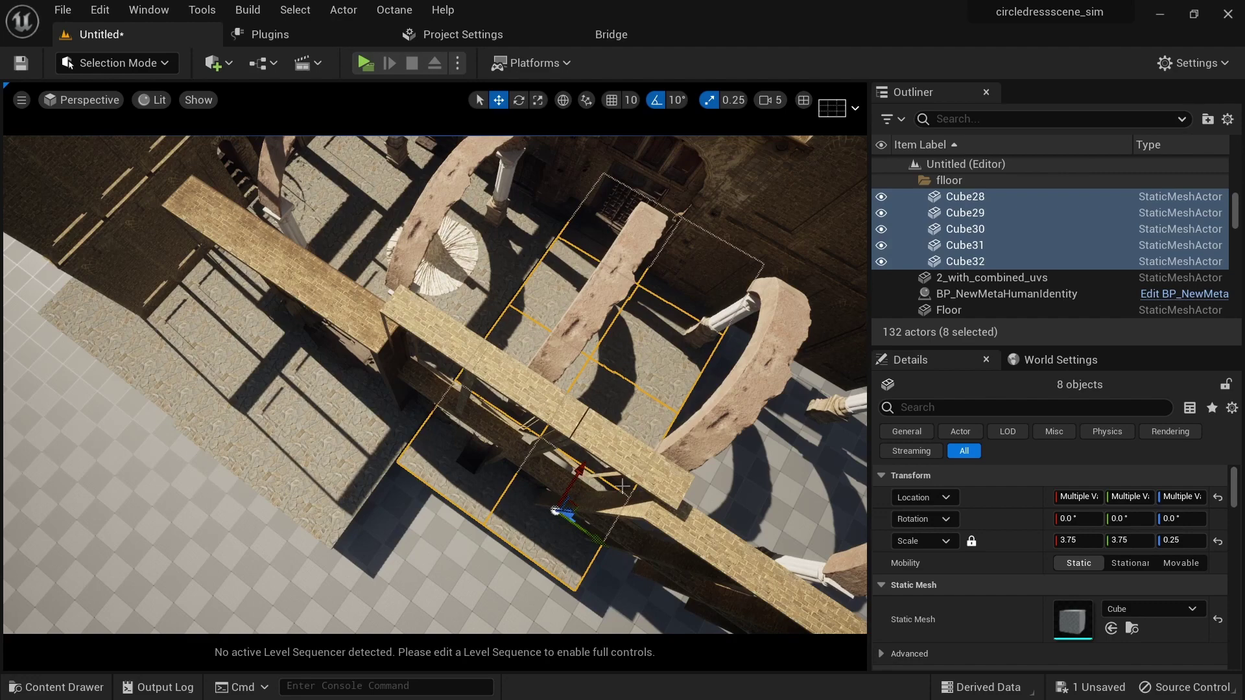
left_click_drag(543, 476, 567, 487, "alt")
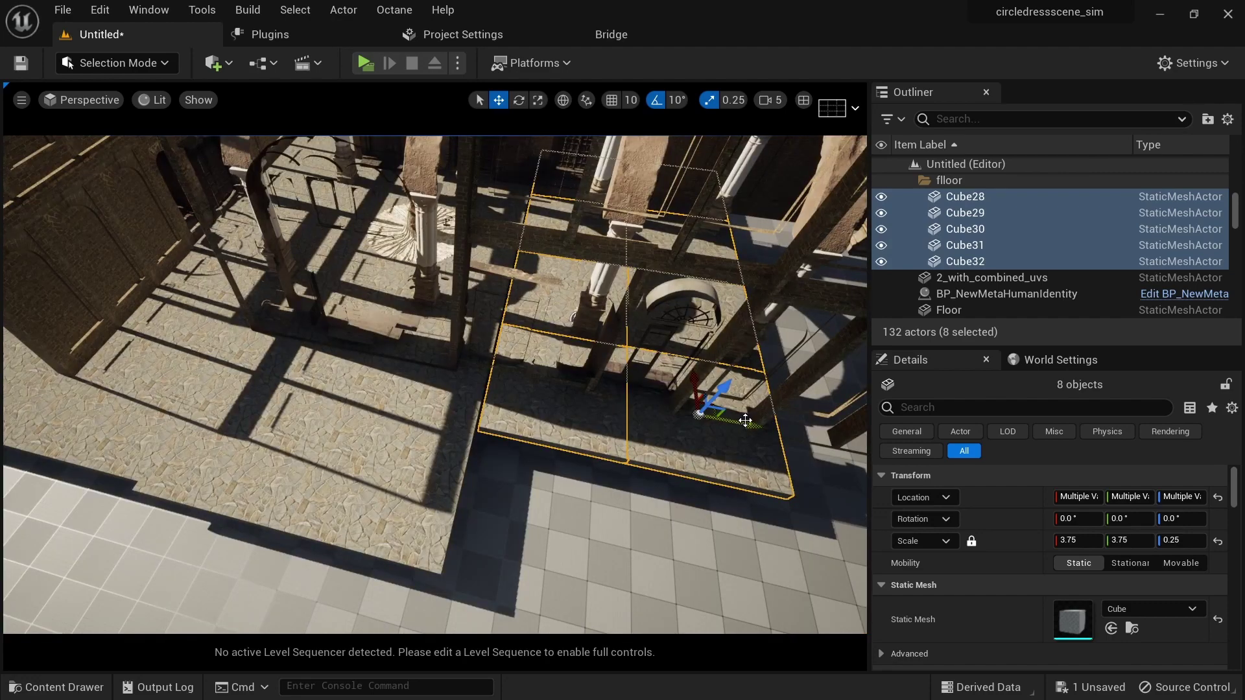
left_click_drag(746, 422, 742, 421)
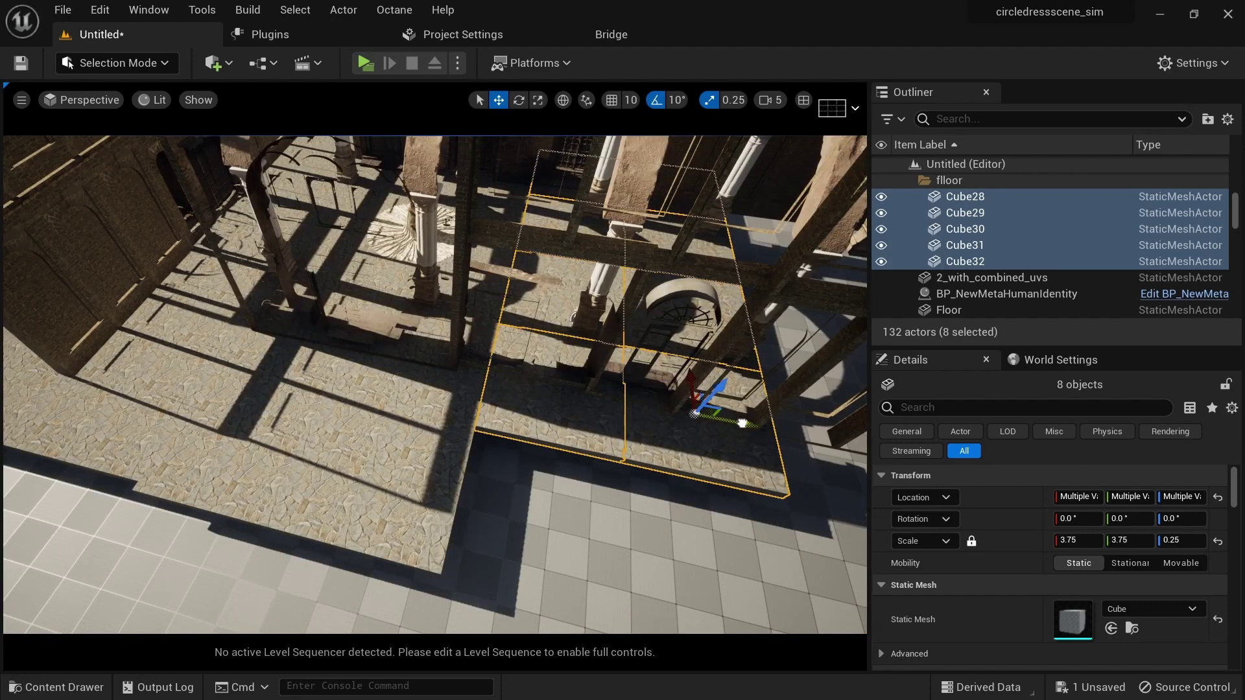
Duplicate the eight floor cubes twice more along Y to extend the flagstones beyond the frontmost arch.
right_click_drag(697, 503, 595, 450)
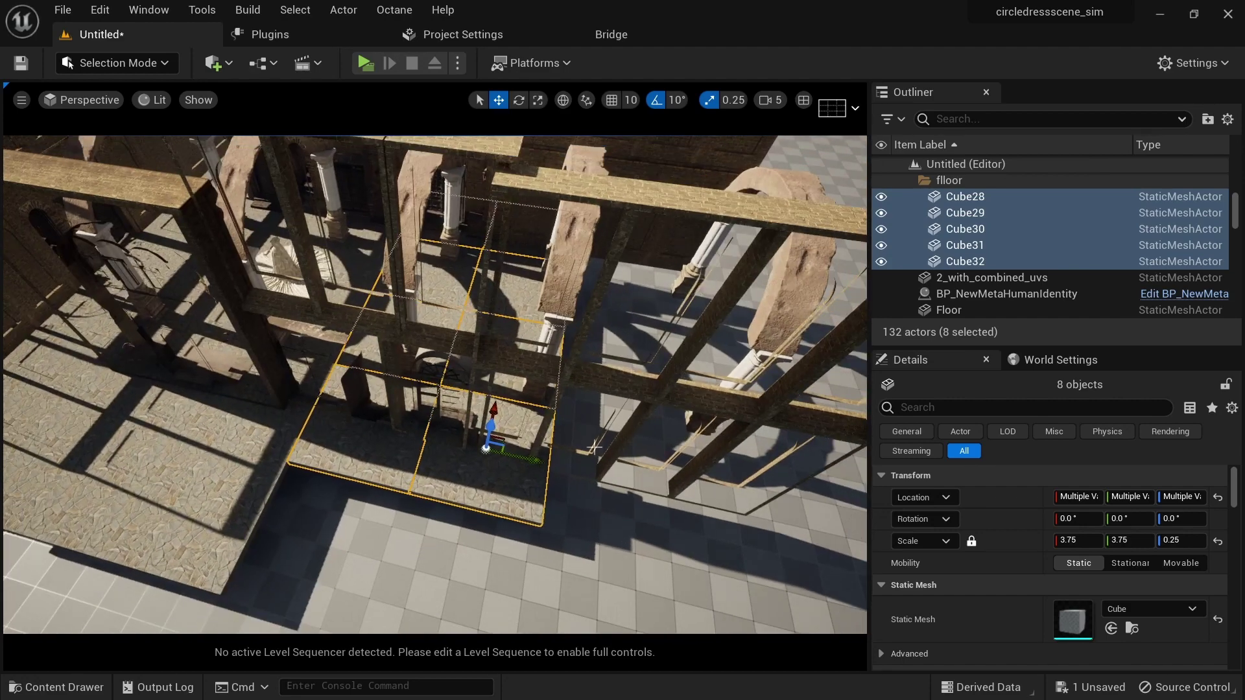
left_click_drag(525, 458, 808, 518, "alt")
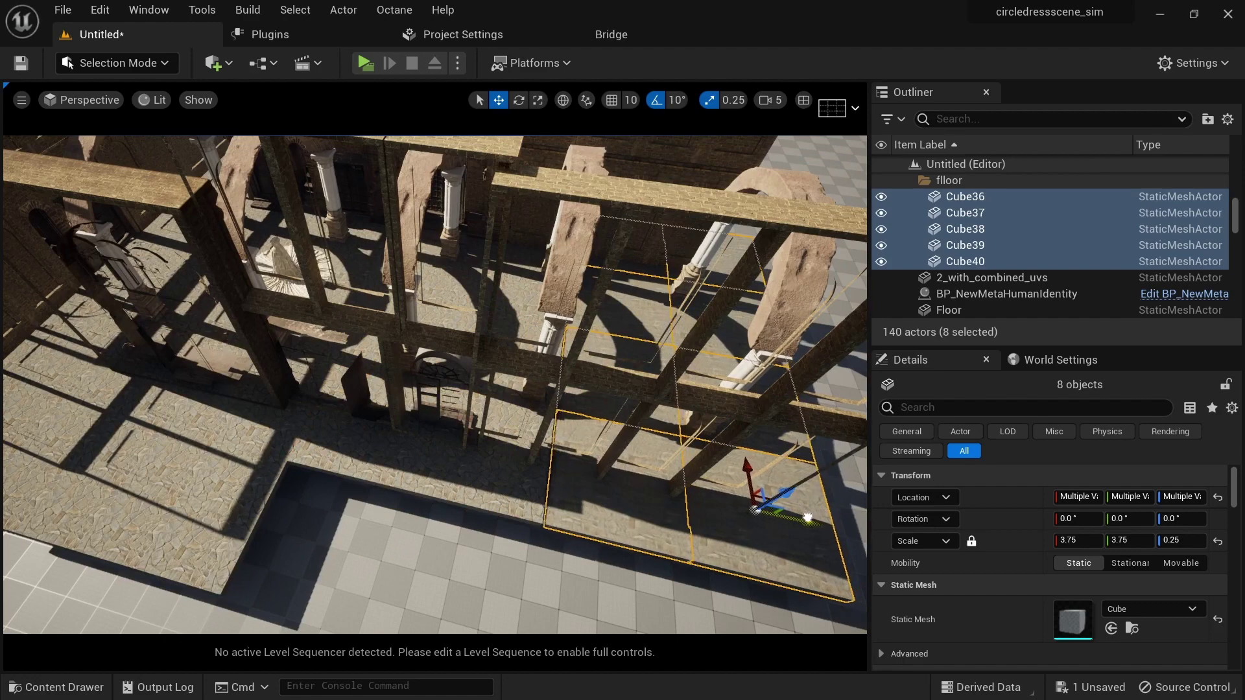
key("d")
right_click_drag(743, 566, 743, 567)
left_click_drag(615, 516, 864, 564, "alt")
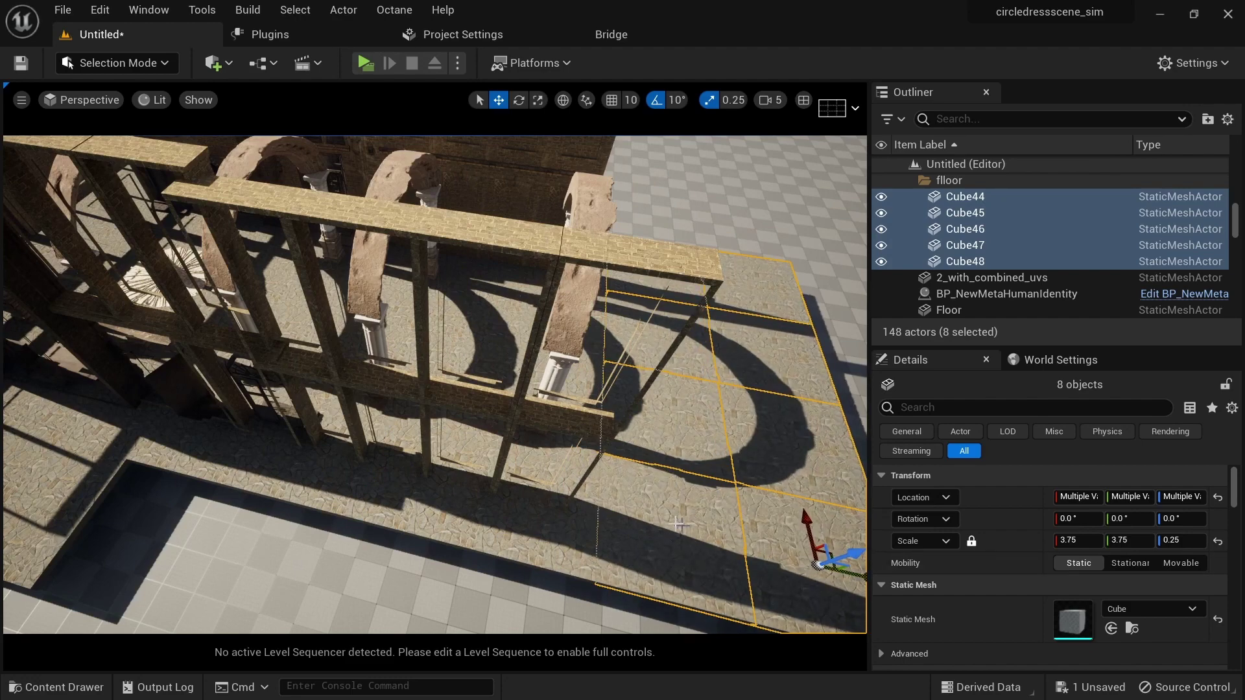
key("f")
left_click_drag(634, 550, 678, 558)
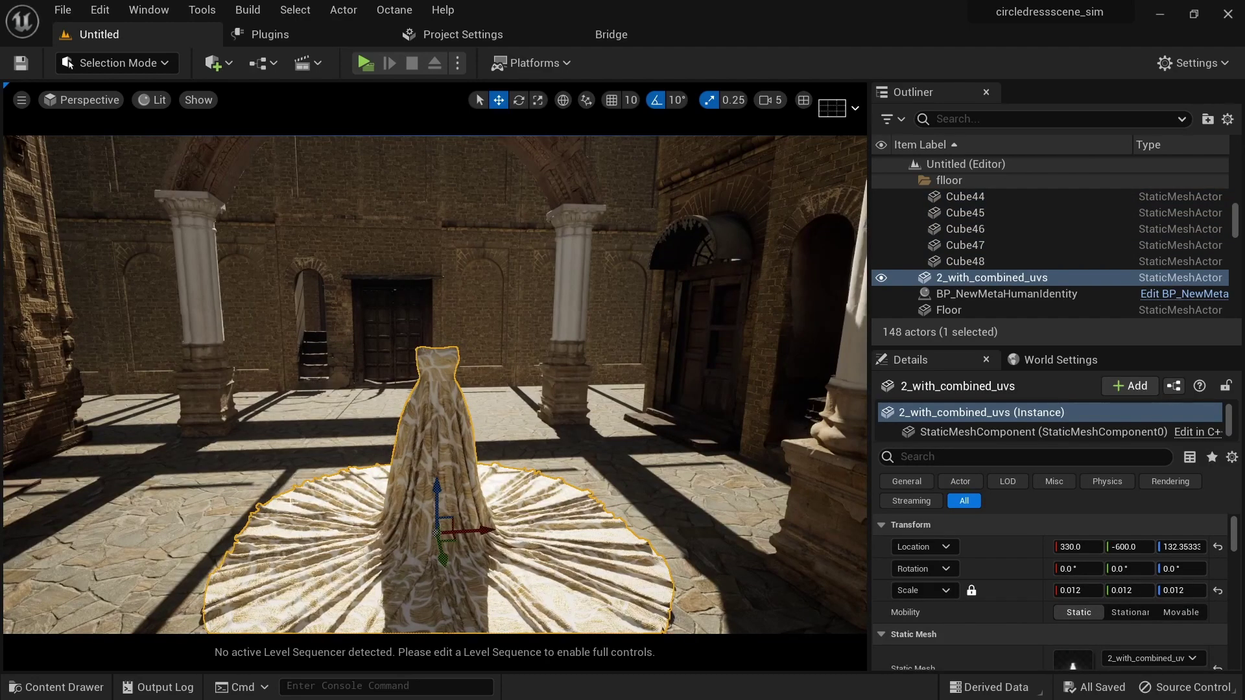
Focus on the dress and examine the courtyard from the front of the arcade.
key("f")
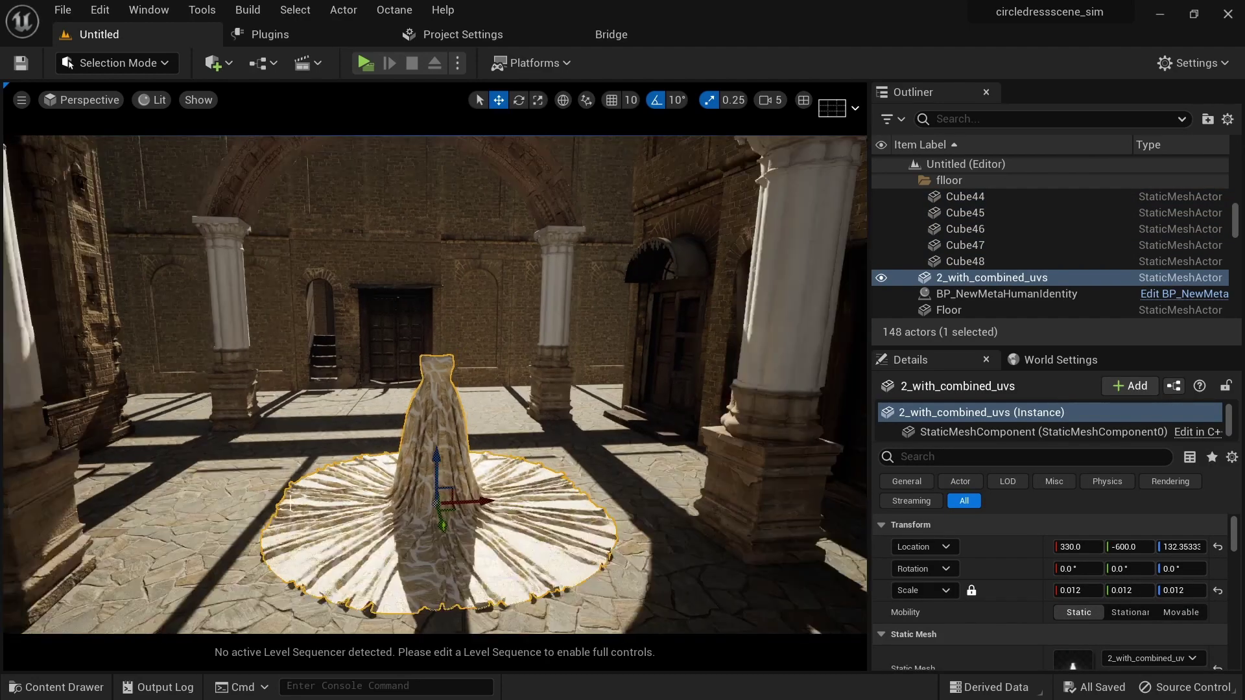
scroll(302, 498, "down", 3)
mouse_move(347, 492)
left_mouse_down("alt")
mouse_move(266, 480)
mouse_move(341, 492)
left_mouse_up("alt")
scroll(342, 492, "down", 8)
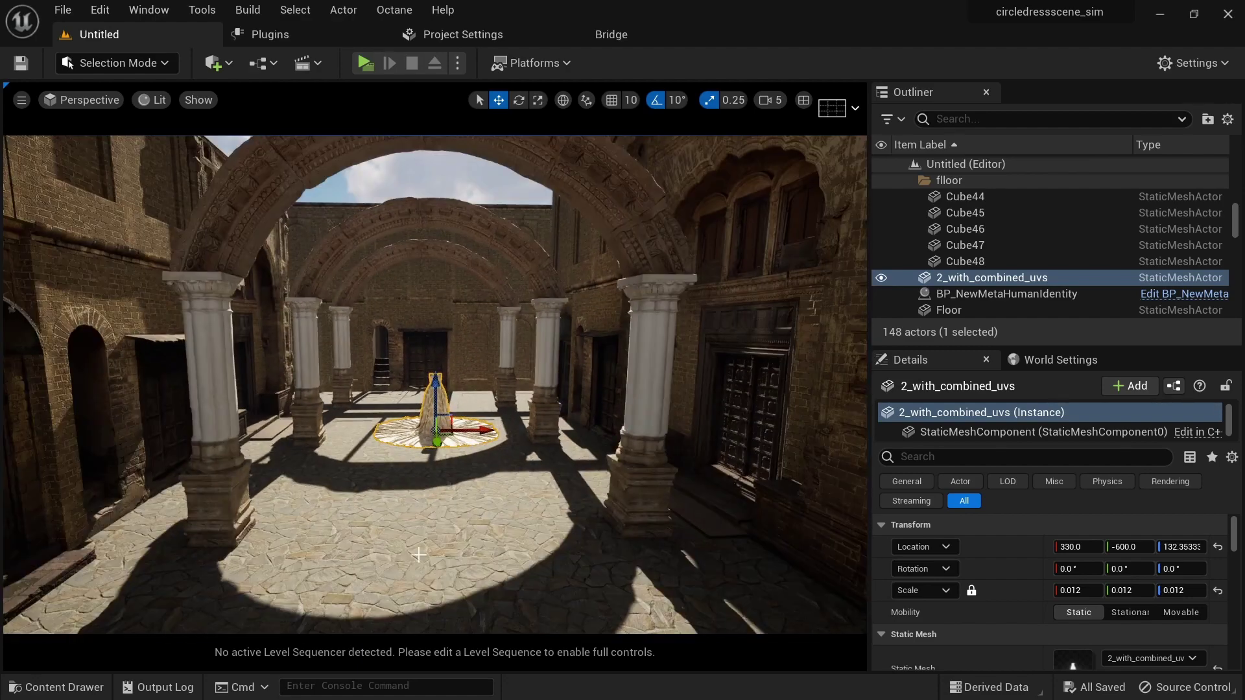
left_click_drag(419, 555, 419, 522, "alt")
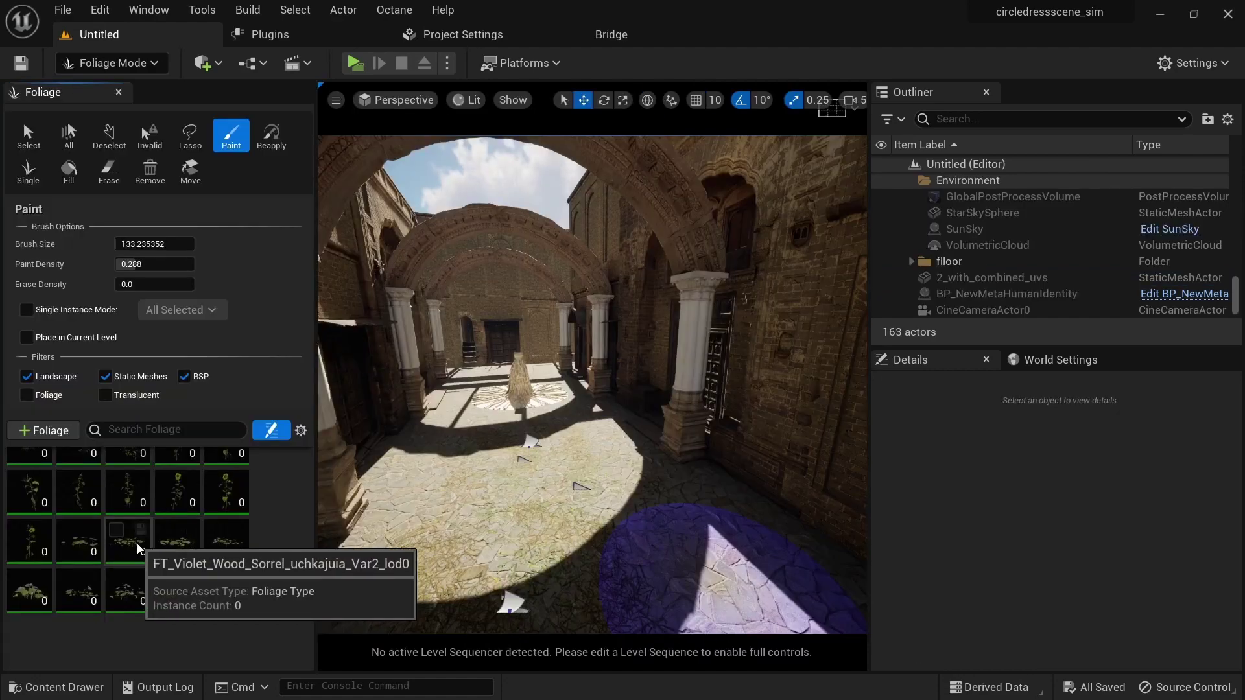
Switch to the foliage Select tool and select the three red-flowered foliage types in the first row of the palette.
scroll(126, 539, "down", 3)
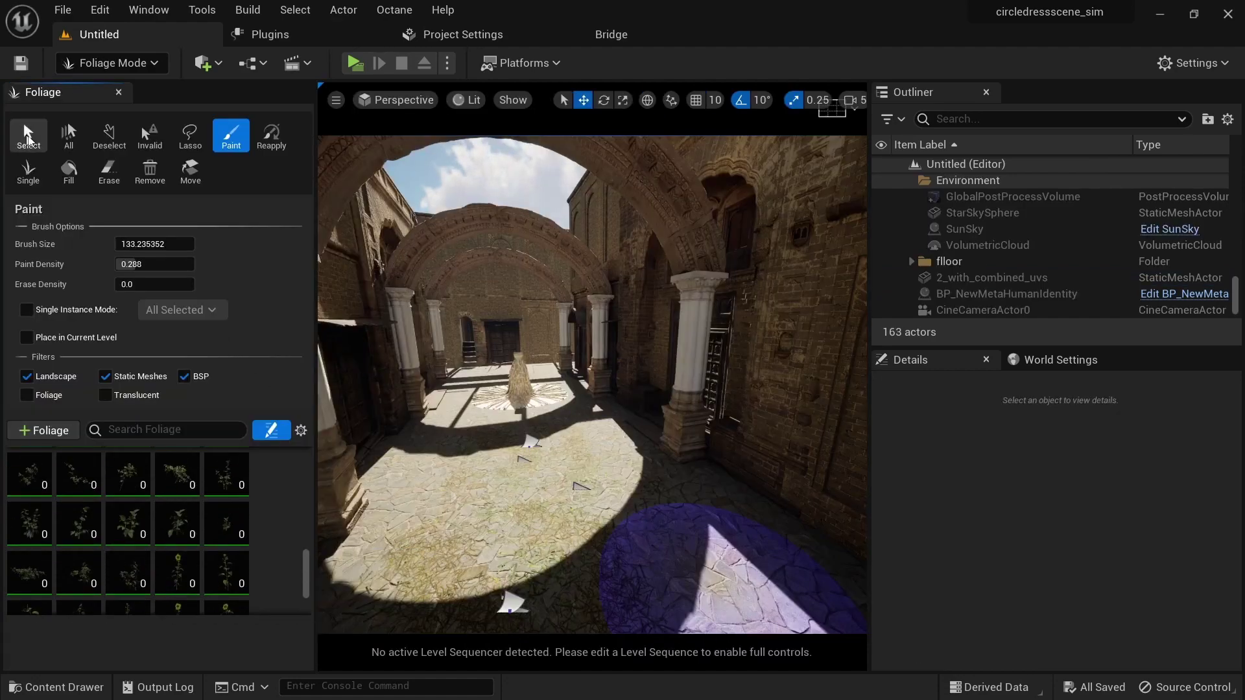
left_click(13, 140)
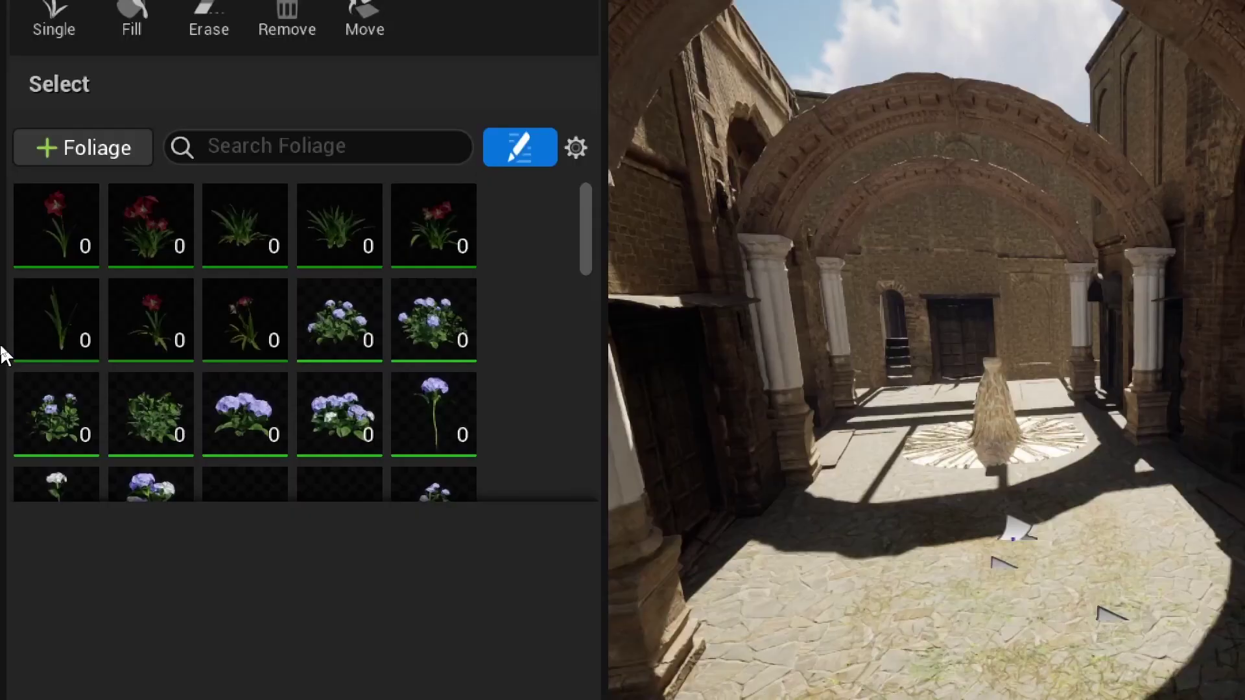
left_click(68, 238)
left_click(123, 248, "ctrl")
left_click(445, 251, "ctrl")
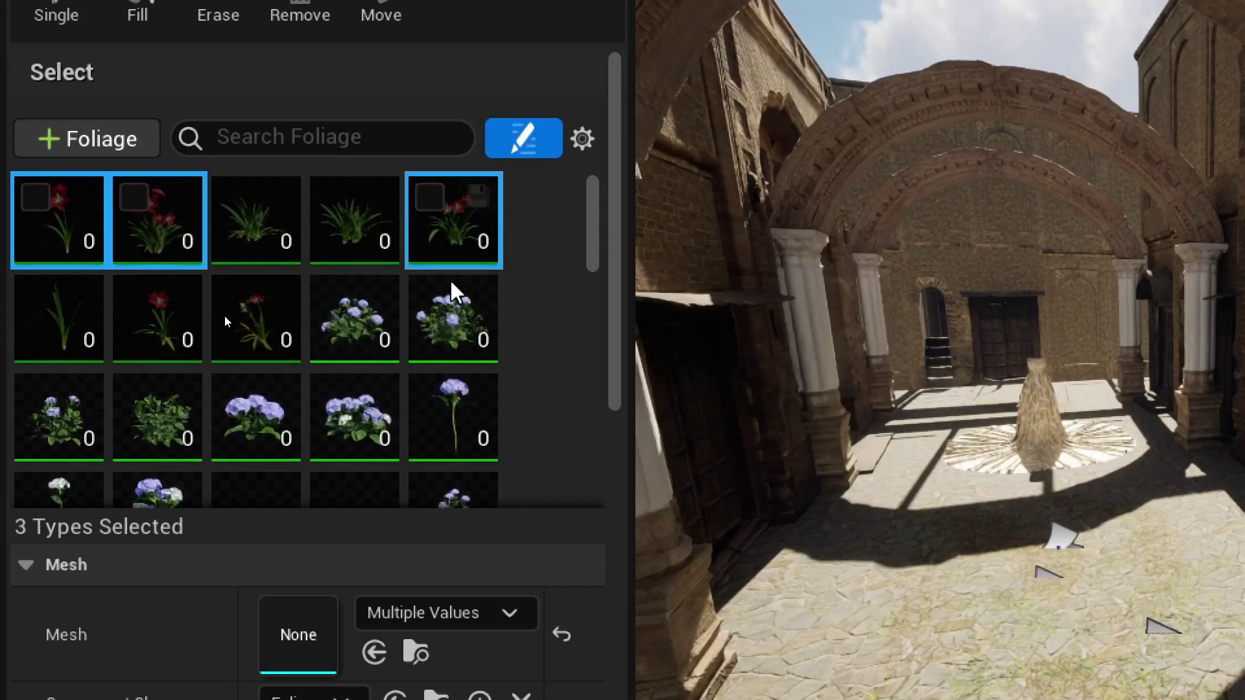
Add six blue-flowered hydrangea types to the foliage selection and enable the selected red flowers for painting.
left_click(447, 311, "ctrl")
left_click(355, 318, "ctrl")
left_click(58, 415, "ctrl")
left_click(253, 415, "ctrl")
left_click(355, 416, "ctrl")
left_click(445, 415, "ctrl")
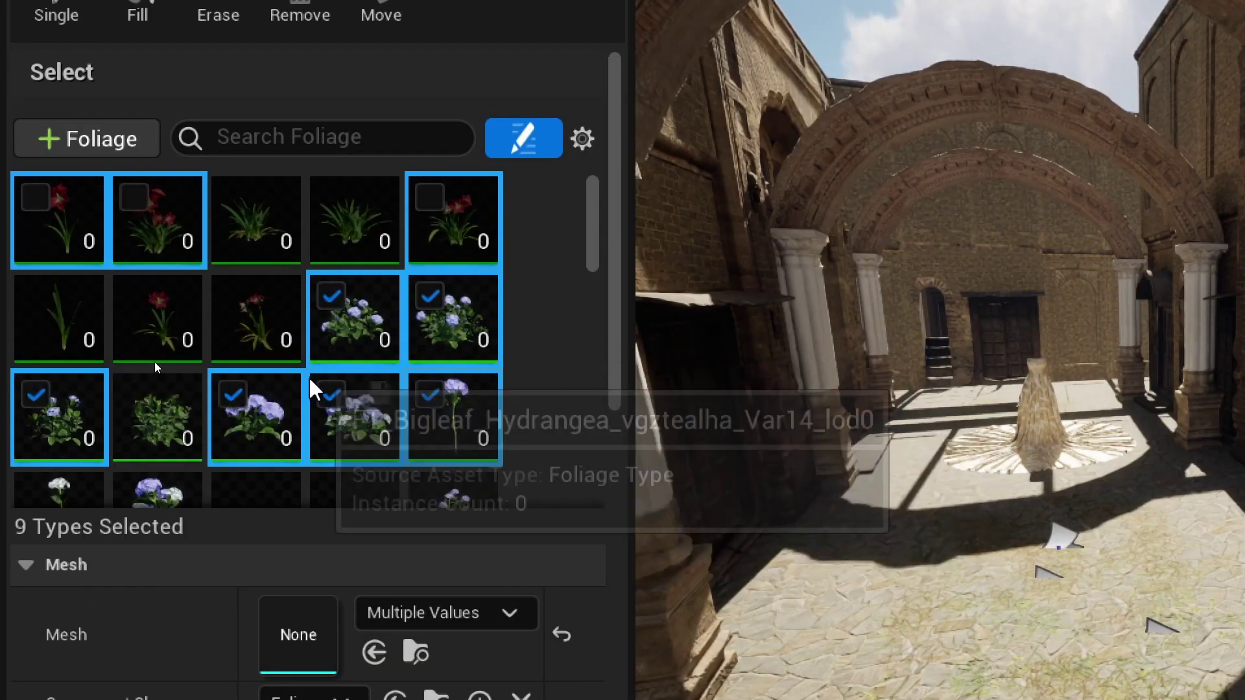
left_click(140, 202)
Add the violet-and-white hydrangea cluster and the three remaining leafy blue-flowered types to the foliage selection.
scroll(414, 439, "down", 2)
left_click(162, 416, "ctrl")
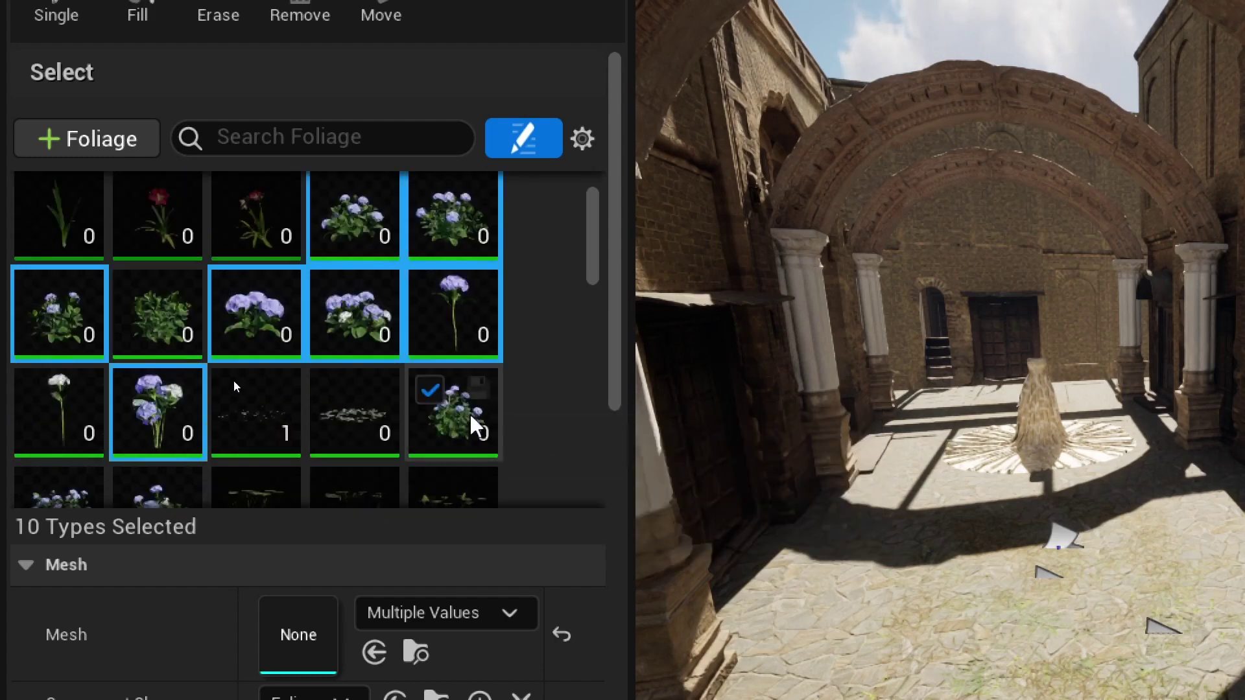
scroll(311, 361, "up", 2)
scroll(318, 363, "down", 3)
left_click(456, 376, "ctrl")
scroll(454, 382, "down", 1)
left_click(68, 429, "ctrl")
left_click(159, 422, "ctrl")
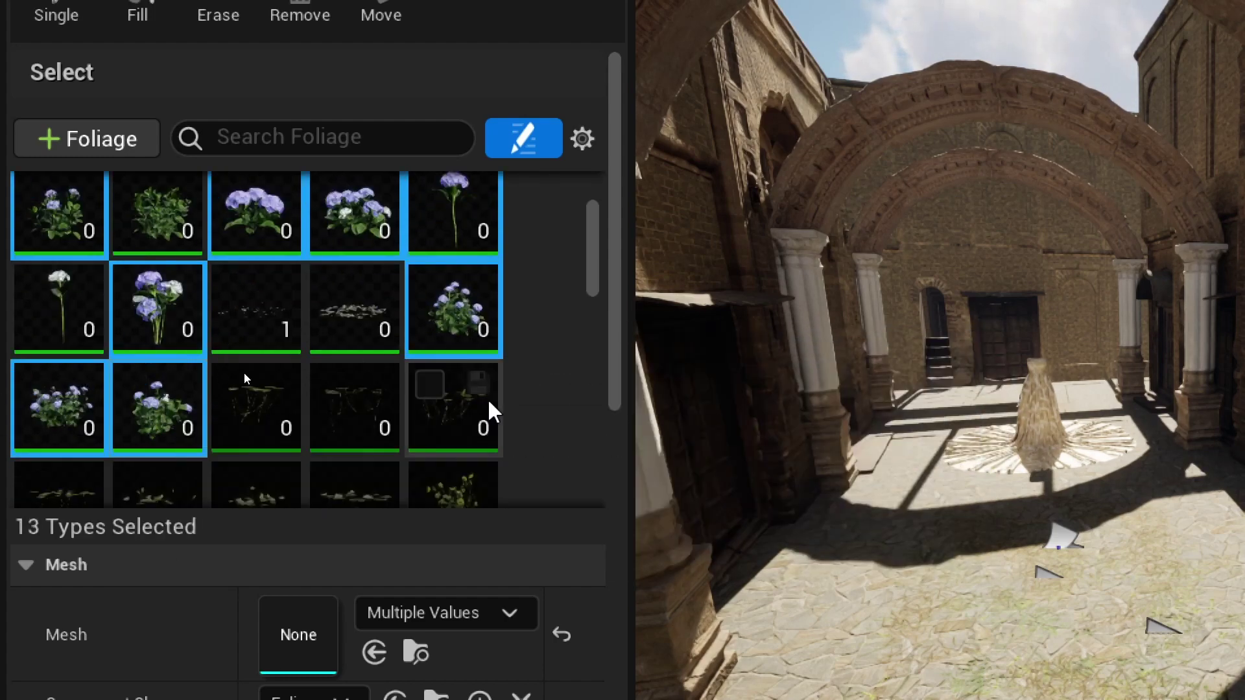
Extend the foliage selection with seven more plant types from the rows below the blue hydrangeas and enable them for painting.
scroll(491, 412, "down", 2)
left_click(448, 347, "ctrl")
left_click(58, 448, "ctrl")
left_click(454, 448, "ctrl")
left_click(355, 448, "ctrl")
left_click(256, 447, "ctrl")
left_click(140, 450, "ctrl")
left_click(138, 429)
scroll(346, 336, "down", 3)
scroll(346, 335, "up", 2)
scroll(350, 347, "down", 2)
left_click(56, 295, "ctrl")
scroll(307, 292, "down", 3)
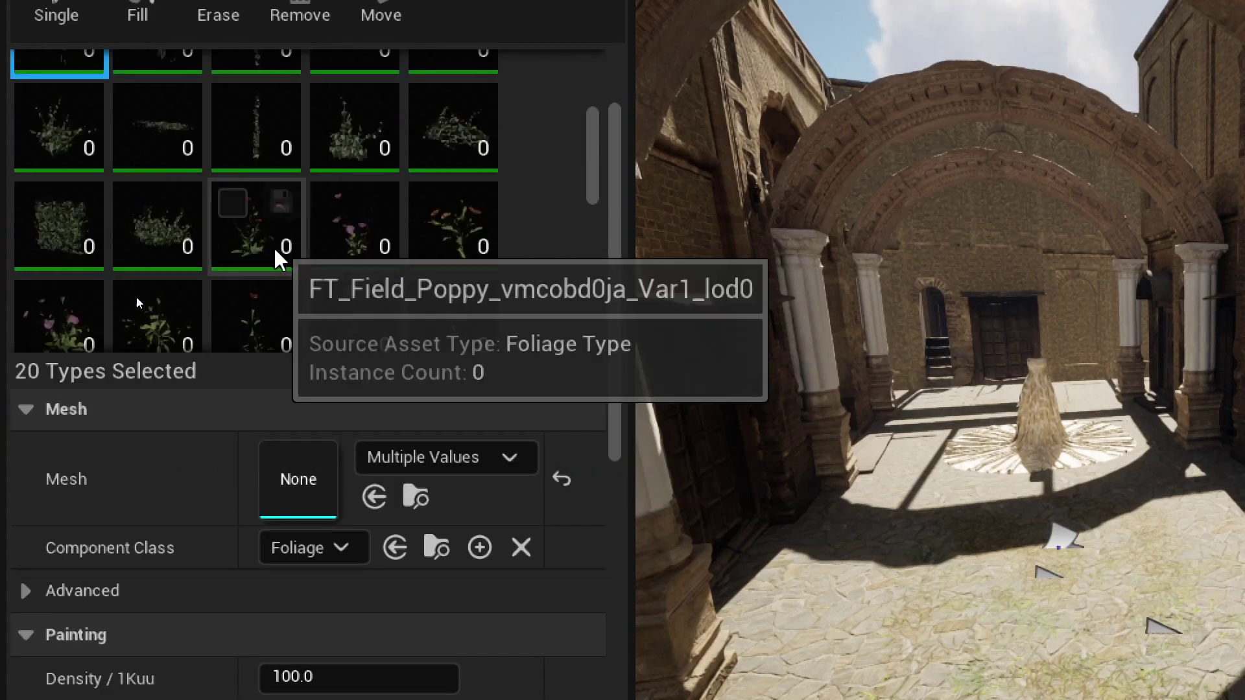
Add the blooming field poppy variants and the row of flowering plants below them to the foliage selection.
left_click(439, 238, "ctrl")
left_click(448, 331, "ctrl")
left_click(339, 329, "ctrl")
left_click(243, 329, "ctrl")
left_click(41, 323, "ctrl")
scroll(283, 290, "down", 4)
left_click(60, 231, "ctrl")
left_click(175, 233, "ctrl")
left_click(260, 227, "ctrl")
left_click(357, 227, "ctrl")
left_click(453, 221, "ctrl")
Add further flowering and leafy plant types from the middle and lower palette rows to the foliage selection.
scroll(260, 260, "down", 2)
left_click(256, 246, "ctrl")
scroll(324, 305, "down", 2)
scroll(350, 273, "down", 2)
left_click(356, 227, "ctrl")
left_click(454, 220, "ctrl")
scroll(389, 298, "down", 2)
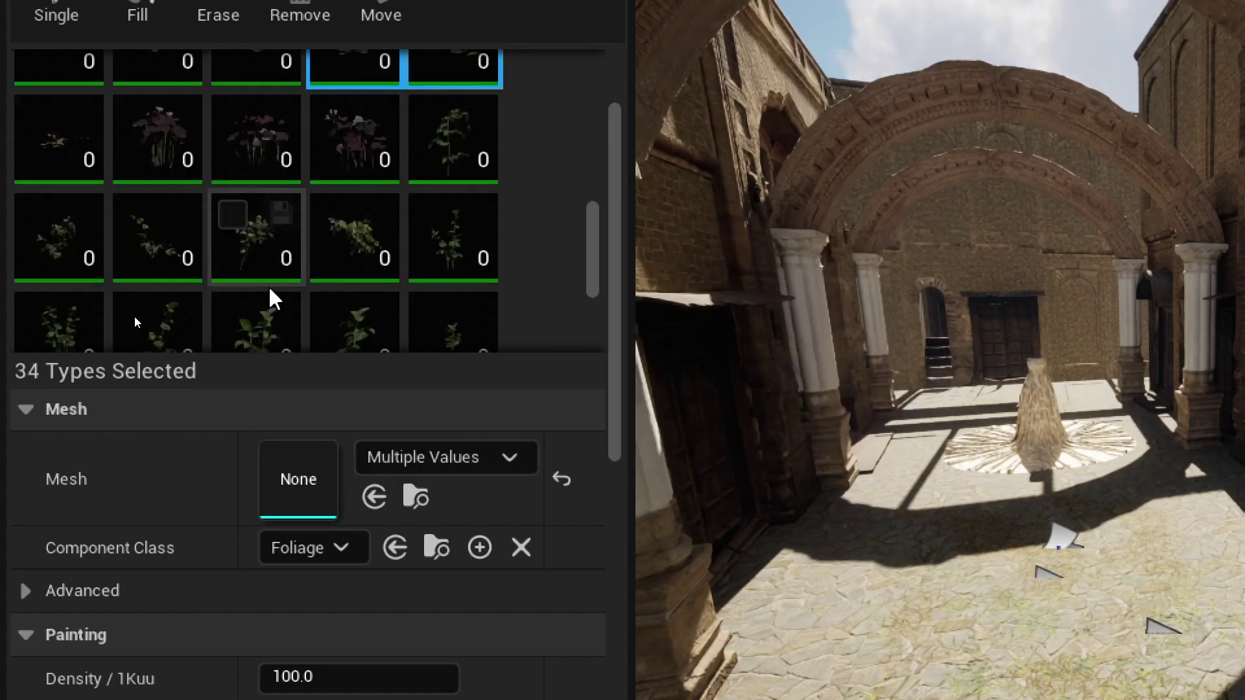
scroll(402, 253, "down", 2)
left_click(250, 203, "ctrl")
left_click(71, 269, "ctrl")
scroll(337, 256, "down", 2)
left_click(363, 234, "ctrl")
left_click(444, 230, "ctrl")
Add the yellow-flowered tall plant types near the end of the palette to the foliage selection.
scroll(295, 211, "down", 2)
scroll(311, 208, "up", 1)
left_click(452, 136, "ctrl")
left_click(450, 208, "ctrl")
left_click(61, 237, "ctrl")
left_click(385, 228, "ctrl")
left_click(47, 240, "ctrl")
Add the four violet wood sorrel types and the last yellow-flowered plant to the selection, then activate the foliage Paint tool.
scroll(324, 208, "down", 2)
left_click(344, 276, "ctrl")
left_click(40, 279, "ctrl")
left_click(157, 281, "ctrl")
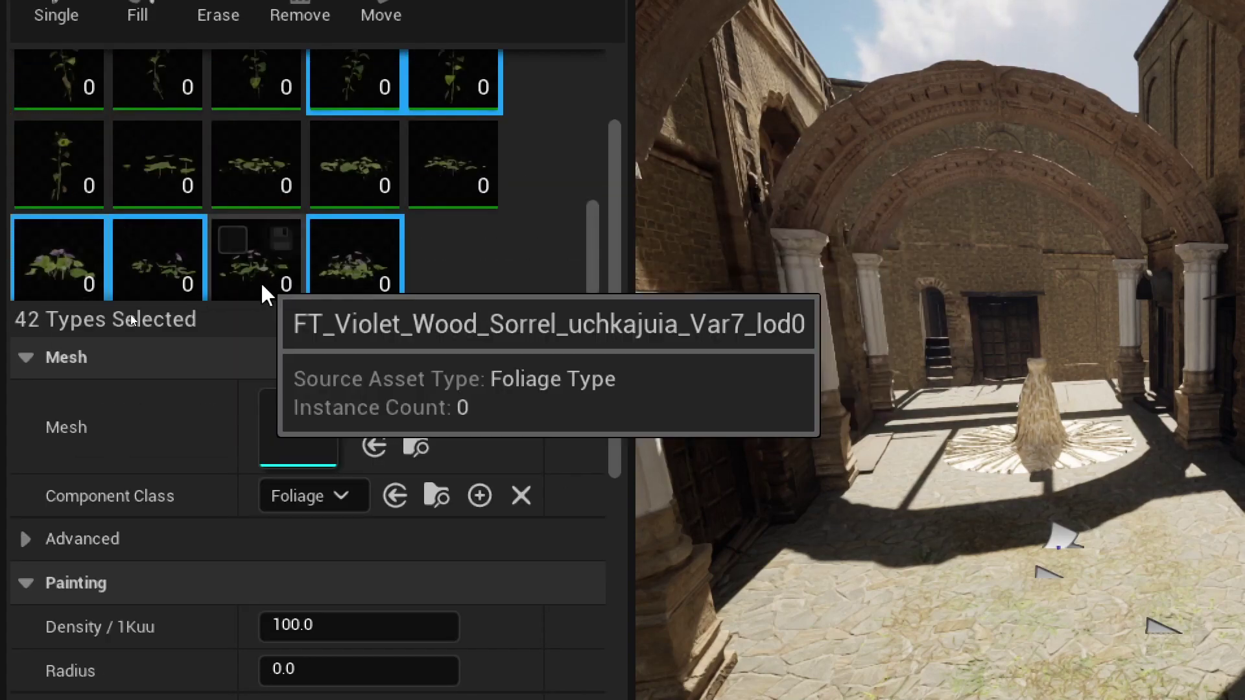
left_click(268, 282, "ctrl")
left_click(40, 182, "ctrl")
left_click(261, 560)
scroll(195, 574, "down", 3)
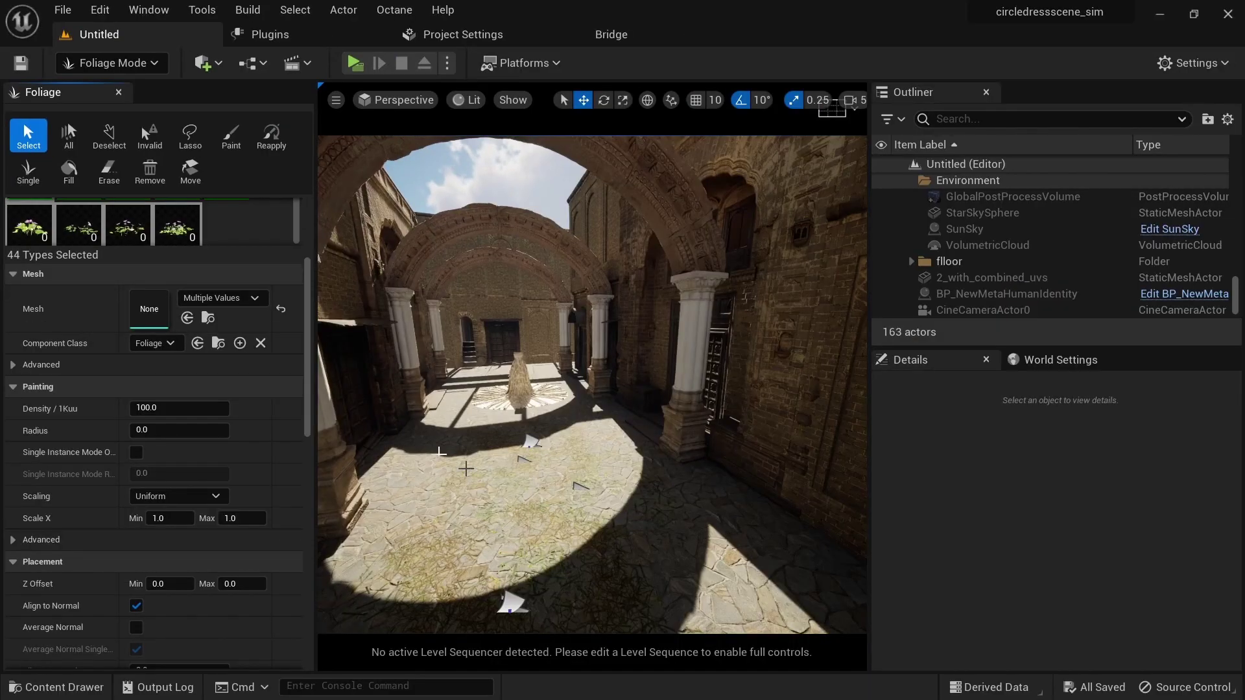
left_click(231, 154)
Try painting the selected flowers on the courtyard floor, and undo the patch.
left_click(491, 519)
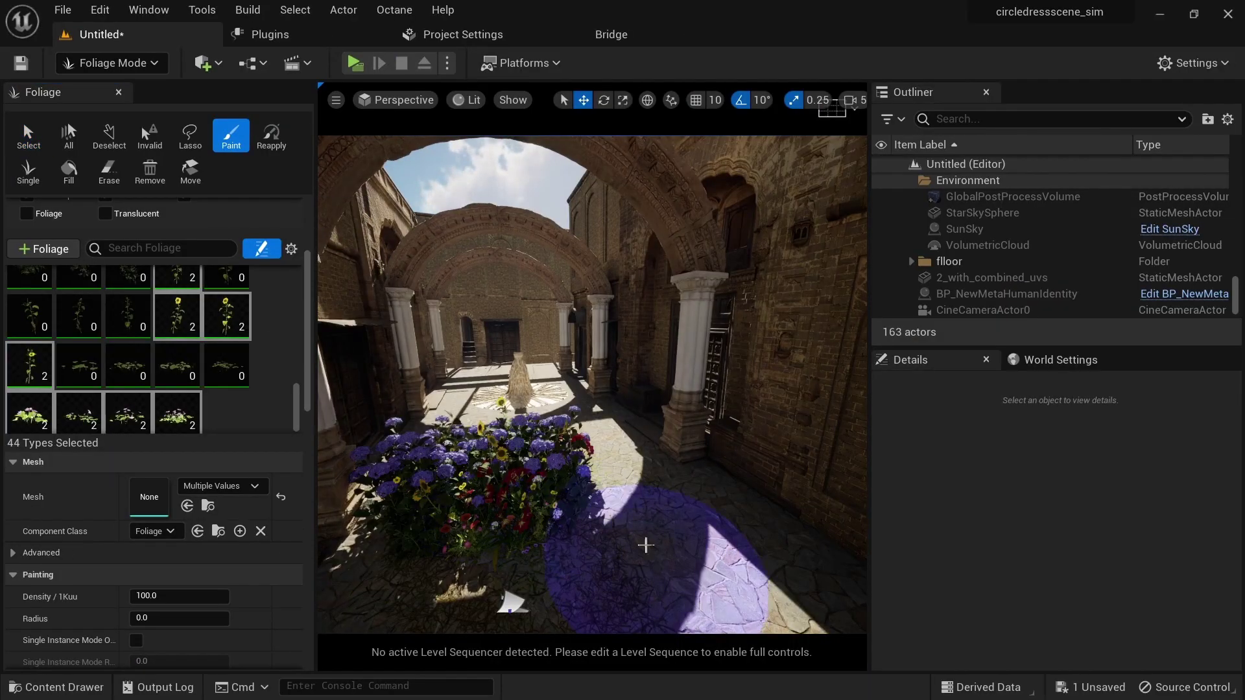
right_click_drag(646, 546, 629, 546)
key("ctrl+z")
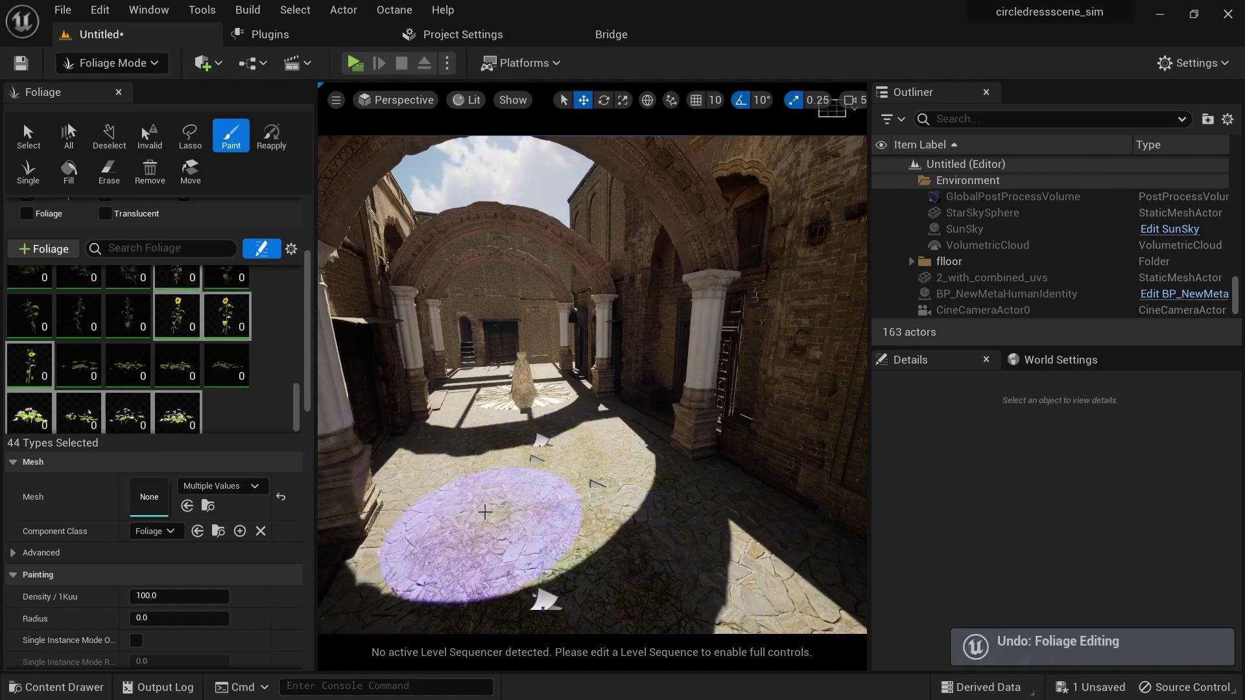
Keep Uniform scaling for the selected foliage types and set Scale X to a minimum of 0.2 and a maximum of 0.5.
scroll(93, 543, "down", 2)
scroll(109, 551, "down", 5)
left_click(192, 480)
left_click(172, 509)
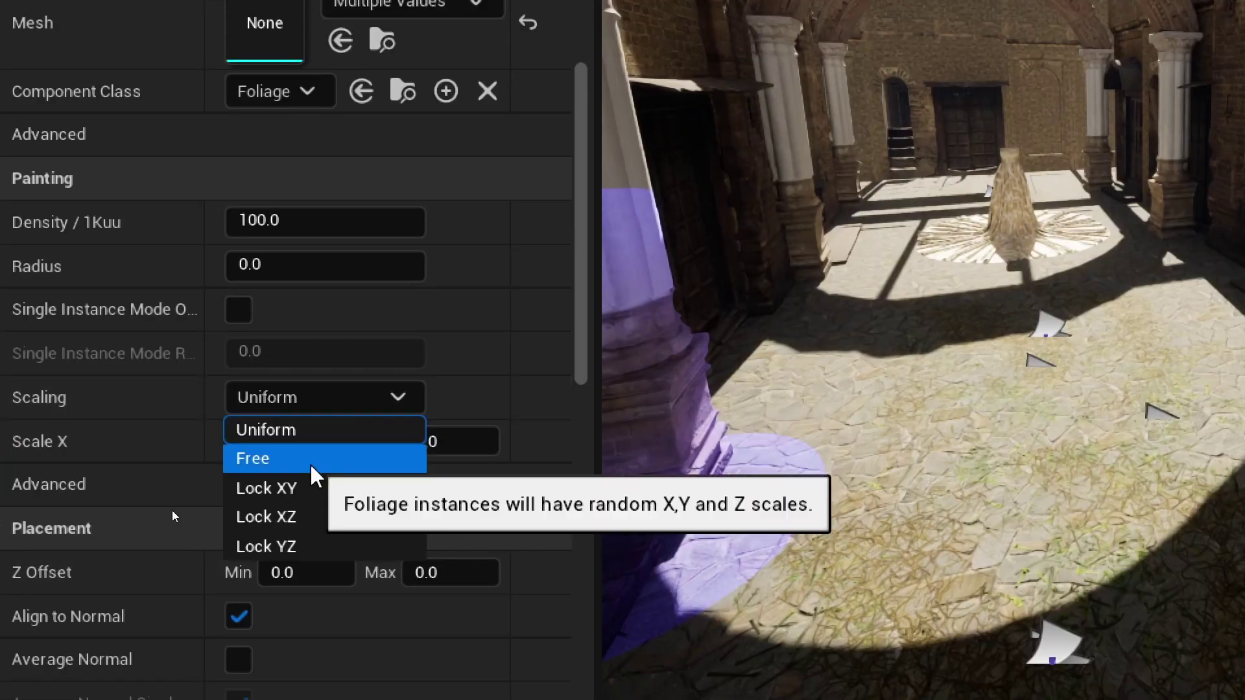
left_click(365, 403)
left_click(360, 430)
left_click(306, 442)
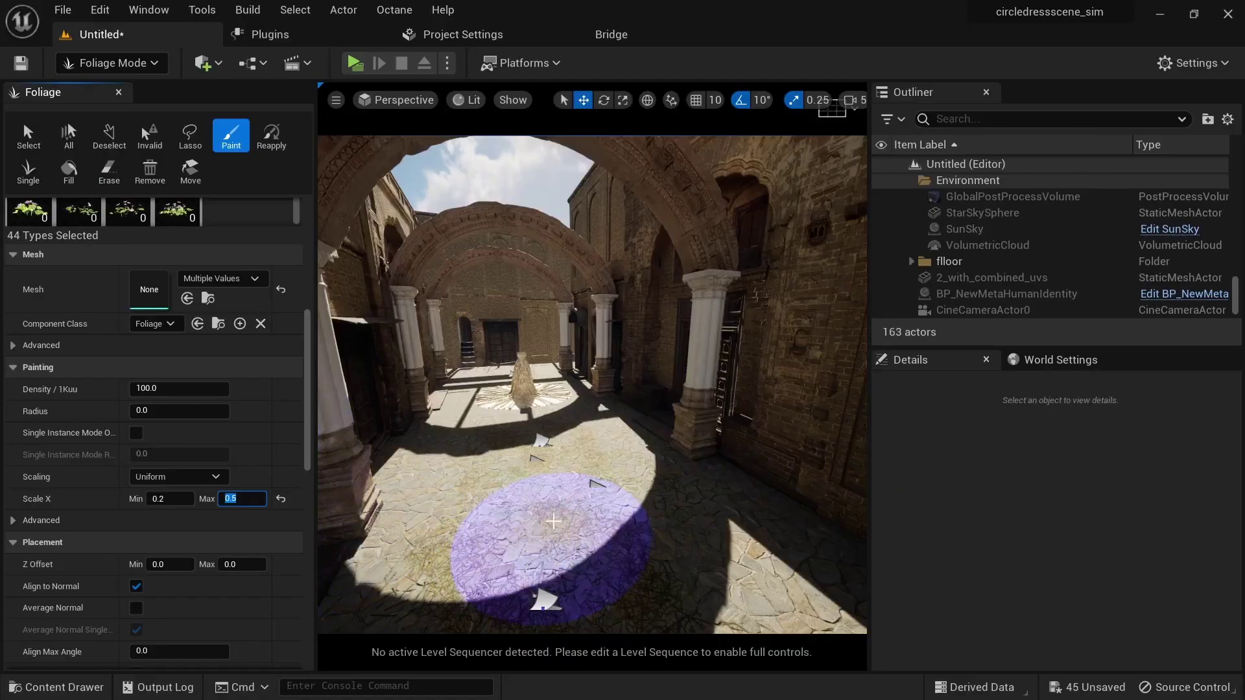
Try painting the smaller flowers on the courtyard floor and side wall, and undo the strokes.
left_click(1147, 556)
right_click_drag(657, 545, 677, 487)
left_click(673, 494)
key("ctrl+z")
key("ctrl+z")
left_click(836, 366)
right_click_drag(835, 367, 841, 369)
mouse_move(636, 492)
right_mouse_down()
mouse_move(662, 411)
mouse_move(675, 435)
right_mouse_up()
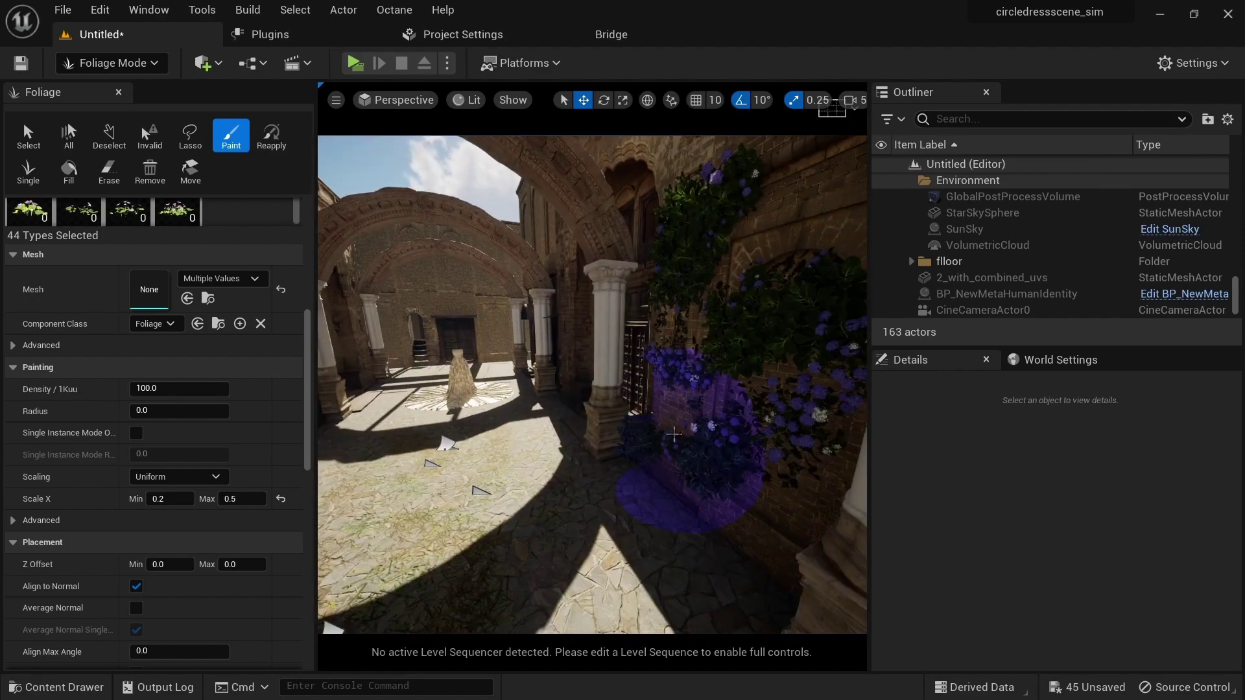
key("ctrl+z")
Set the foliage brush's paint density to 1.0.
scroll(300, 247, "up", 5)
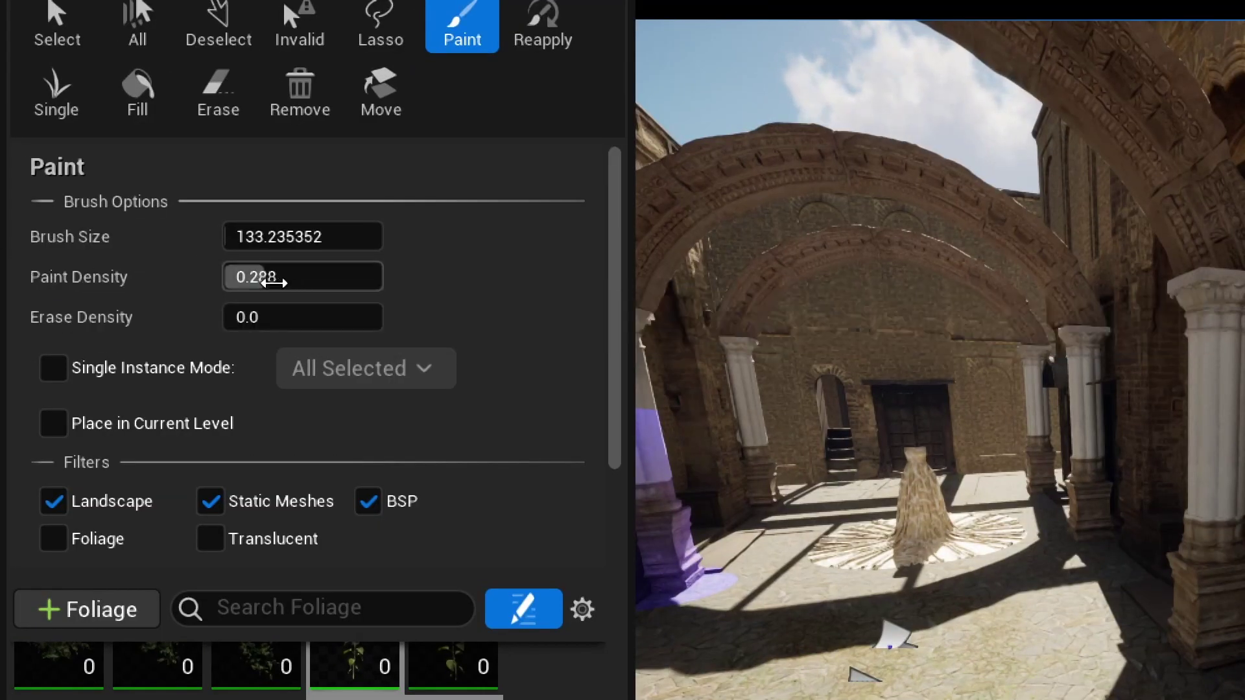
left_click_drag(274, 284, 383, 284)
Try a denser flower stroke down the side wall and onto the floor, and undo it.
mouse_move(649, 415)
left_mouse_down()
mouse_move(759, 461)
mouse_move(594, 502)
left_mouse_up()
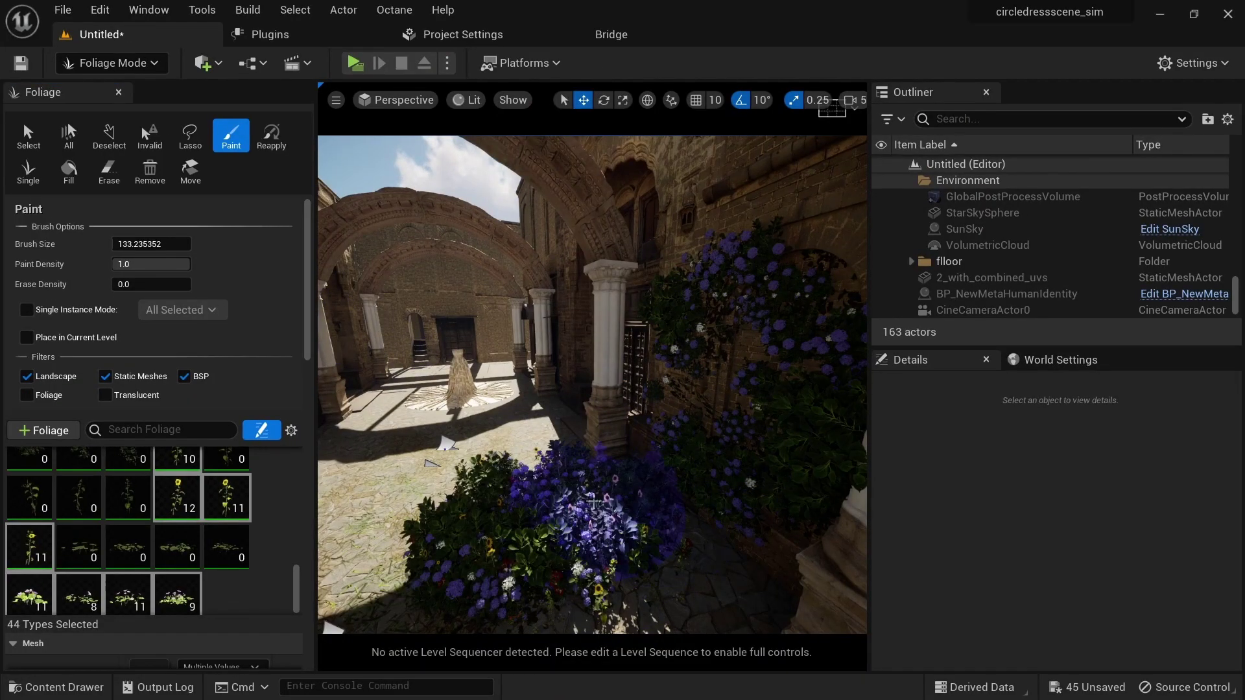
key("ctrl+z")
key("ctrl+z")
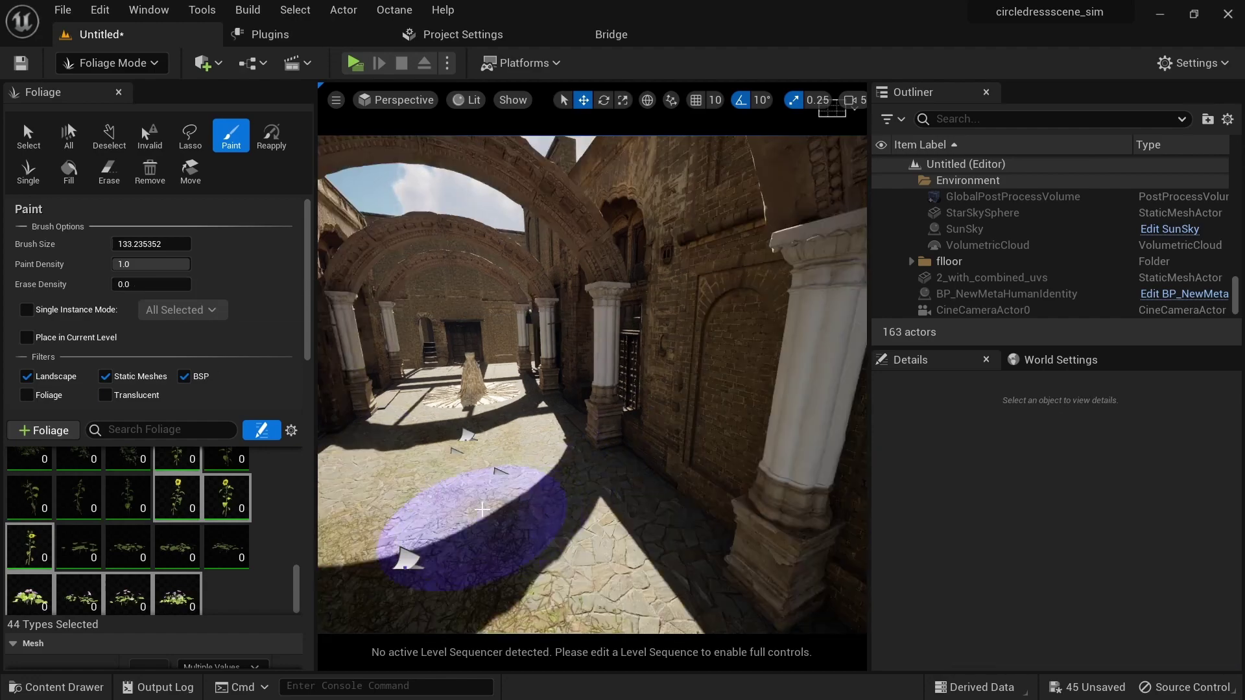
Paint flowers densely over the courtyard's right wall and the columns and arches adjoining it.
middle_click_drag(481, 509, 425, 486)
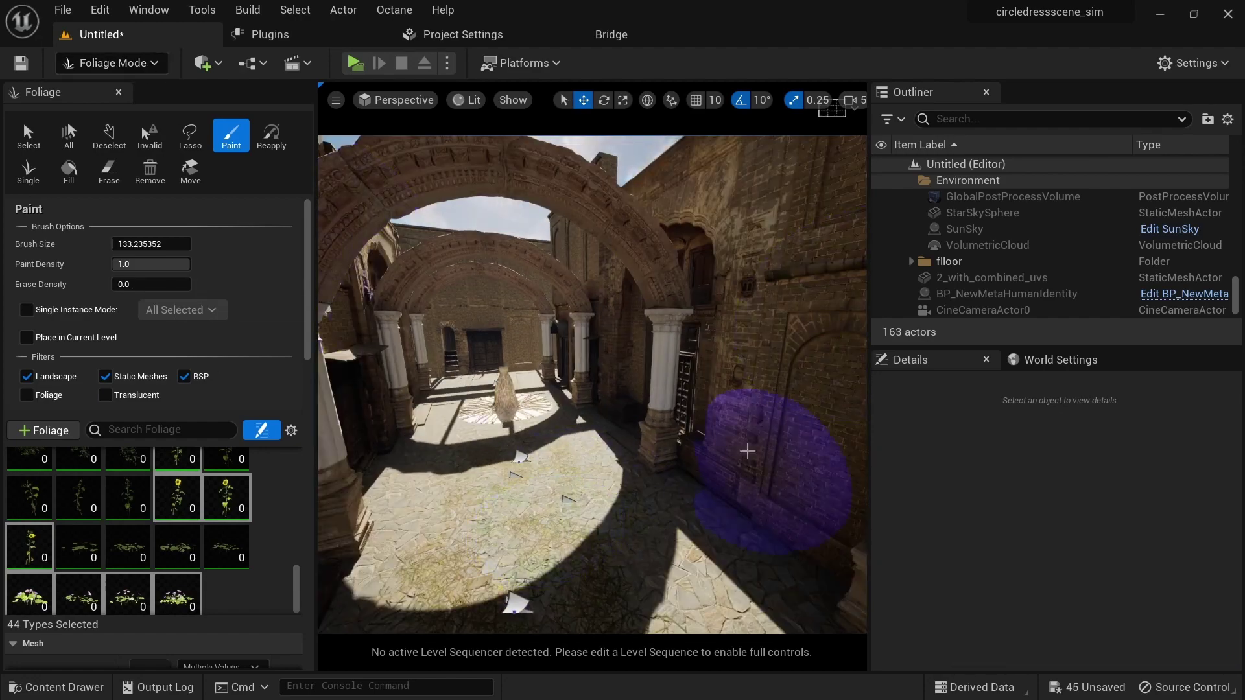
left_click_drag(844, 318, 665, 336)
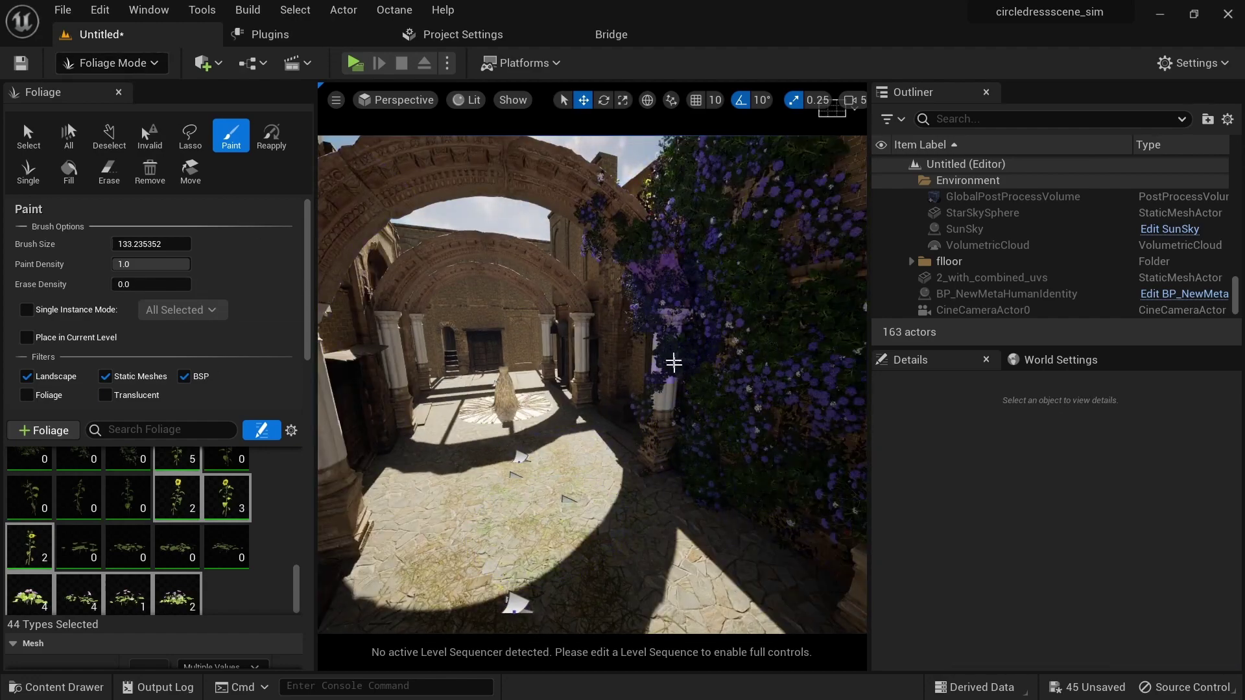
scroll(664, 337, "down", 3)
middle_click_drag(665, 337, 733, 350)
mouse_move(759, 428)
left_mouse_down()
mouse_move(771, 258)
mouse_move(614, 128)
left_mouse_up()
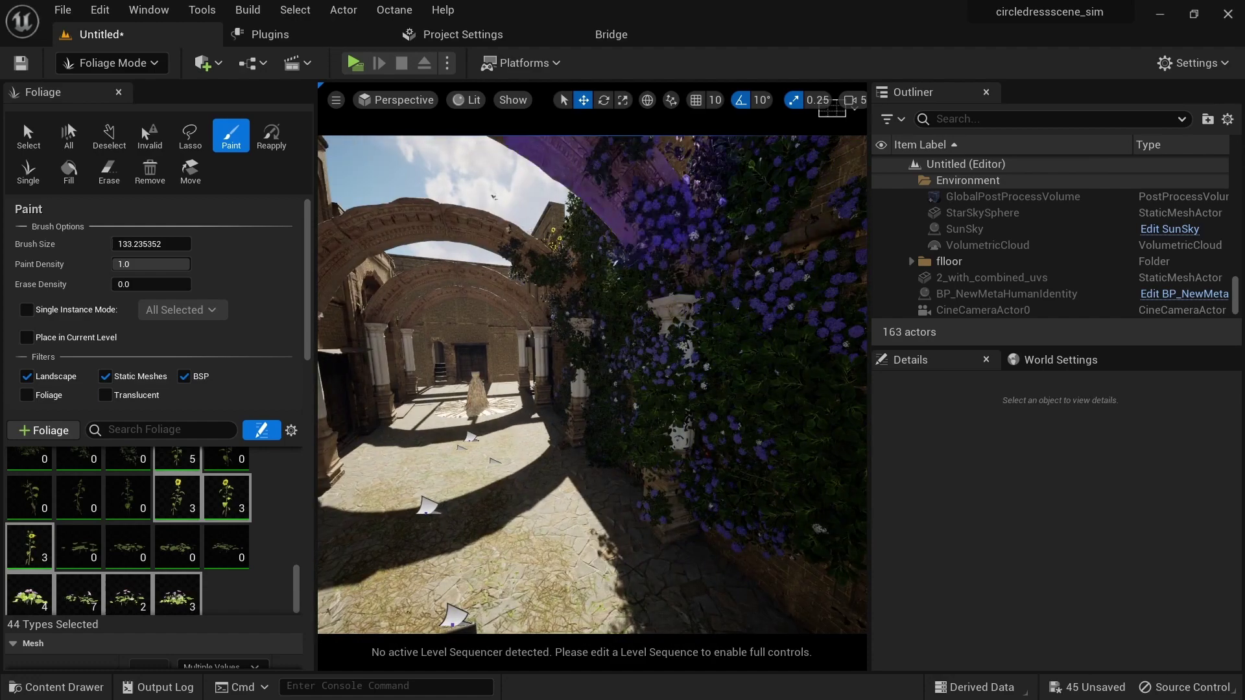
Continue painting flowers over the upper wall, the front arch and the ground along the wall's base.
middle_click_drag(614, 128, 703, 353)
mouse_move(703, 353)
left_mouse_down()
mouse_move(487, 292)
mouse_move(669, 250)
left_mouse_up()
key("s")
mouse_move(669, 250)
right_mouse_down()
mouse_move(672, 266)
mouse_move(668, 214)
right_mouse_up()
left_click_drag(738, 314, 670, 420)
mouse_move(670, 420)
right_mouse_down()
mouse_move(651, 470)
mouse_move(613, 443)
right_mouse_up()
scroll(650, 477, "down", 3)
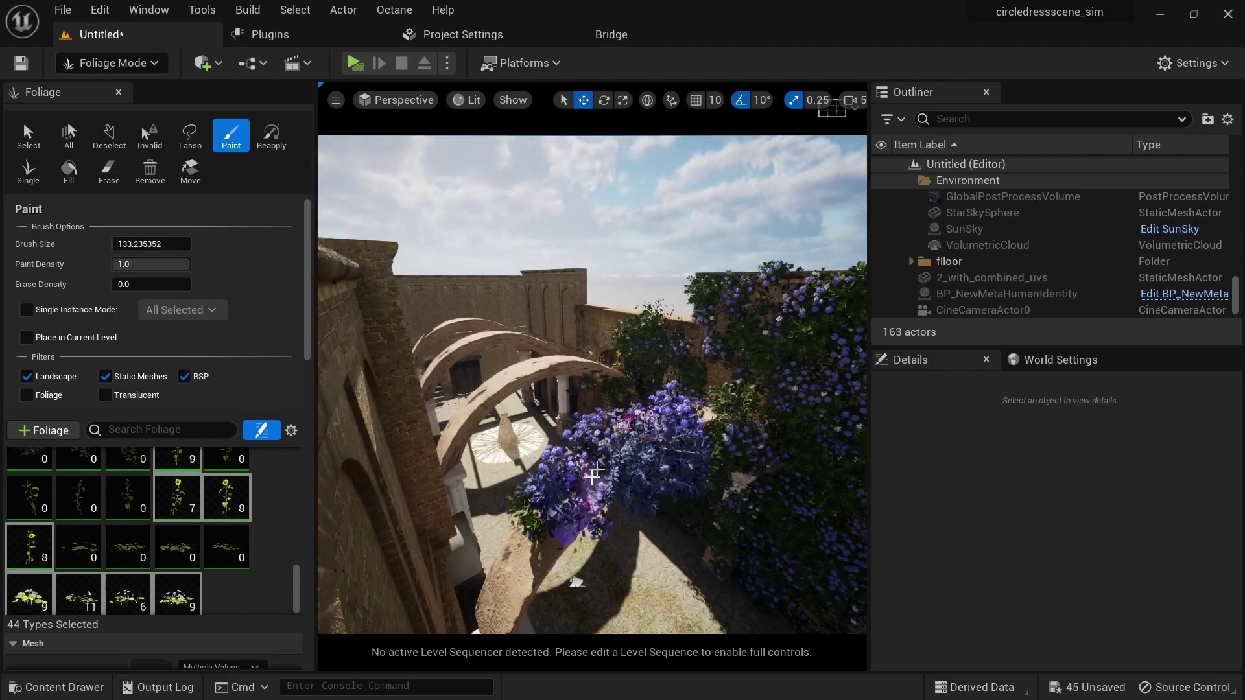
left_click_drag(618, 553, 619, 519)
right_click_drag(620, 518, 593, 551)
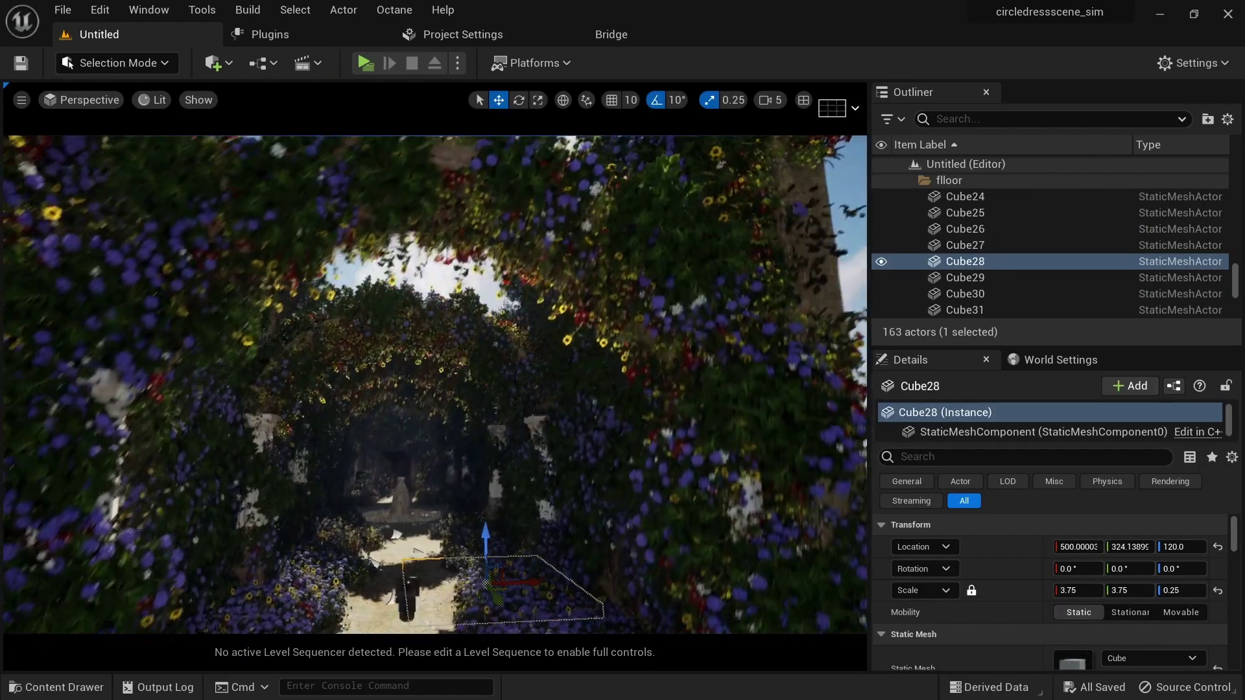
Examine the flower-covered arcade from its front entrance toward the dress.
mouse_move(405, 506)
left_mouse_down("alt")
mouse_move(405, 481)
mouse_move(405, 506)
left_mouse_up("alt")
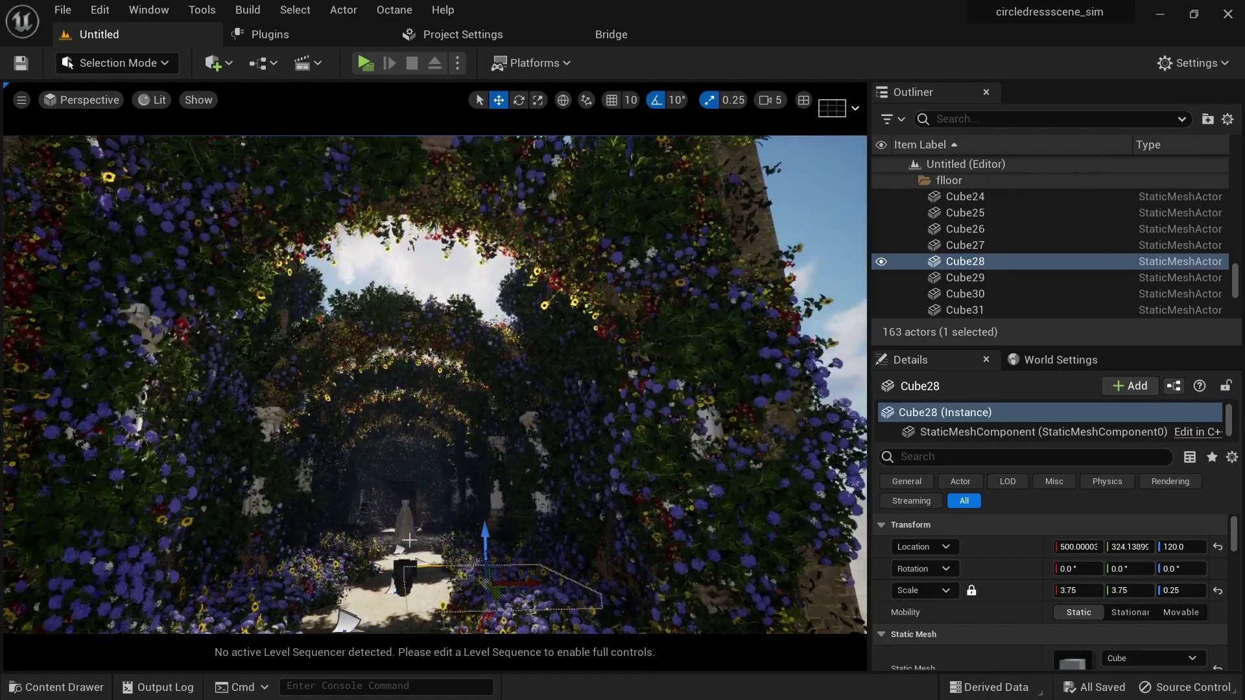
middle_click_drag(644, 594, 630, 624)
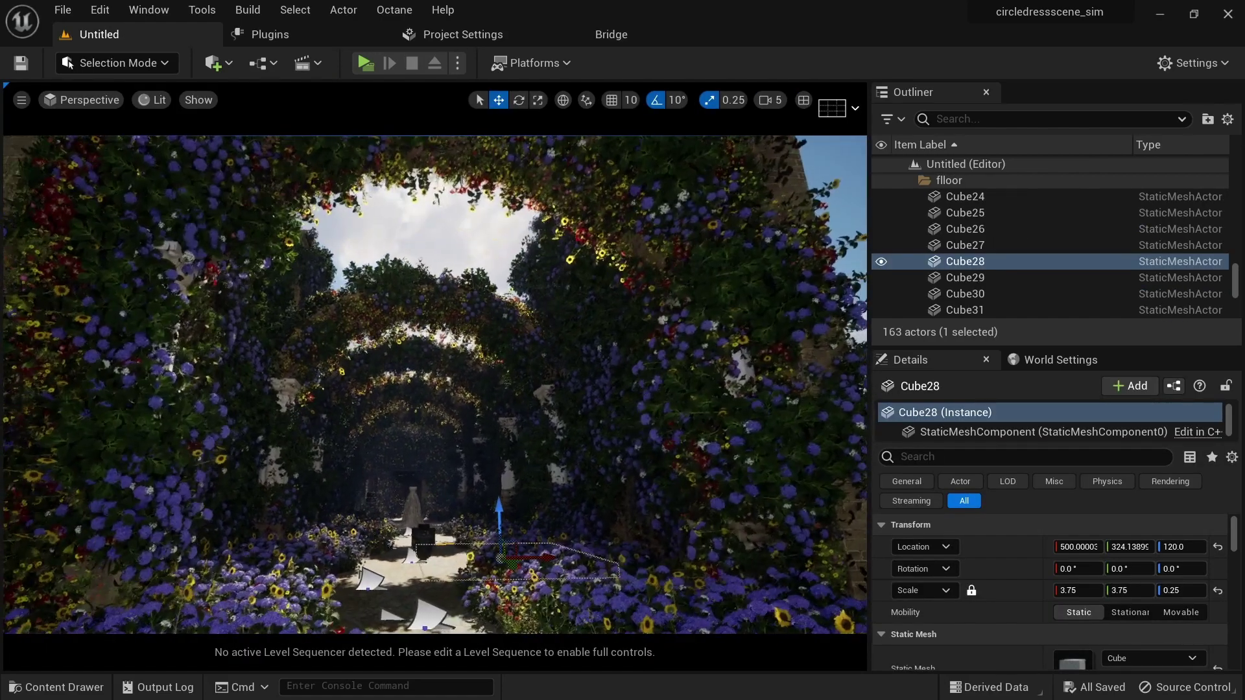
left_click_drag(631, 624, 608, 624, "alt")
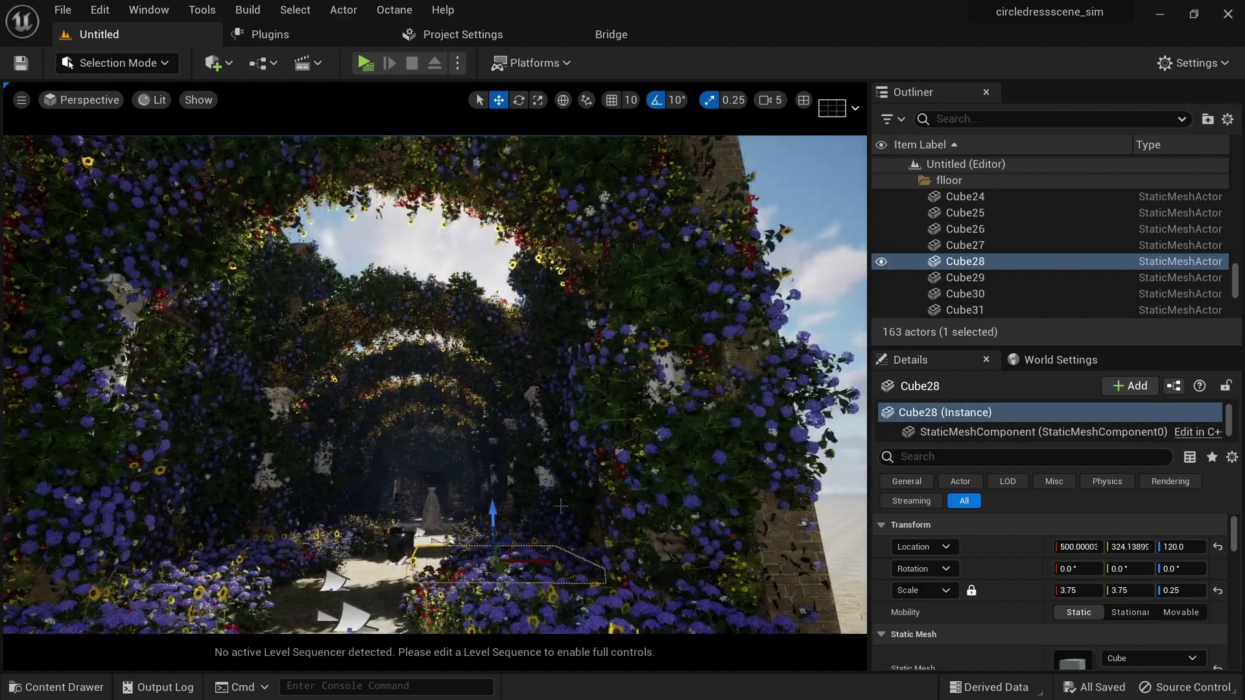
right_click_drag(580, 497, 580, 496)
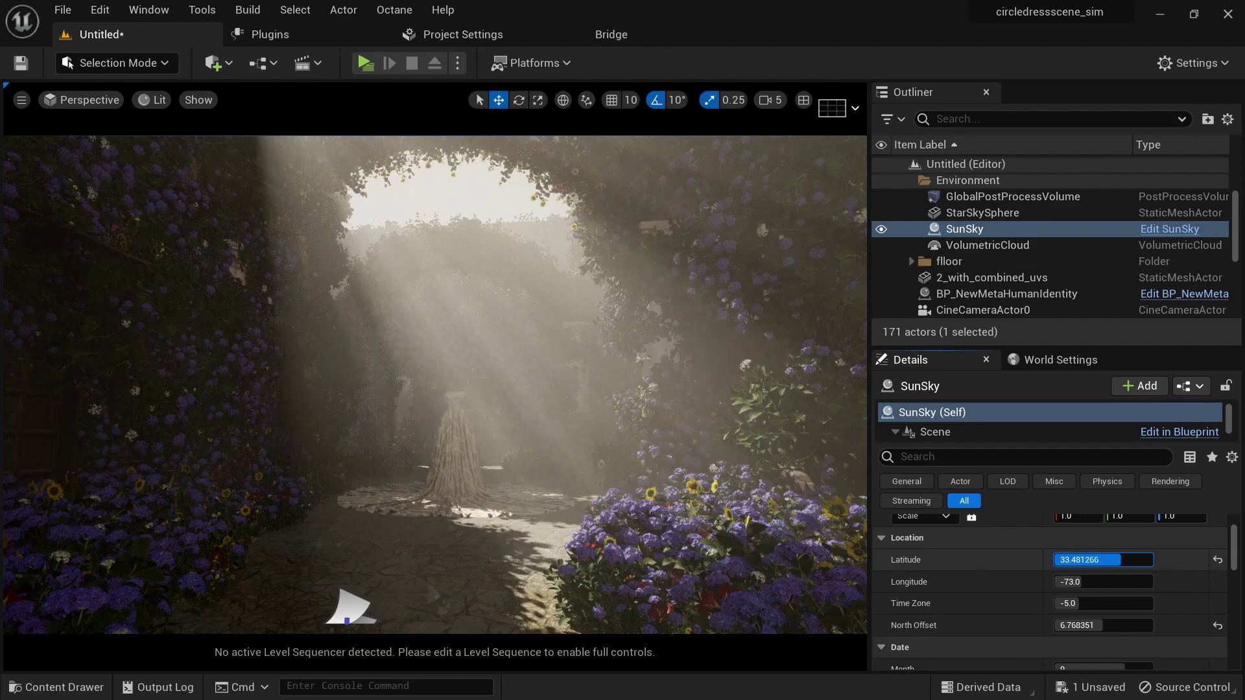
Set the SunSky's latitude to about -4.53 to redirect the light shafts around the dress.
left_click_drag(1121, 561, 1105, 560)
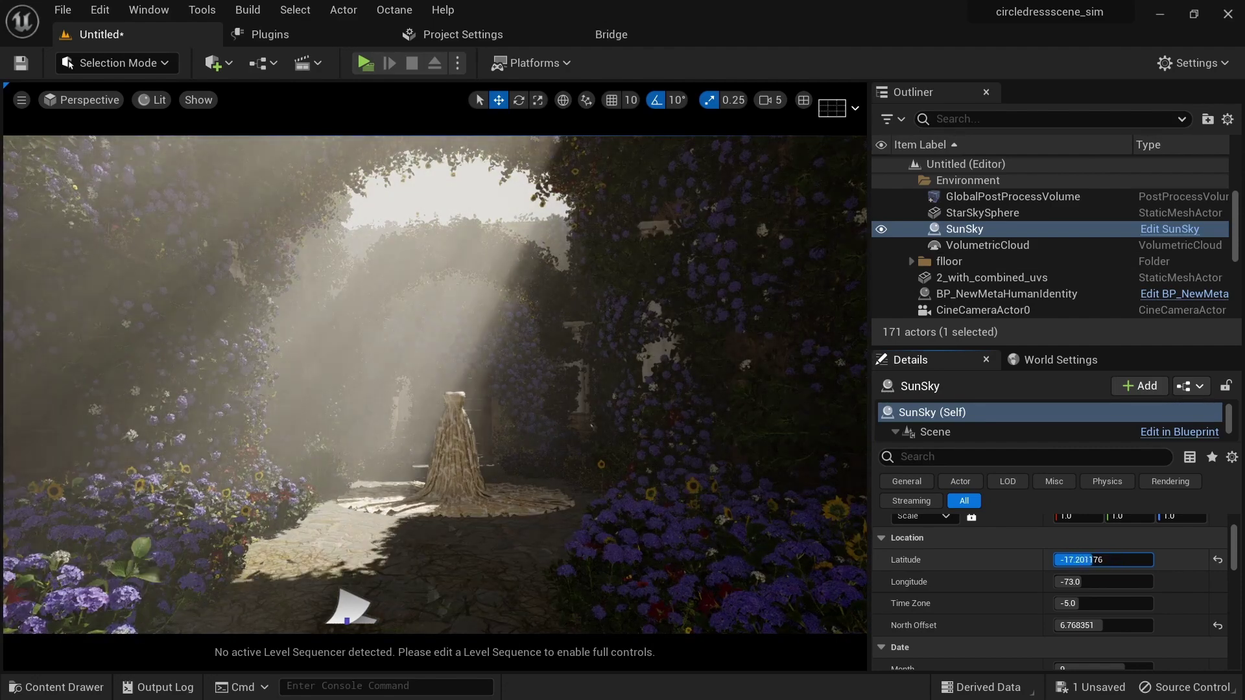
left_click_drag(1095, 560, 1100, 560)
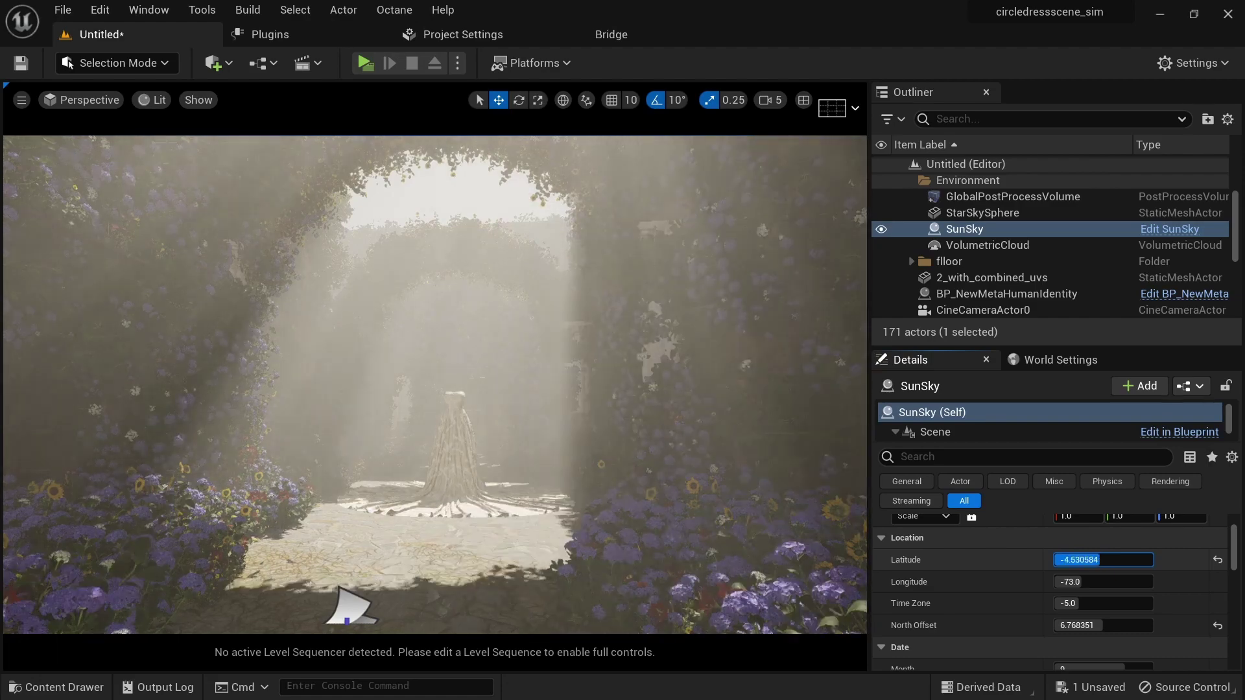